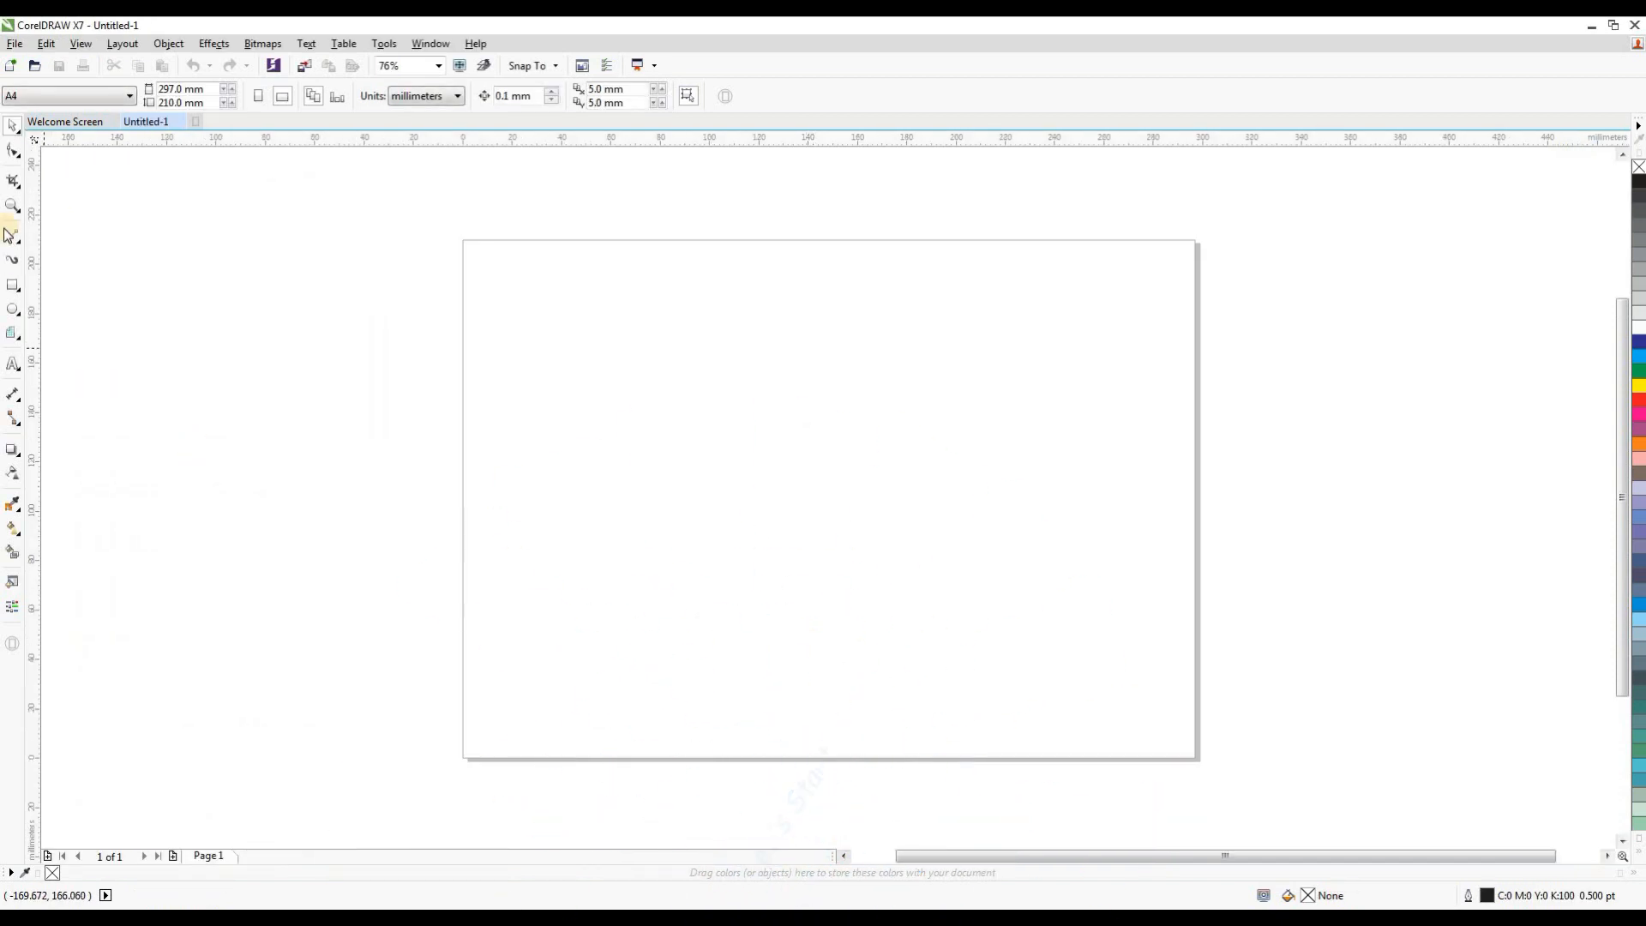
Step: Set the document's units to centimeters
key(z)
drag(422, 211, 1237, 790)
click(13, 126)
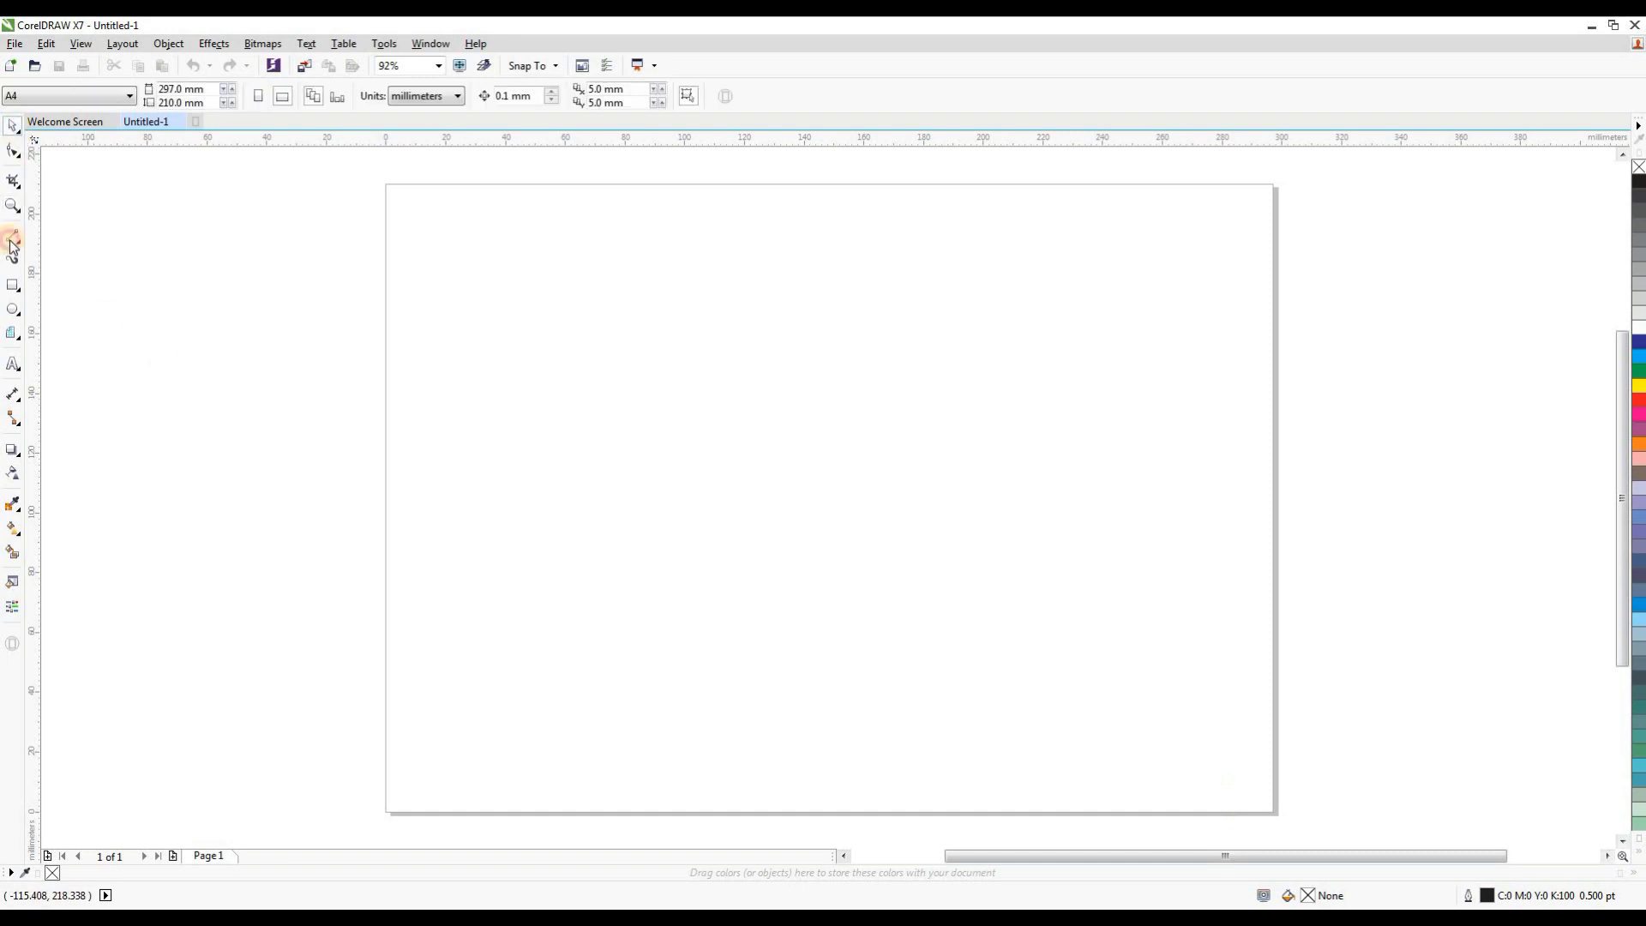
click(416, 96)
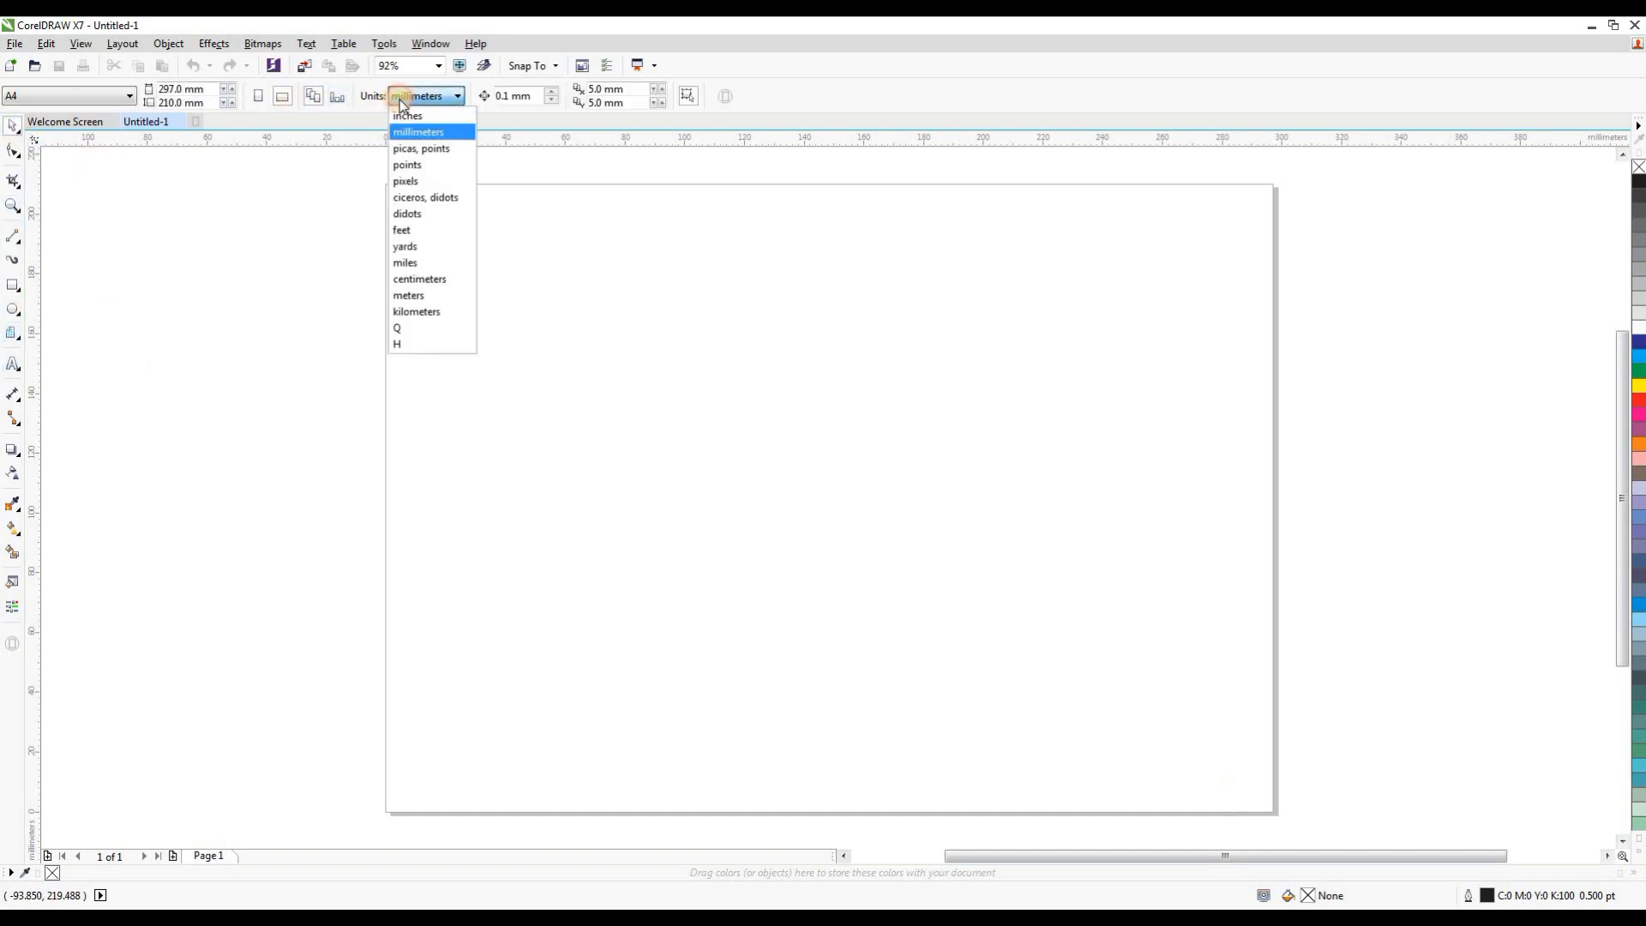
click(429, 272)
Step: Draw a circle on the page with the Ellipse tool and set its width and height to 10 cm
click(14, 314)
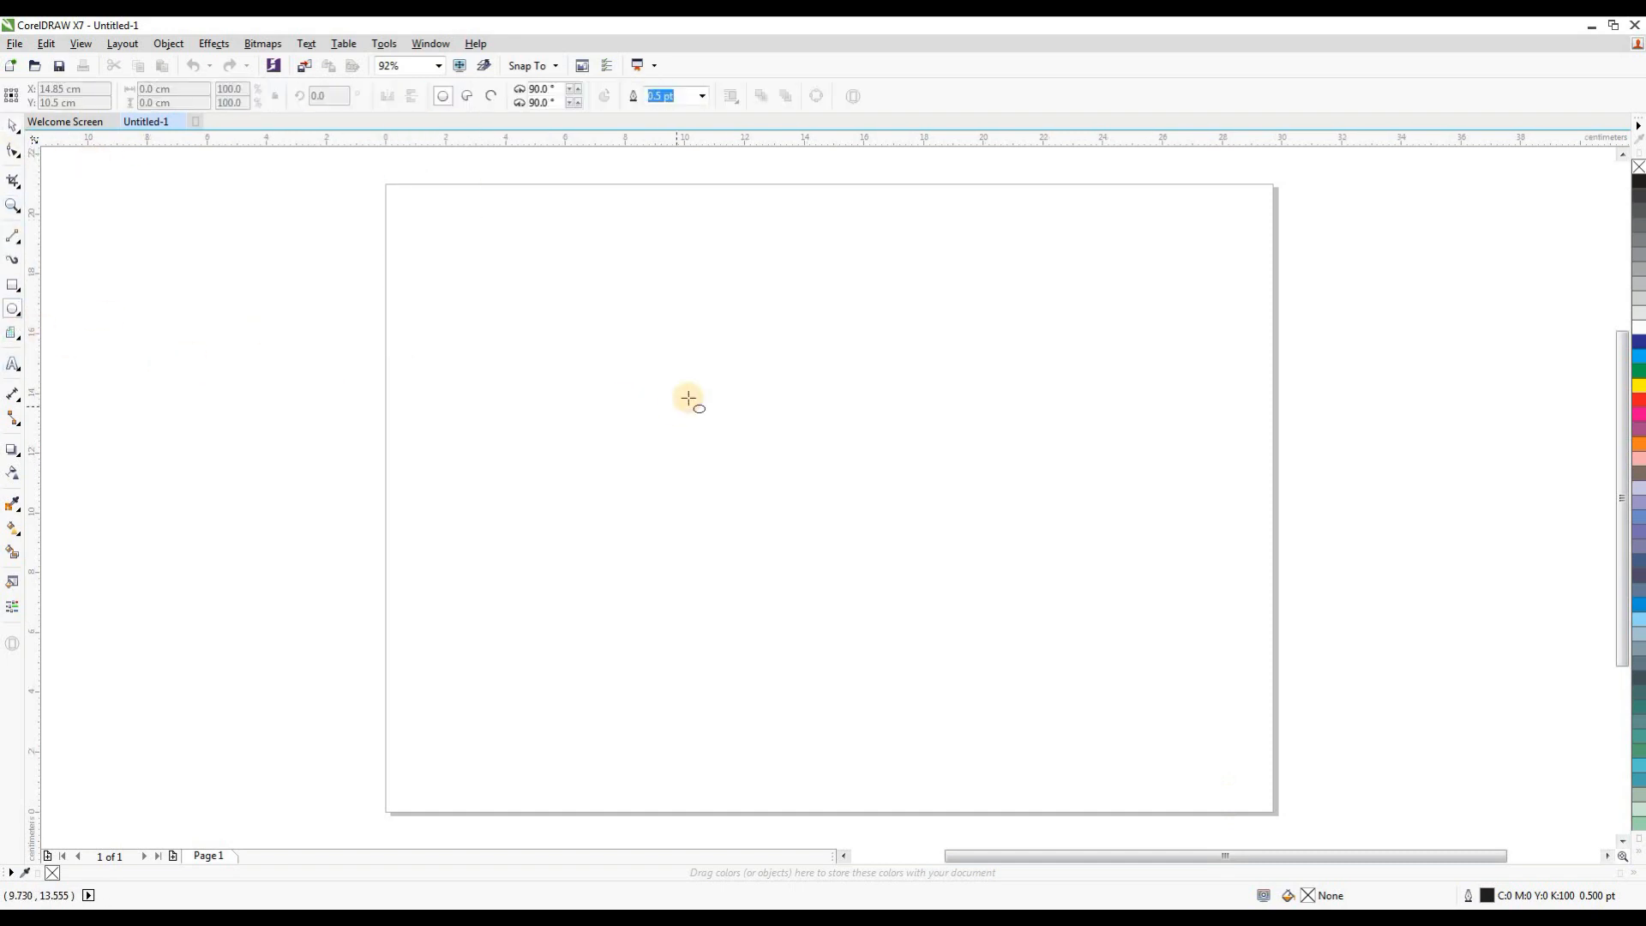
drag(784, 445, 982, 598)
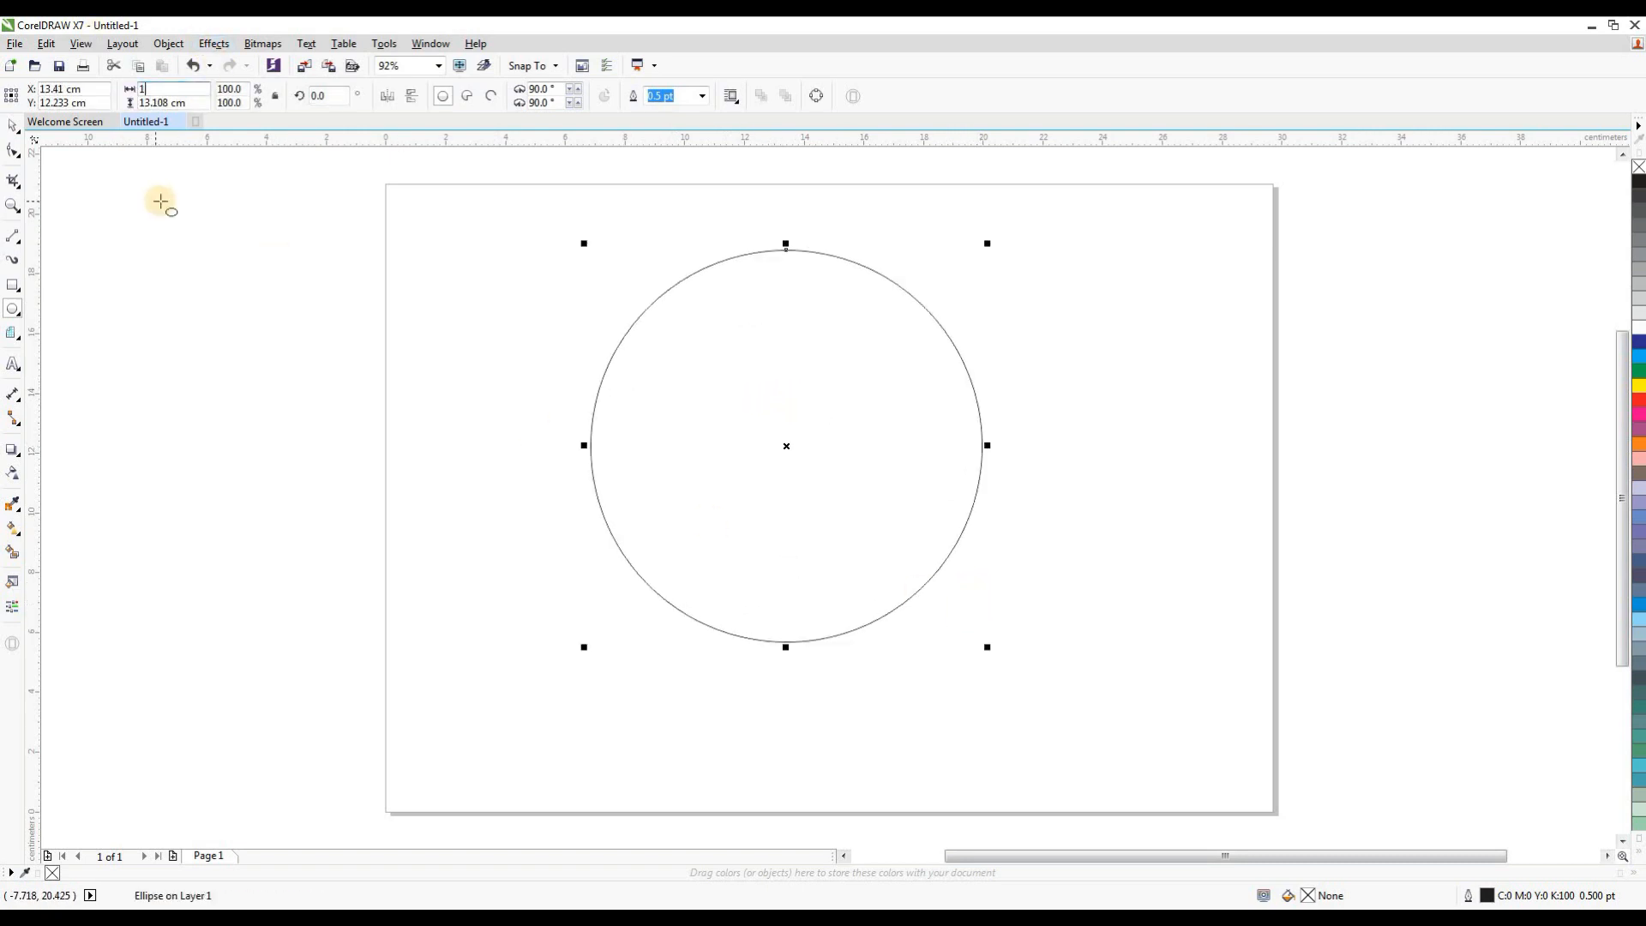
text(0)
key(Tab)
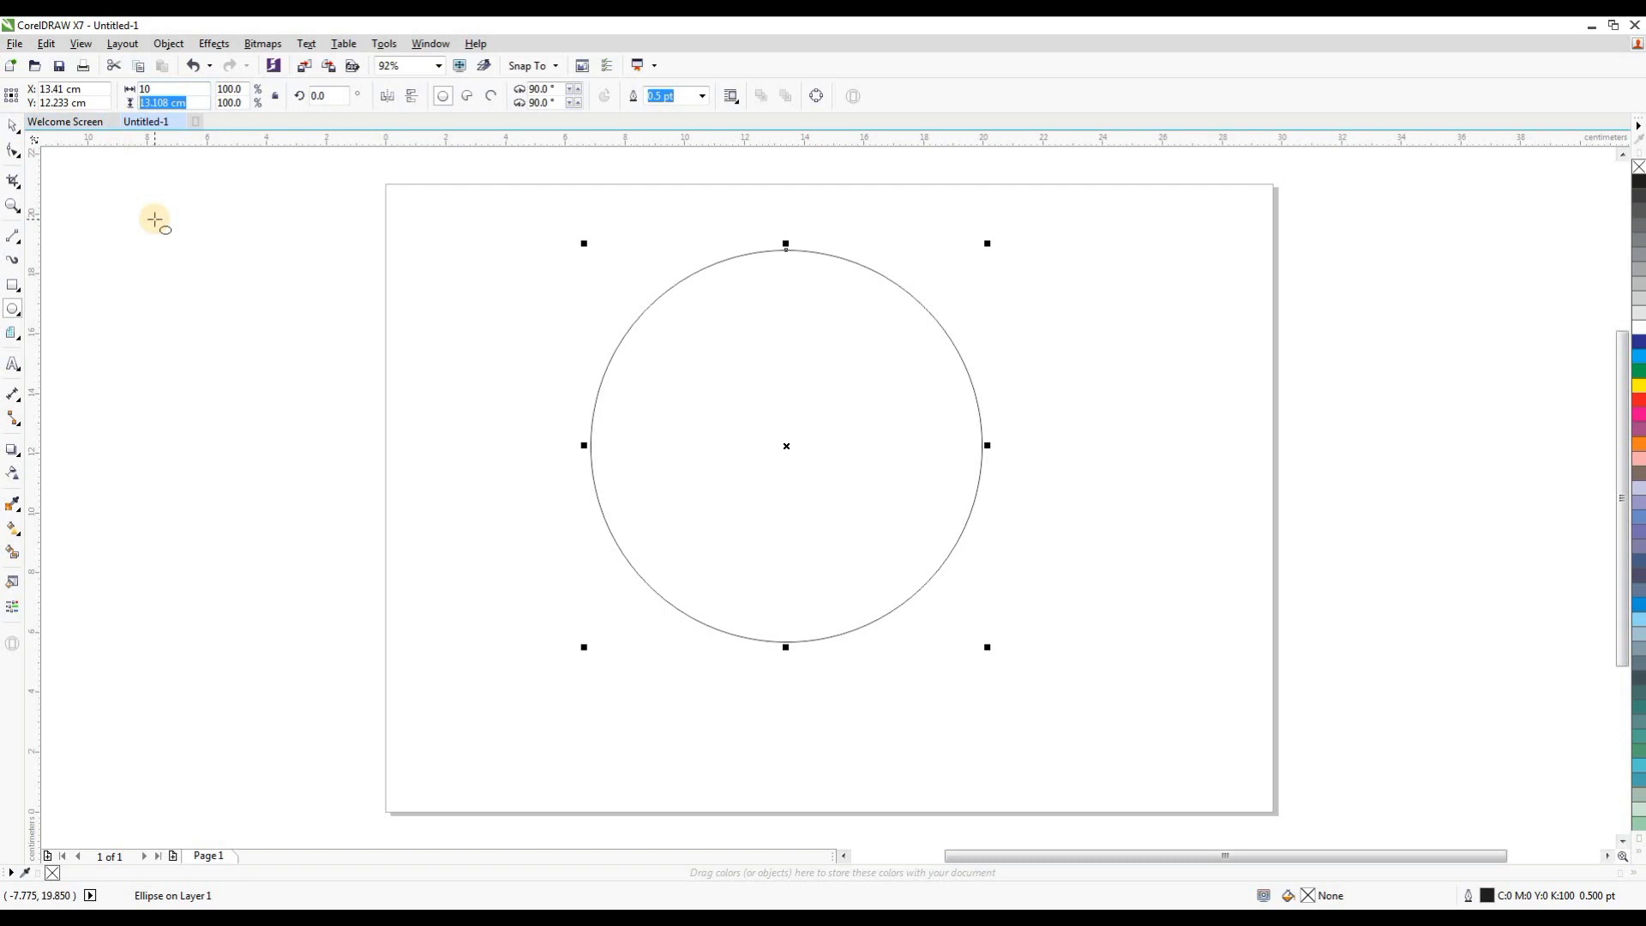
Step: Move the circle and center it on the page
click(12, 126)
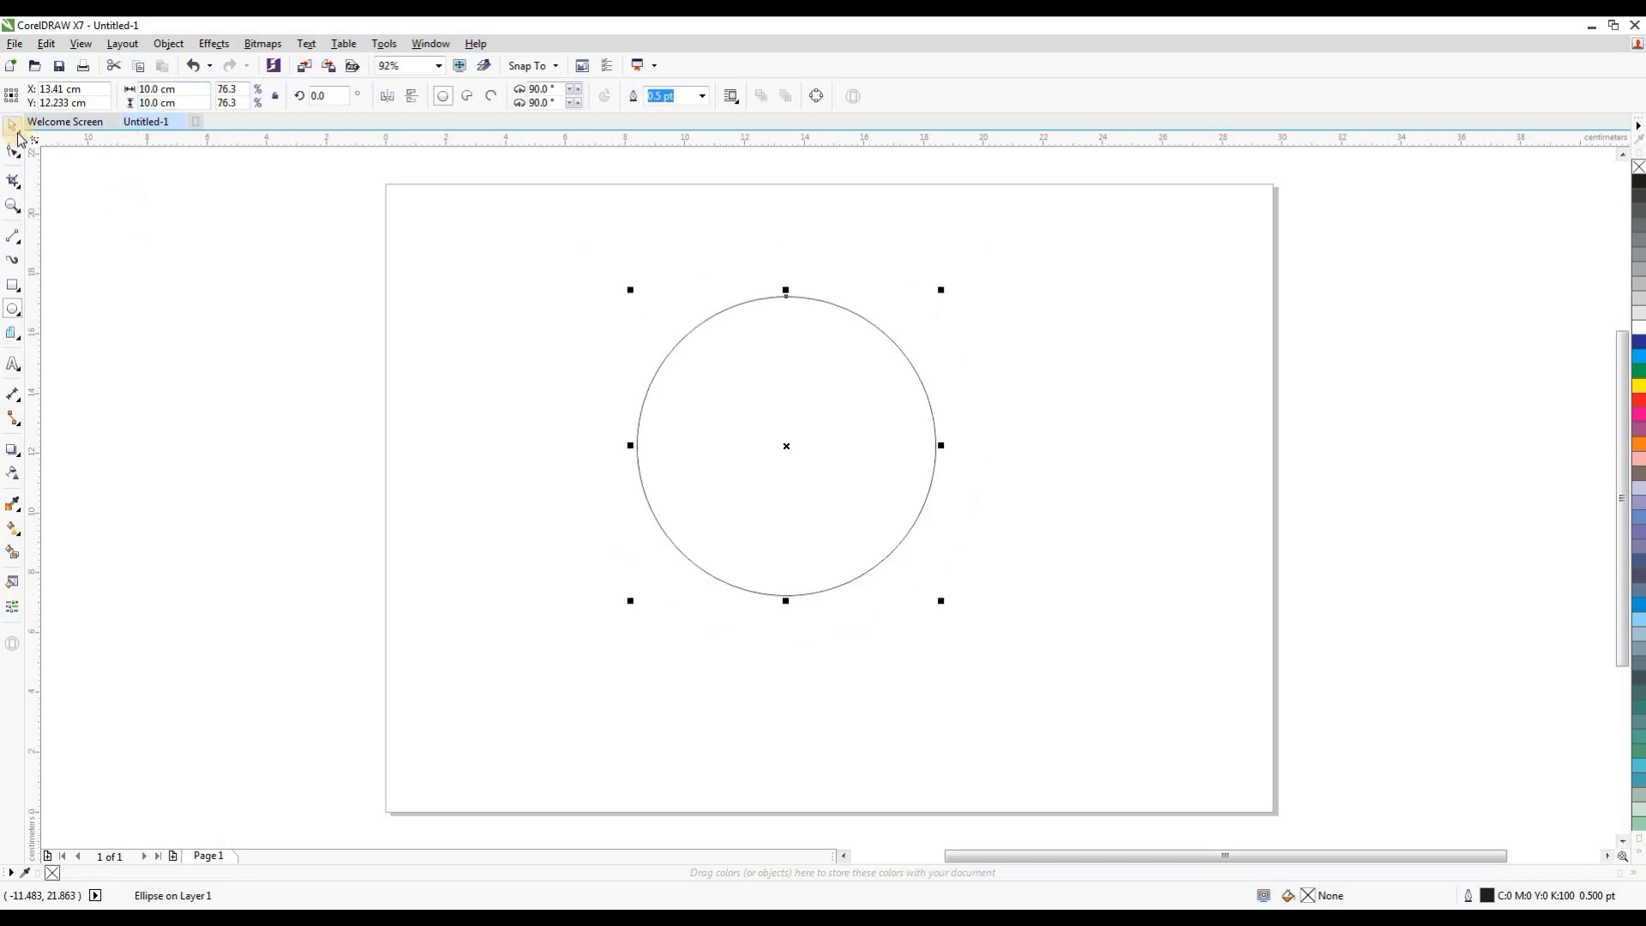
drag(746, 419, 817, 491)
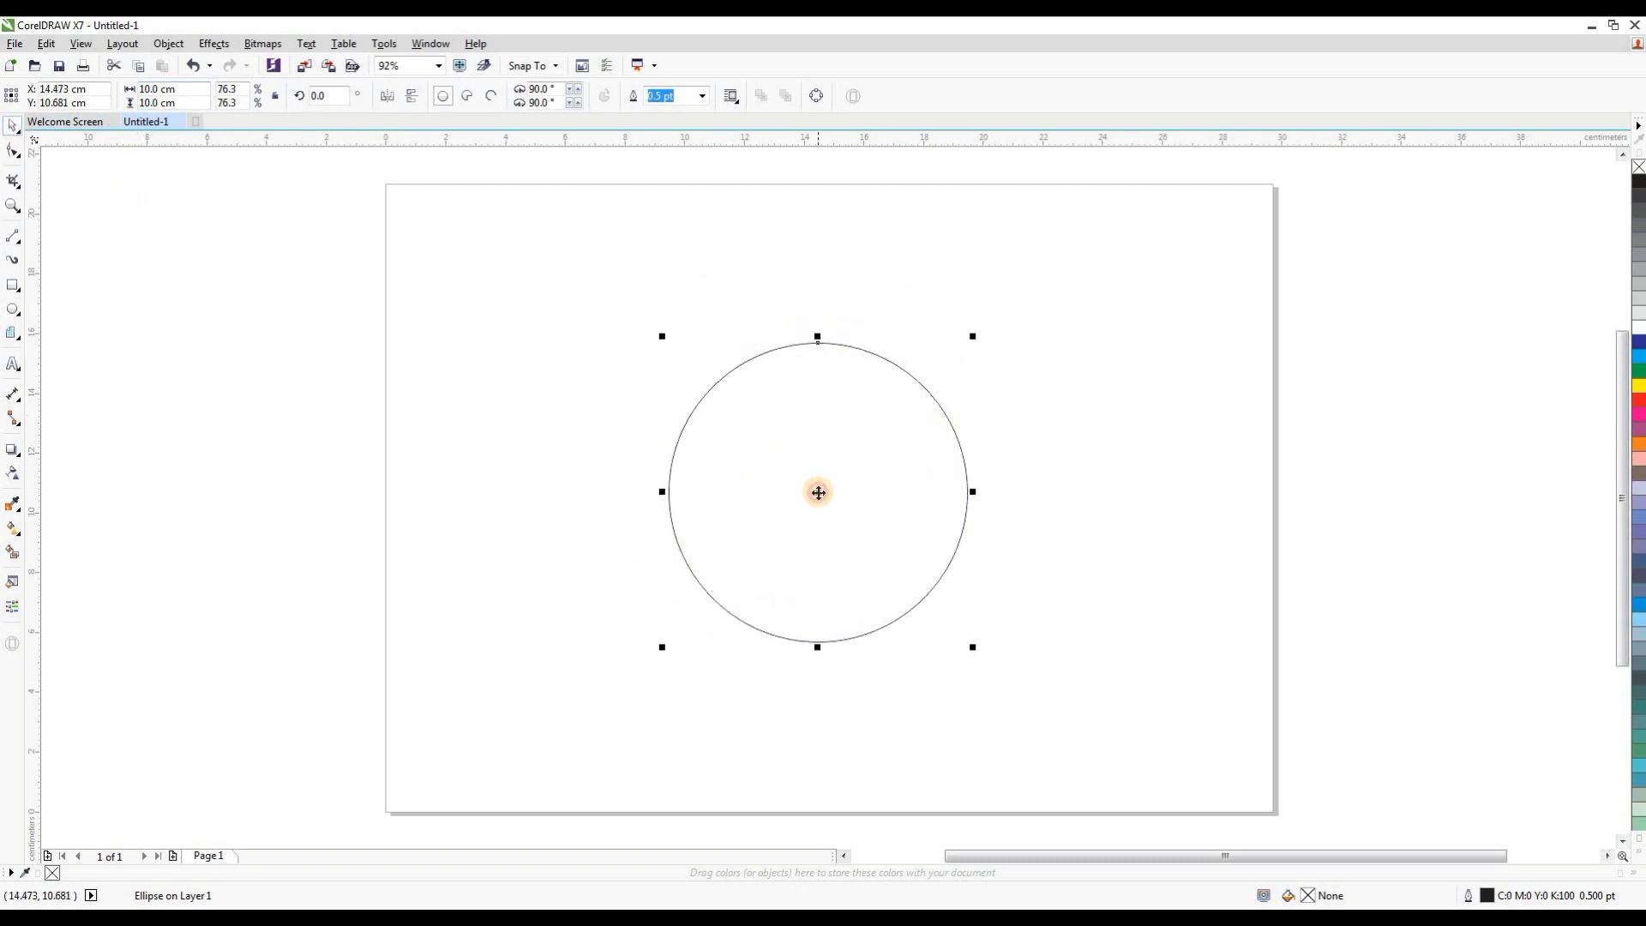
key(p)
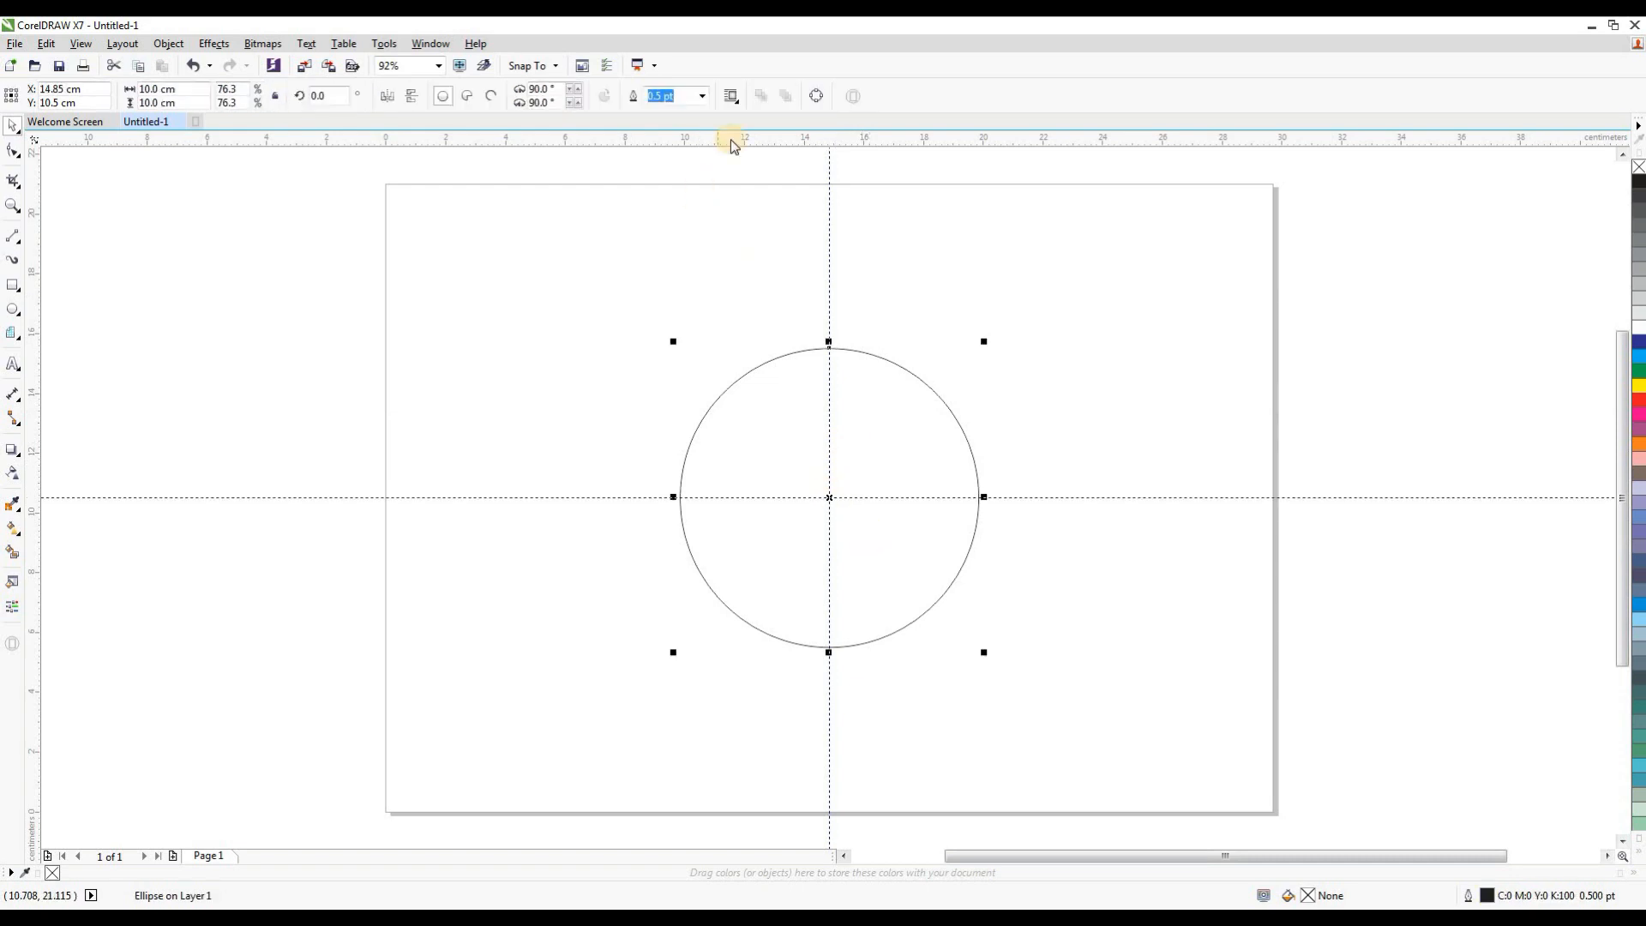
Step: Give the circle a 1.5 pt outline in 60% black
click(702, 95)
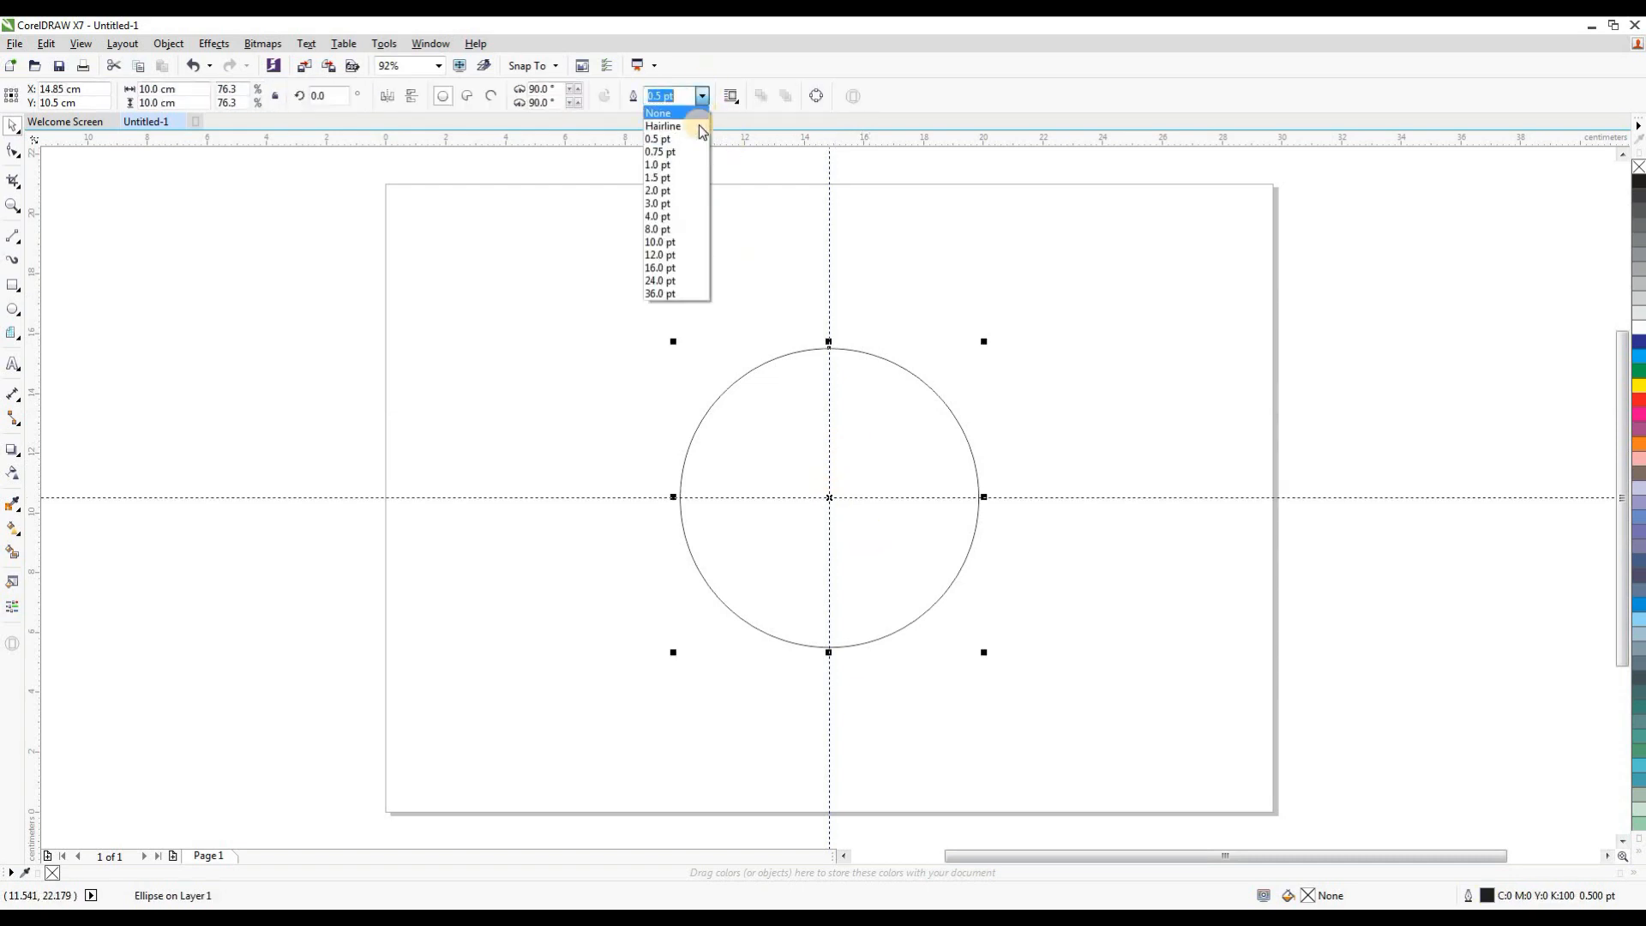
click(686, 177)
right_click(1638, 240)
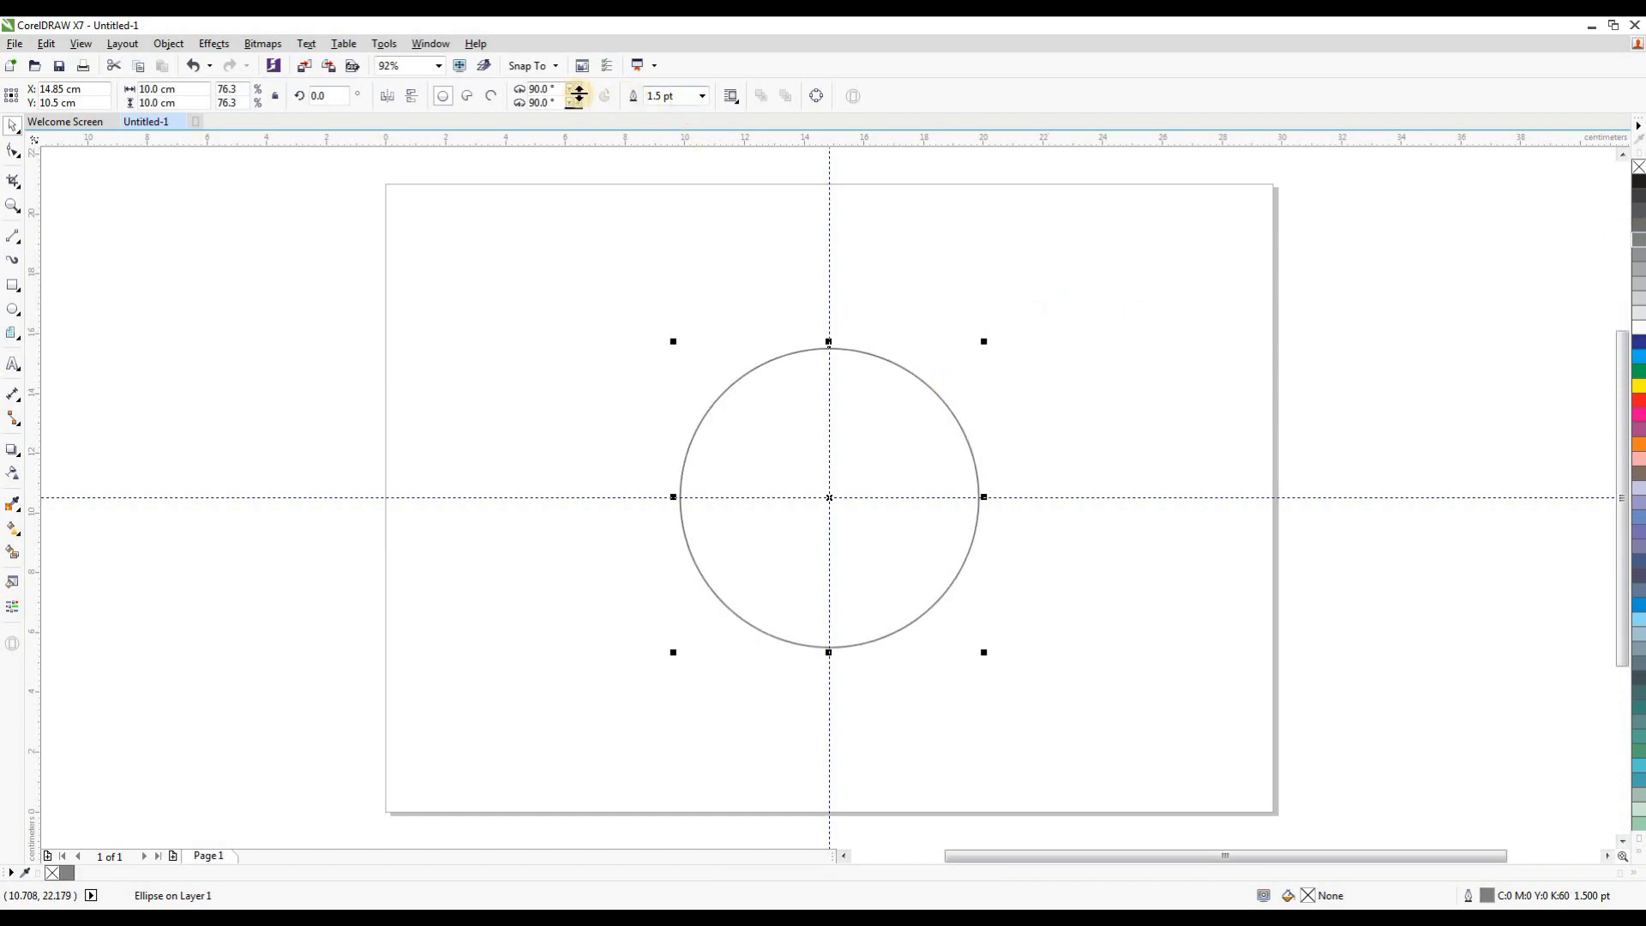
Step: Convert the circle to an arc with a starting angle of 100° and an ending angle of 260°
click(491, 95)
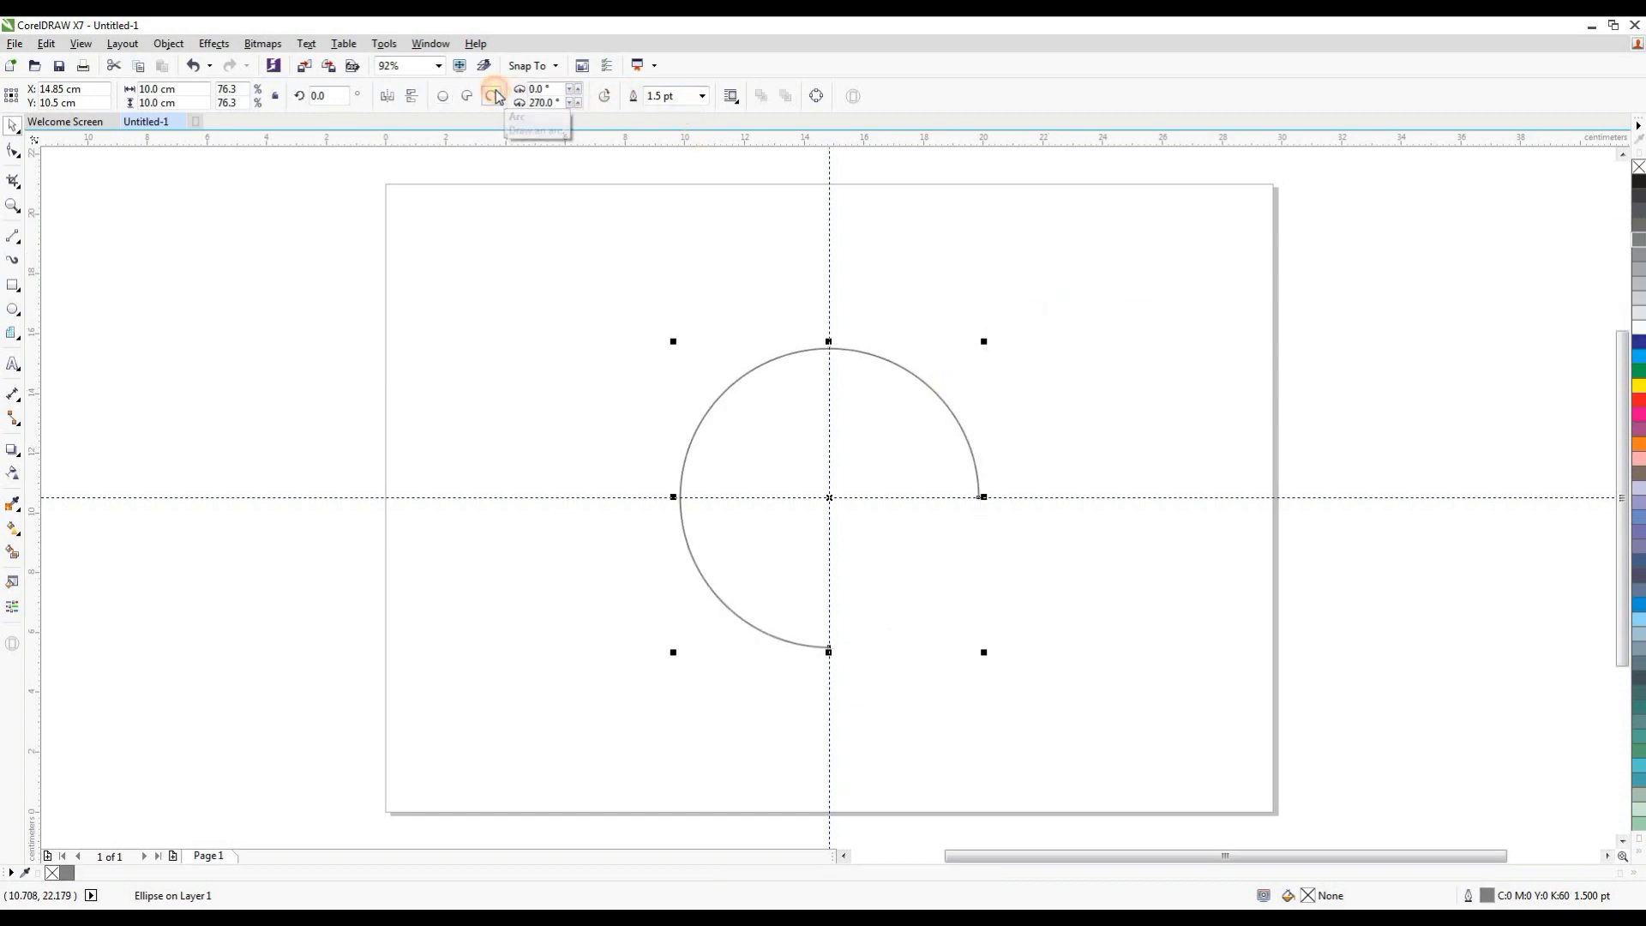
click(551, 89)
text(100)
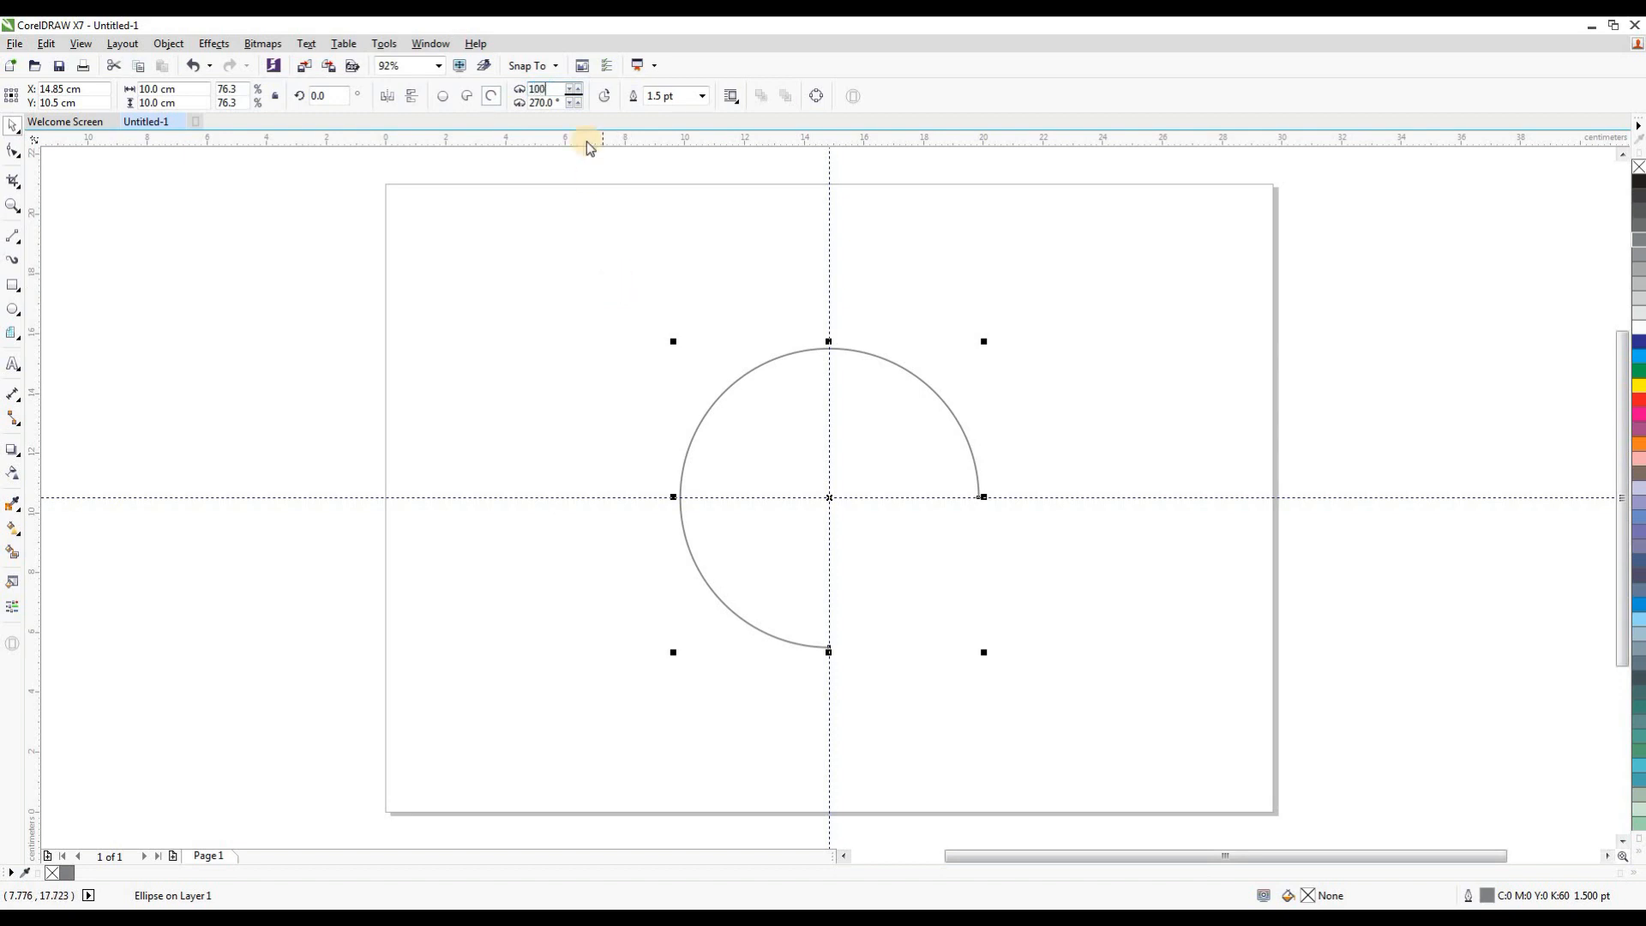
key(Tab)
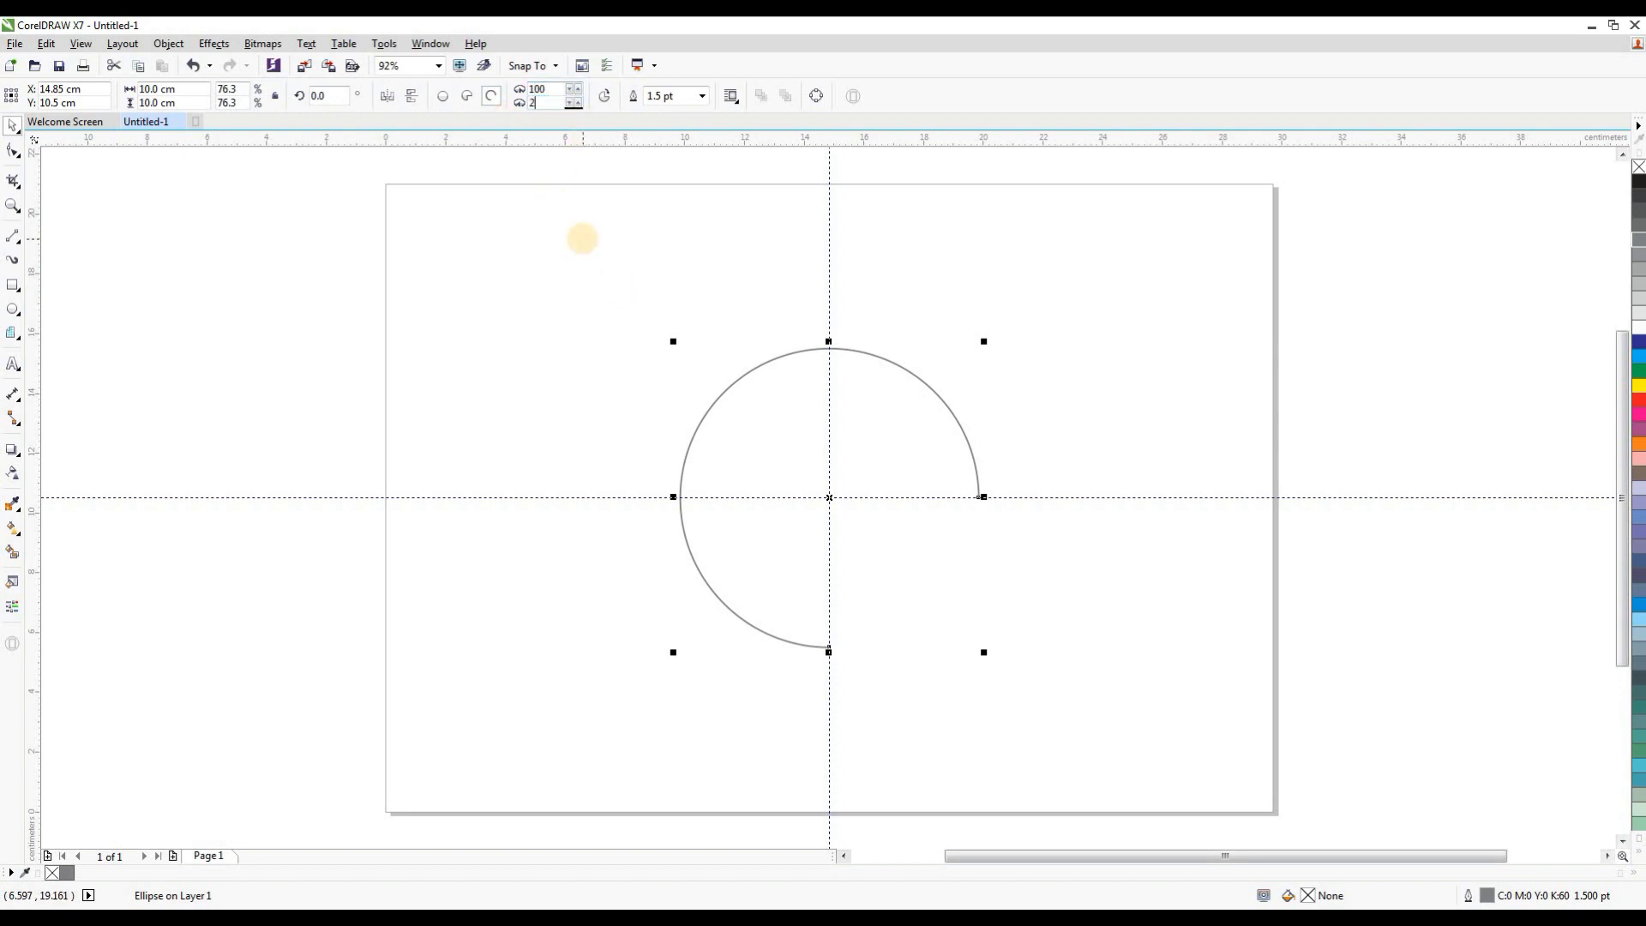
text(260)
key(Return)
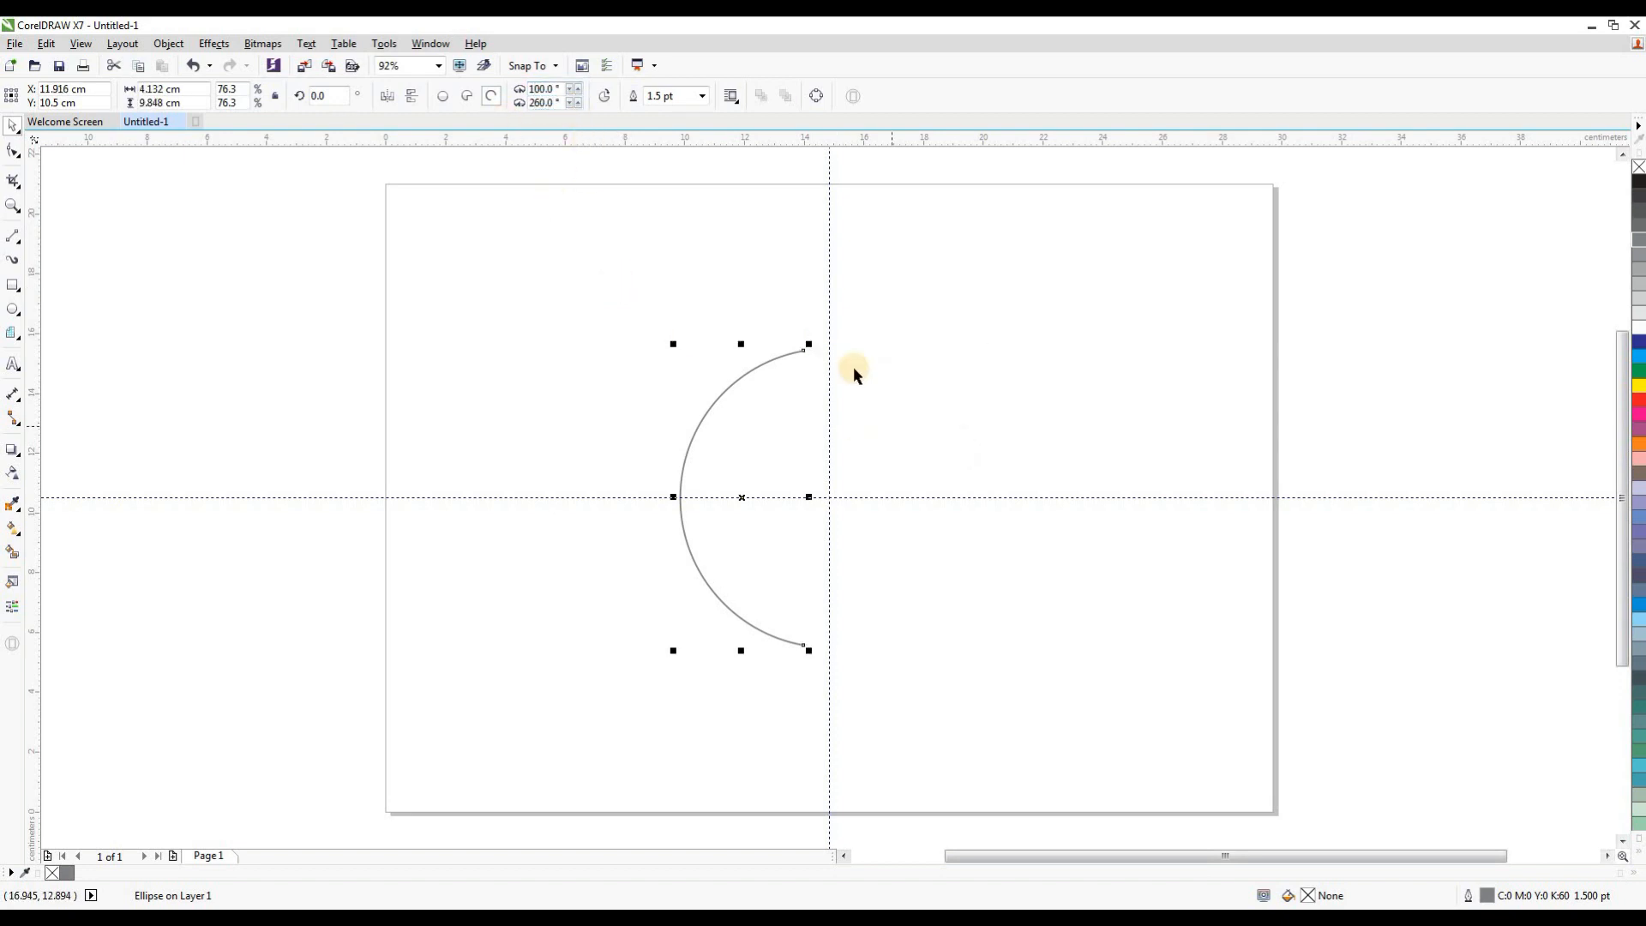
Step: Draw a straight vertical line about 0.7 cm long on the vertical guideline, near the arc's upper end
scroll(848, 368, up, 5)
click(13, 236)
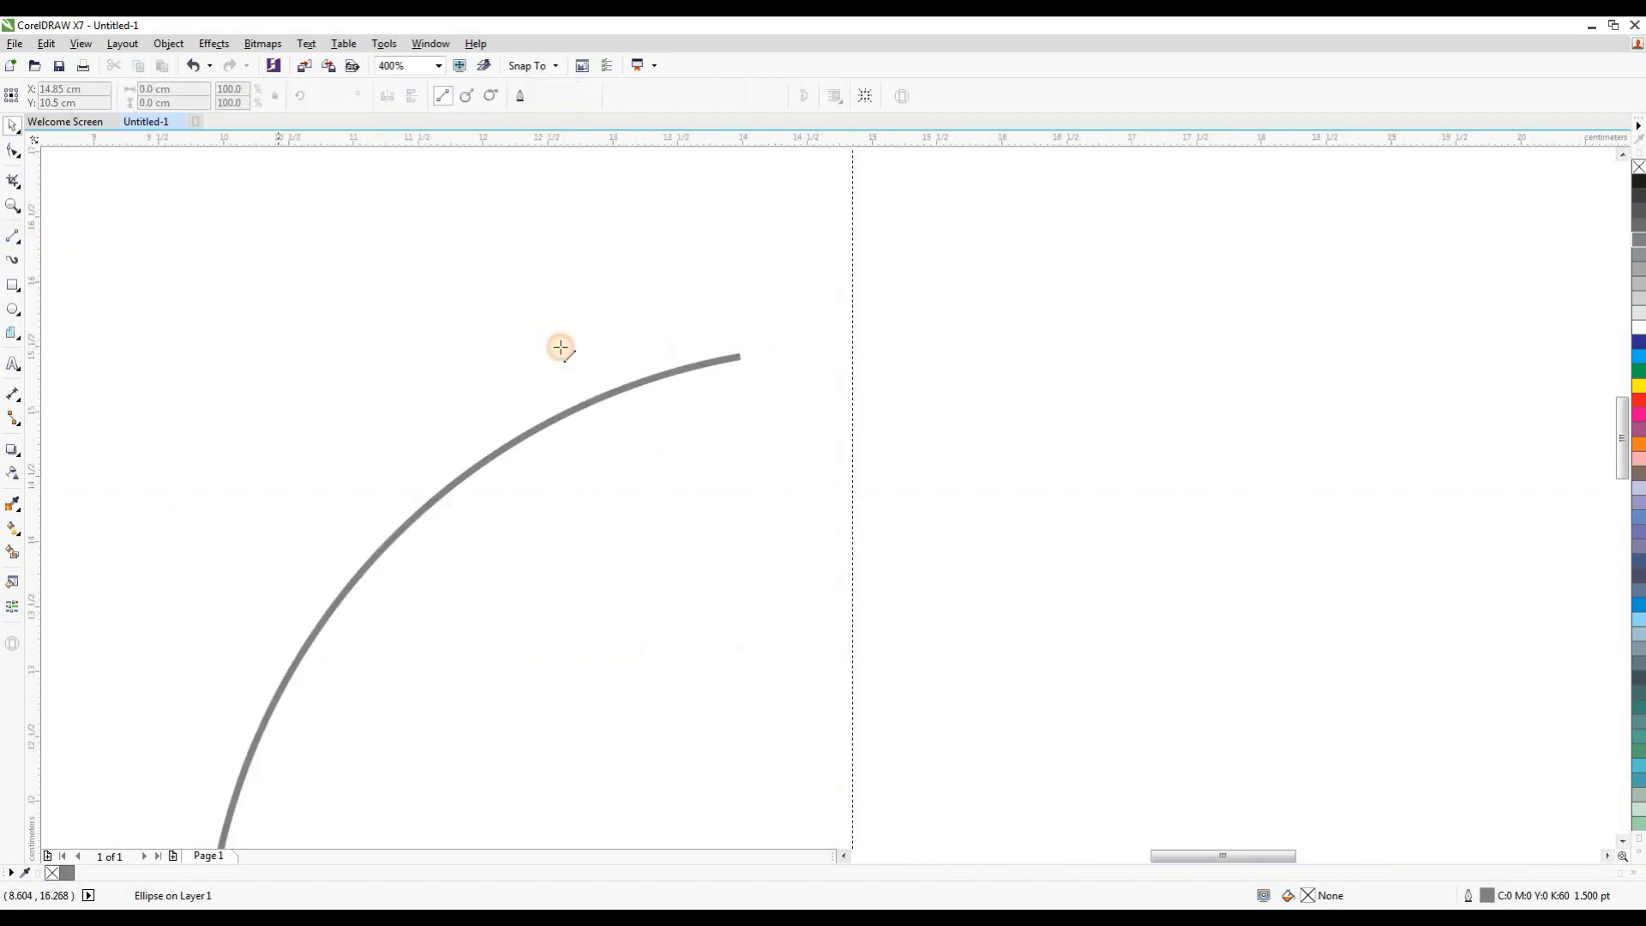
click(851, 326)
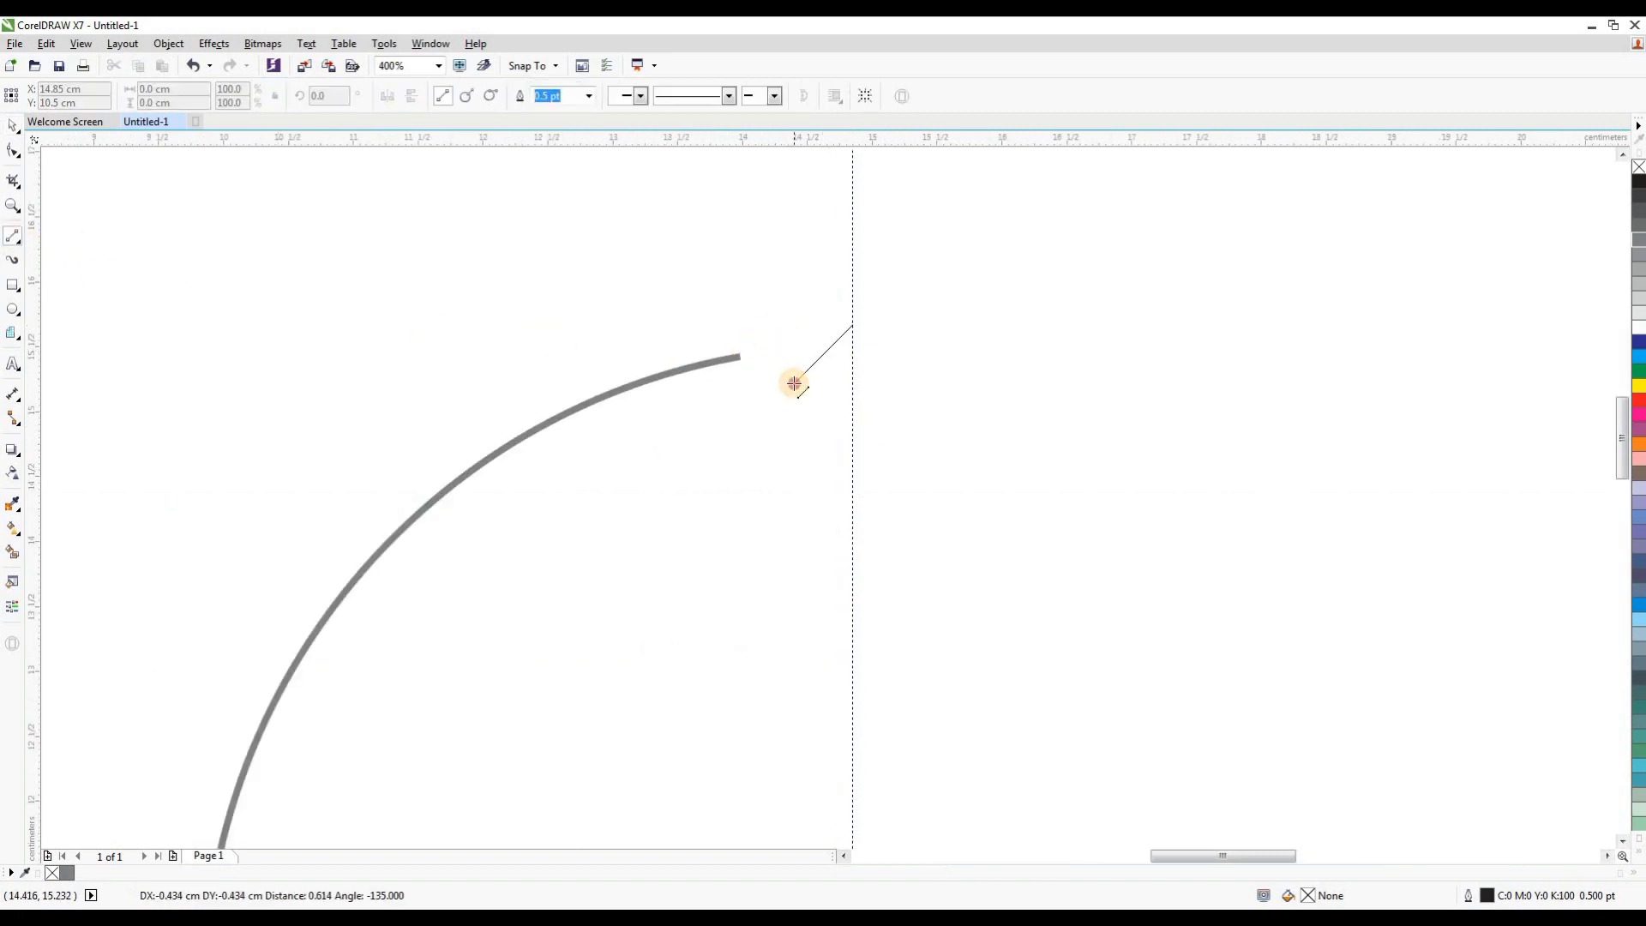
click(852, 422)
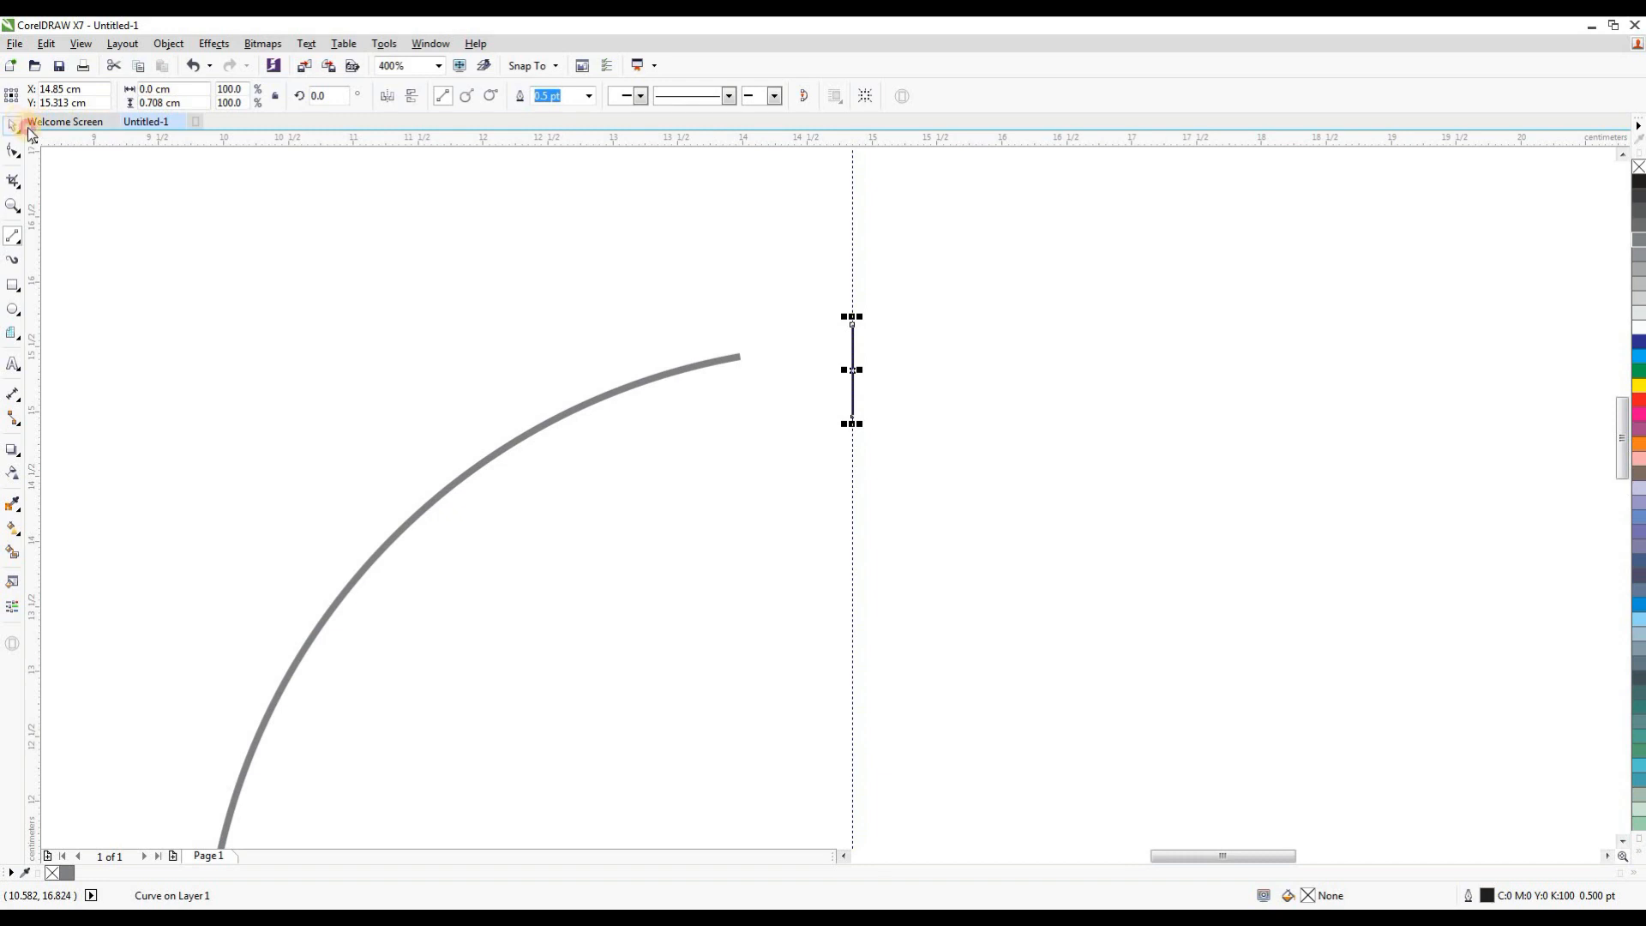
Step: Move the short vertical line beside the arc's upper end and set its outline width to 1.5 pt and its length to 0.5 cm
click(13, 125)
drag(853, 371, 783, 360)
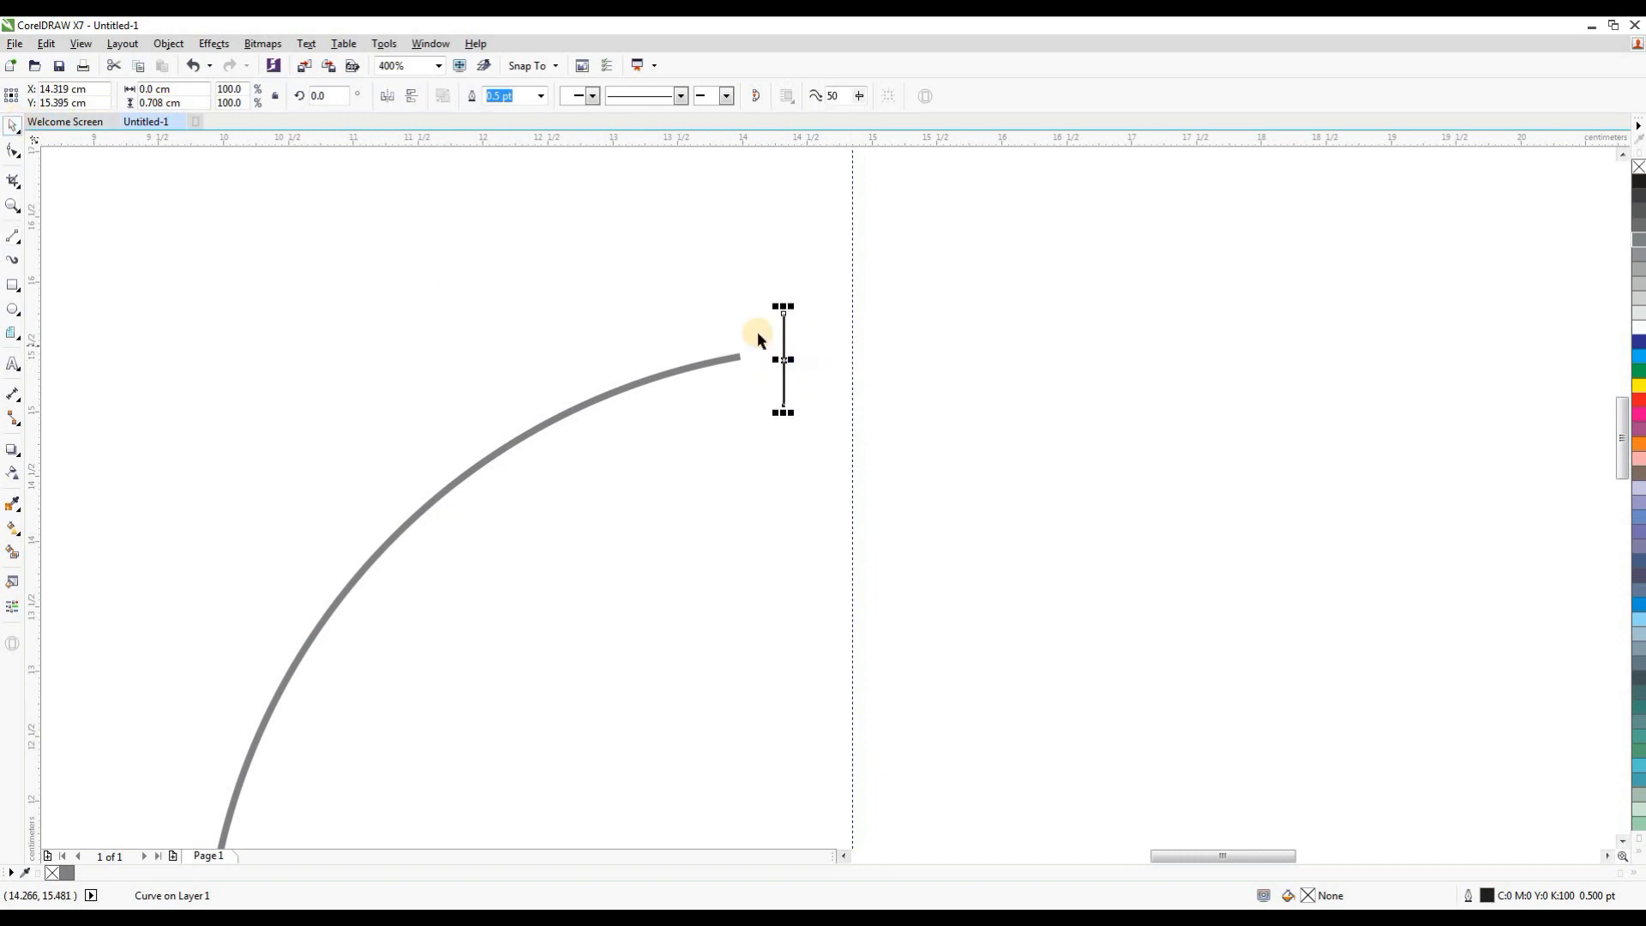
click(540, 96)
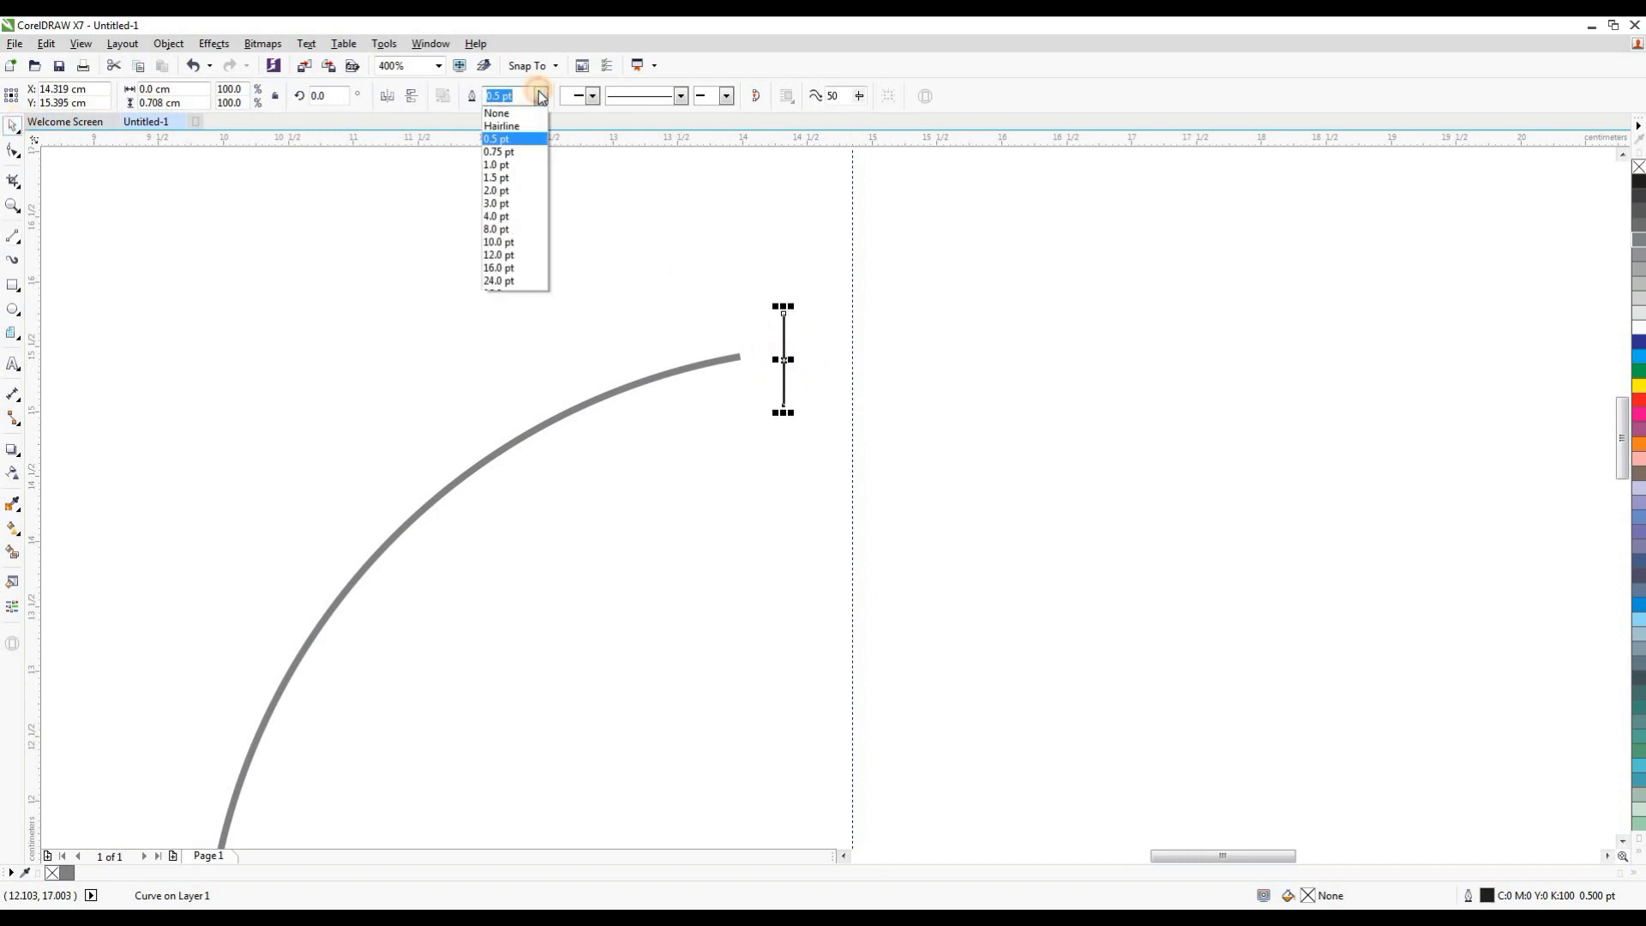
click(516, 178)
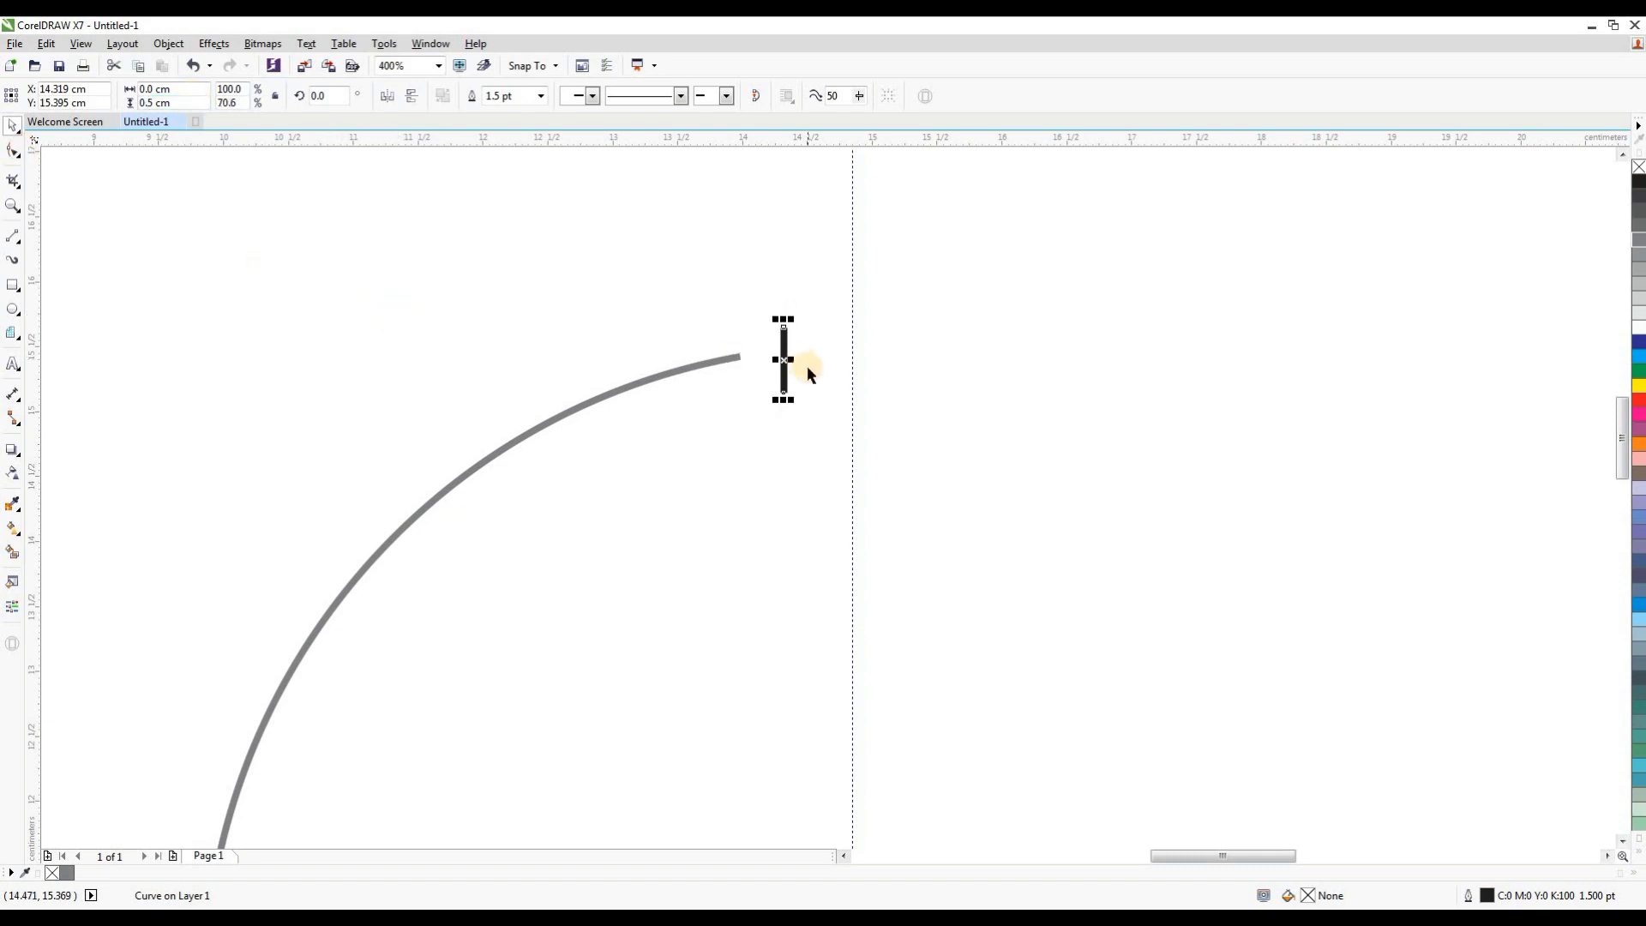
Step: Snap the center of the short vertical line onto the arc's upper endpoint
scroll(805, 366, up, 2)
drag(823, 375, 644, 360)
scroll(721, 353, down, 2)
scroll(708, 356, up, 1)
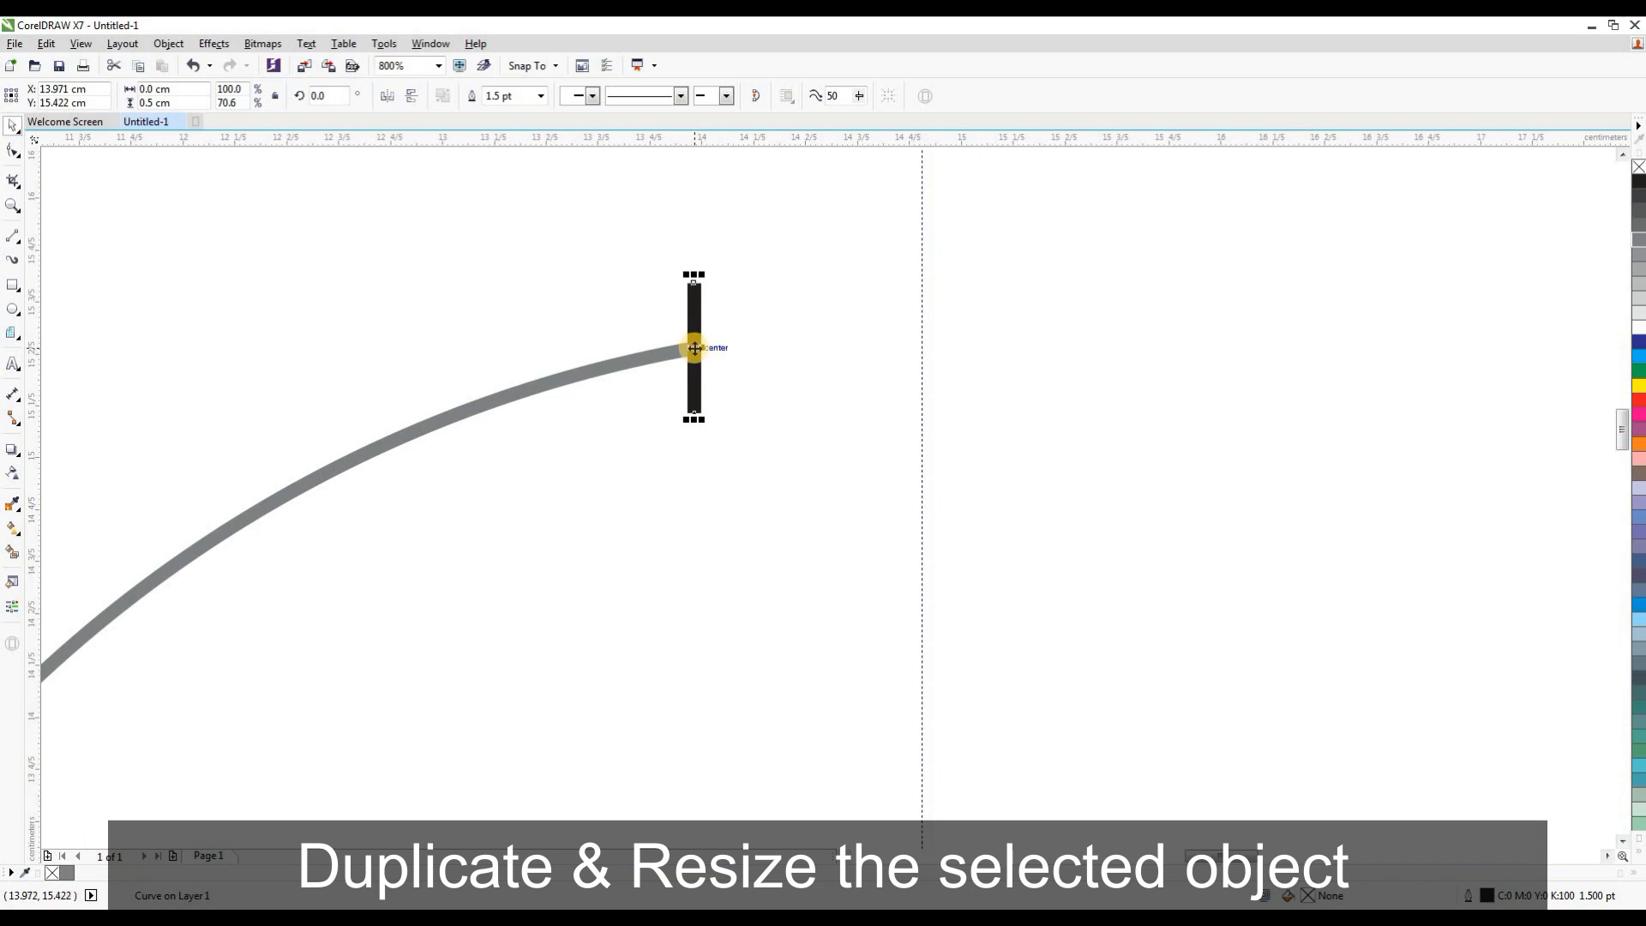
Step: Place a duplicate of the vertical line about 0.2 cm to its right and set the copy's height to 1 cm
drag(696, 348, 746, 349)
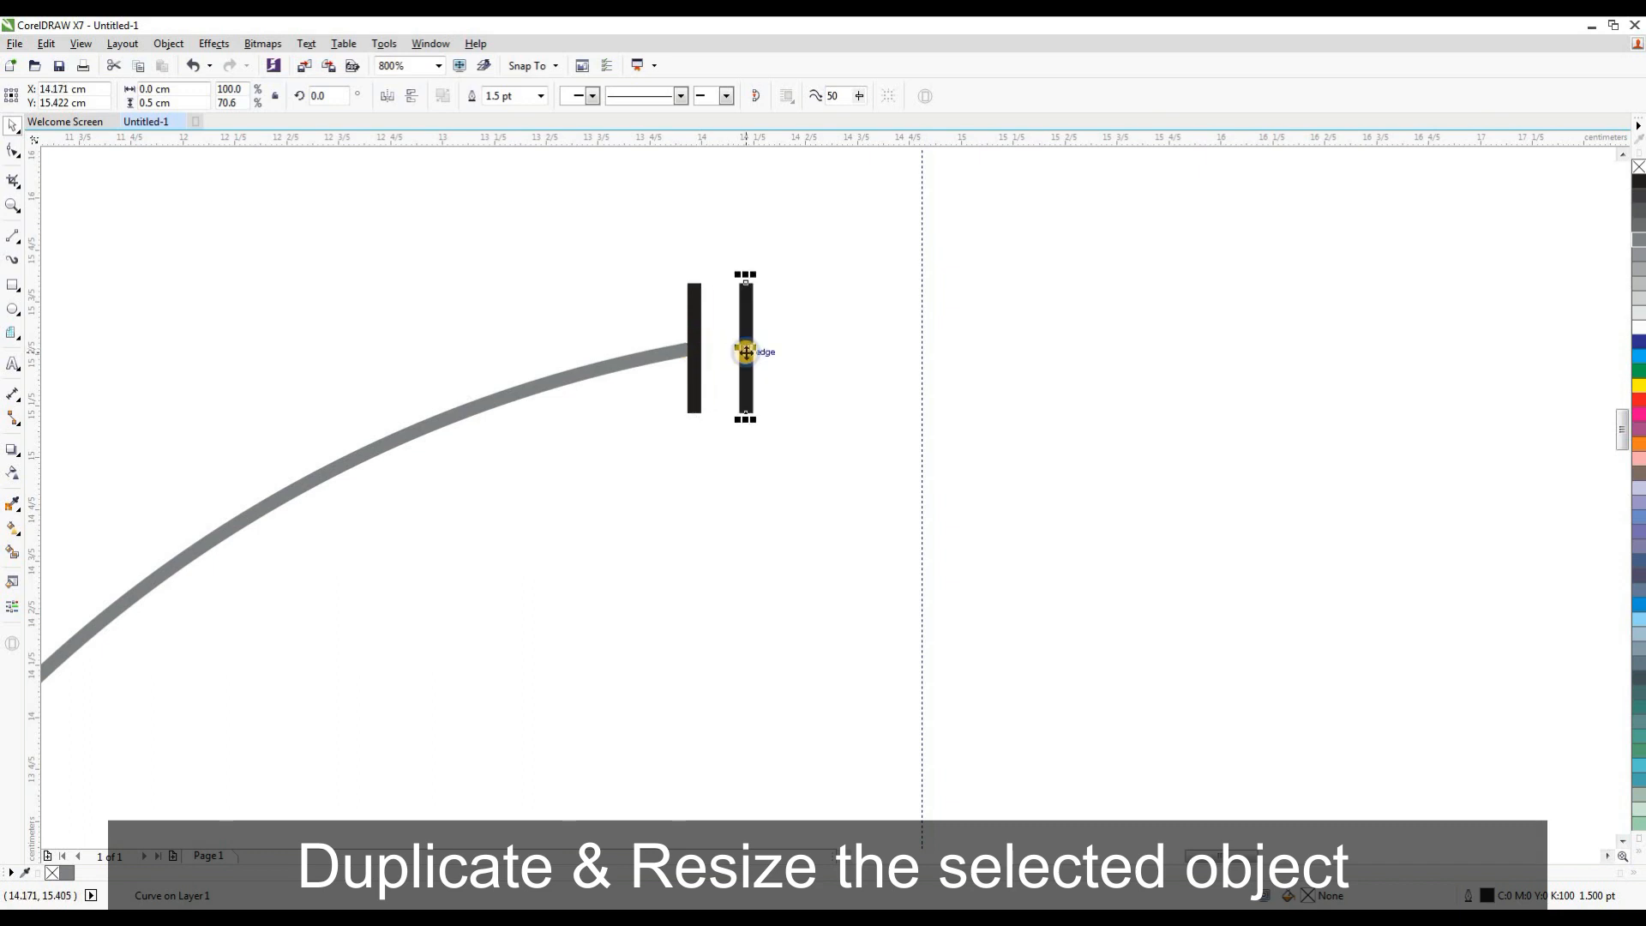
drag(184, 102, 87, 118)
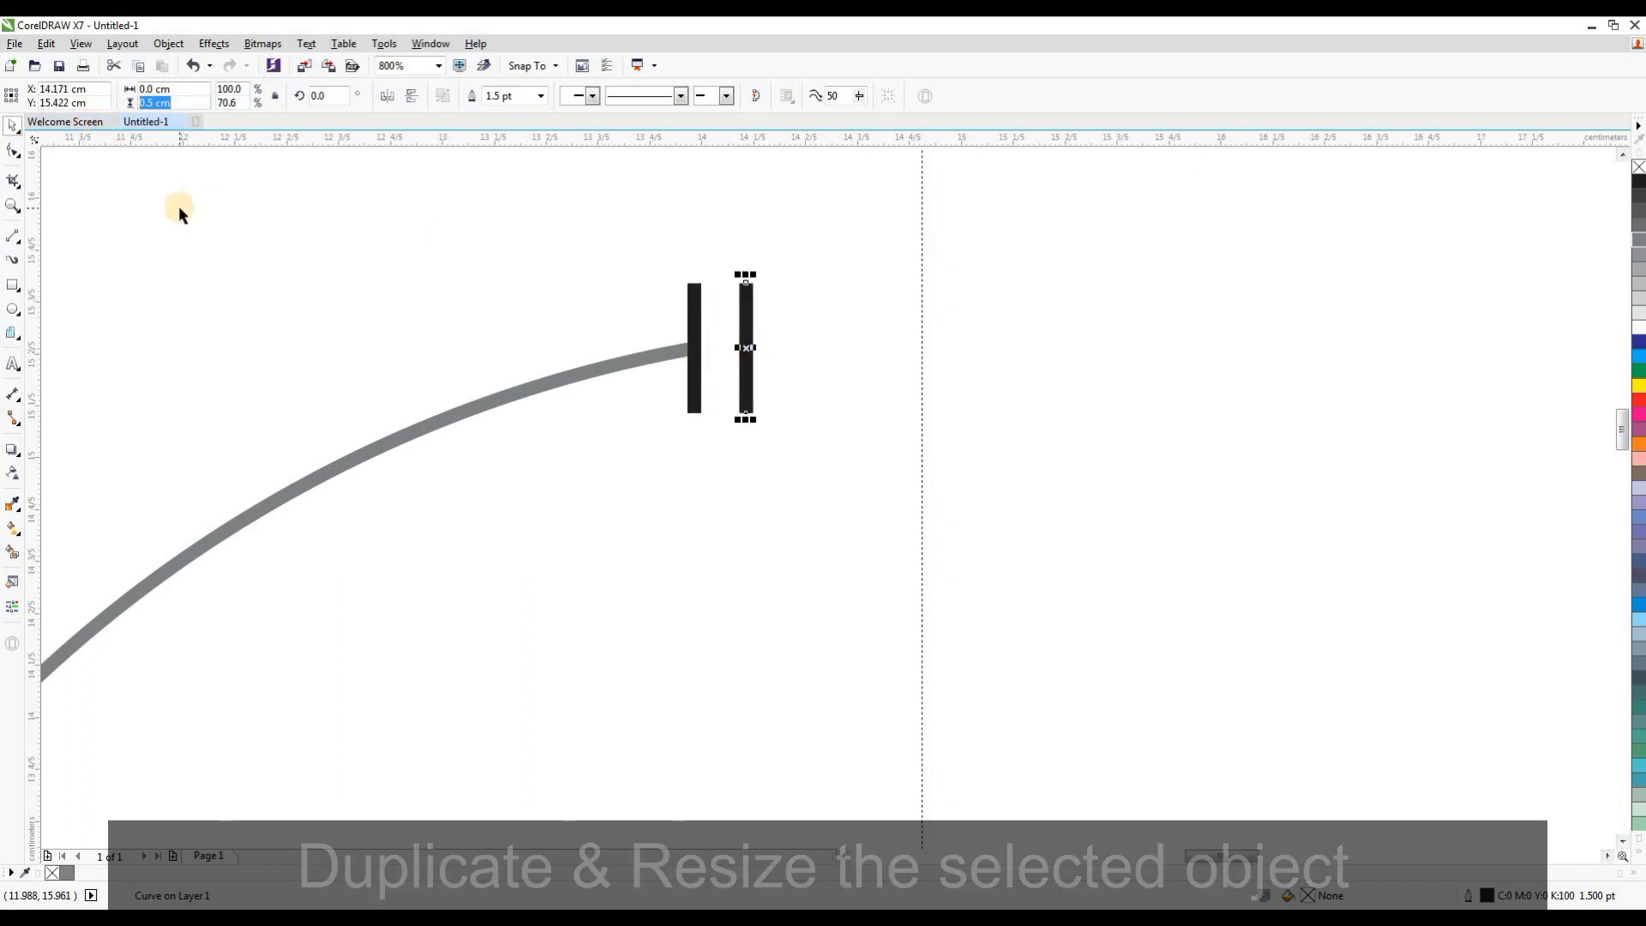
text(1)
key(Return)
scroll(602, 318, down, 1)
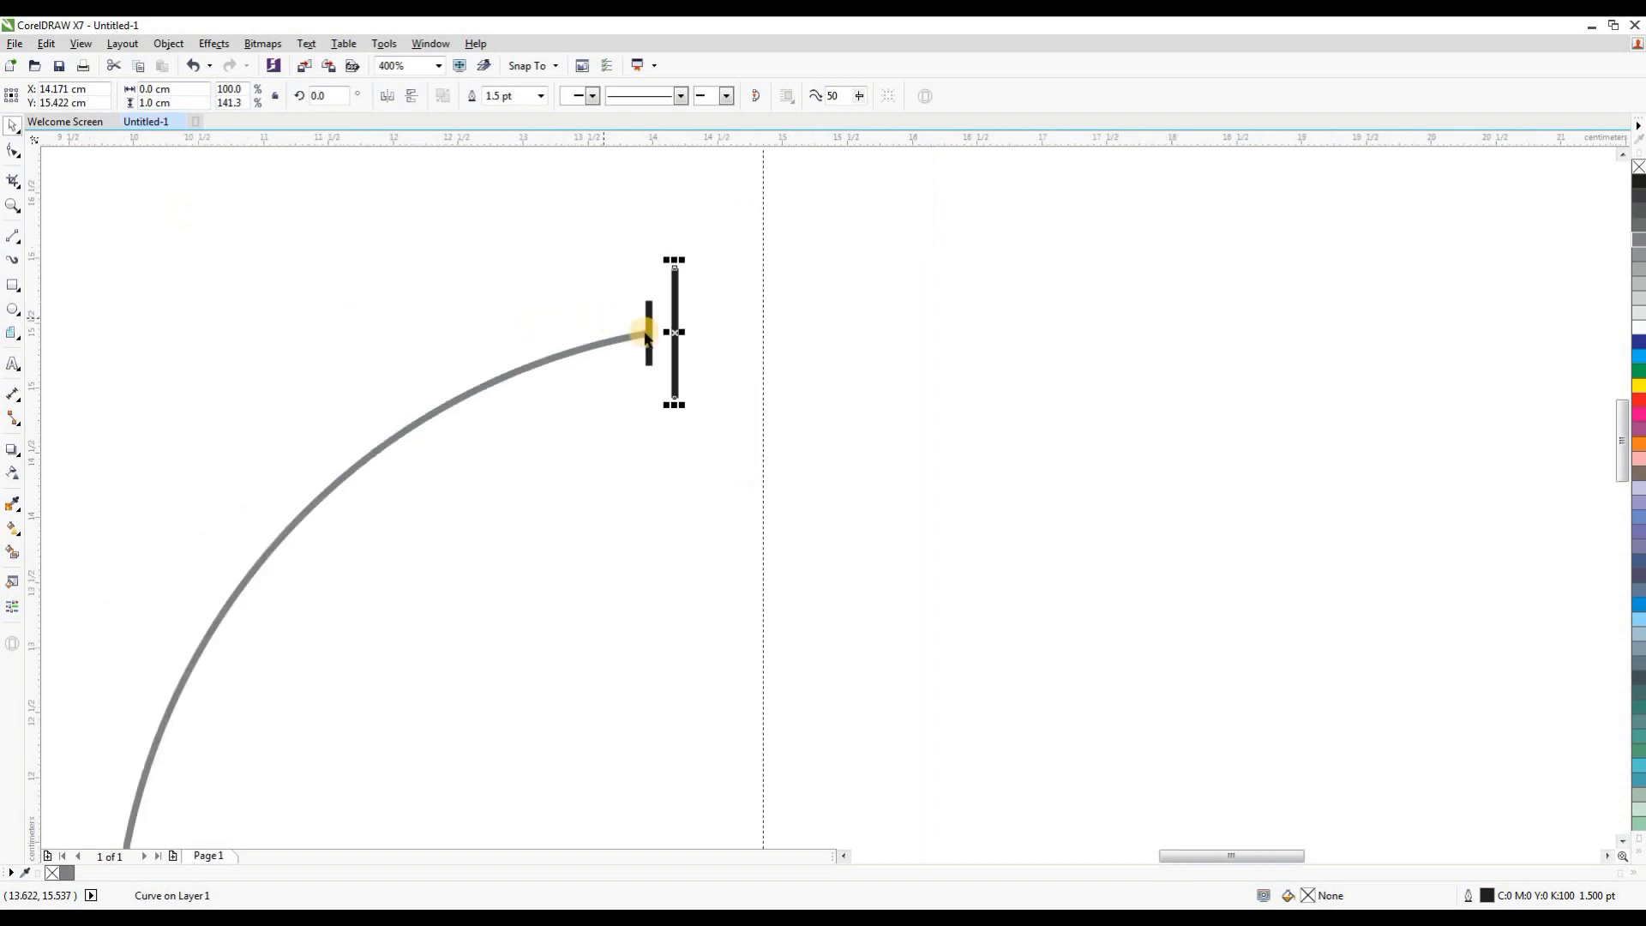
Step: Nudge the longer vertical line 0.02 cm to the right, away from the shorter one
scroll(646, 334, up, 1)
click(724, 294)
click(708, 226)
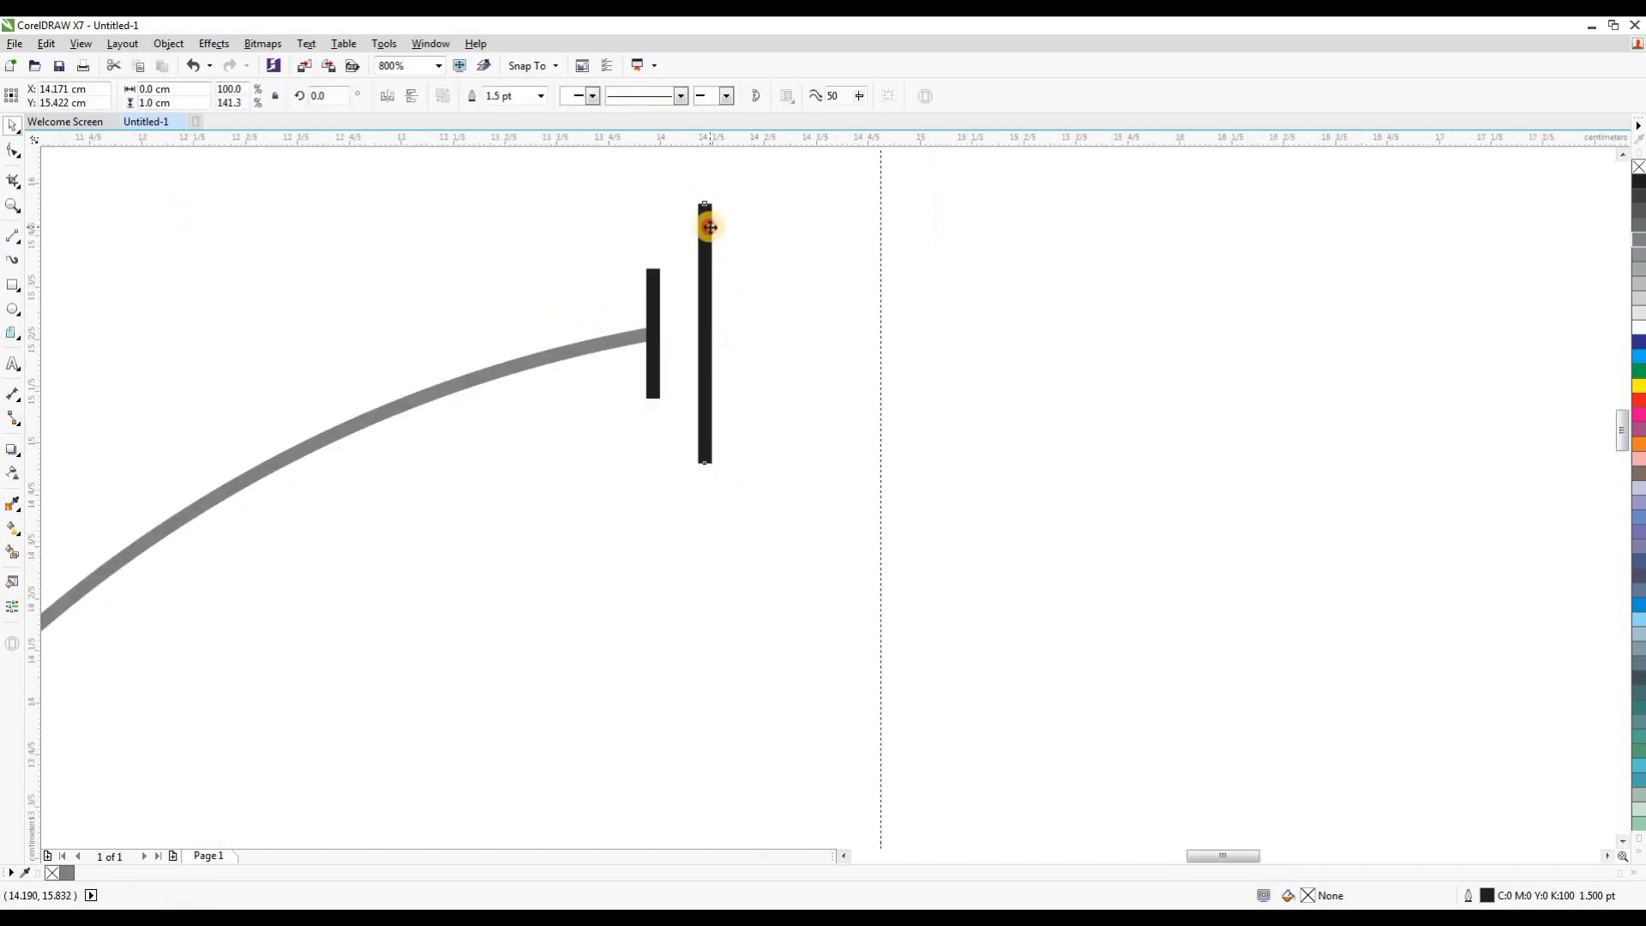
key(Right)
key(Right)
Step: Give both vertical lines round line caps and a 60% black outline
click(572, 191)
drag(568, 188, 777, 511)
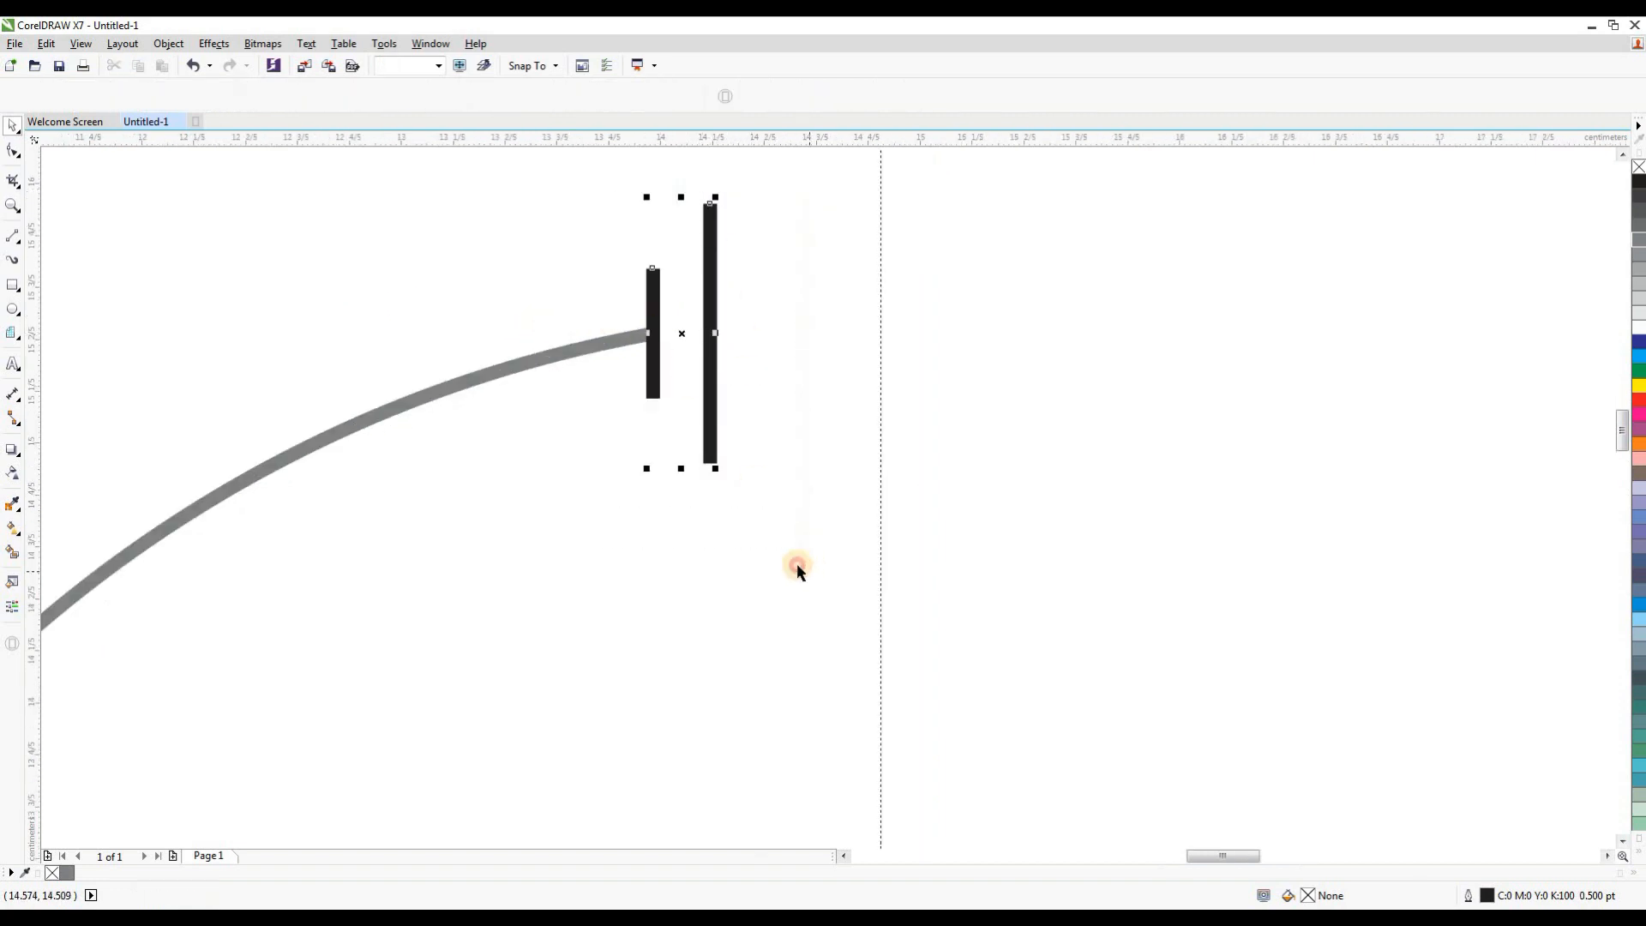
double_click(1489, 896)
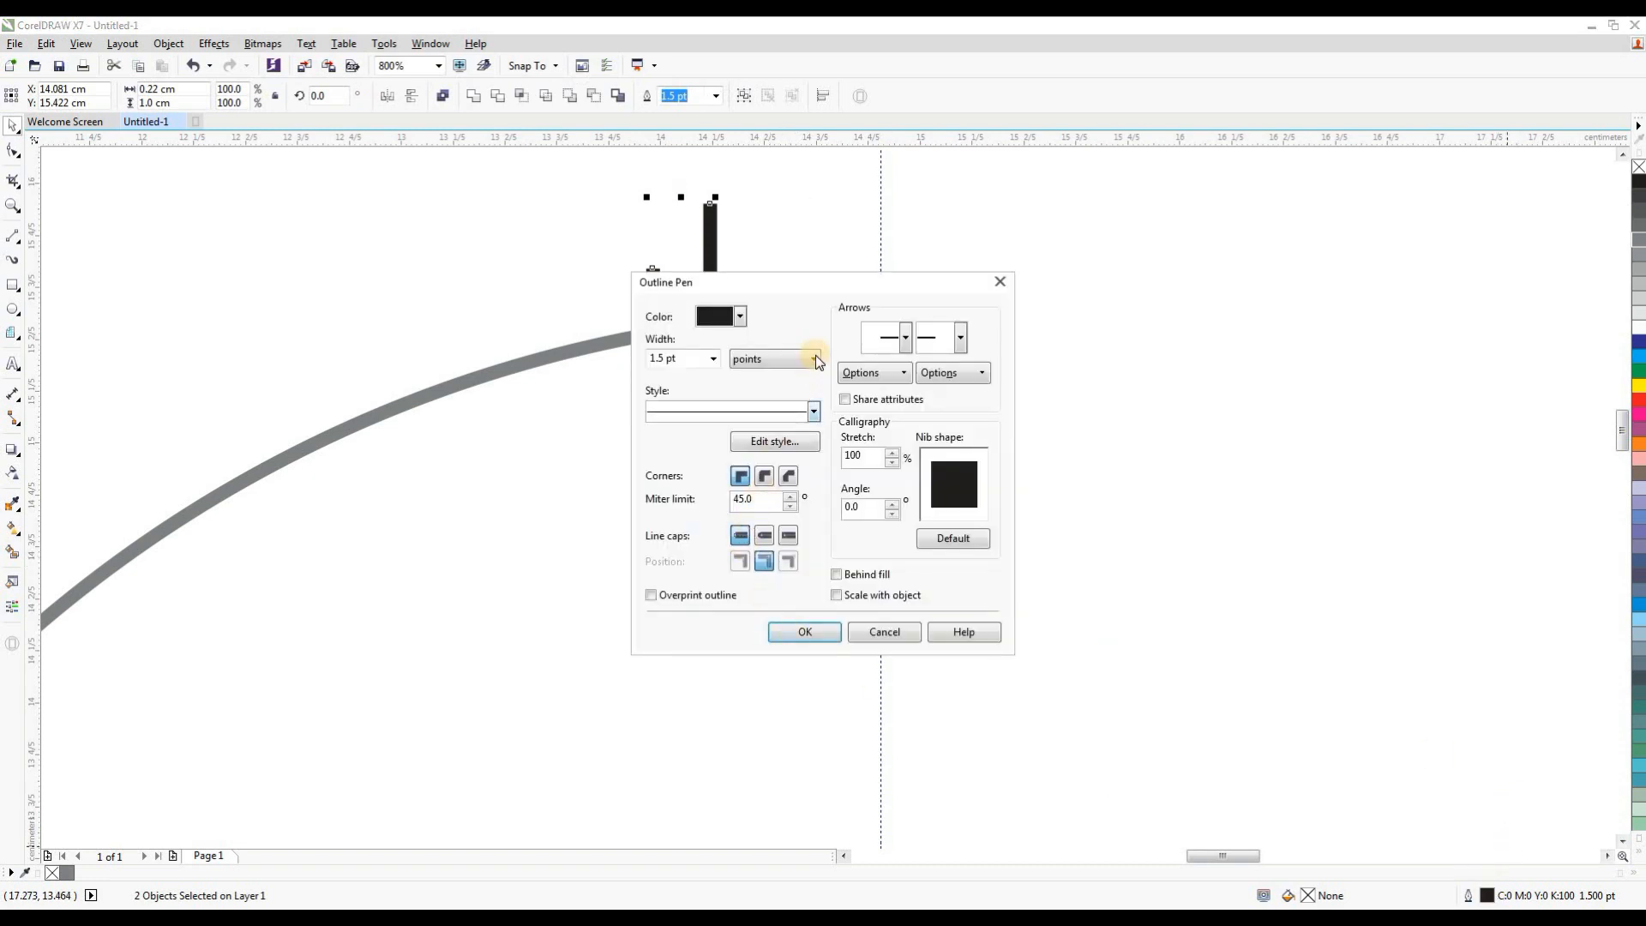
drag(838, 283, 1087, 236)
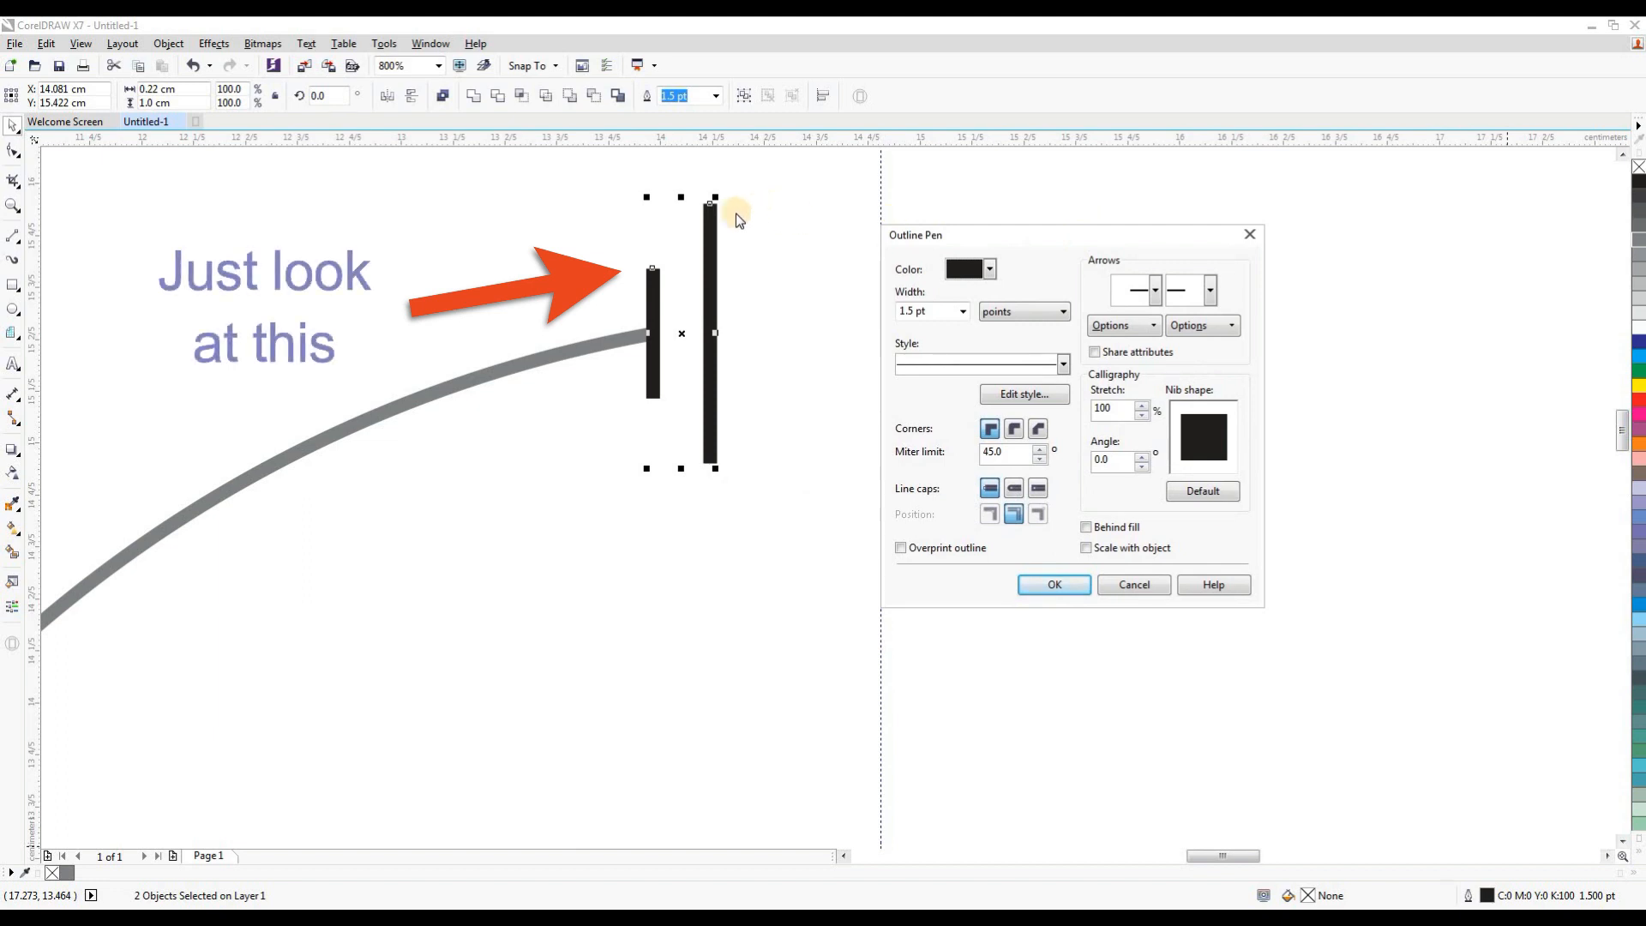
click(1013, 489)
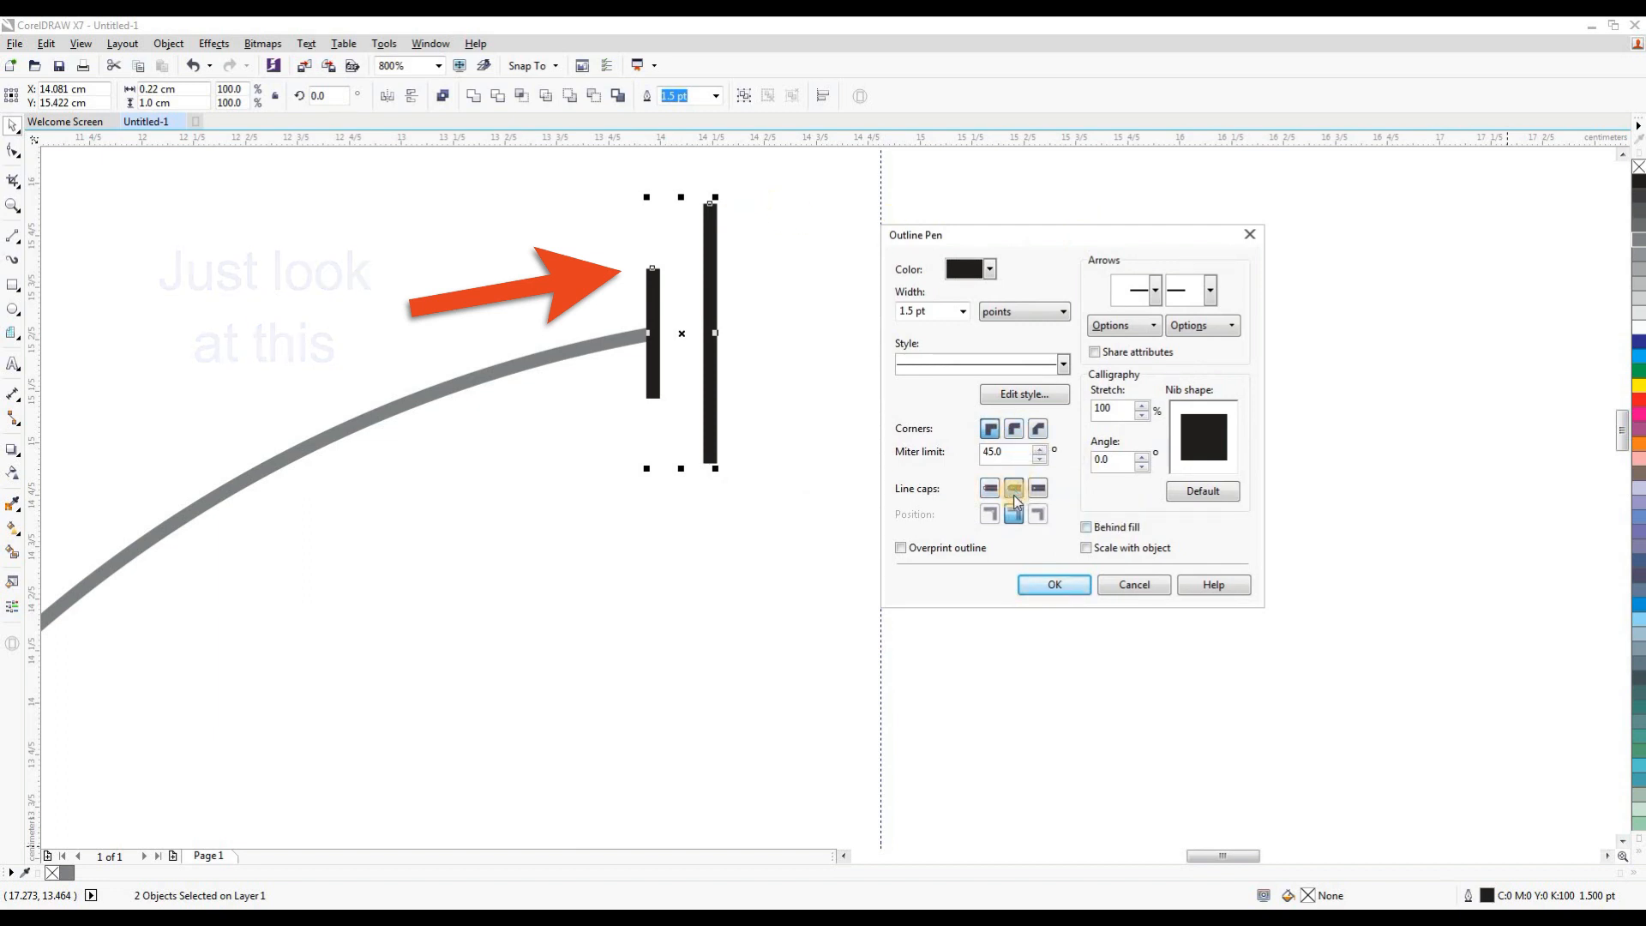
click(1031, 586)
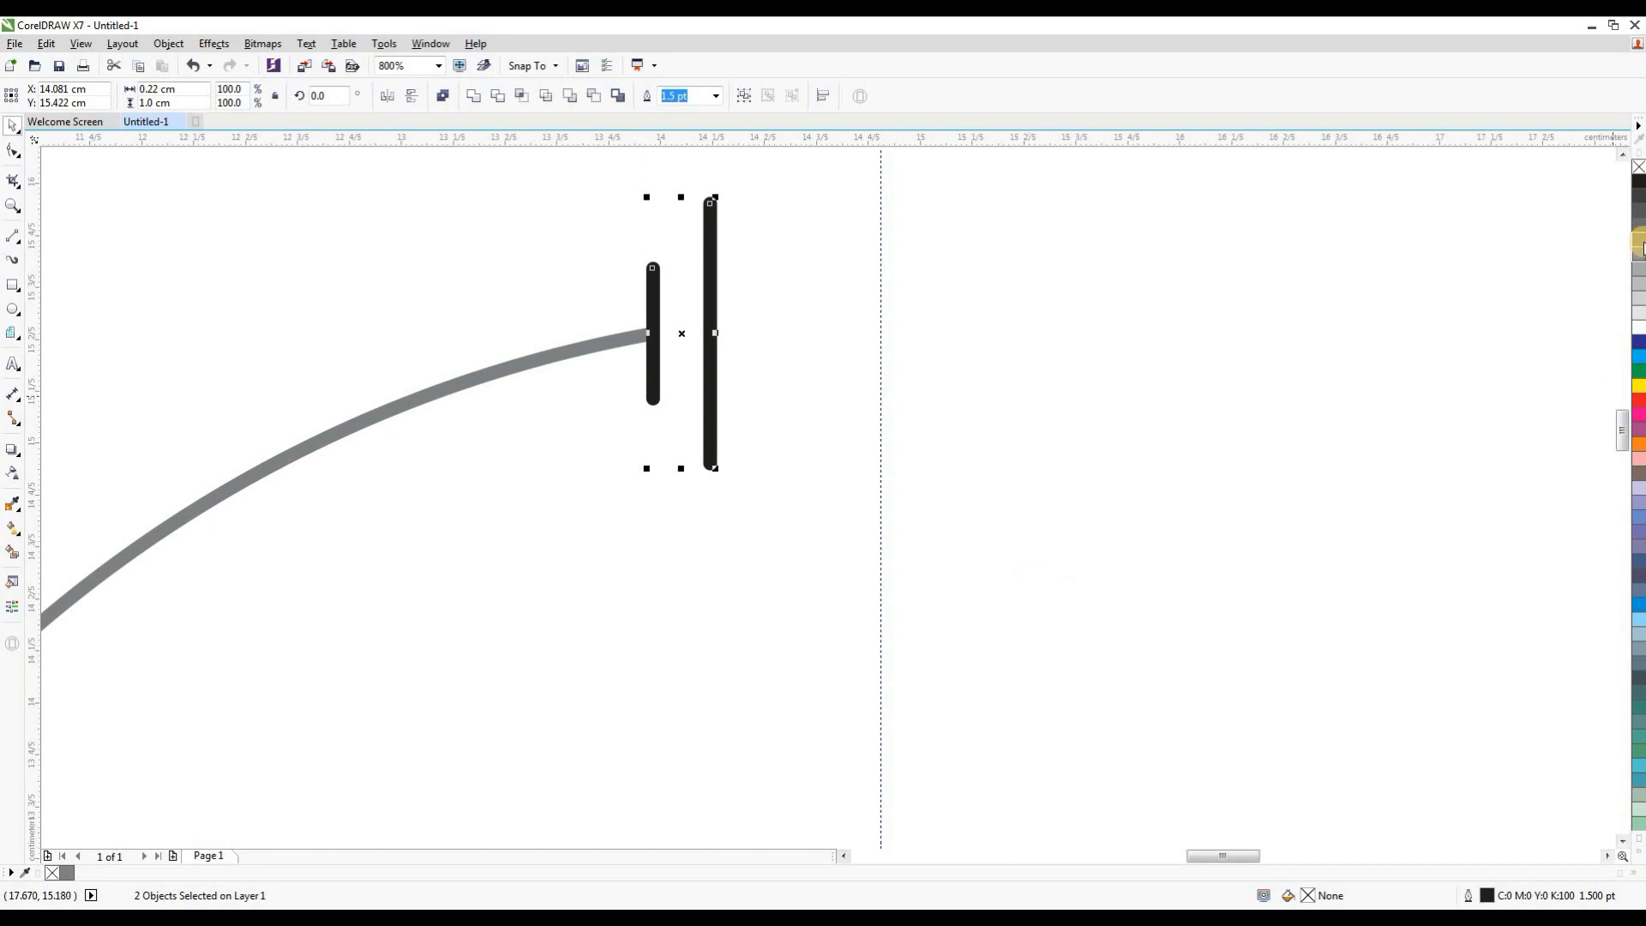
right_click(1641, 242)
click(837, 314)
scroll(802, 316, down, 1)
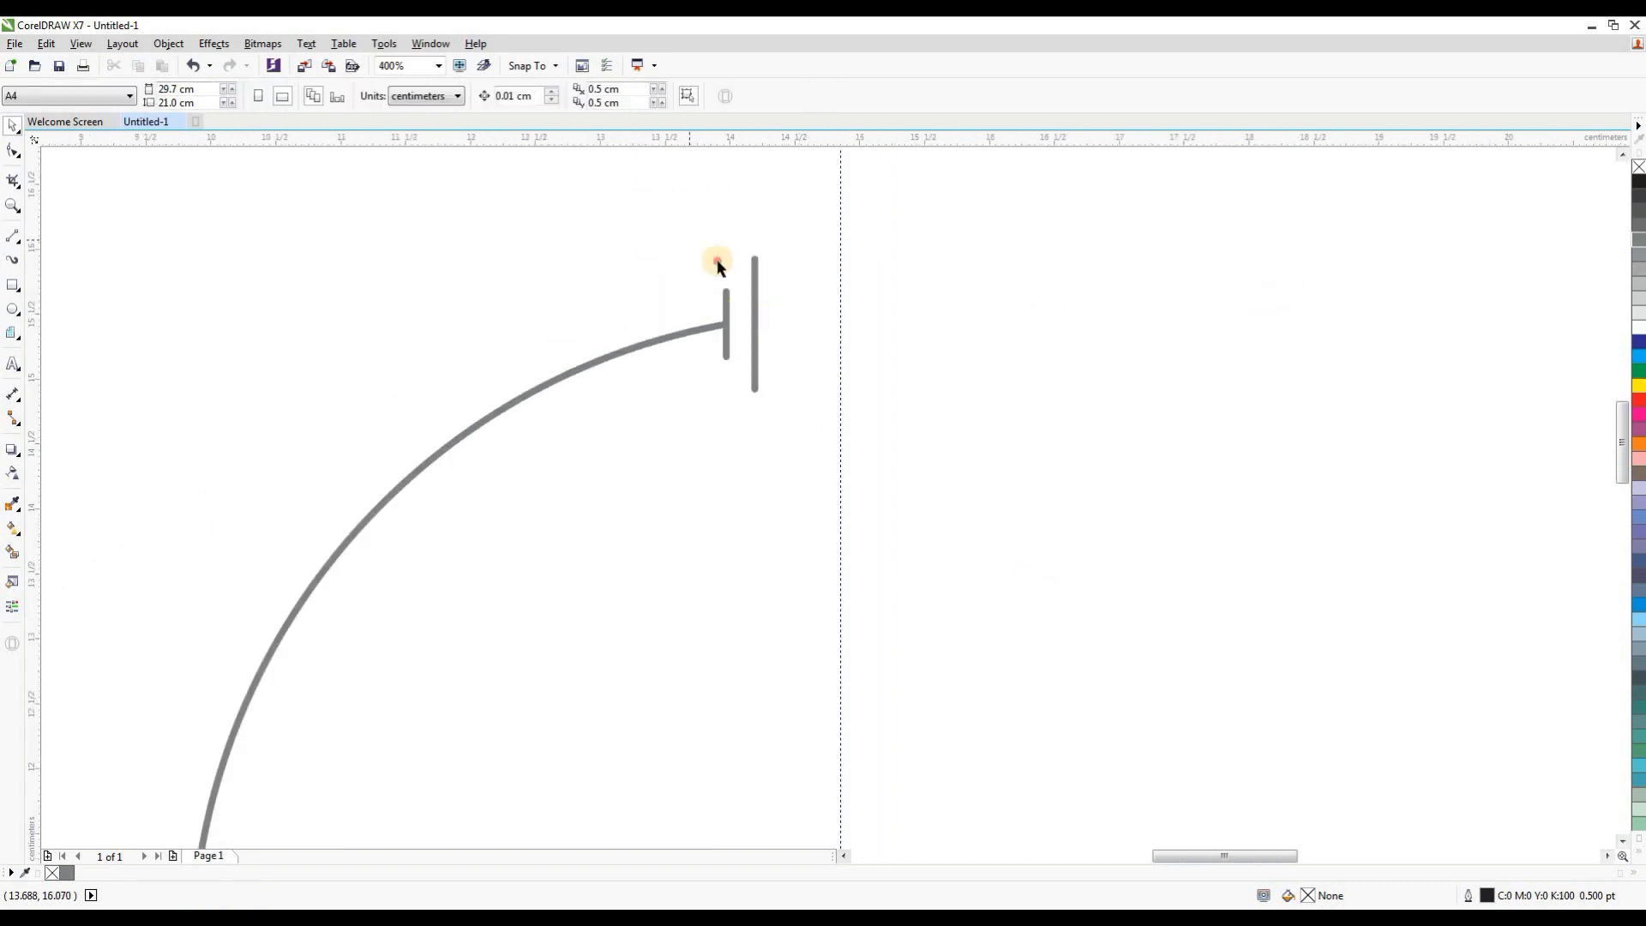
Step: Duplicate the two vertical lines together and move the copies to the arc's lower end
drag(718, 266, 815, 446)
scroll(812, 468, down, 2)
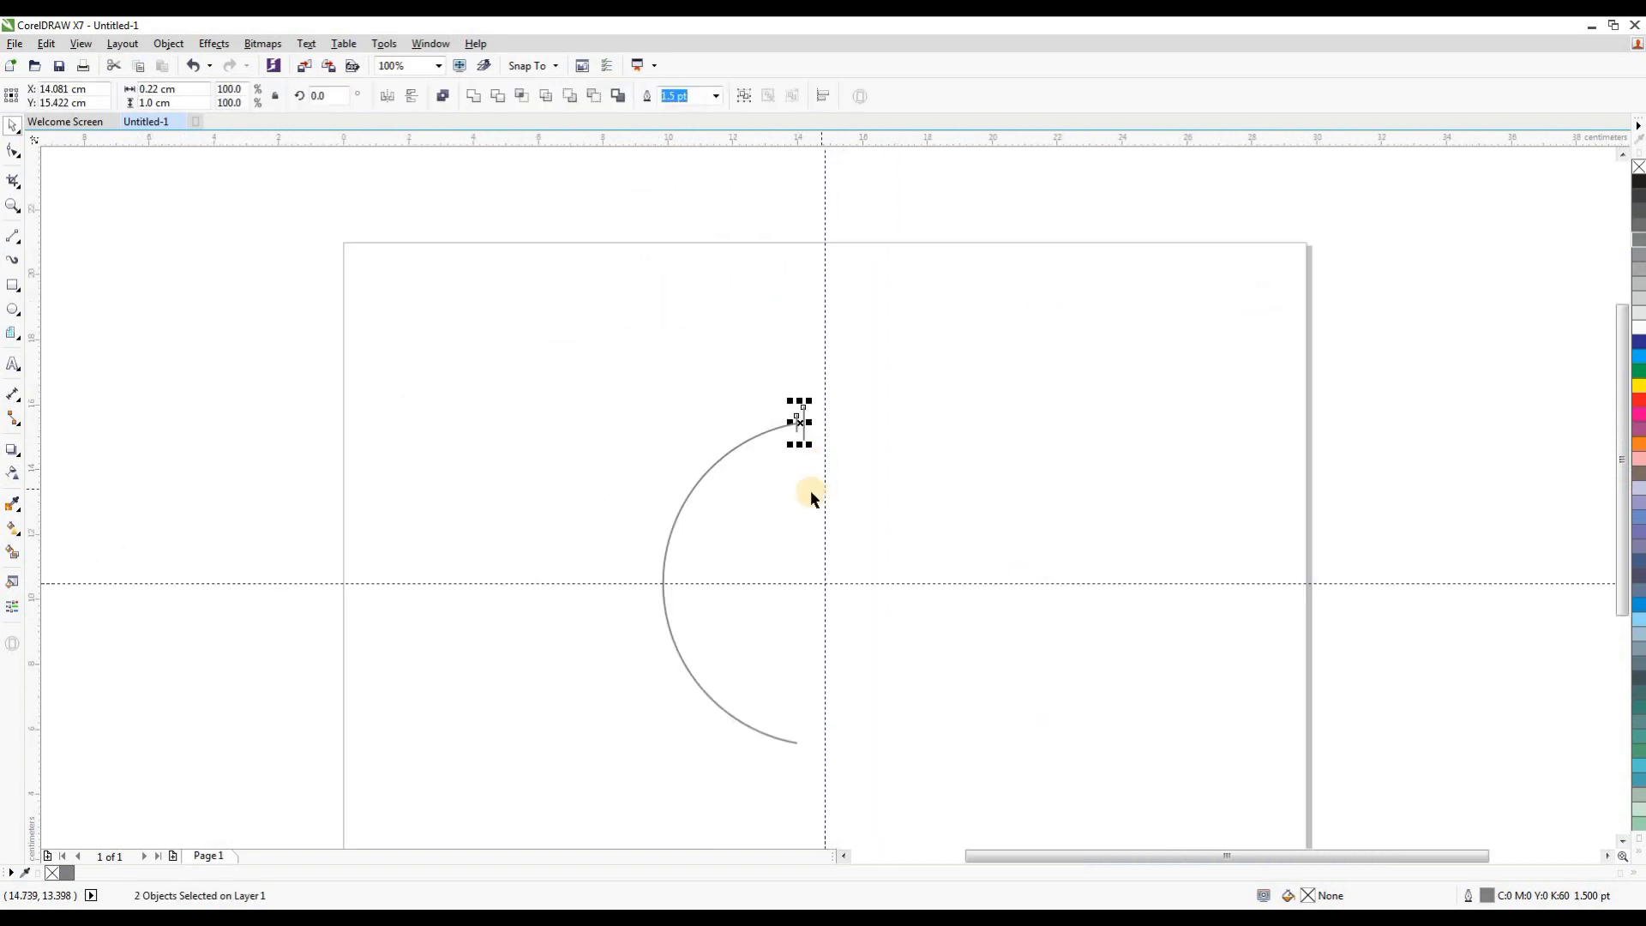
click(46, 44)
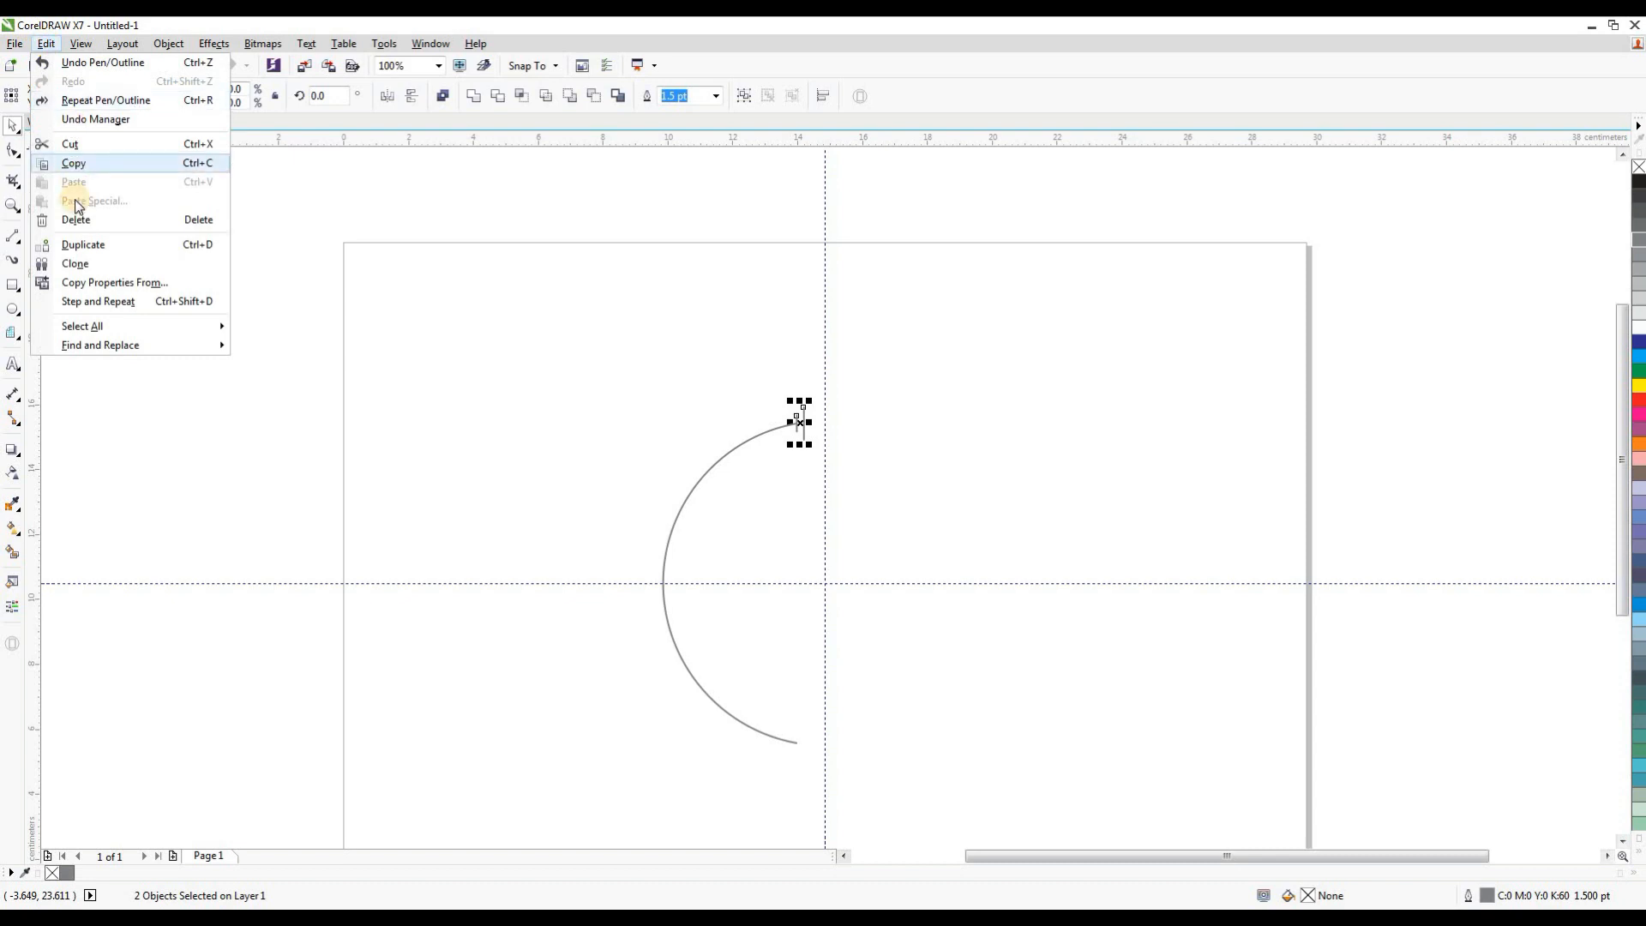
click(111, 244)
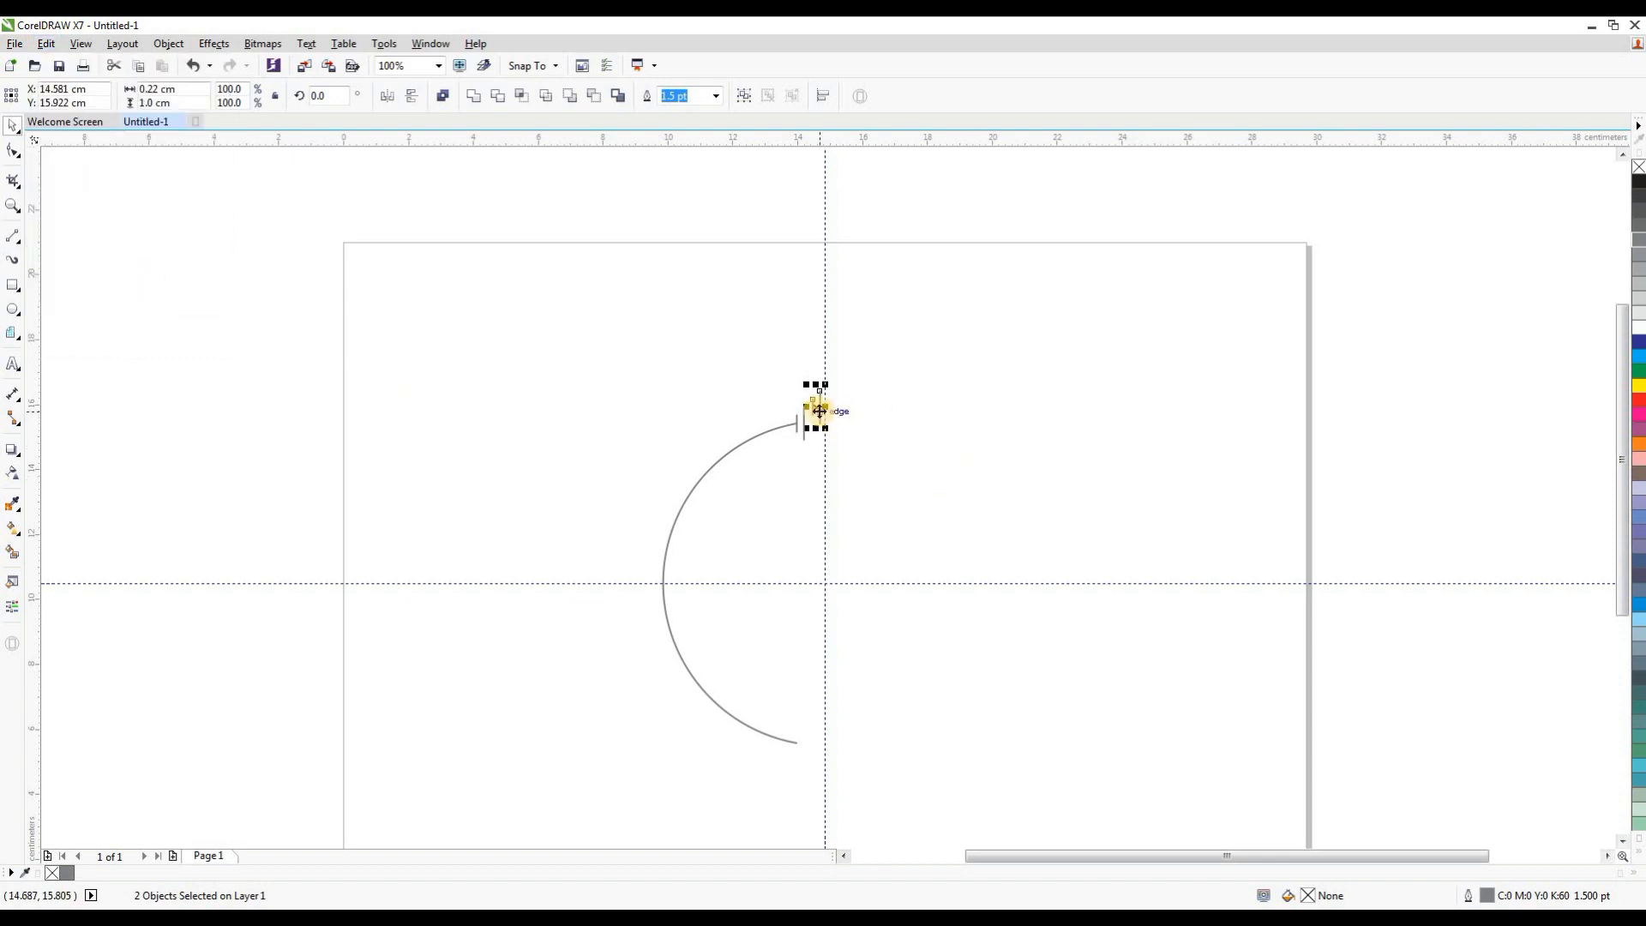
drag(819, 410, 796, 753)
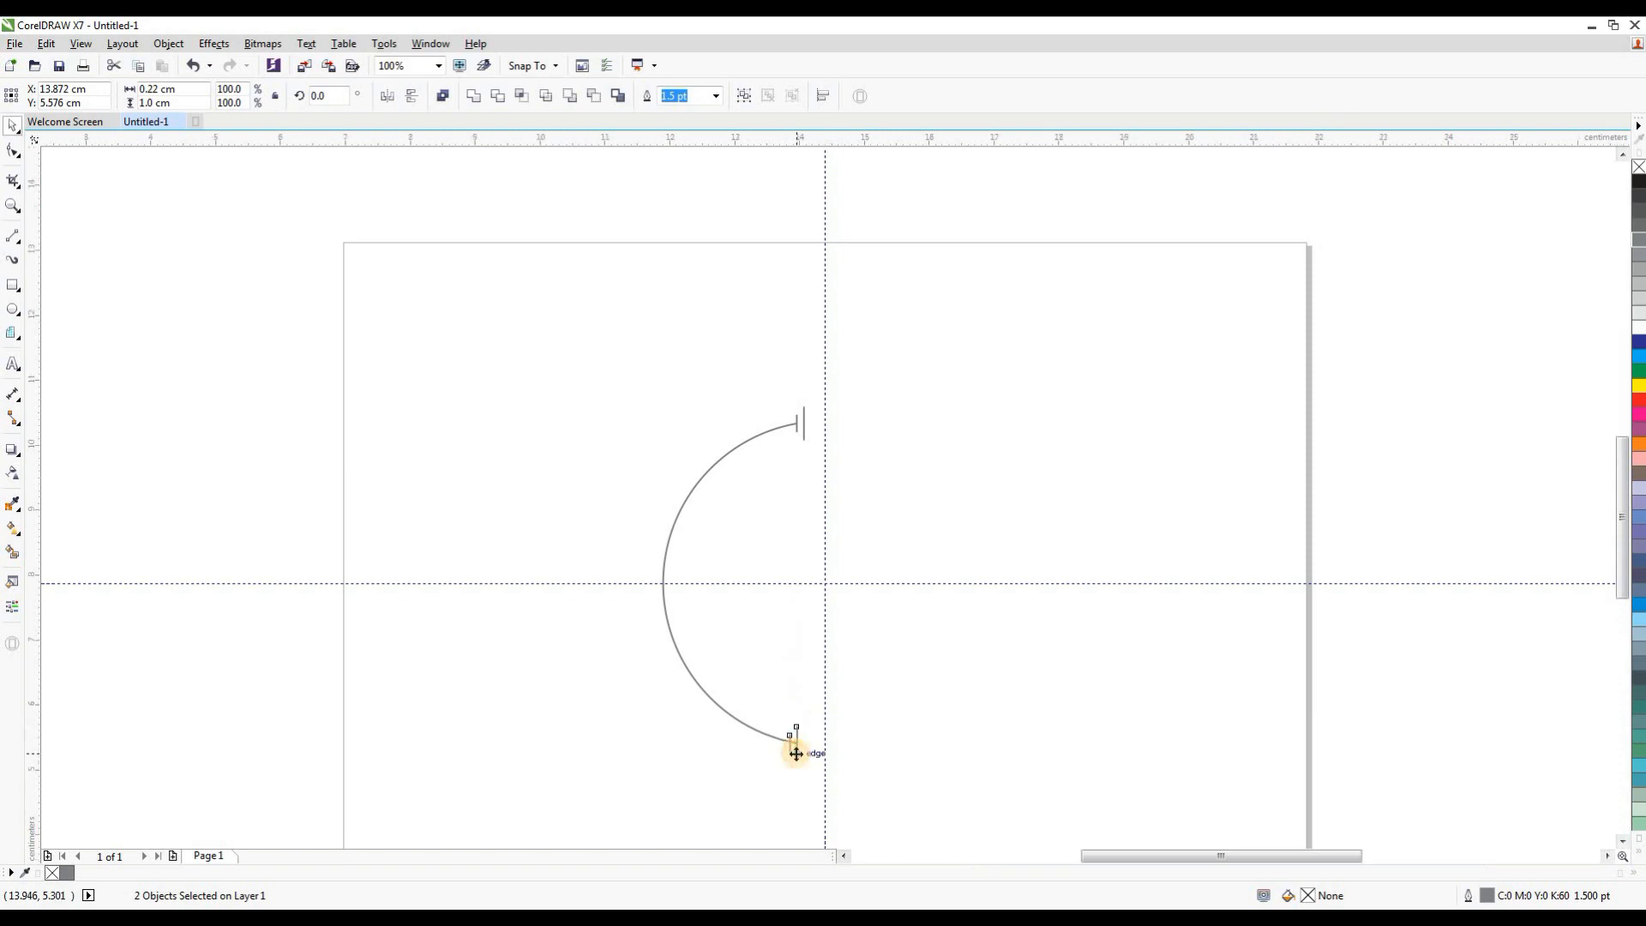
Step: Shift the copied pair of vertical lines about 0.22 cm right so the shorter line meets the arc's lower end
scroll(796, 752, up, 5)
scroll(852, 455, down, 1)
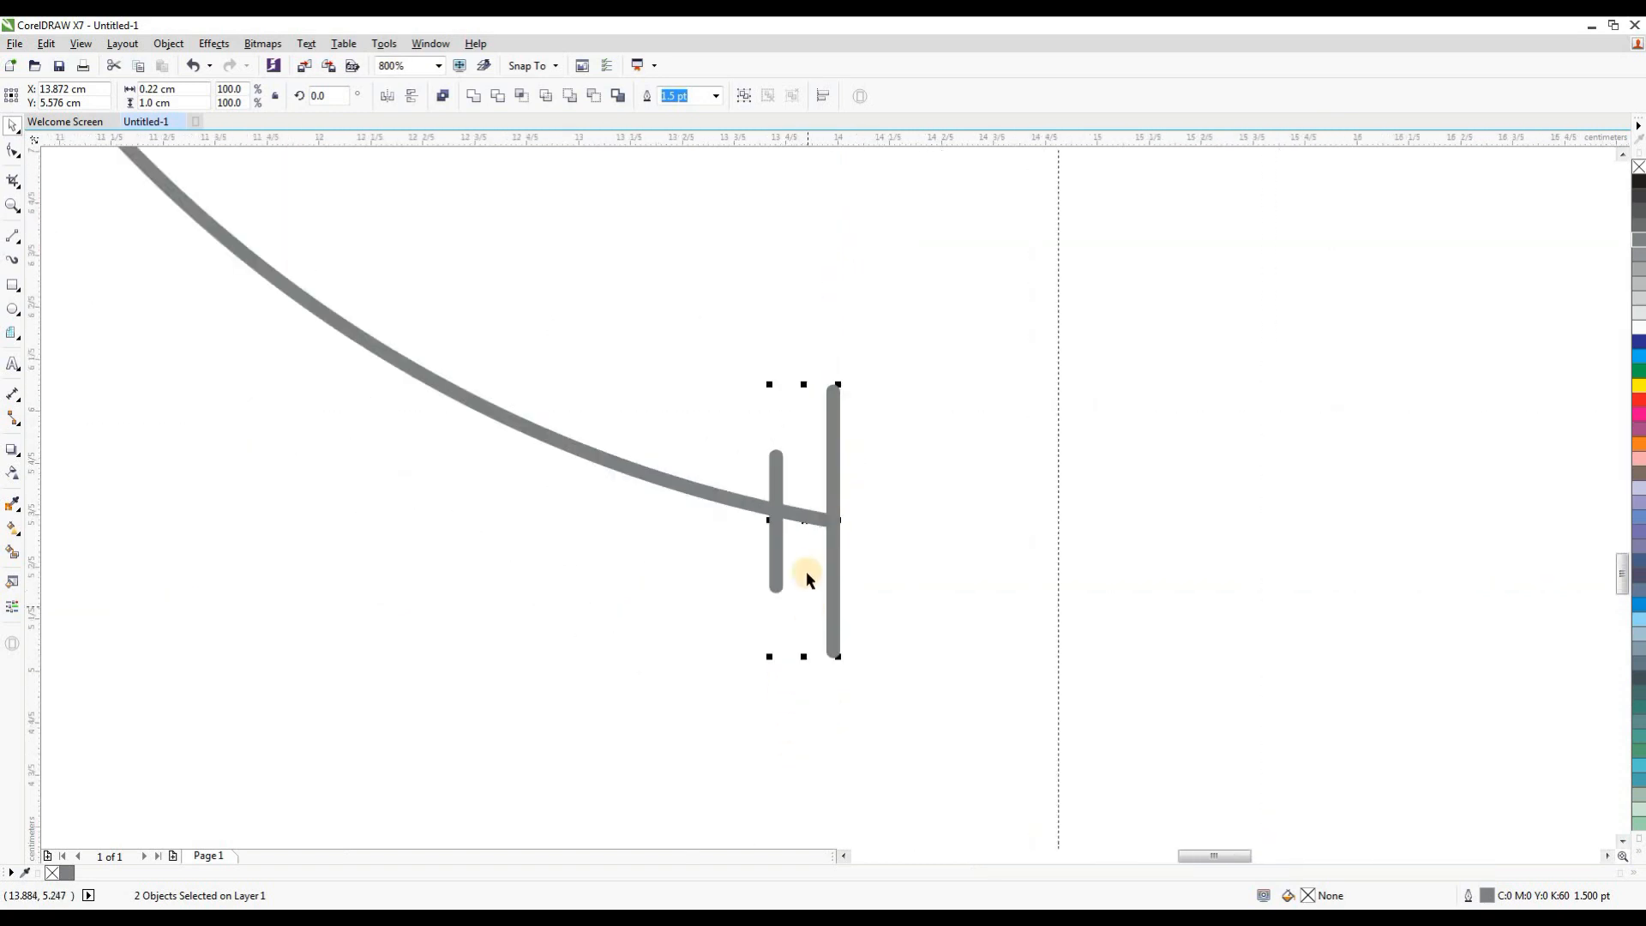
drag(809, 522, 861, 524)
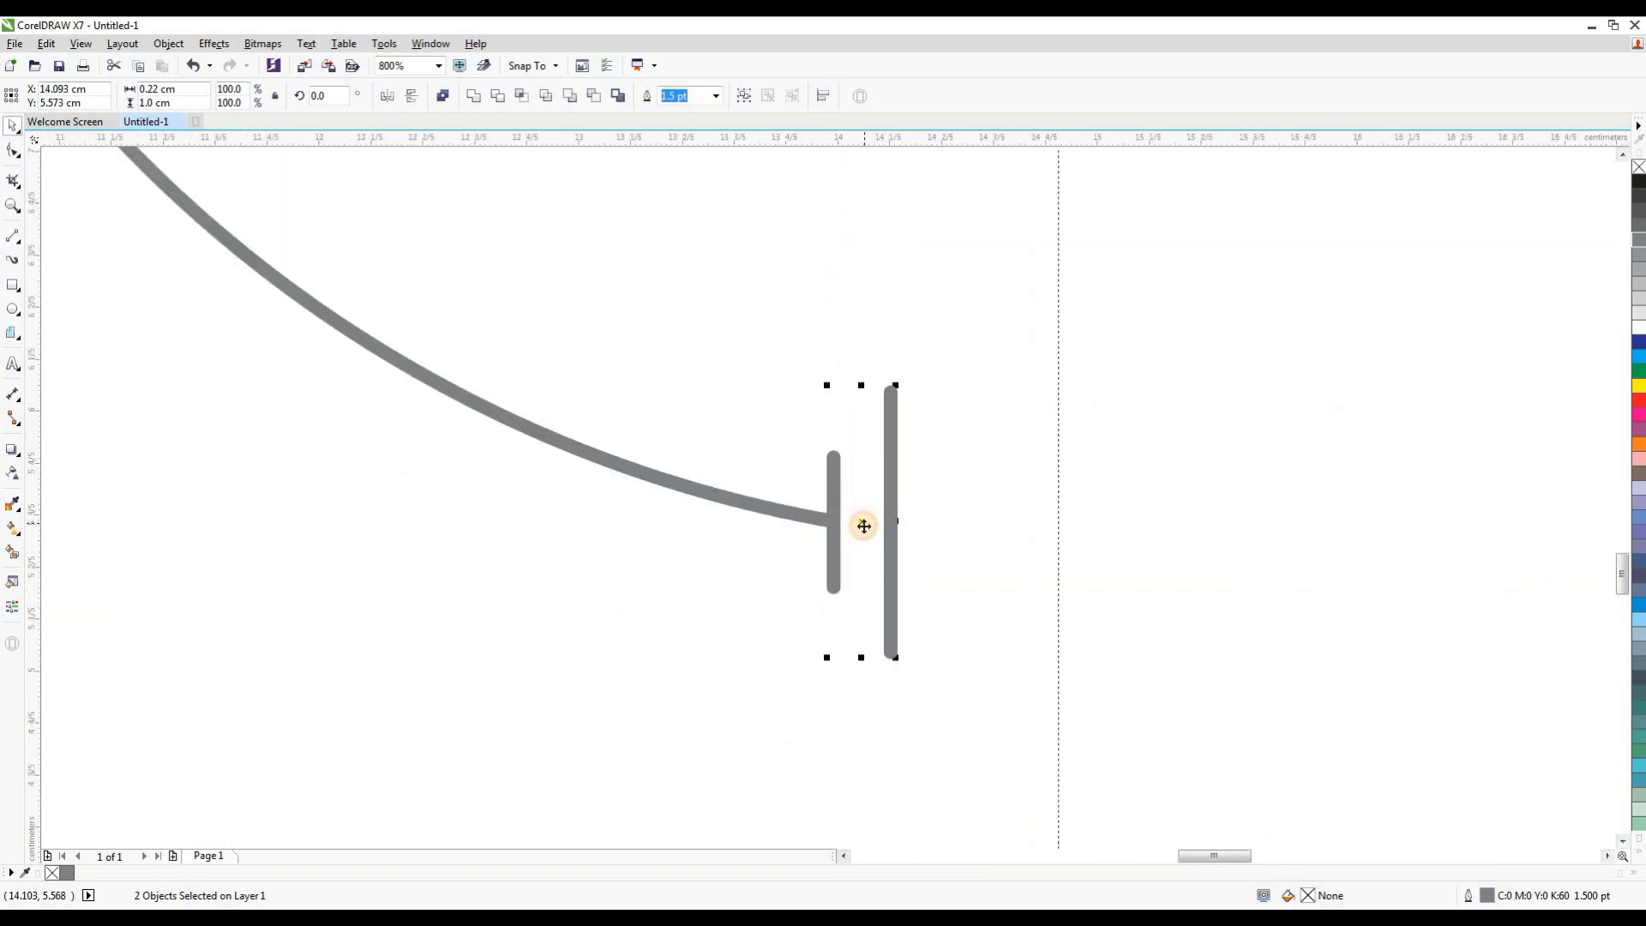
scroll(861, 524, up, 1)
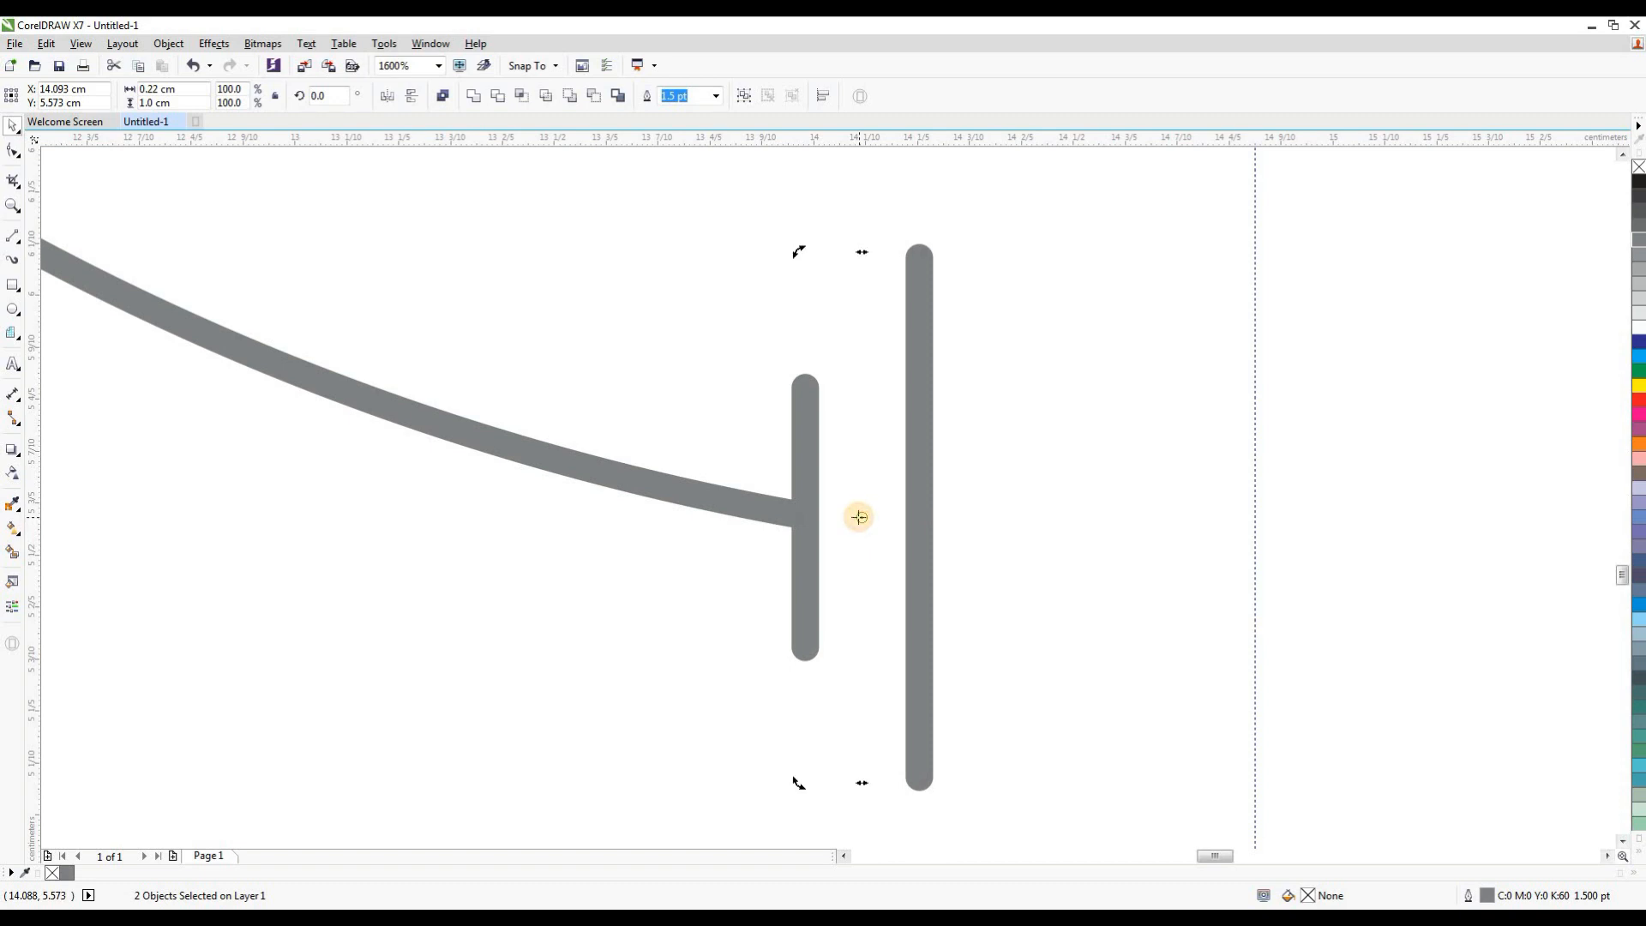
scroll(859, 517, down, 3)
click(911, 578)
scroll(870, 631, down, 1)
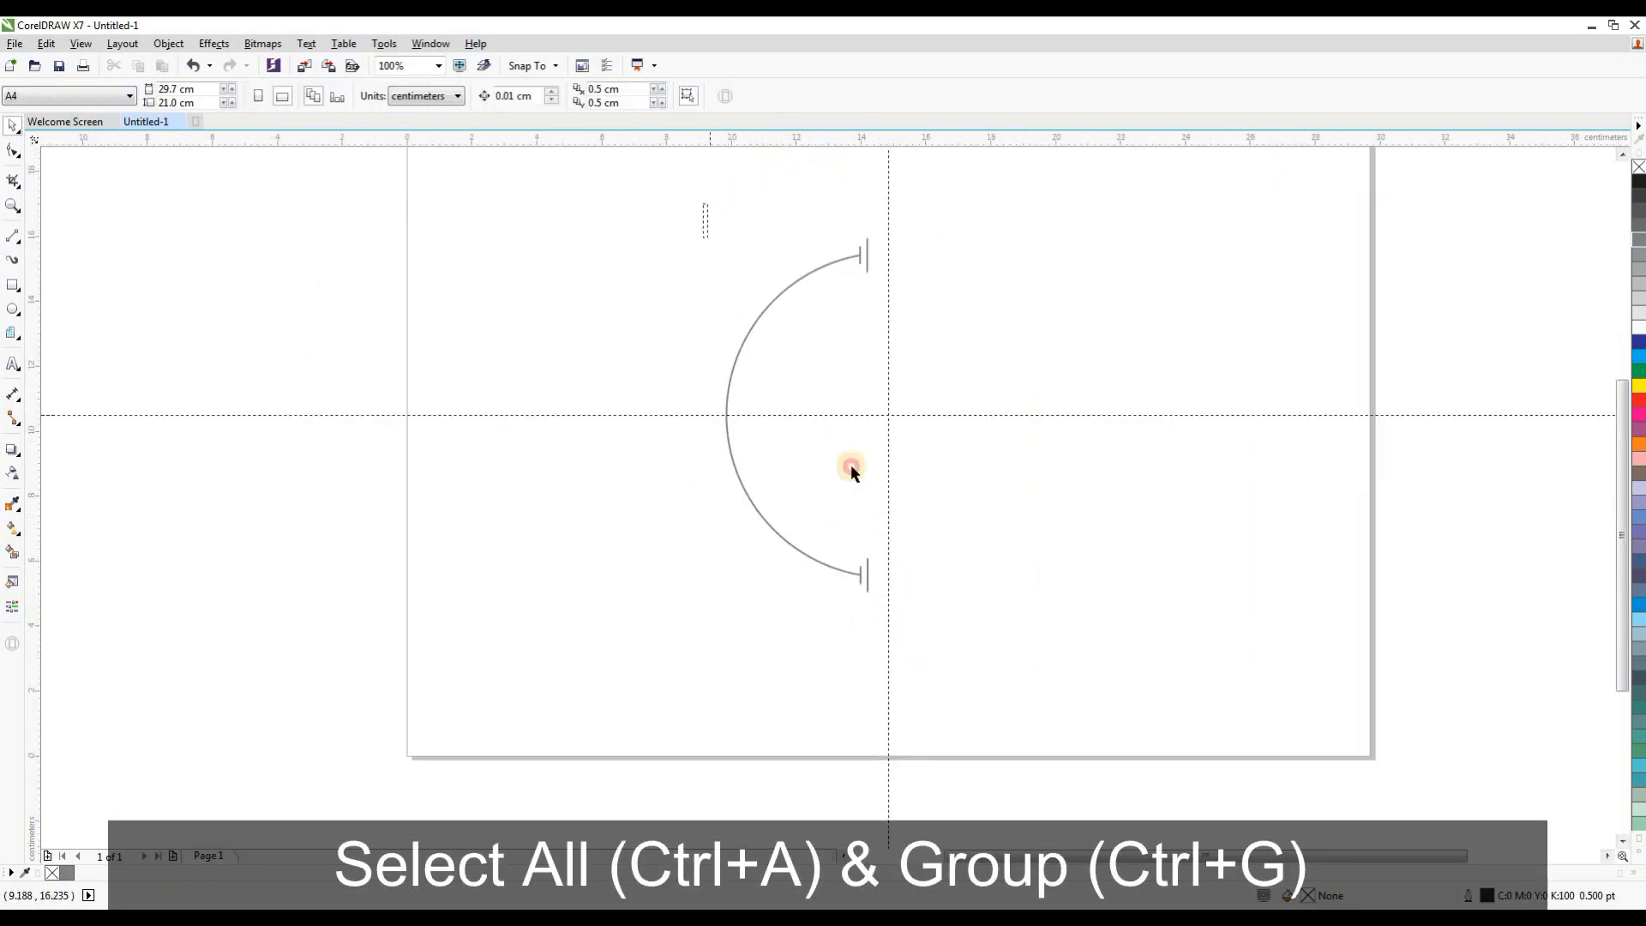
Step: Group the arc and all four vertical lines into one object
key(ctrl+a)
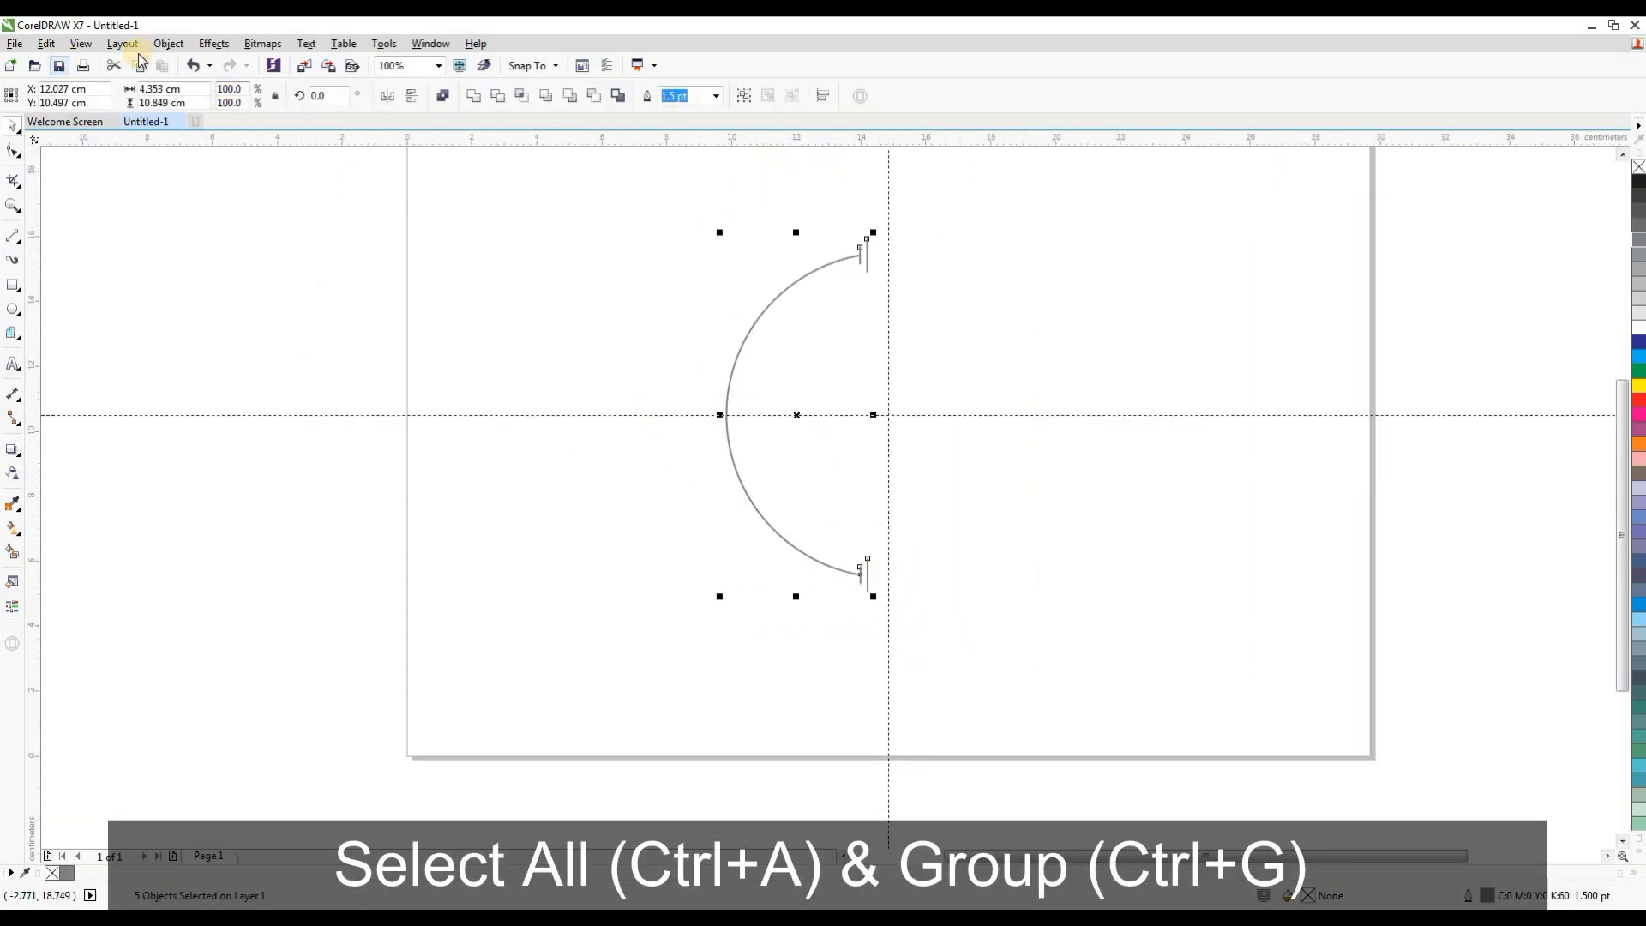
click(168, 43)
mouse_move(220, 325)
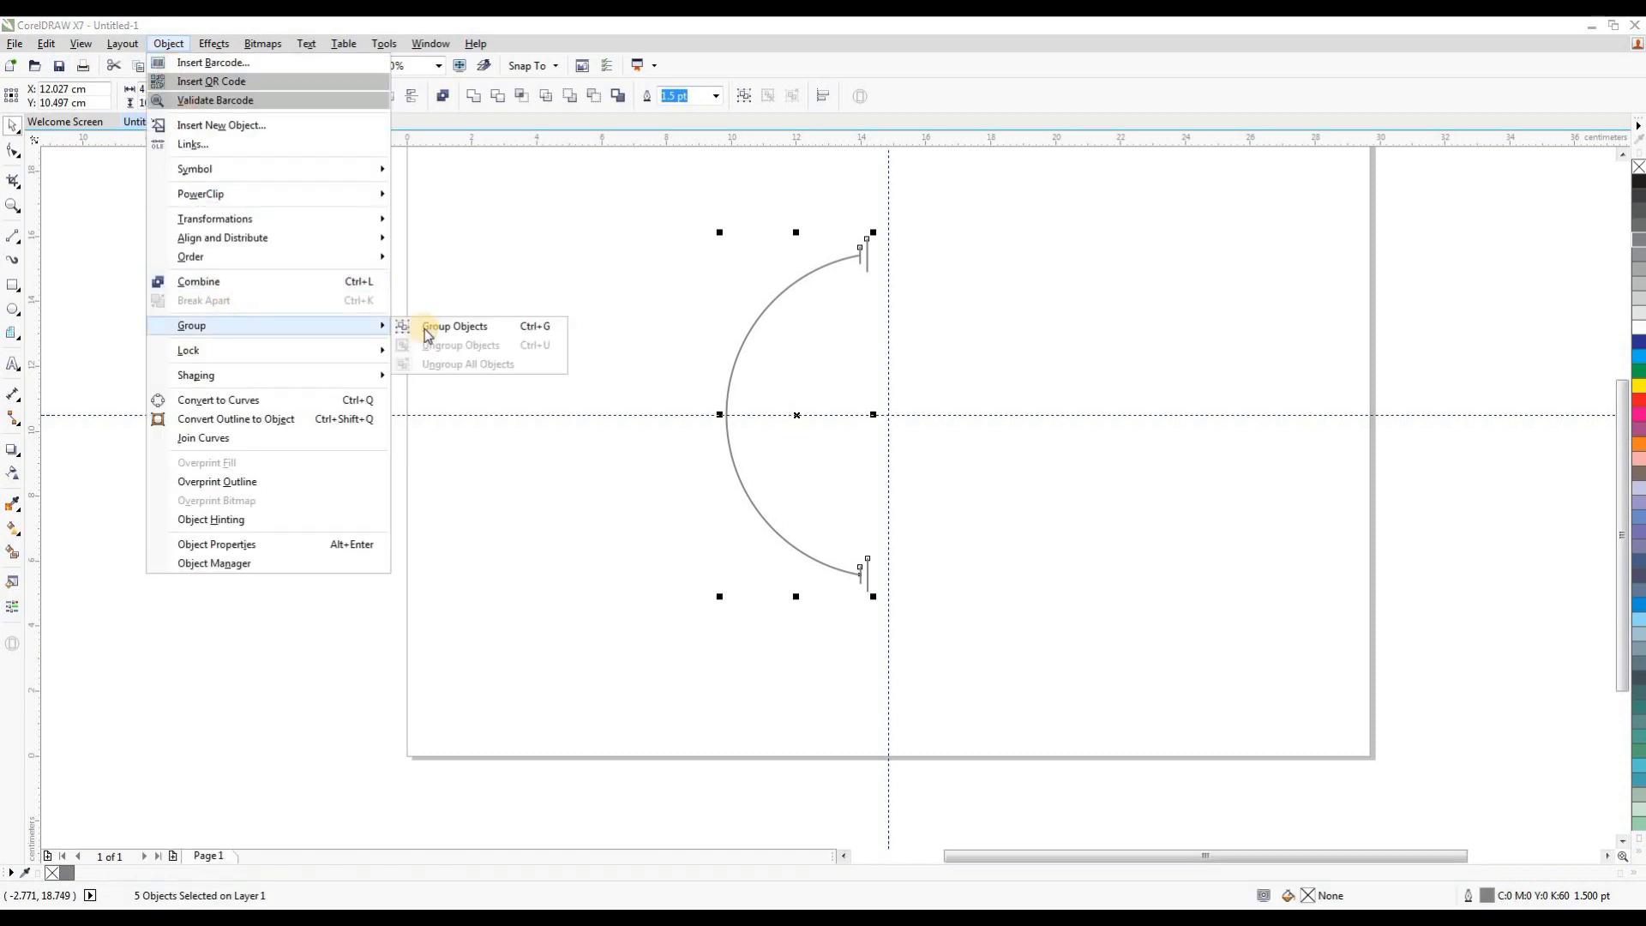
click(507, 326)
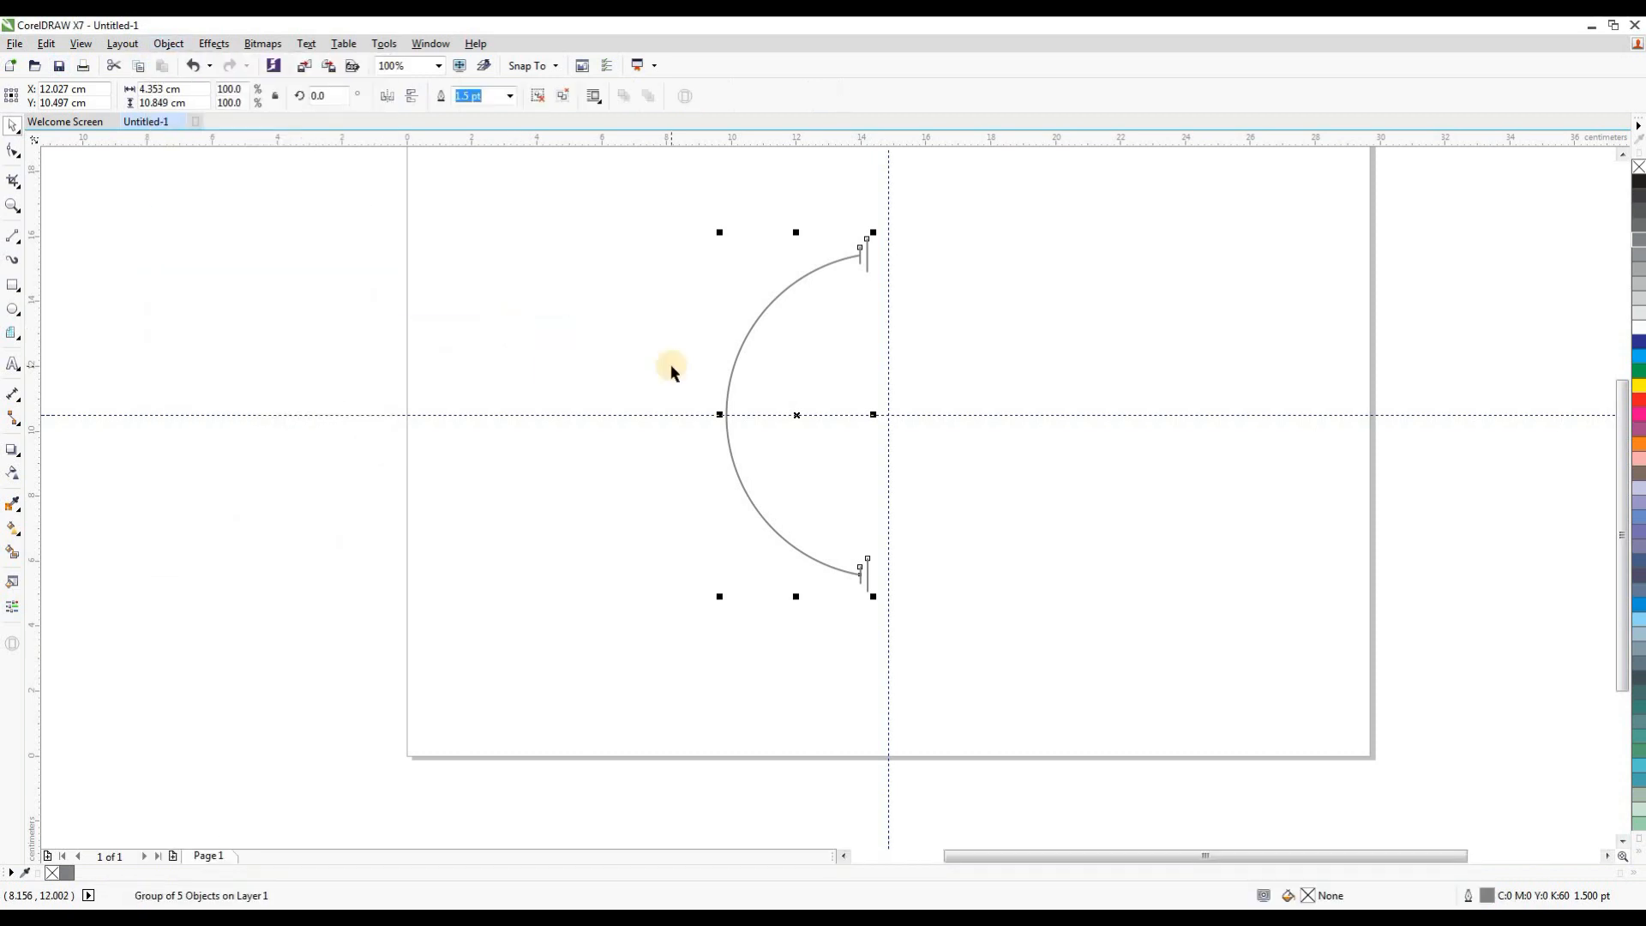
Step: Move the group's rotation center to the intersection of the two guidelines
click(833, 543)
click(798, 411)
drag(794, 411, 890, 414)
scroll(891, 416, down, 1)
scroll(892, 416, up, 1)
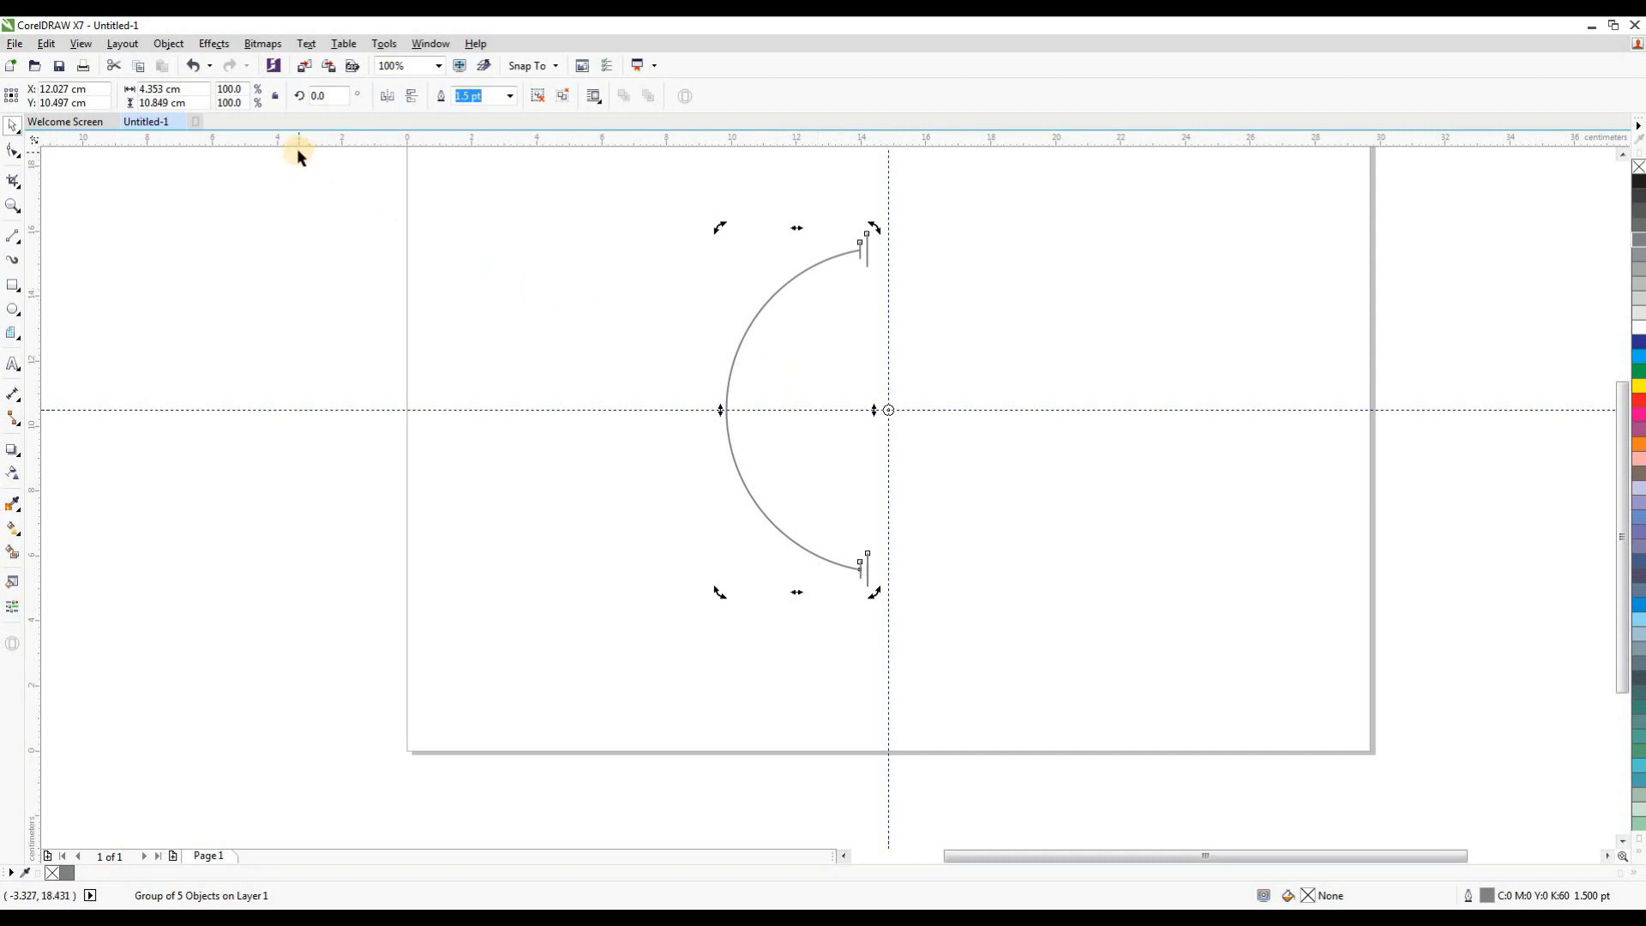
Step: Create one copy of the group rotated 180° about the guideline intersection at 14.85, 10.5 cm
click(429, 44)
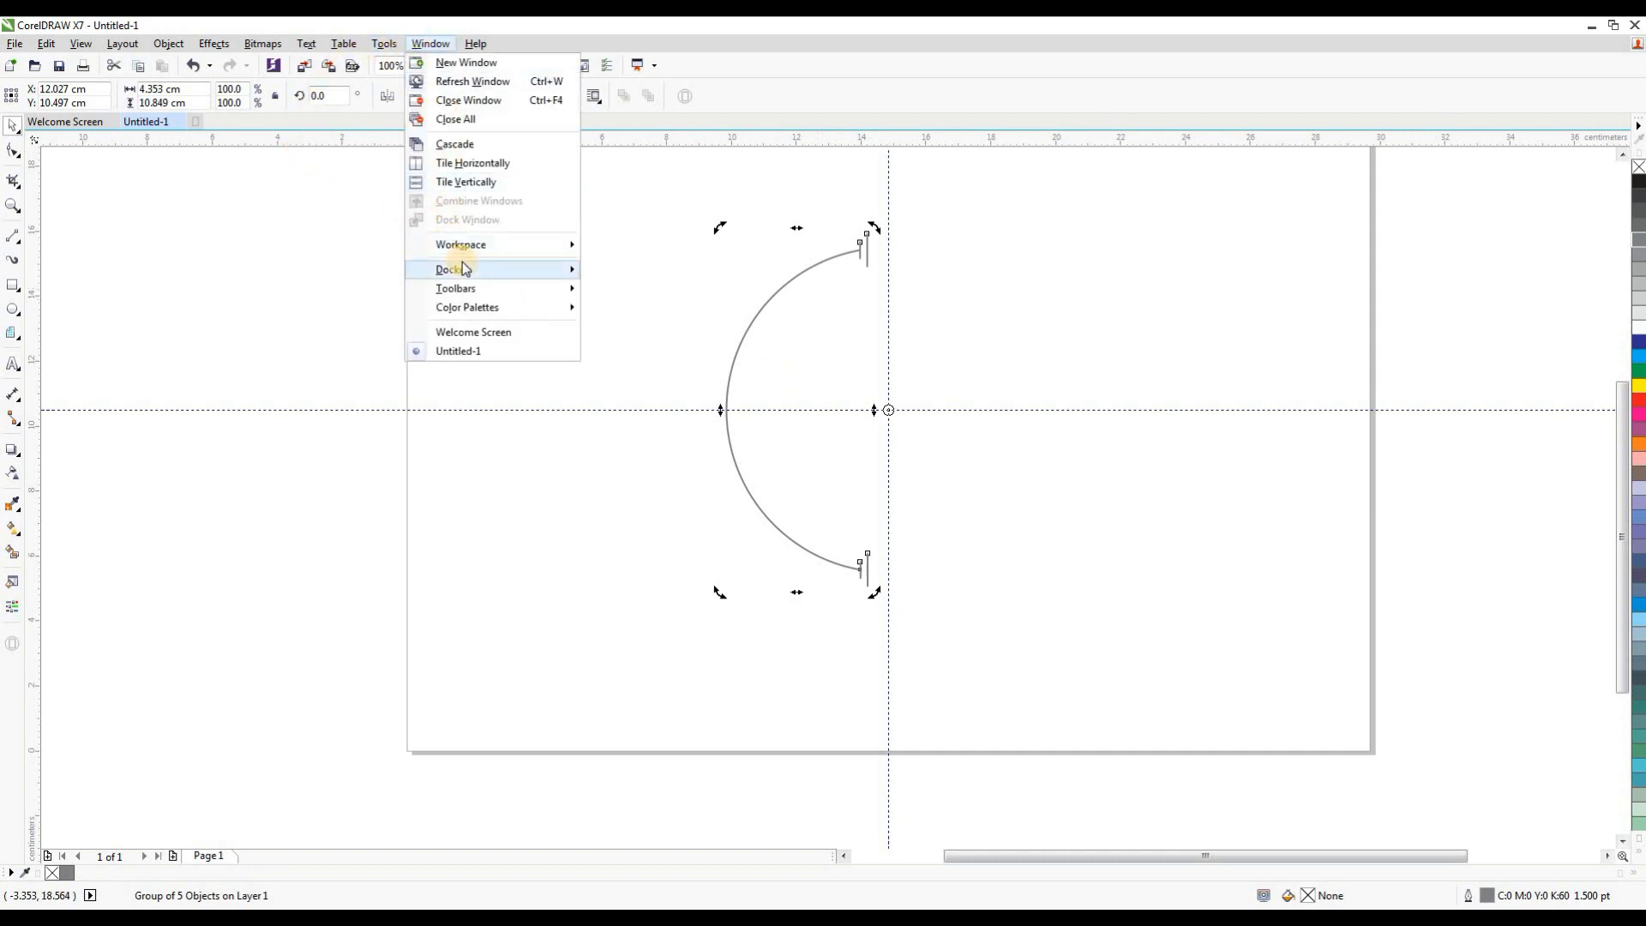
mouse_move(459, 269)
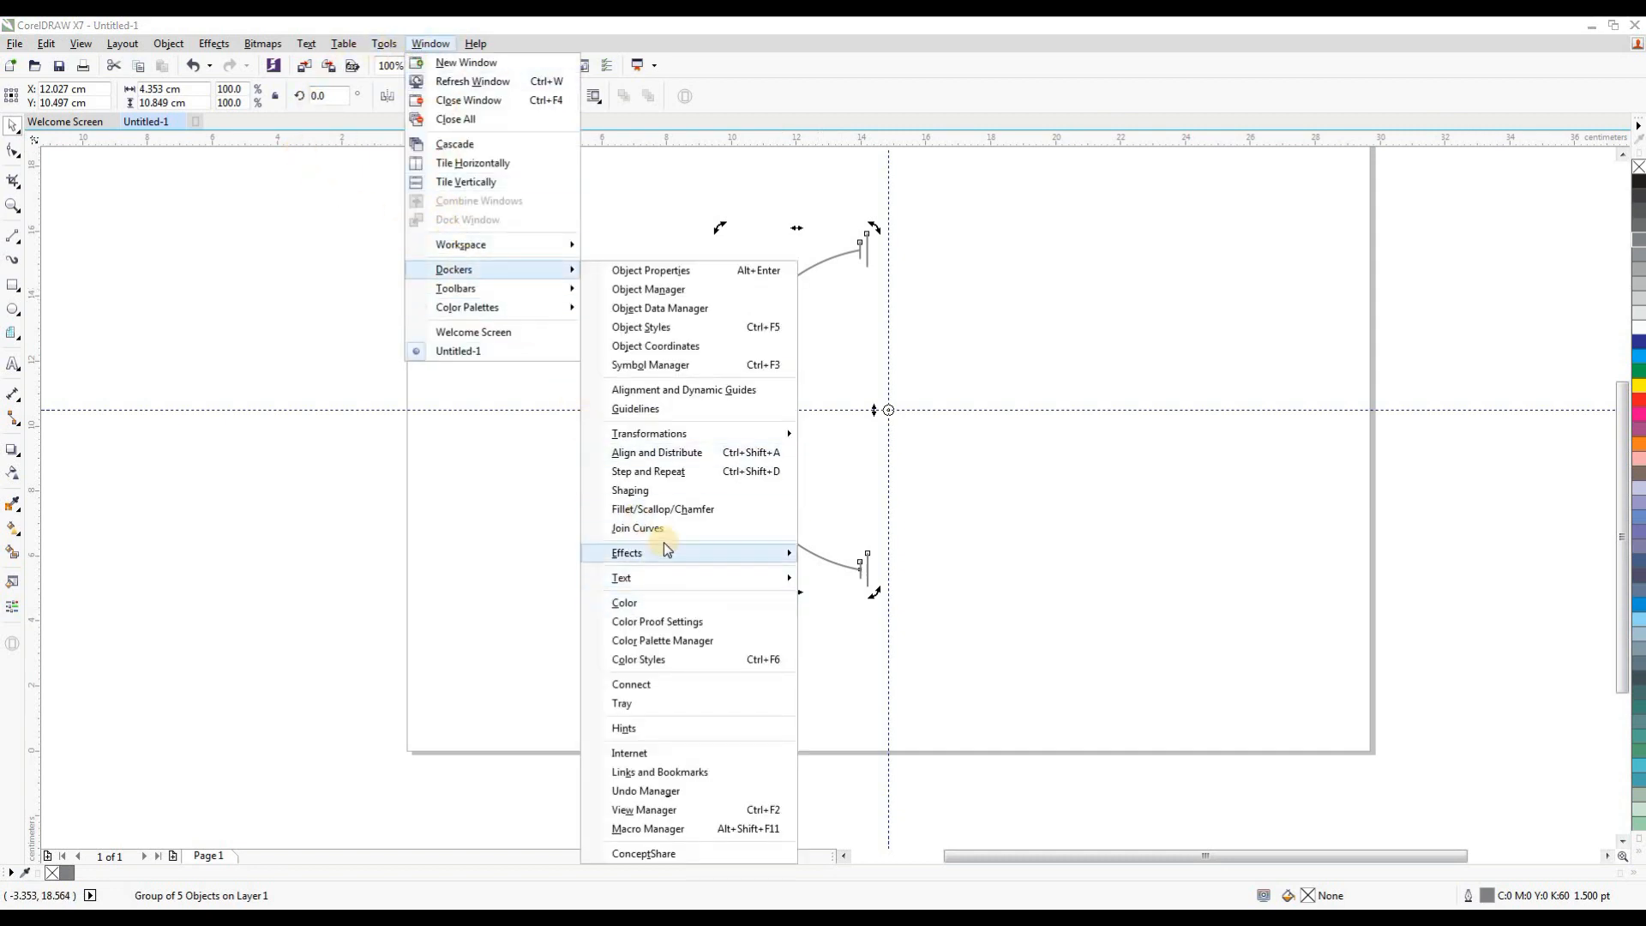
mouse_move(769, 434)
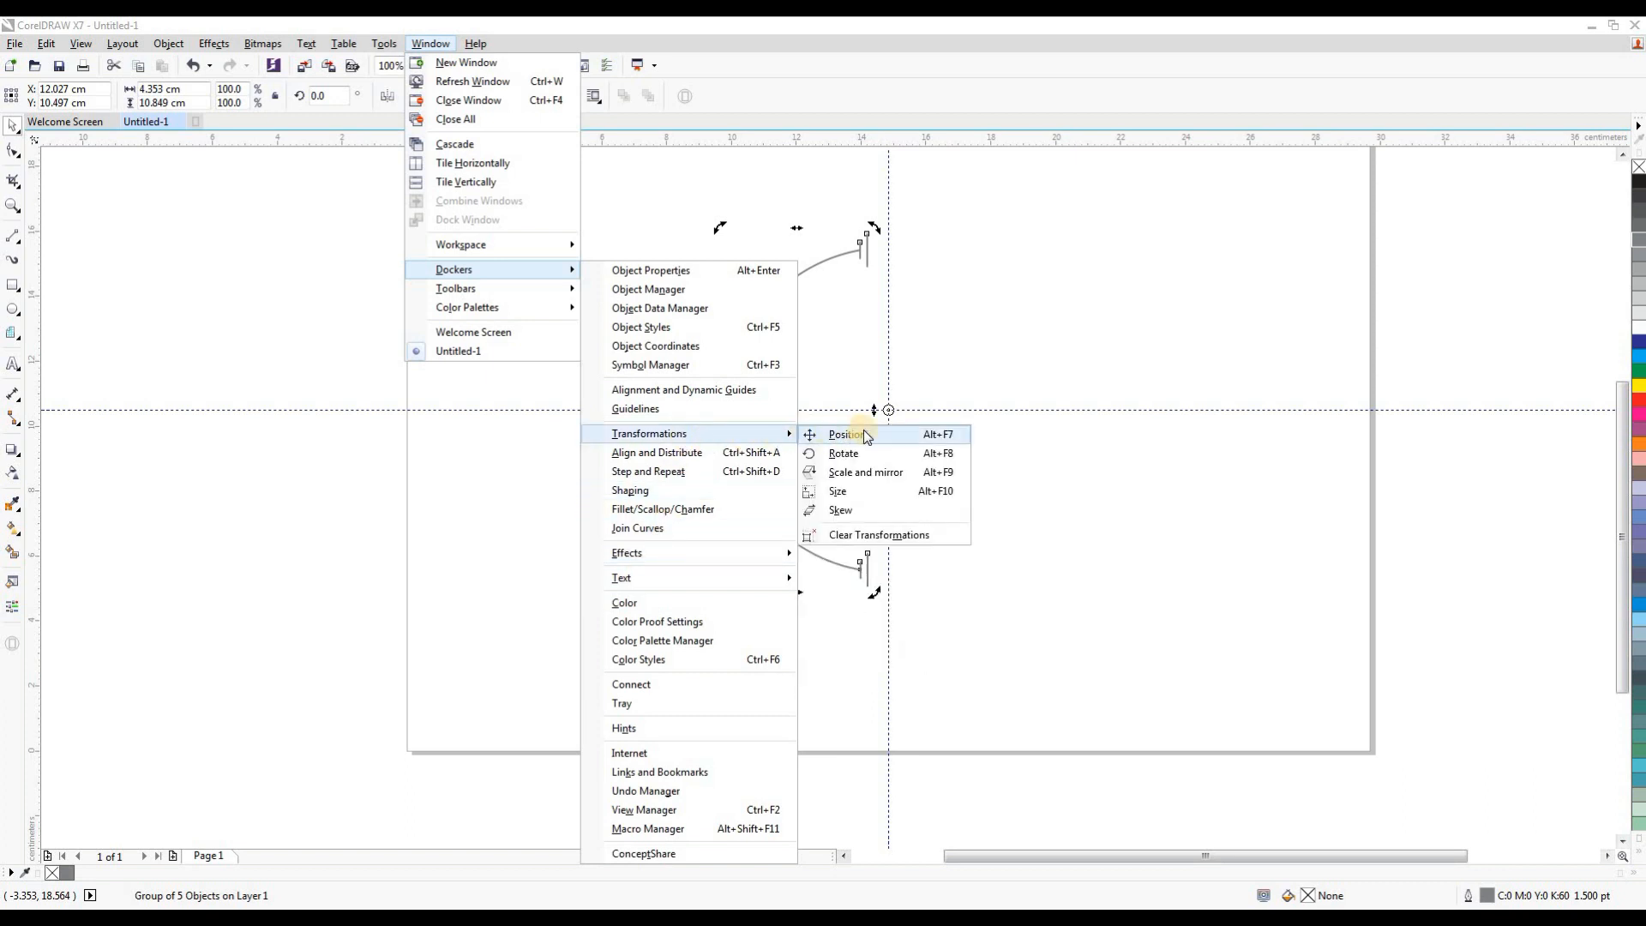
click(906, 460)
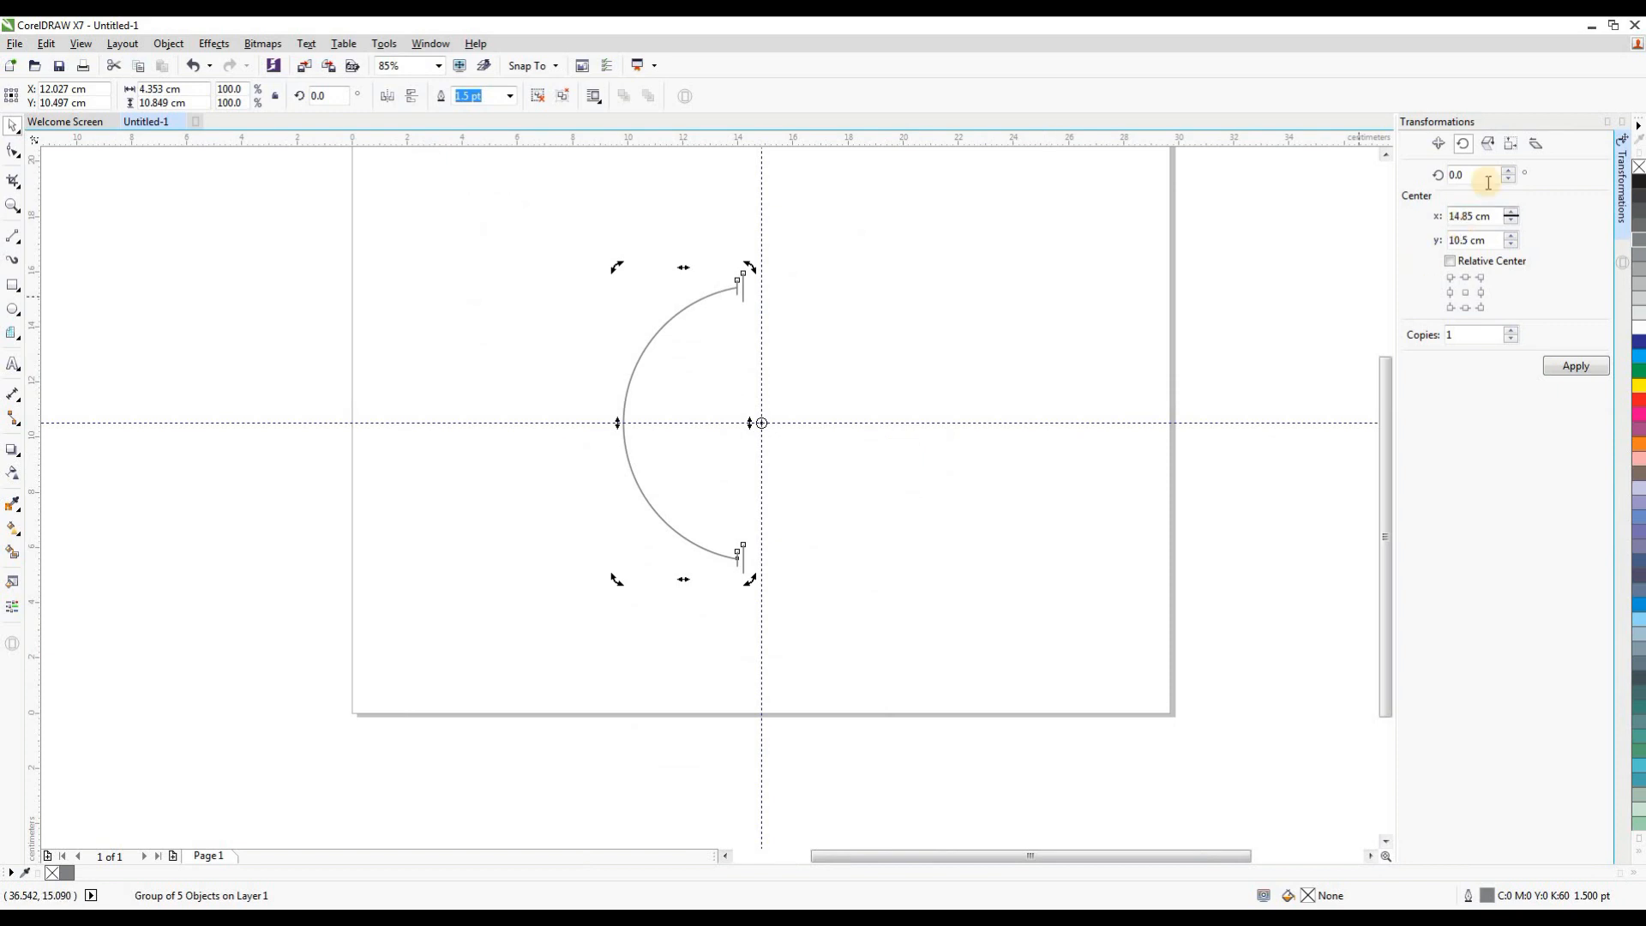
double_click(1457, 175)
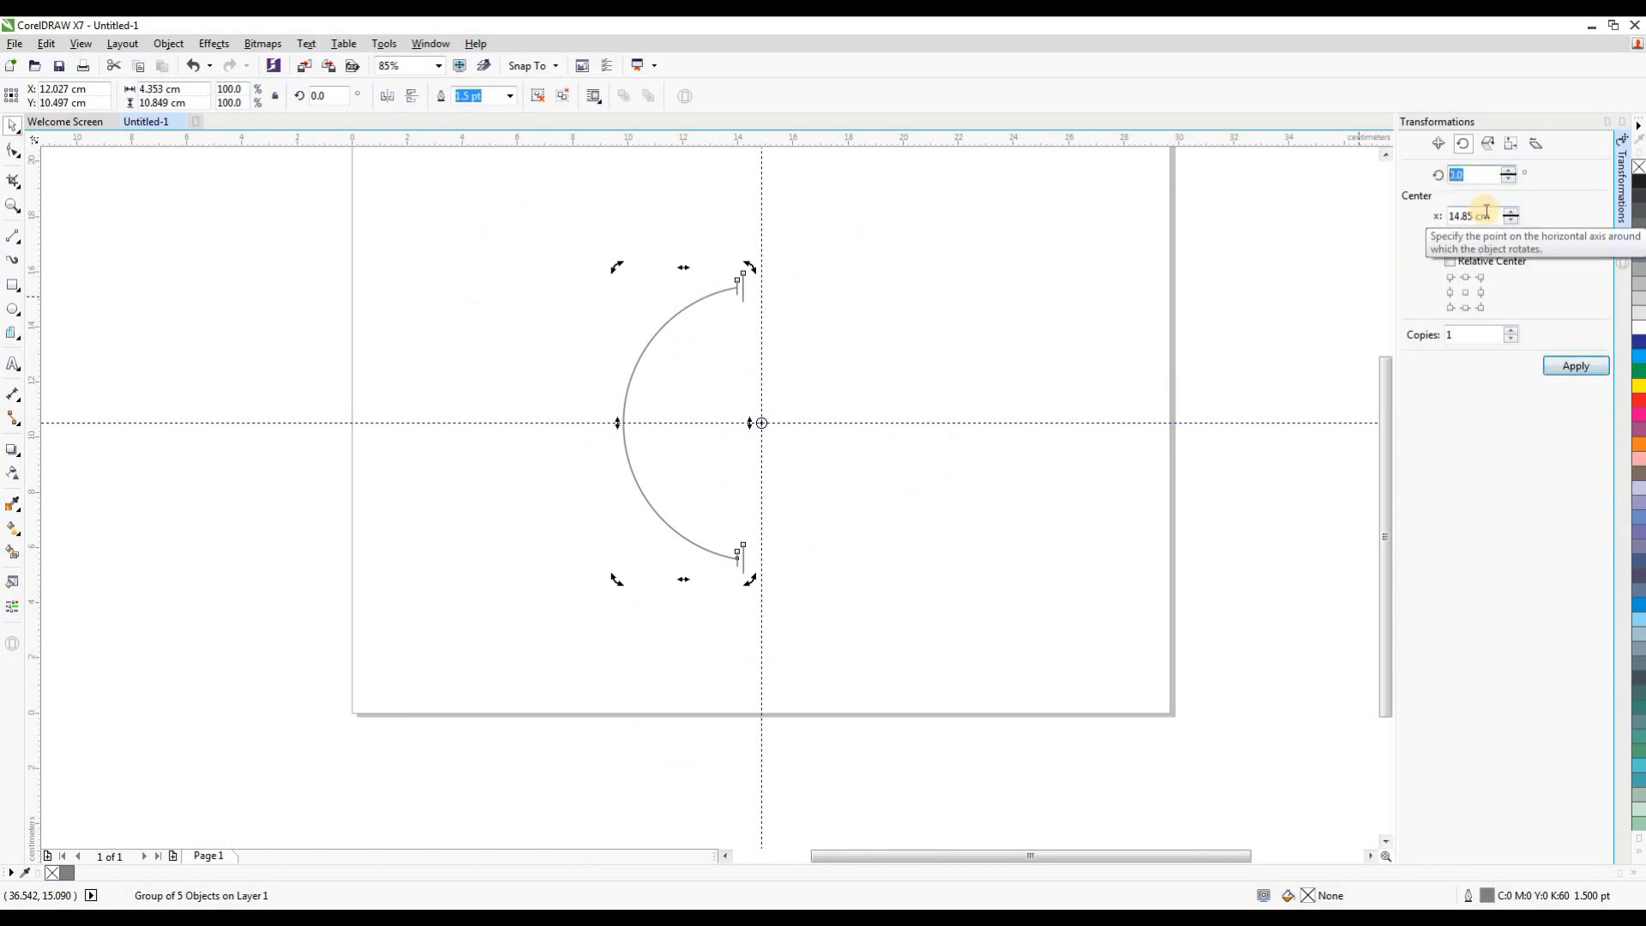
key(Tab)
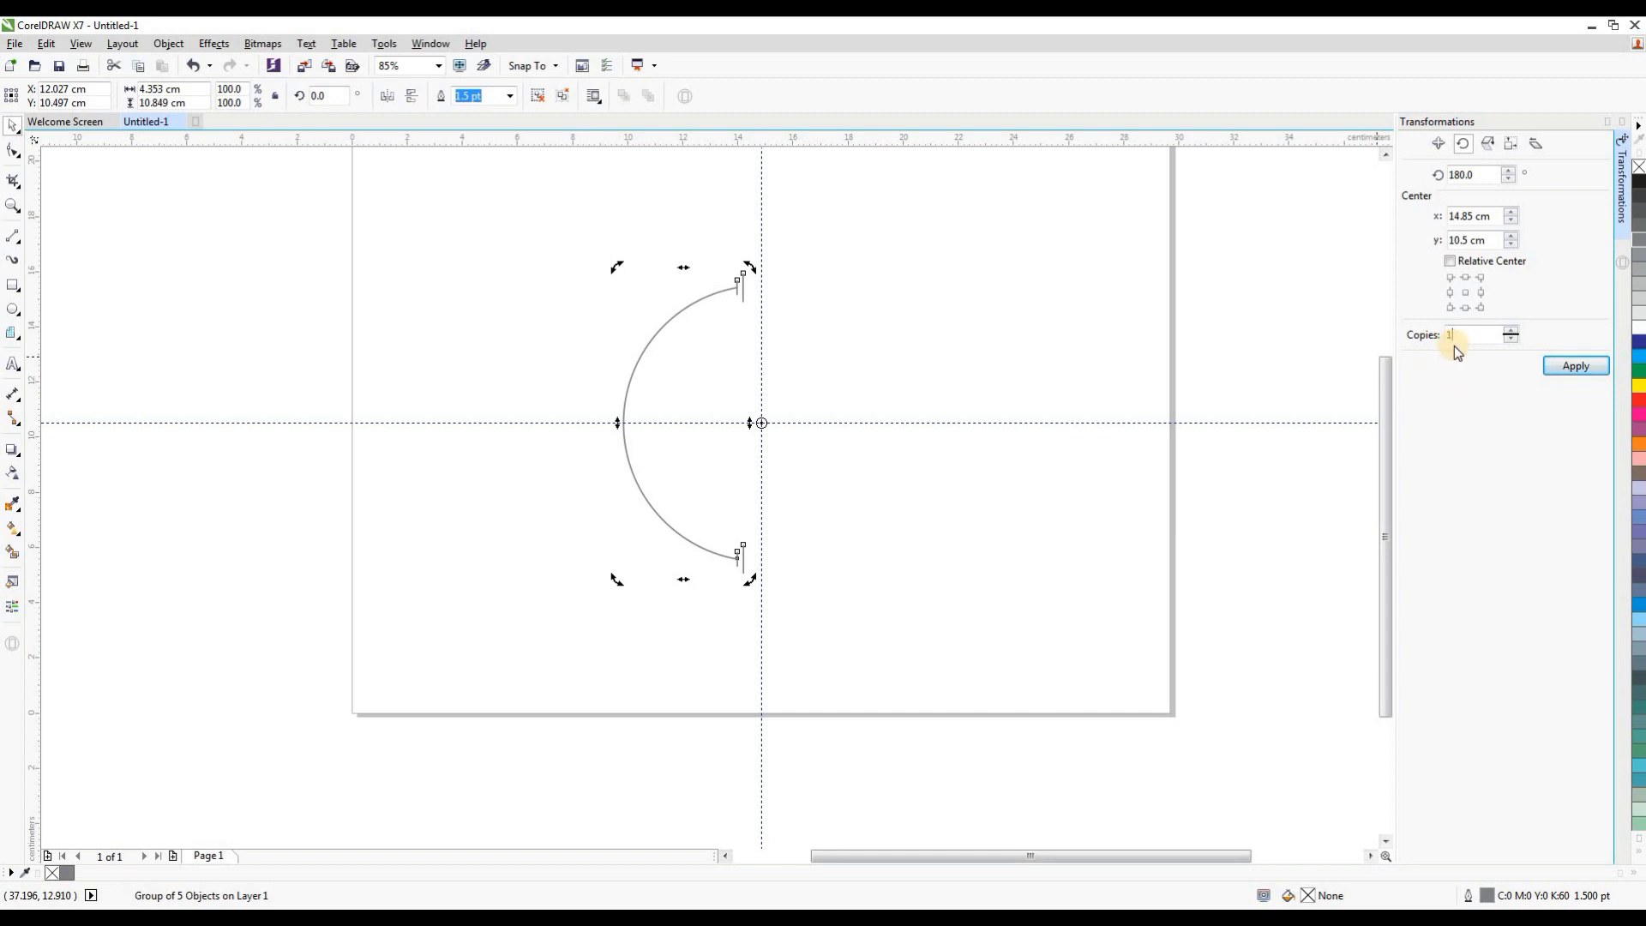
click(1562, 369)
click(975, 361)
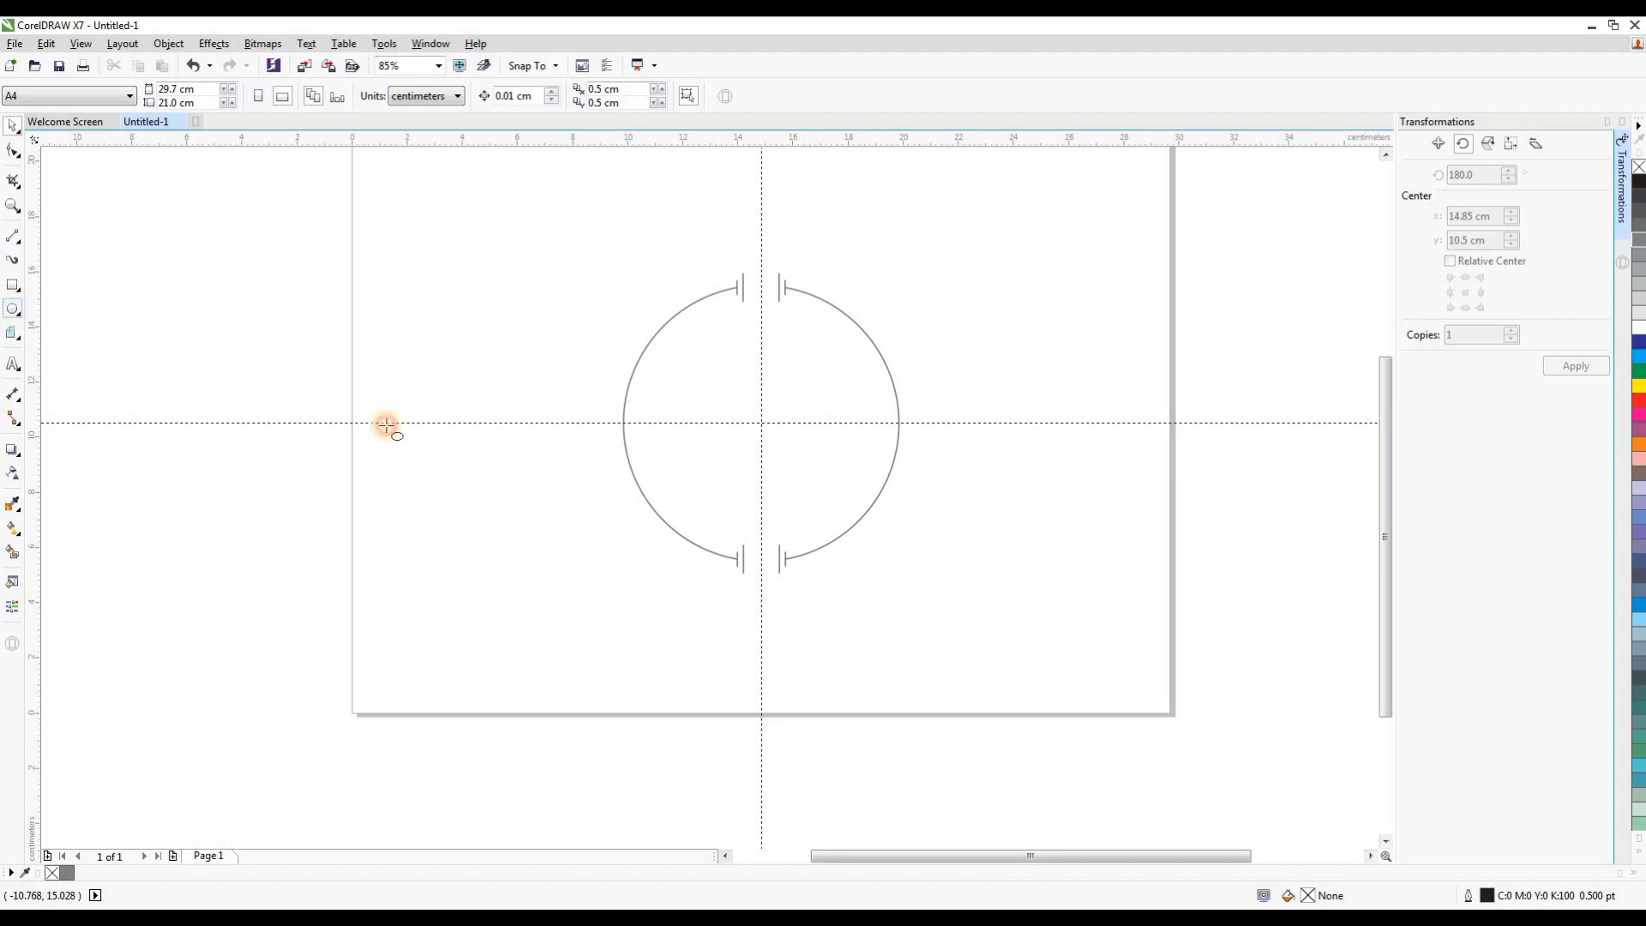
Step: Draw a circle centered on the guideline intersection and set its size to 7 × 7 cm
drag(761, 424, 834, 481)
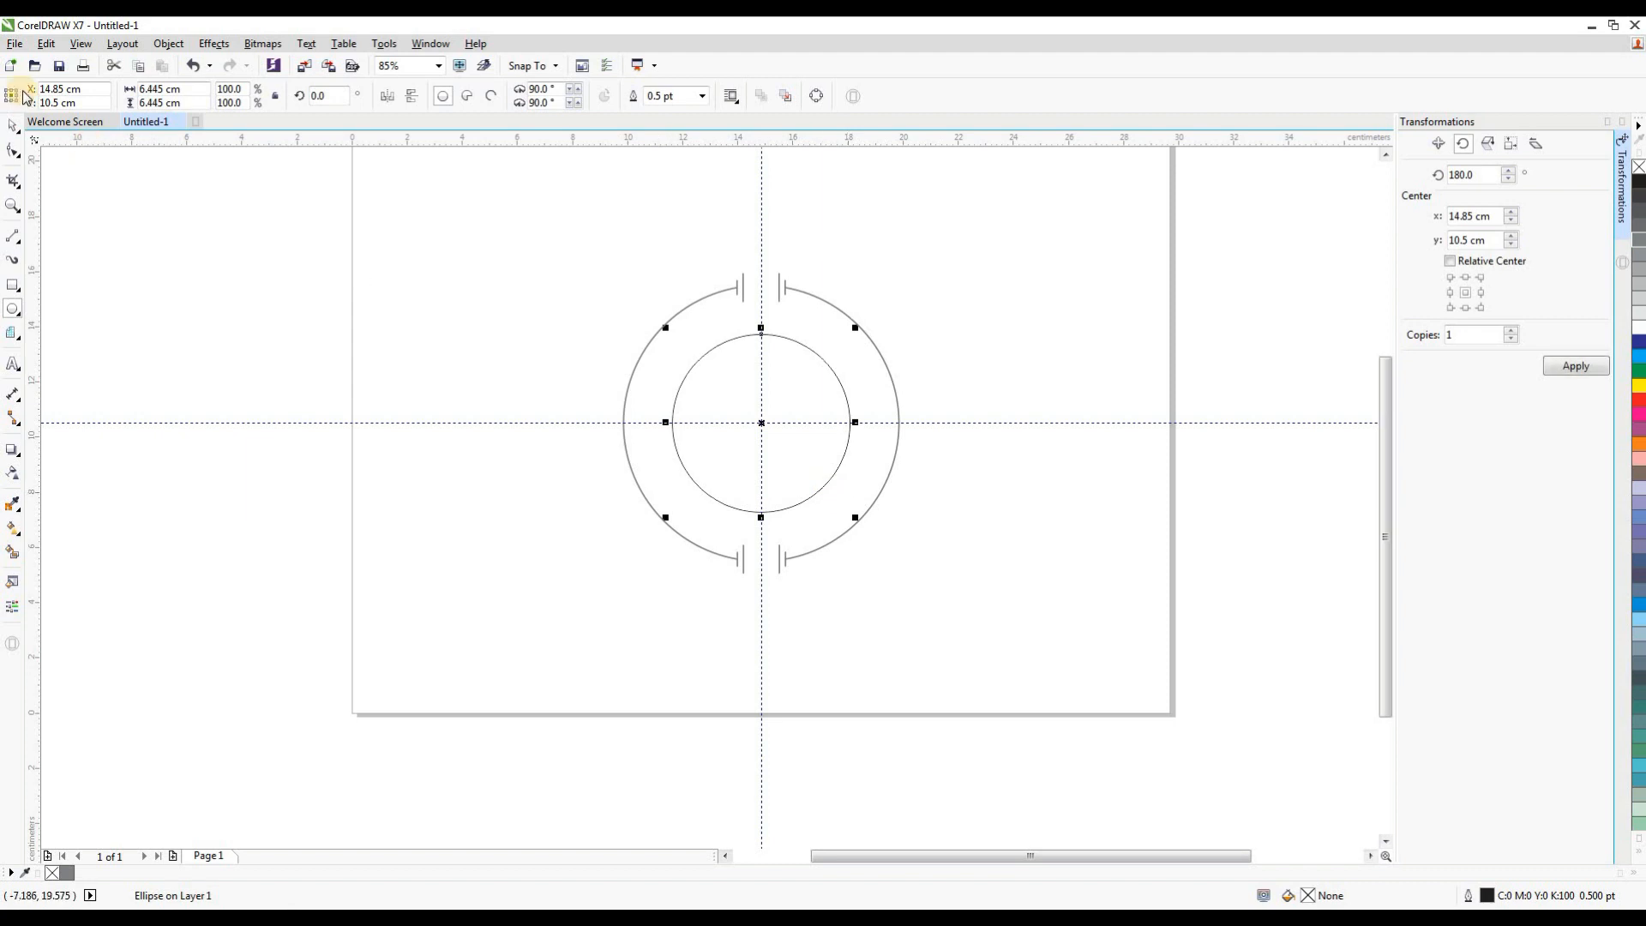
click(150, 90)
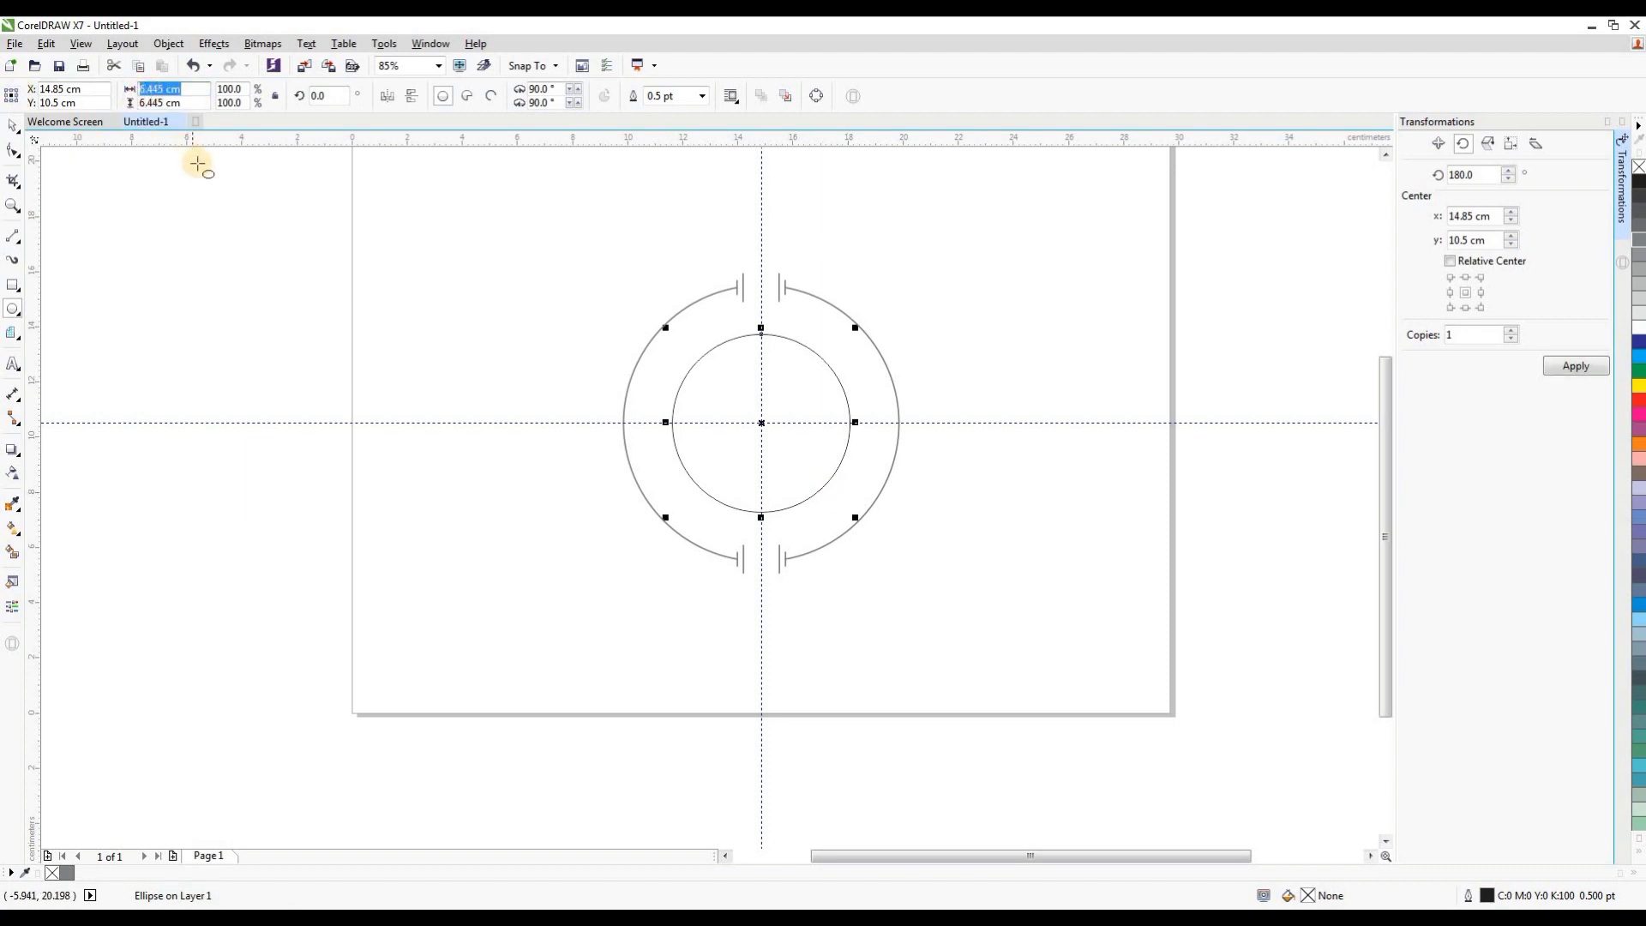
text(7)
key(Tab)
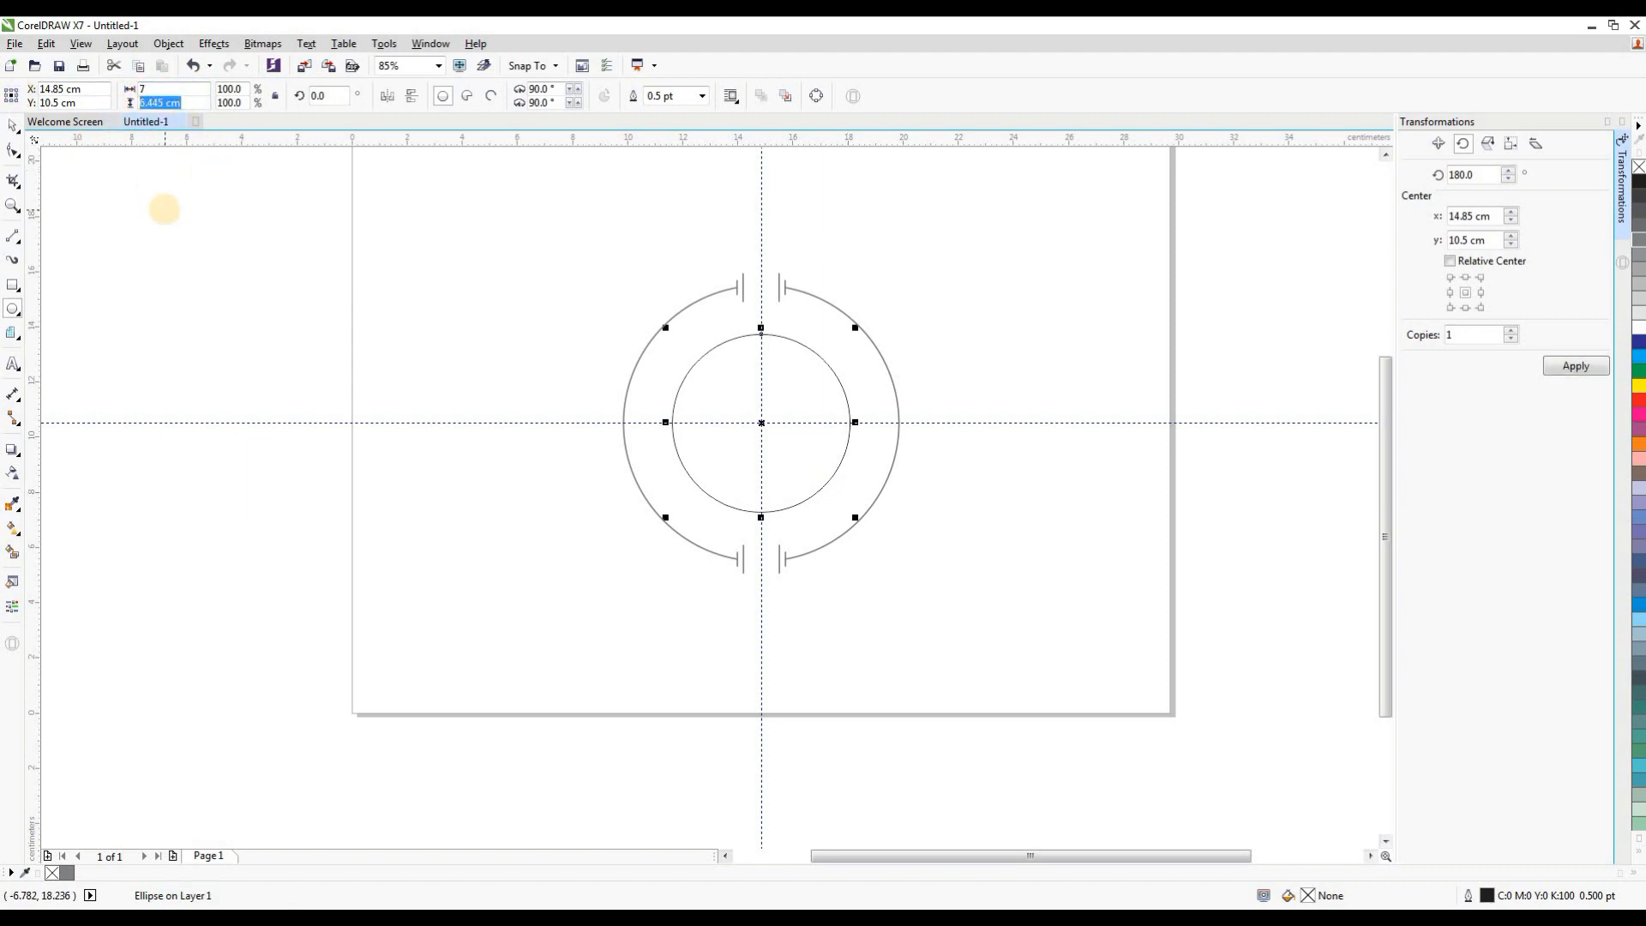
text(7)
key(Return)
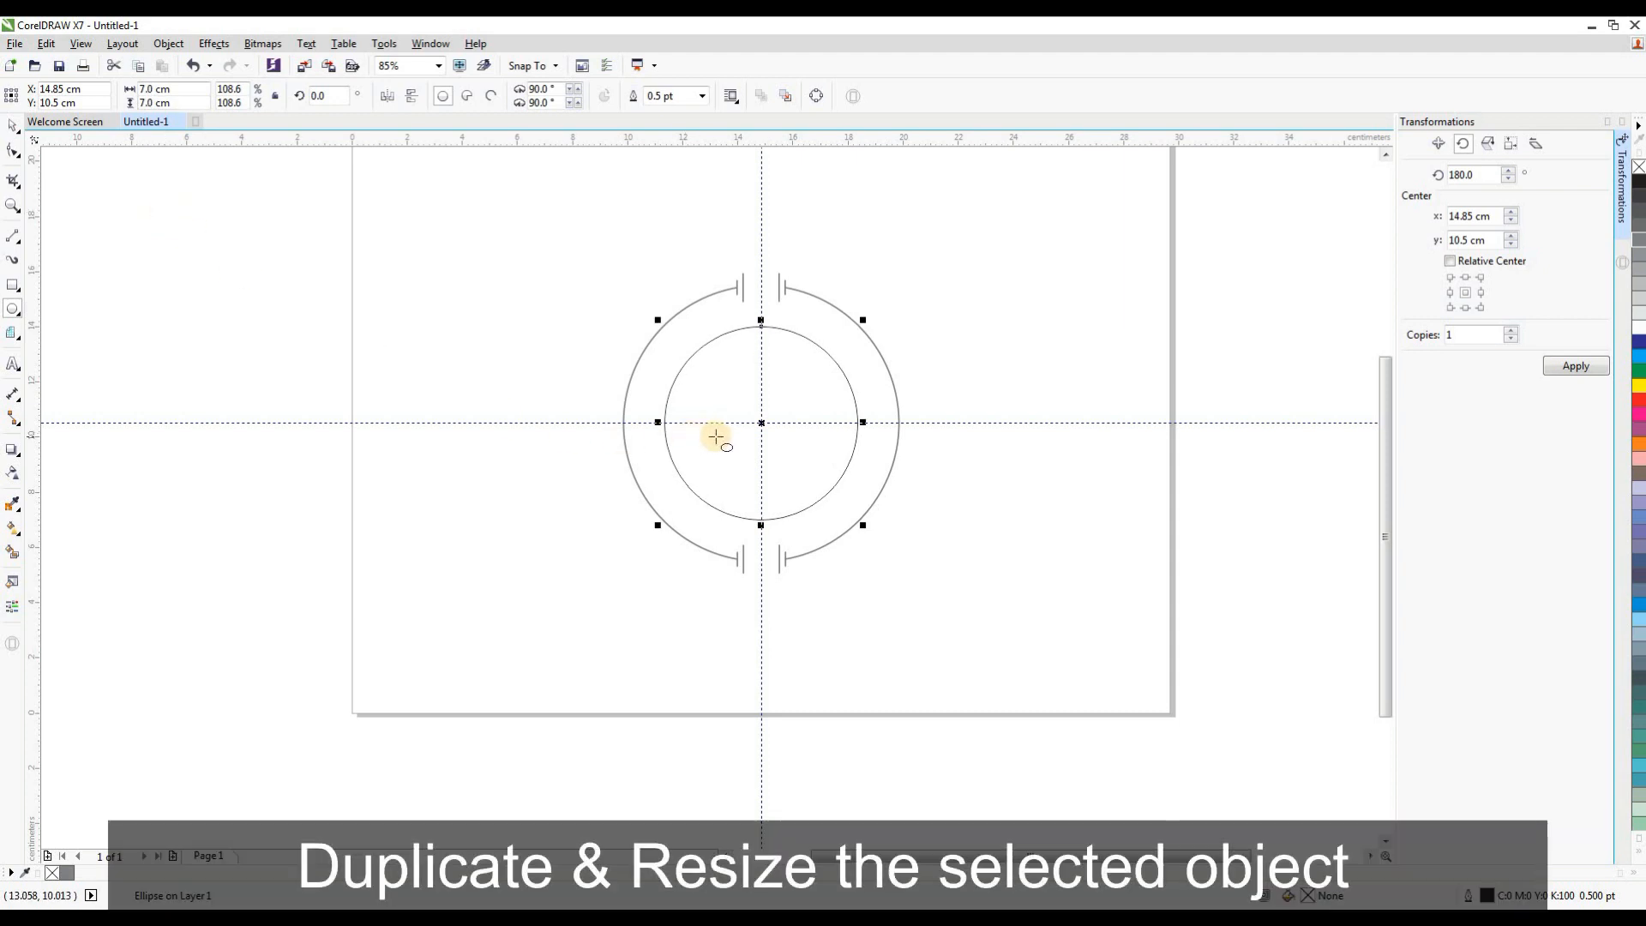
Step: Duplicate the 7 cm circle and move the copy to the left of the arcs
click(57, 45)
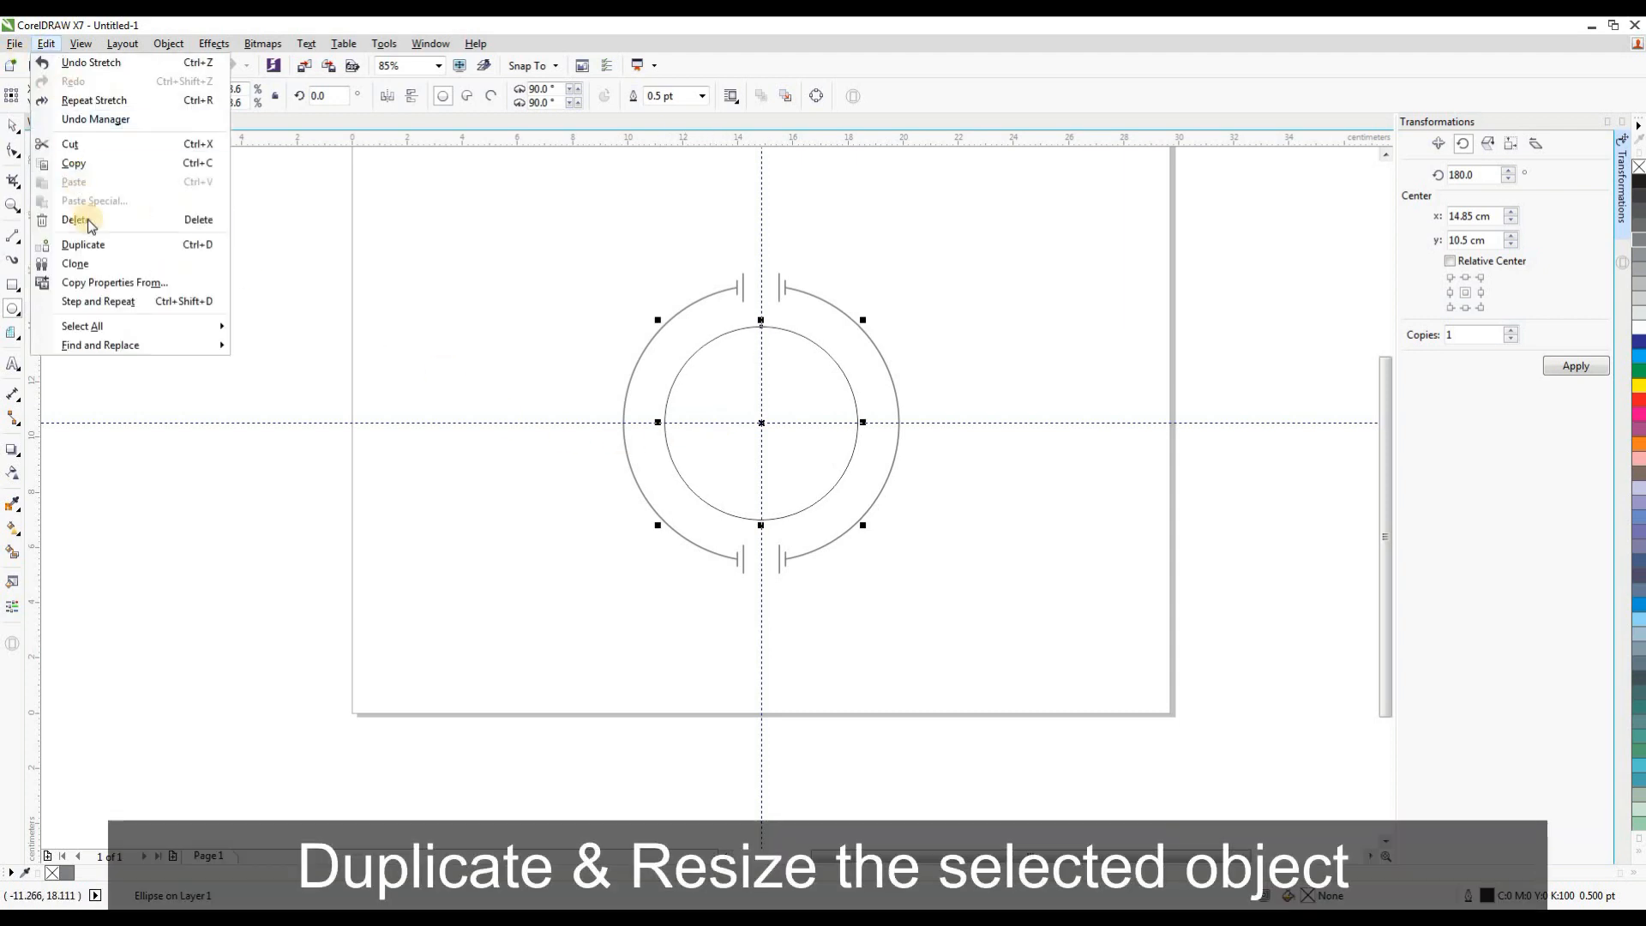
click(158, 255)
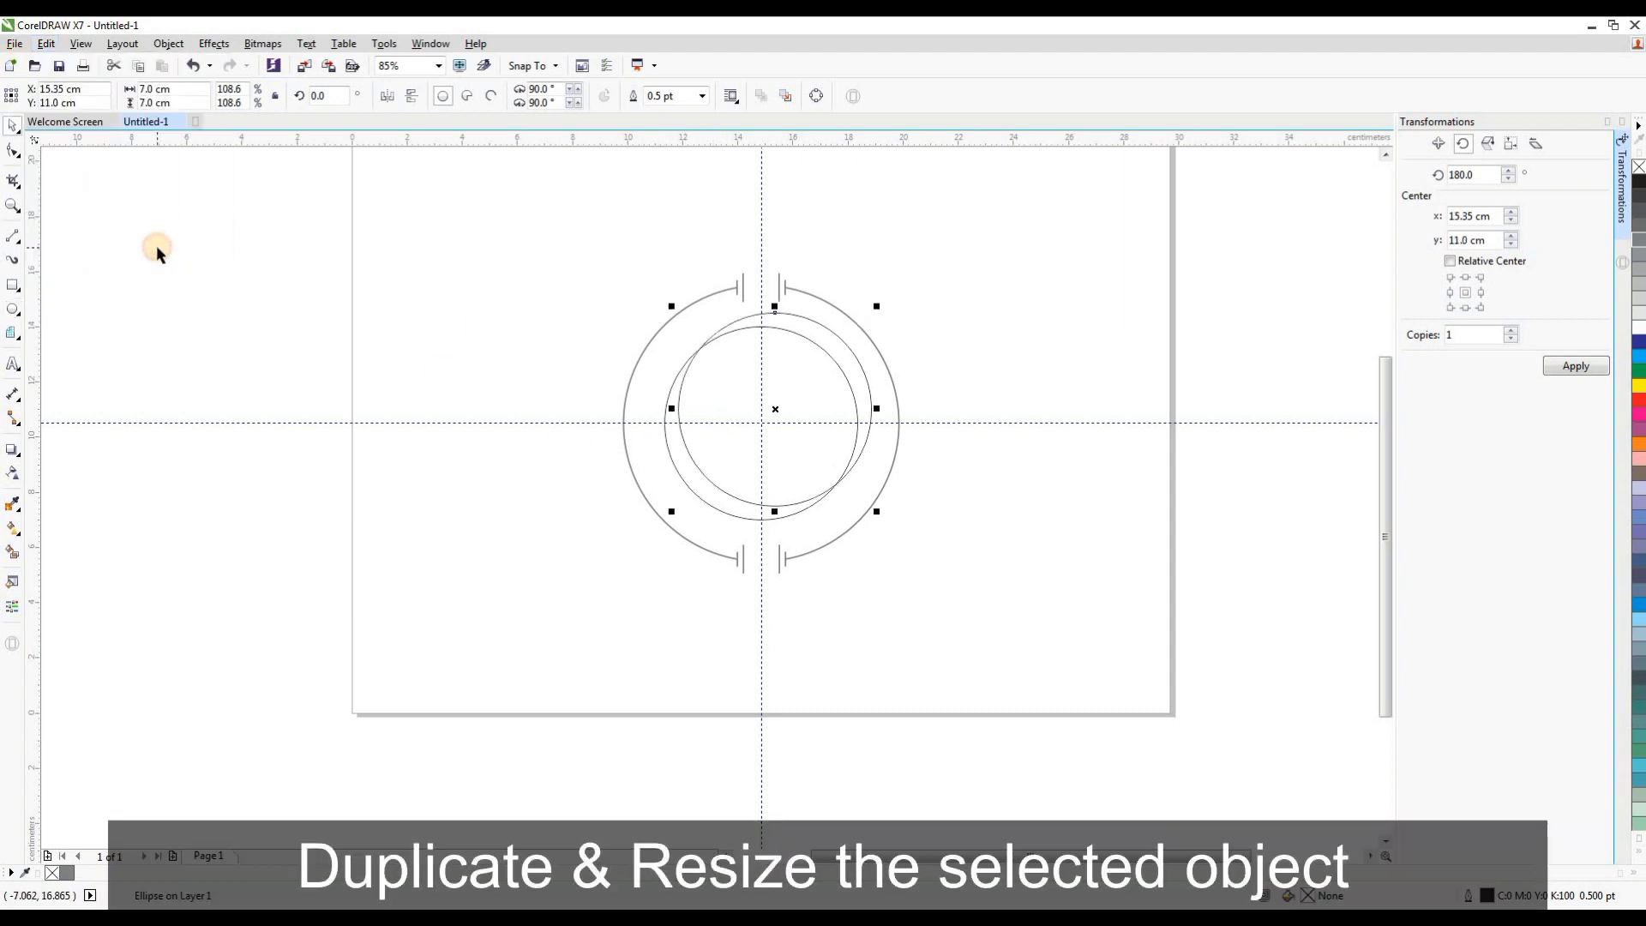
drag(779, 403, 507, 417)
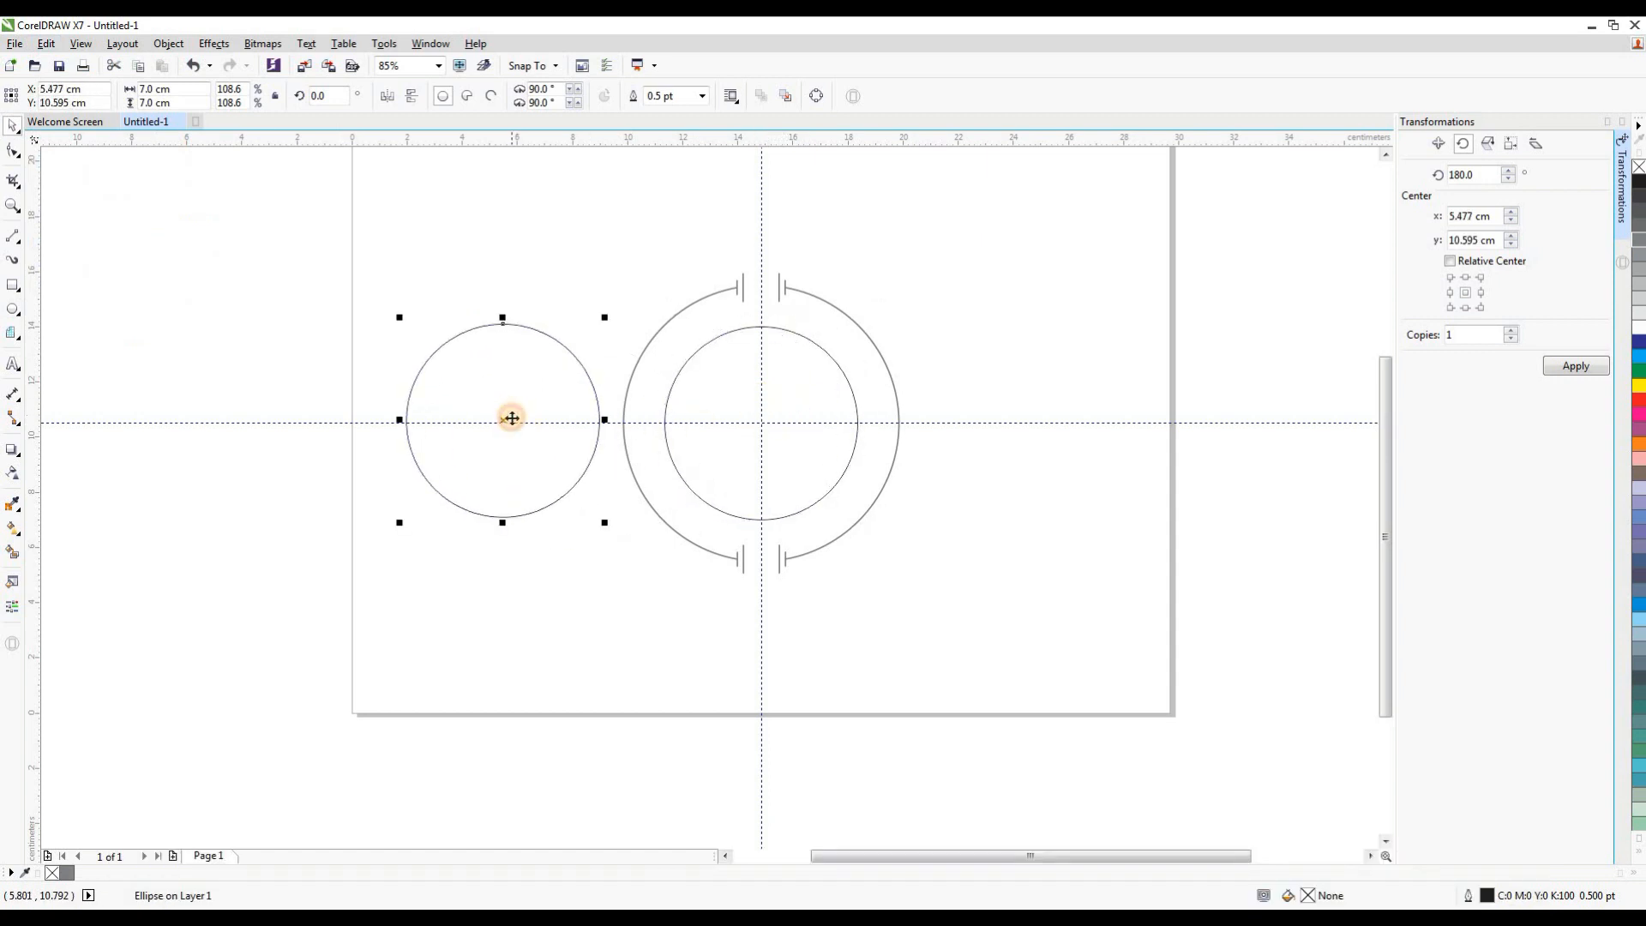
Step: Resize the circle copy to 6 × 6 cm and center it on the guideline intersection
click(184, 87)
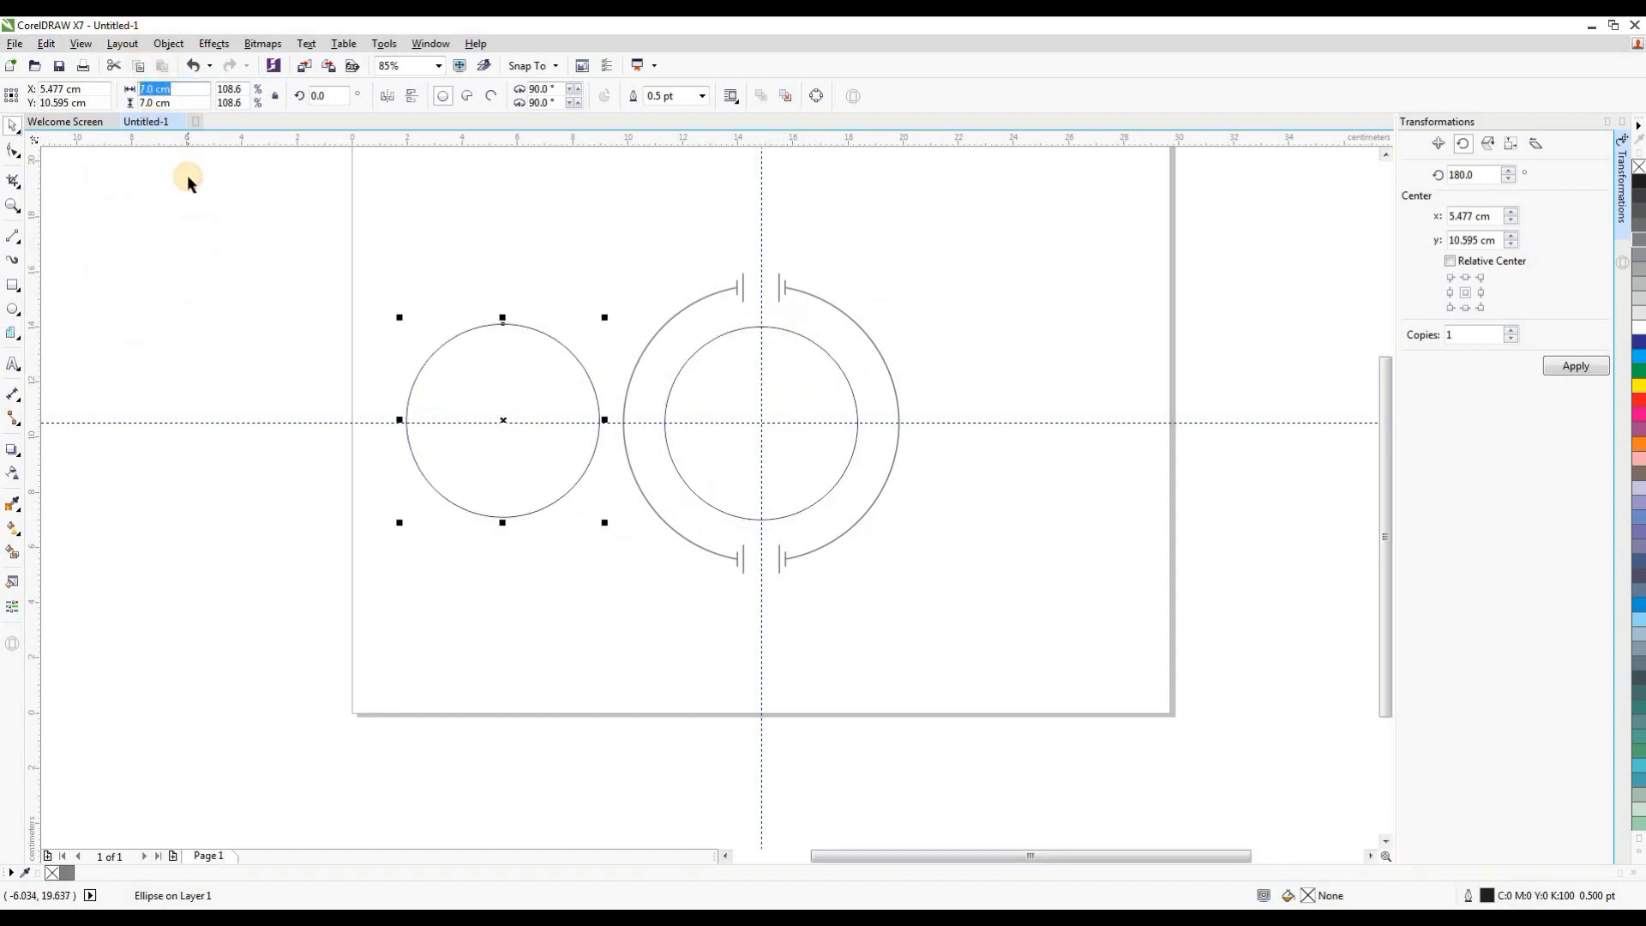
text(6)
key(Tab)
text(6)
key(Return)
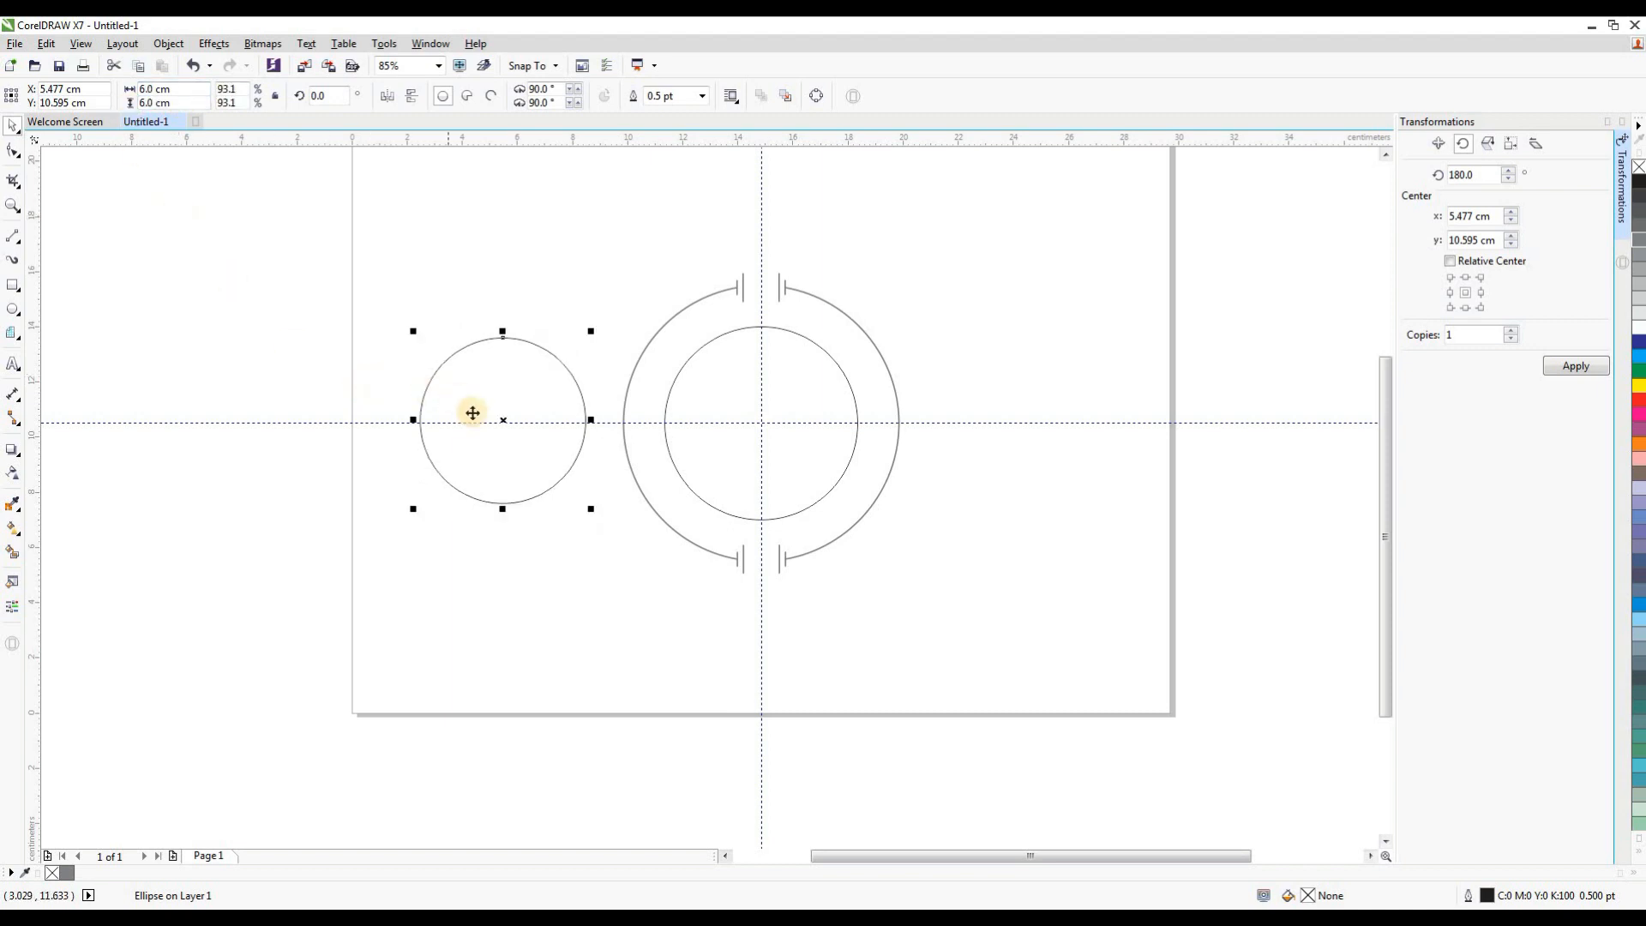
drag(502, 422, 760, 422)
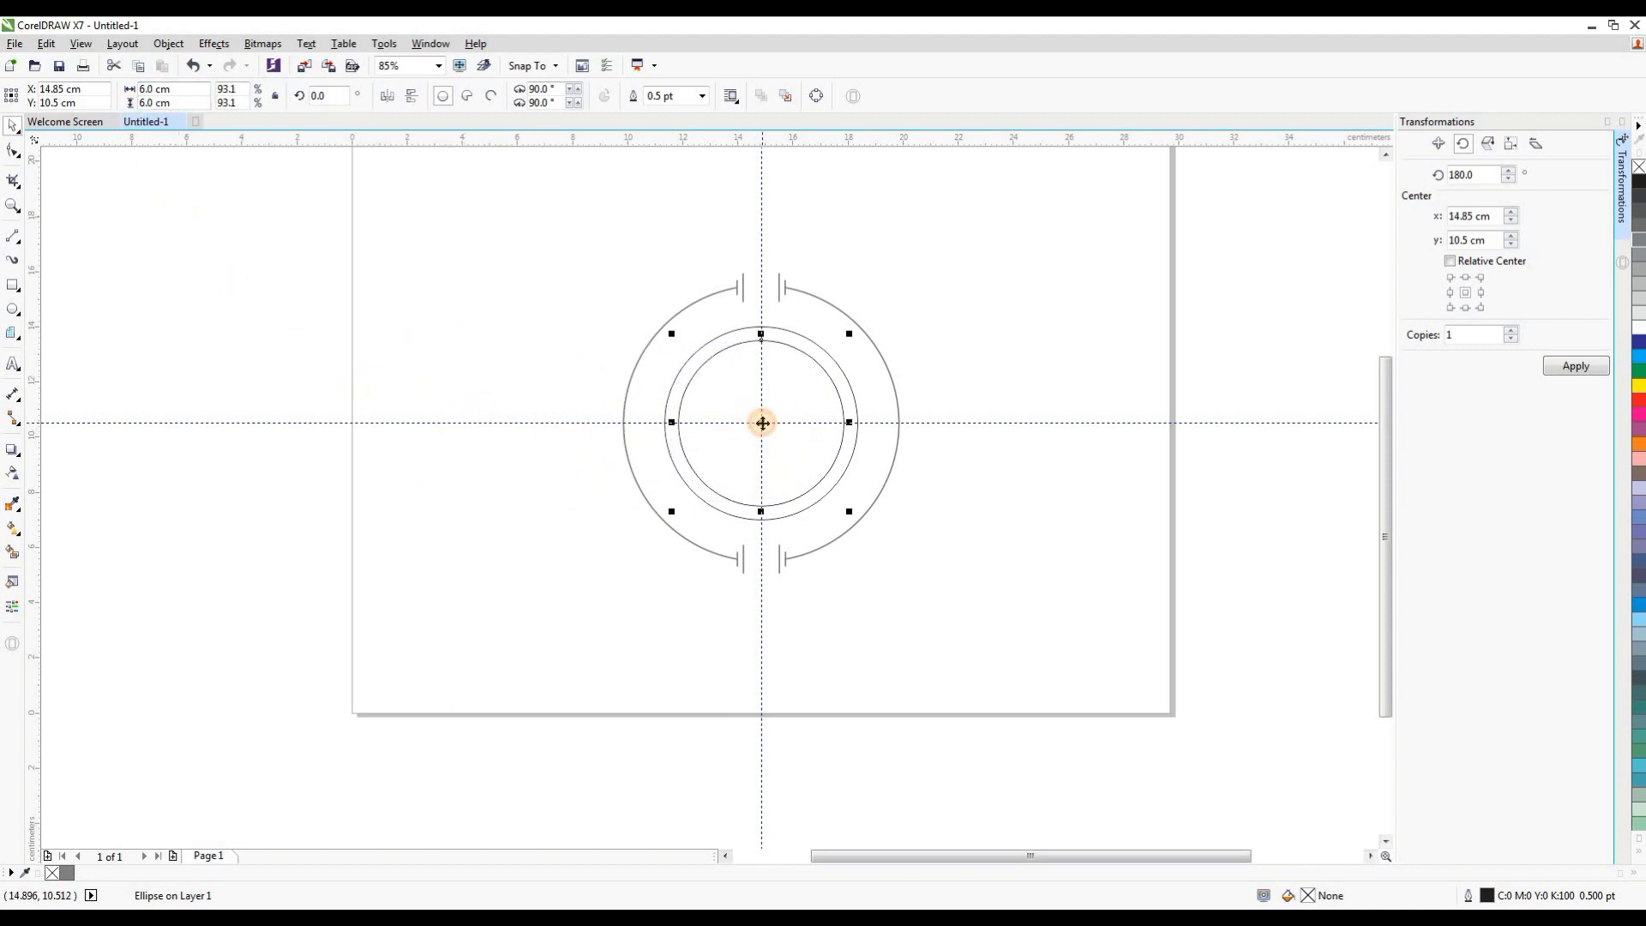
Step: Simplify the two concentric circles into a ring and move the 6 cm circle out to the left of the arcs
scroll(760, 423, up, 2)
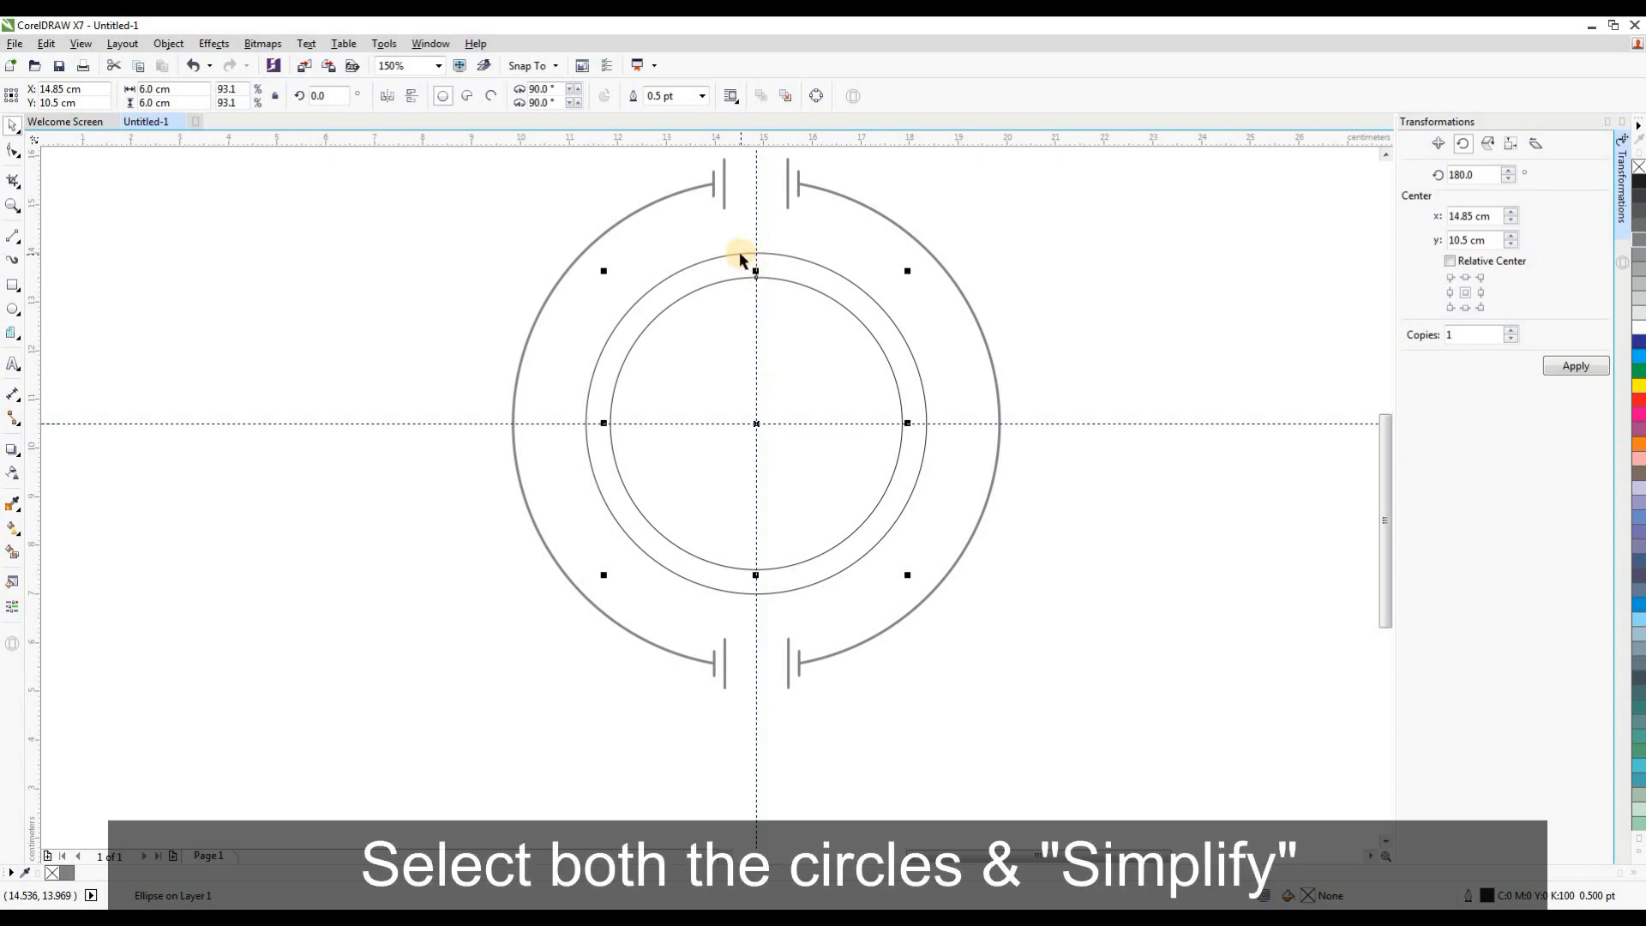
shift+click(740, 253)
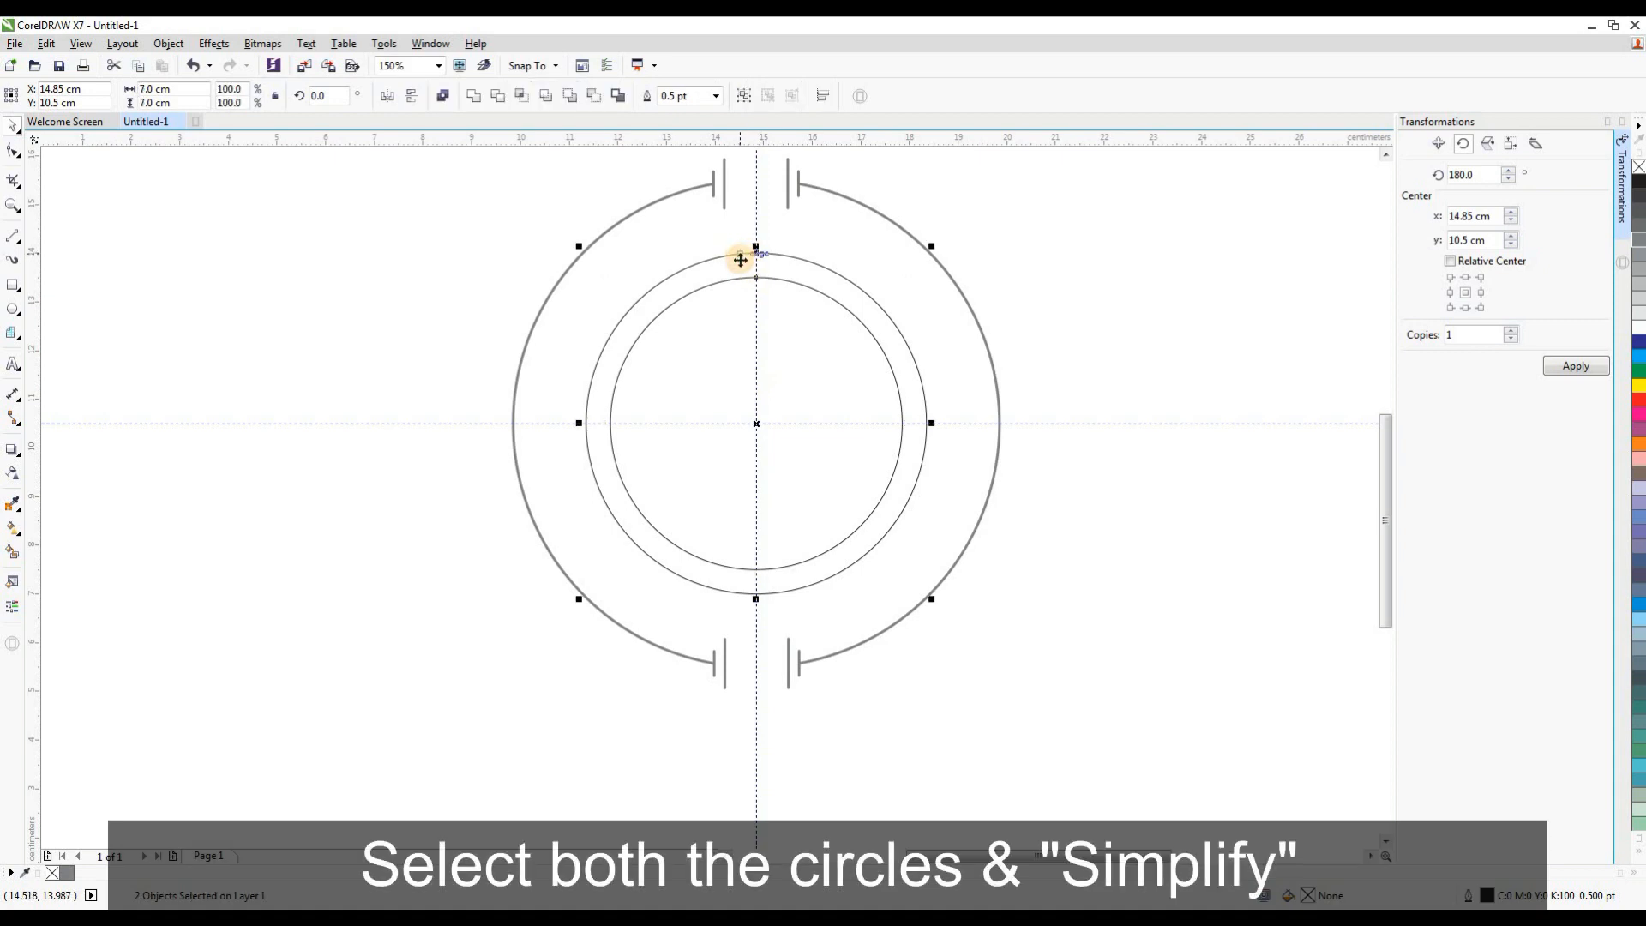
click(554, 100)
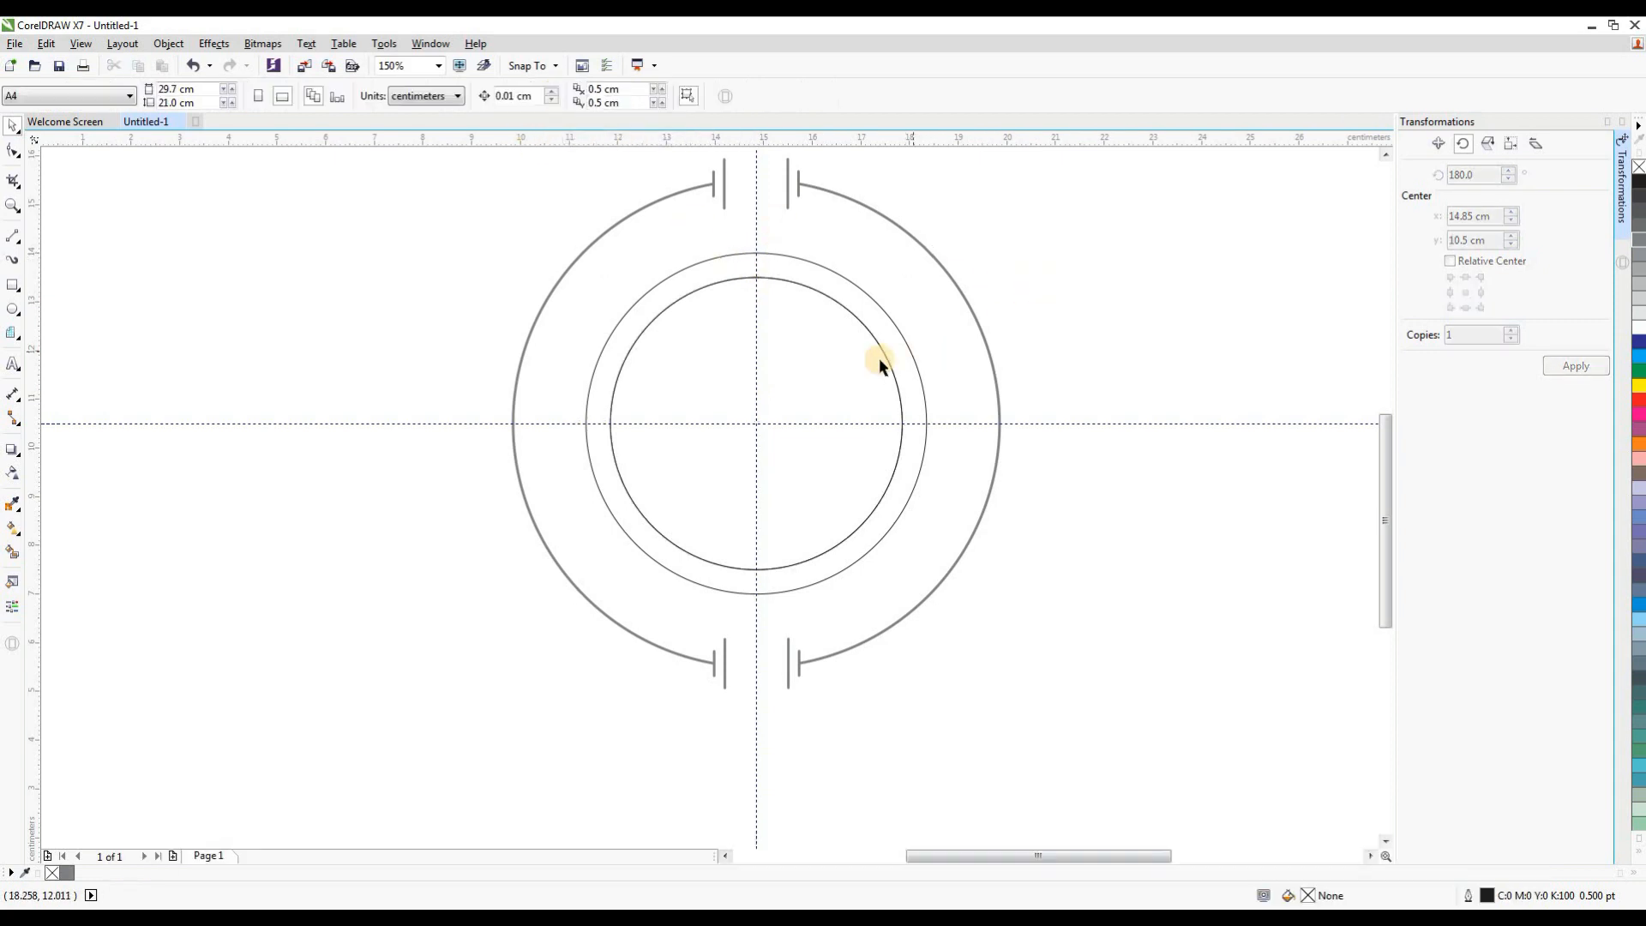
drag(877, 358, 341, 367)
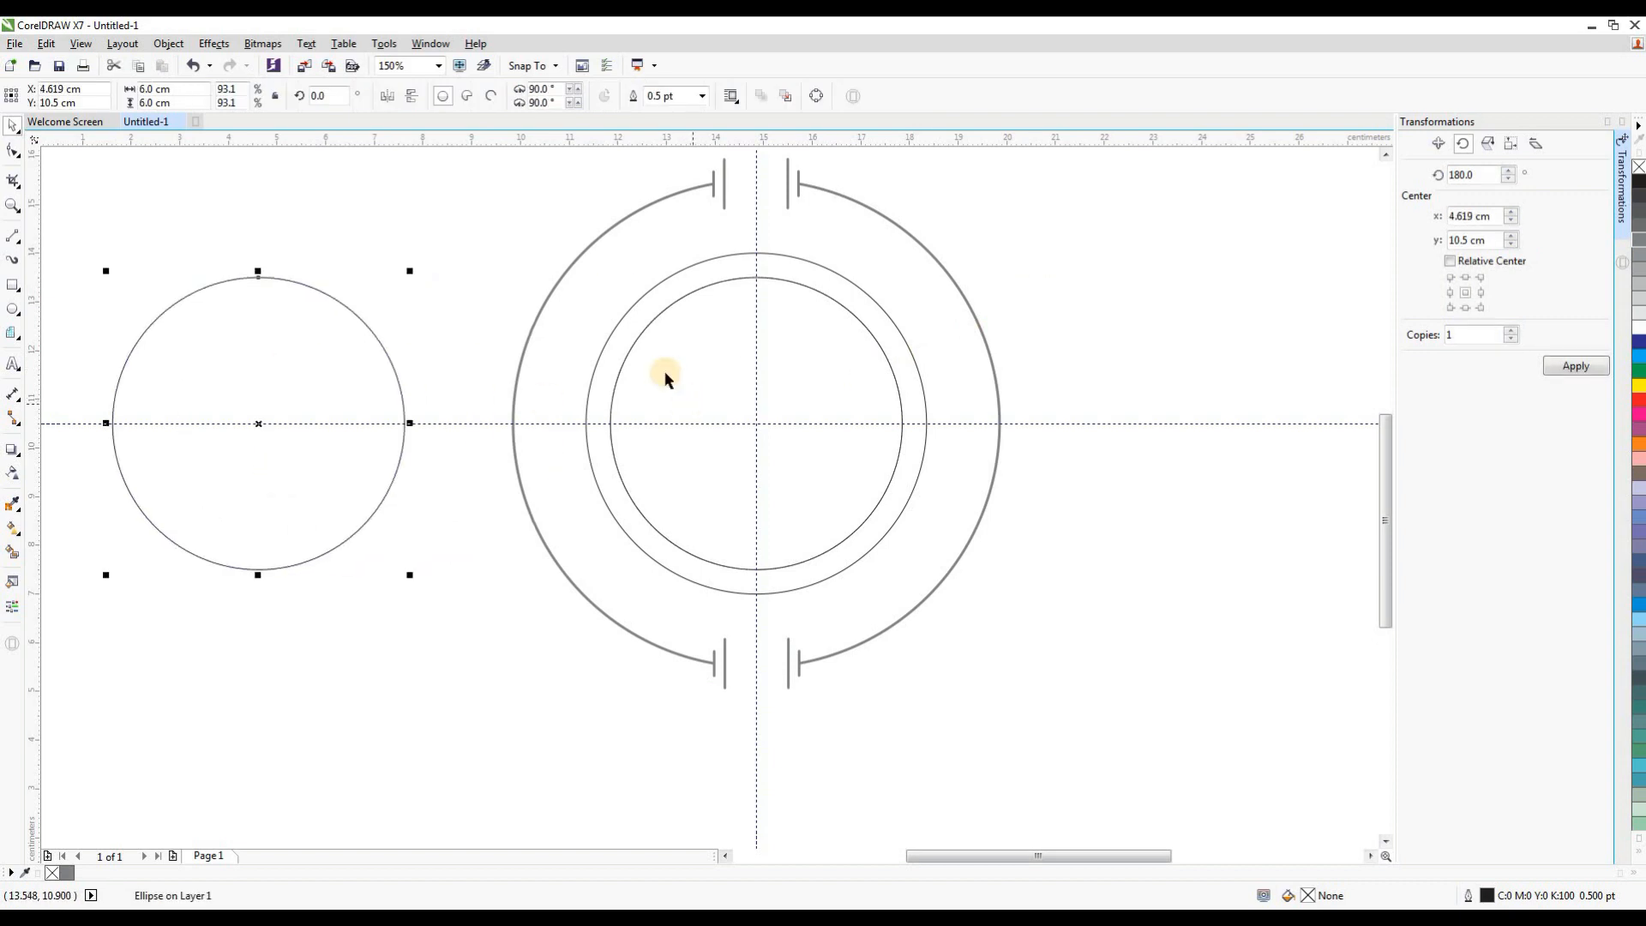
Step: Fill the ring inside the arcs with a uniform RGB color of R 201, G 1, B 50
click(612, 341)
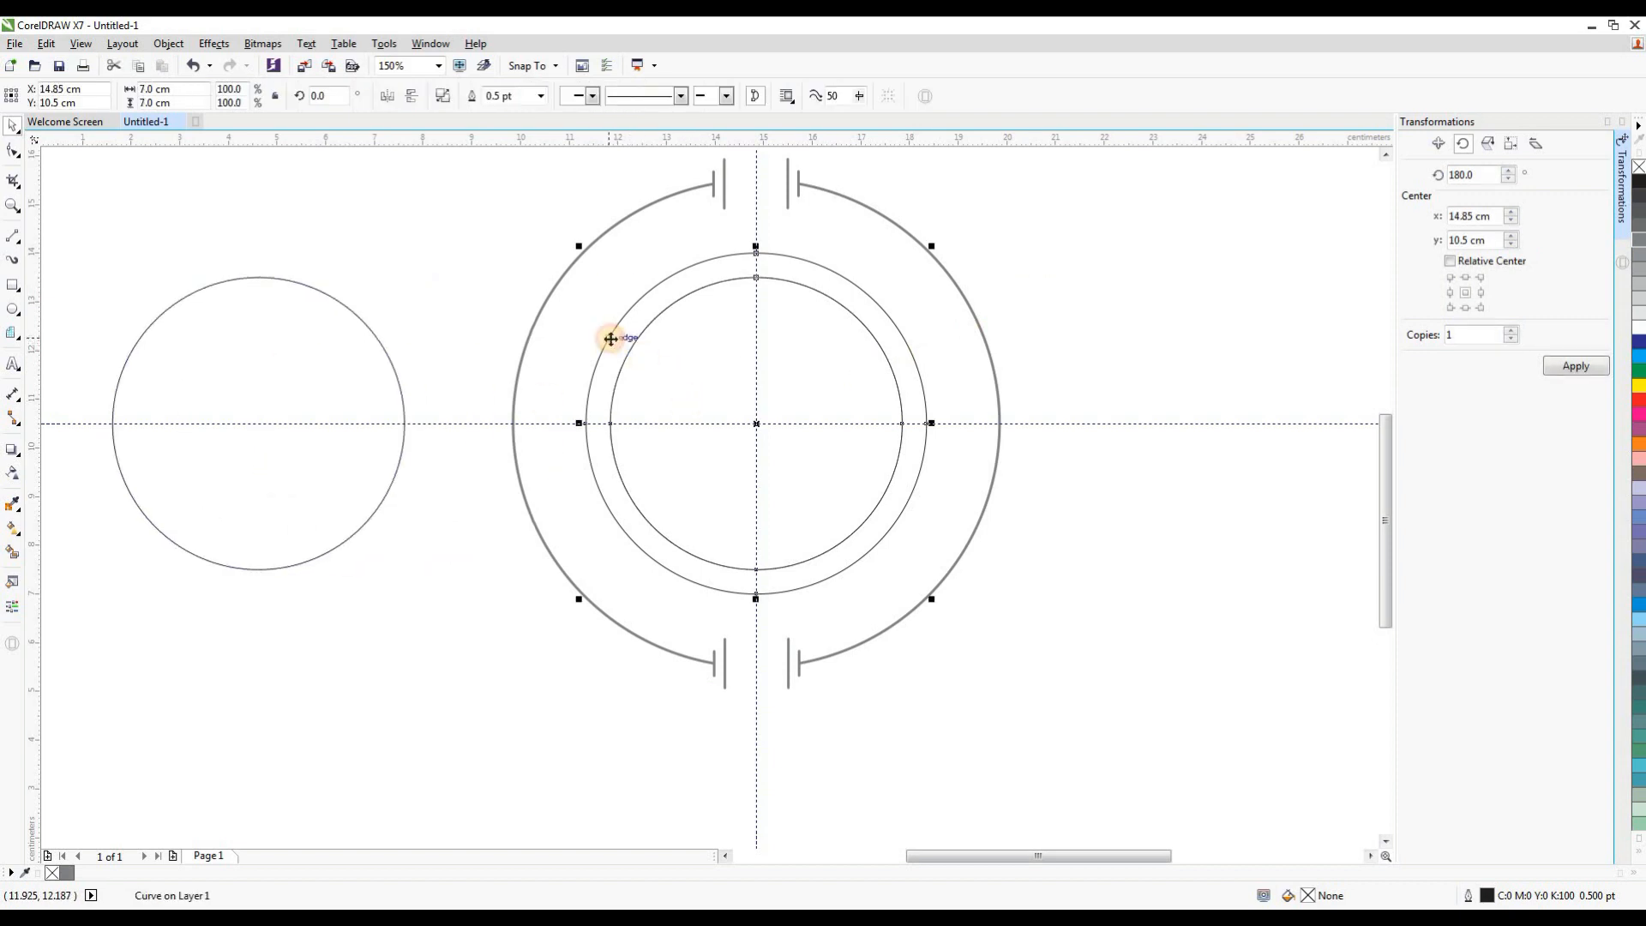
click(1621, 233)
click(1316, 895)
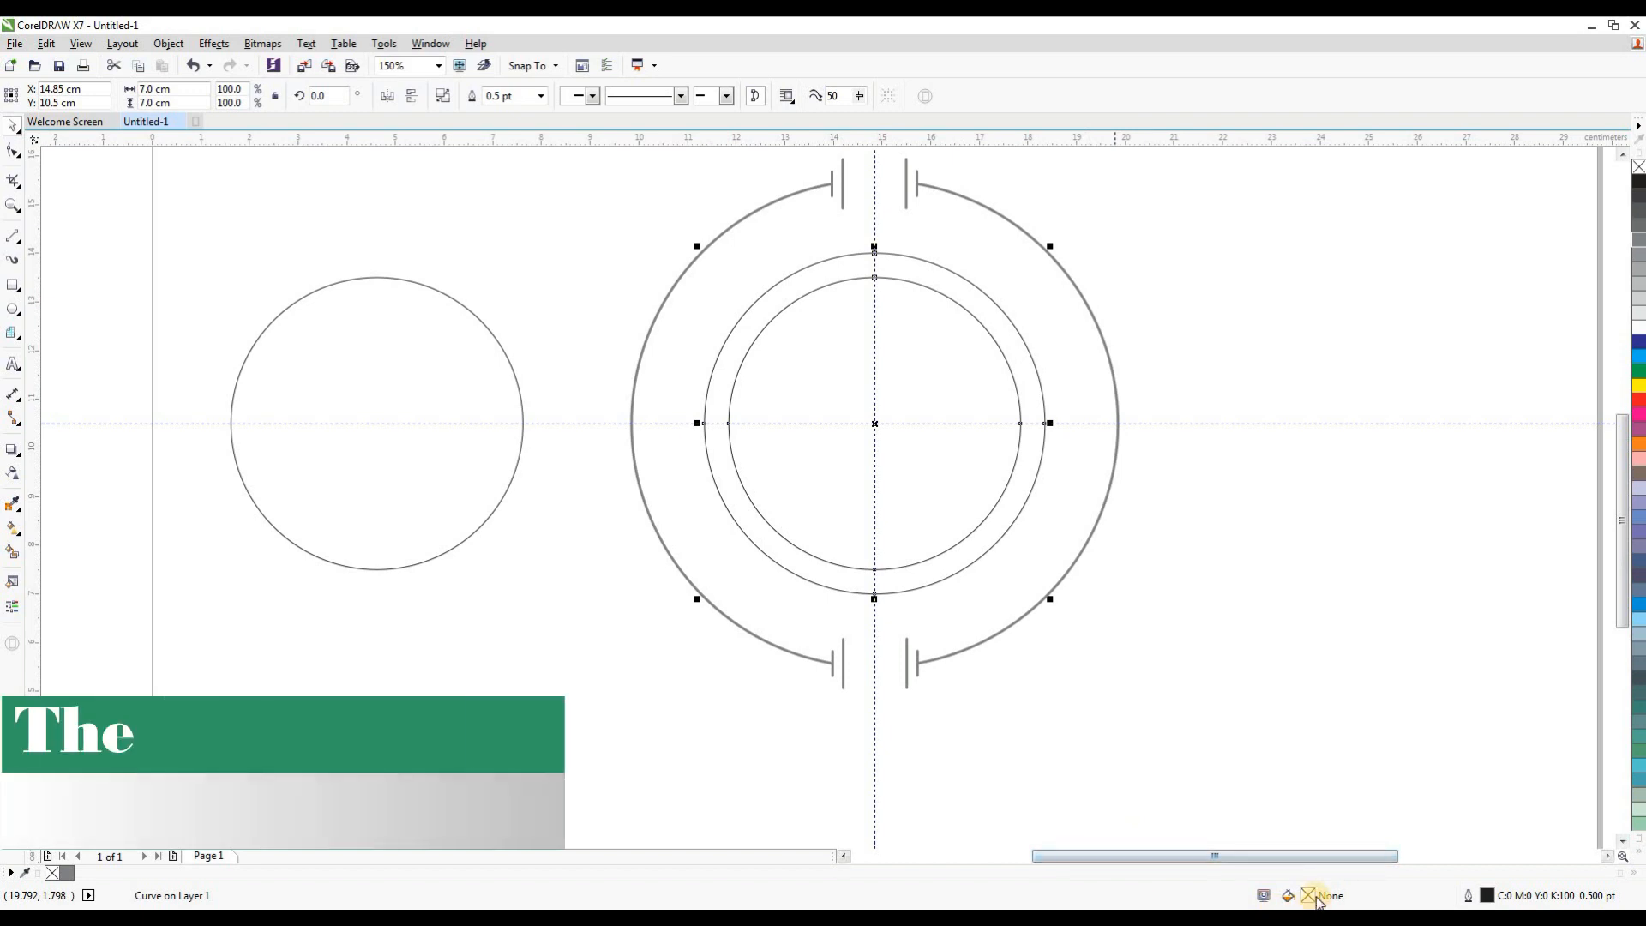
click(576, 480)
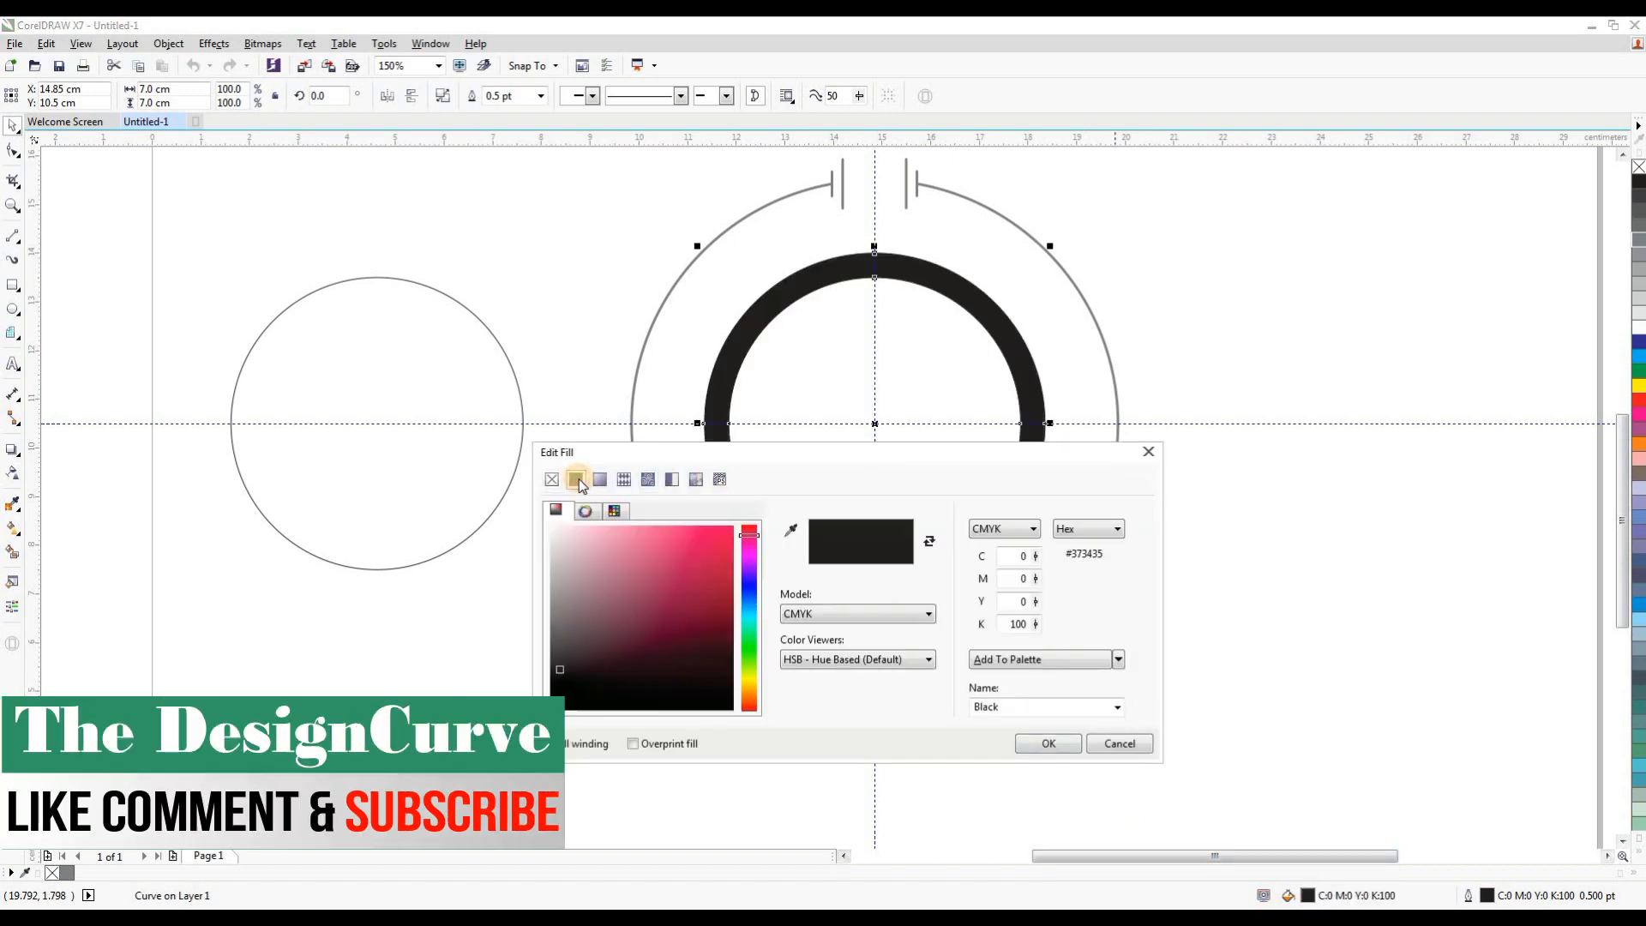
click(1017, 528)
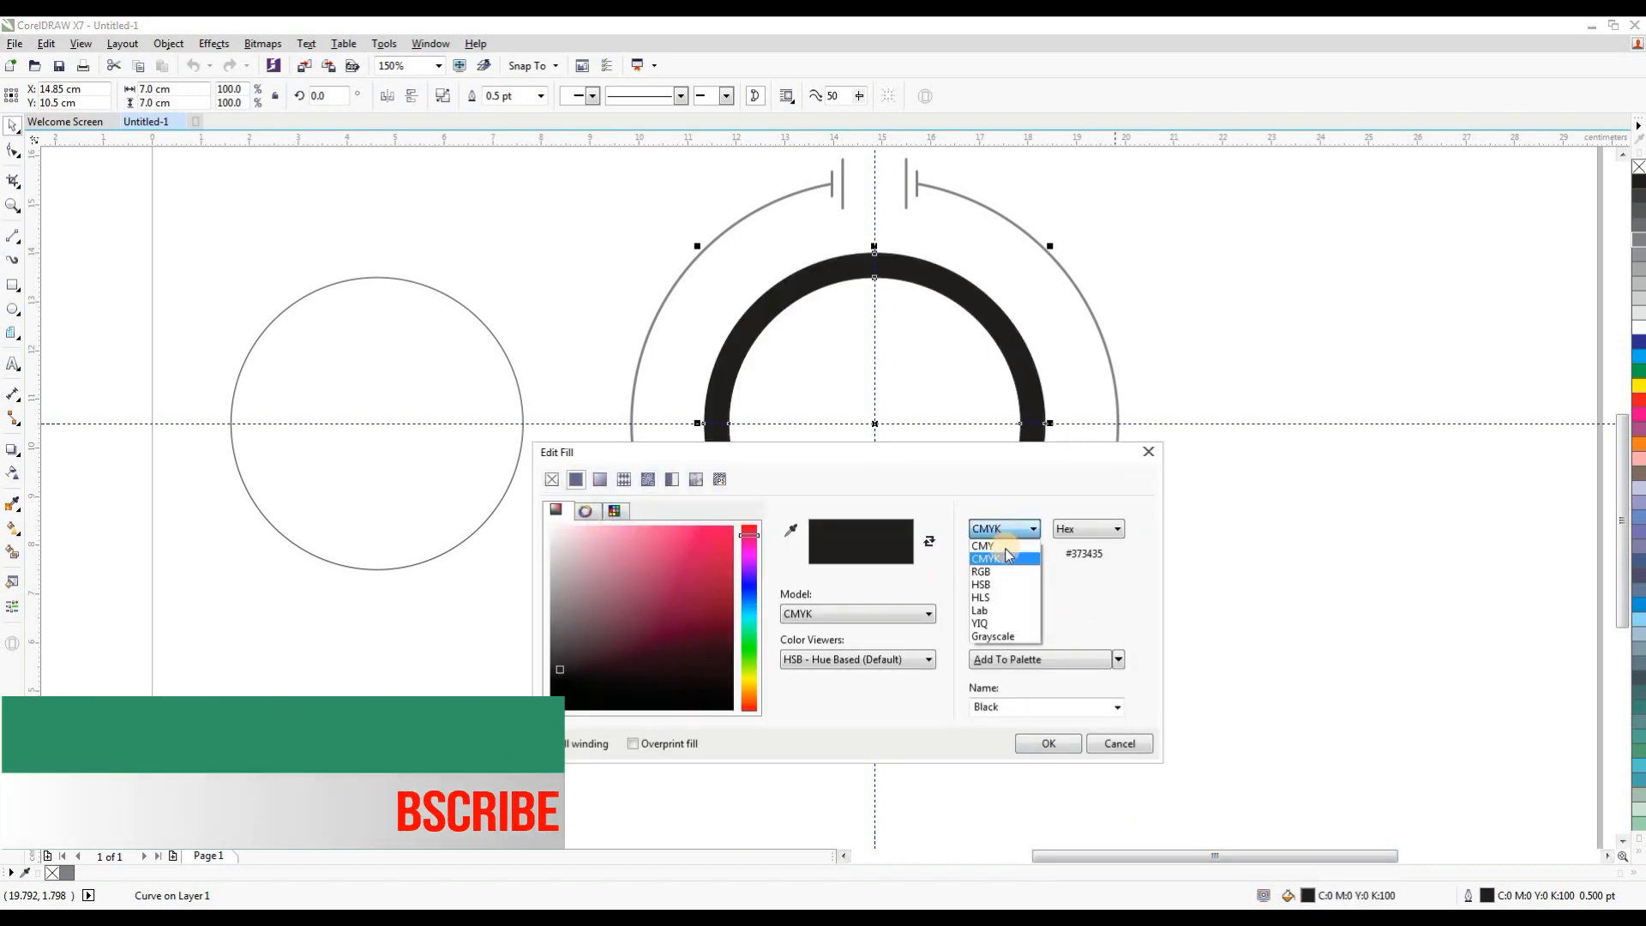
click(1003, 571)
drag(1008, 554, 1067, 567)
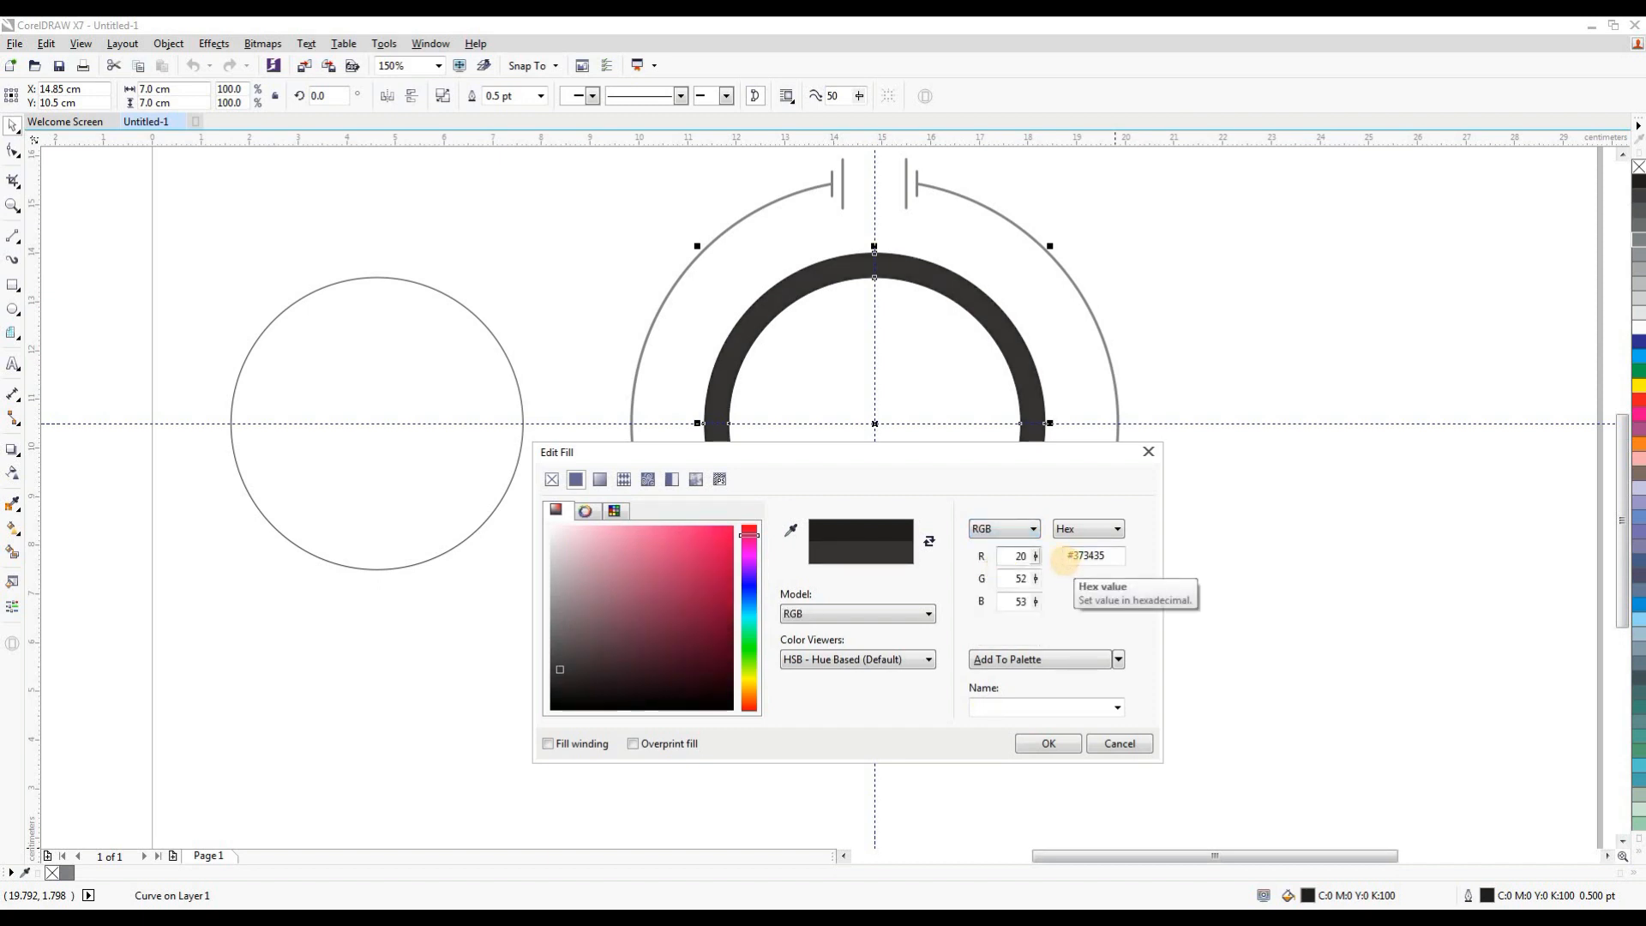
key(Tab)
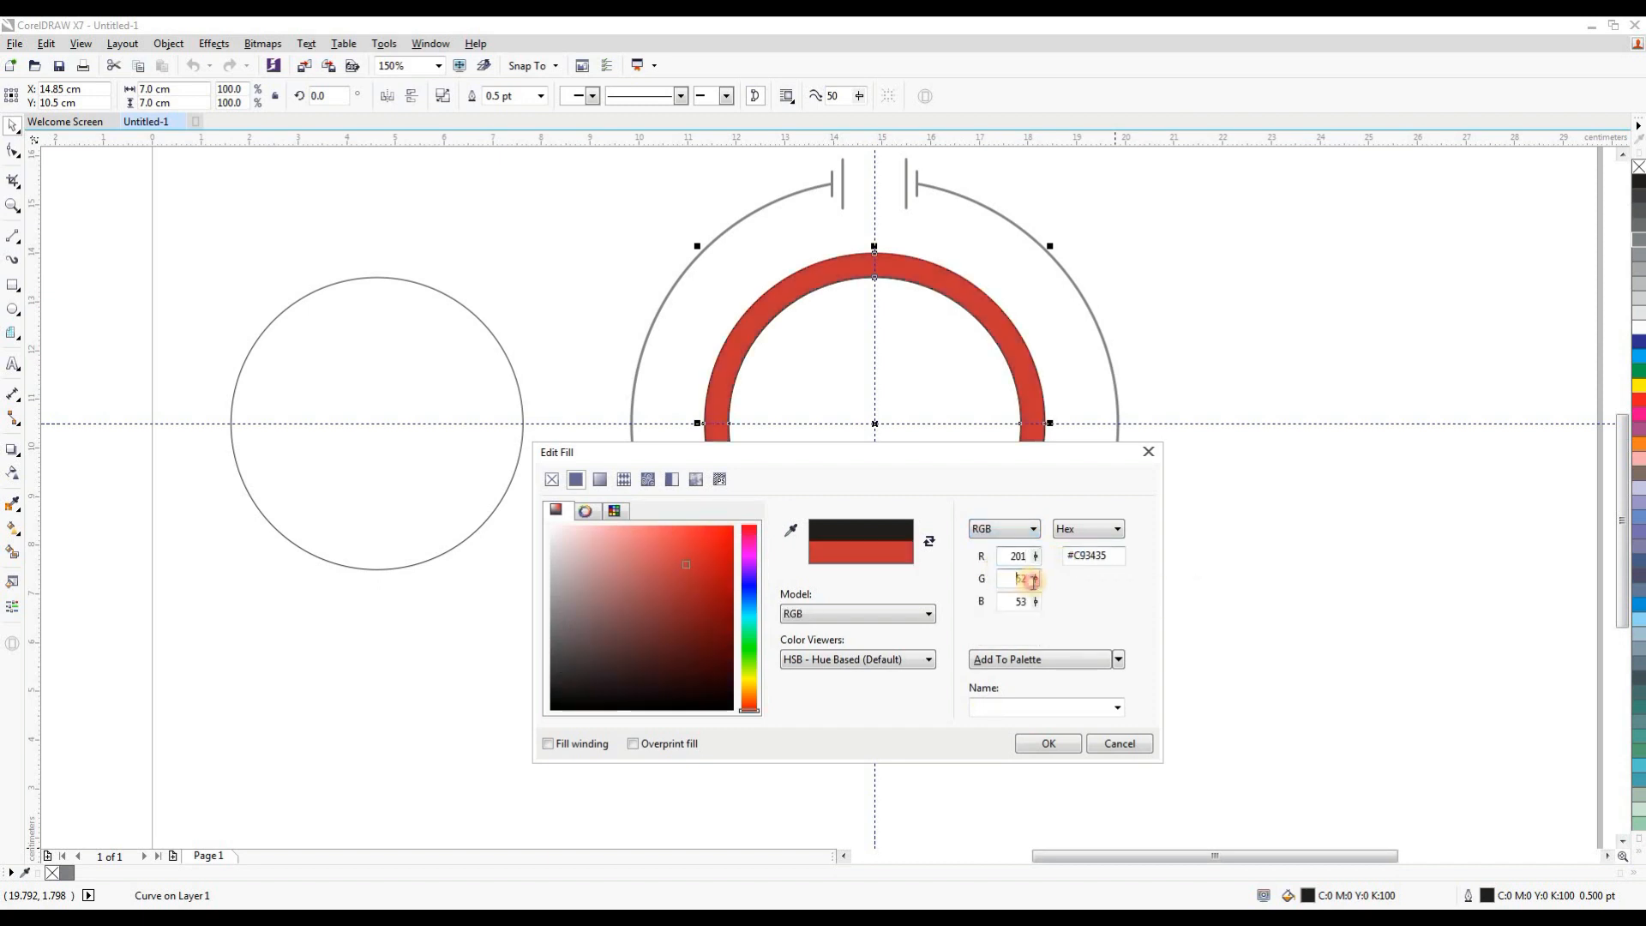
text(1)
key(Tab)
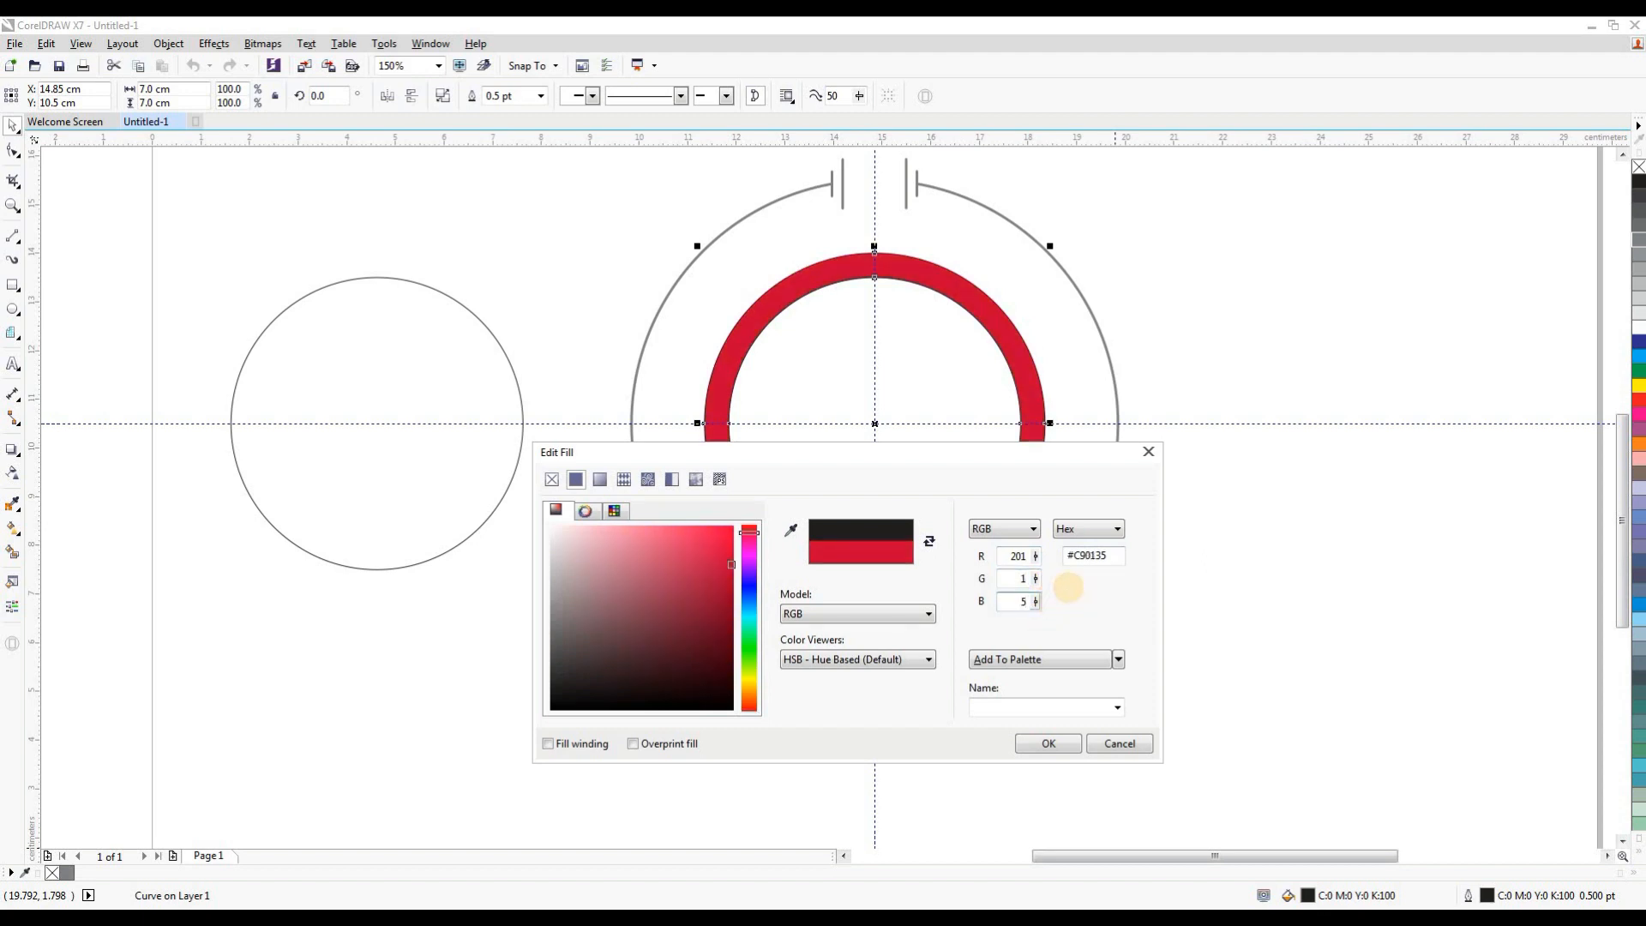
text(50)
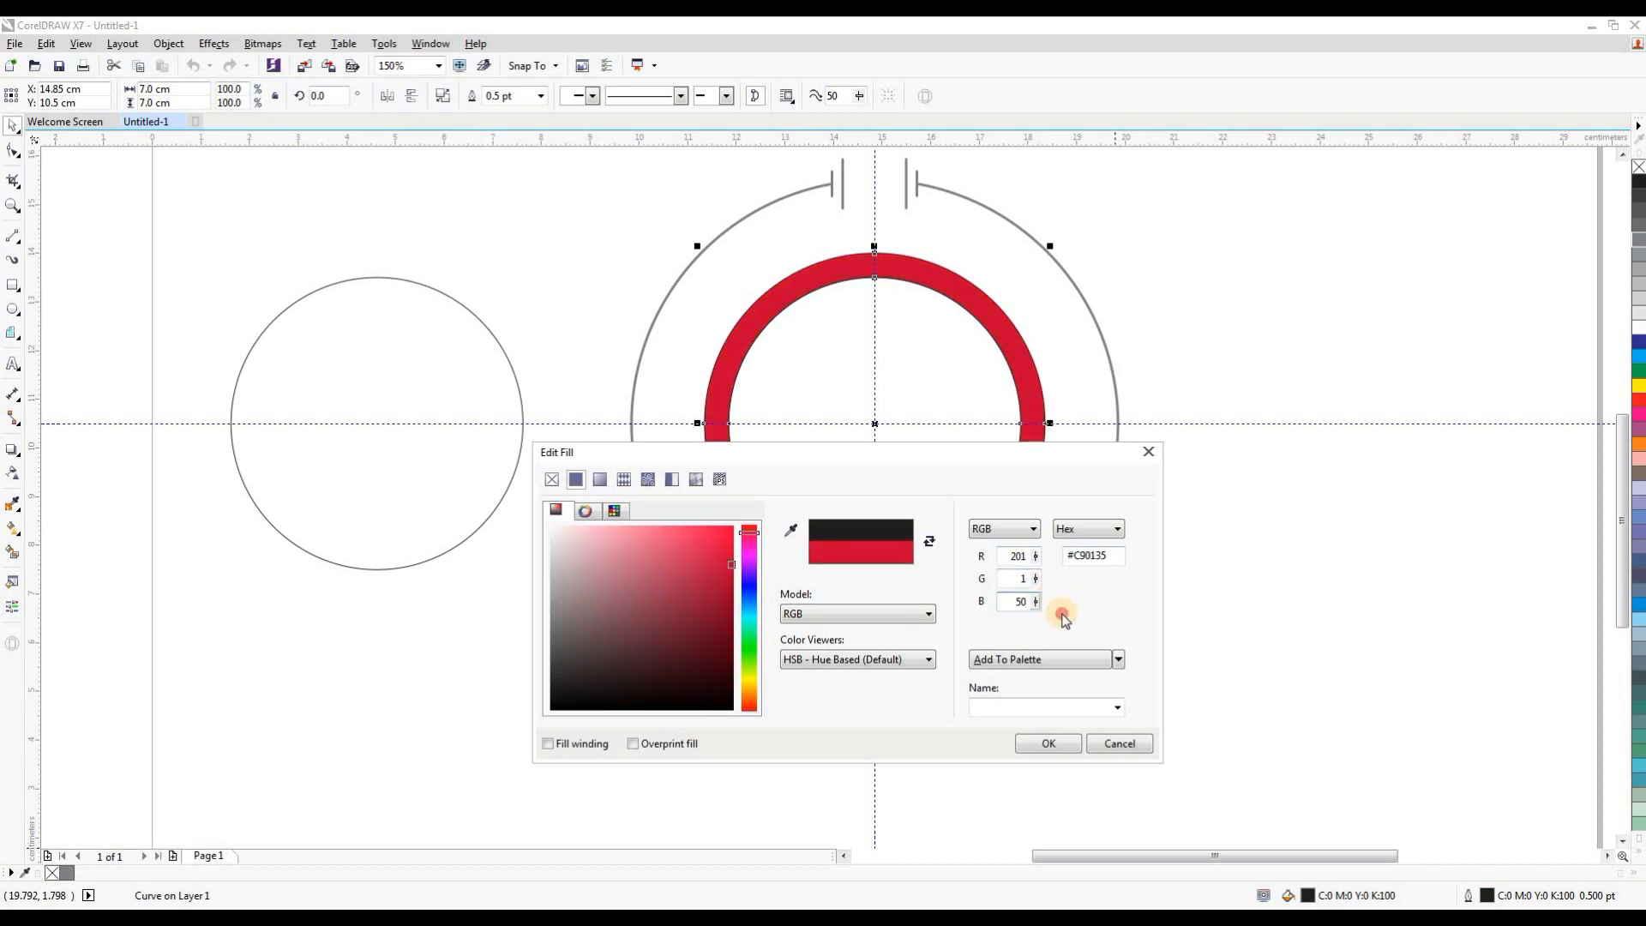
click(1046, 742)
Step: Remove the outline from the red ring by setting its outline width to None
click(826, 287)
click(826, 287)
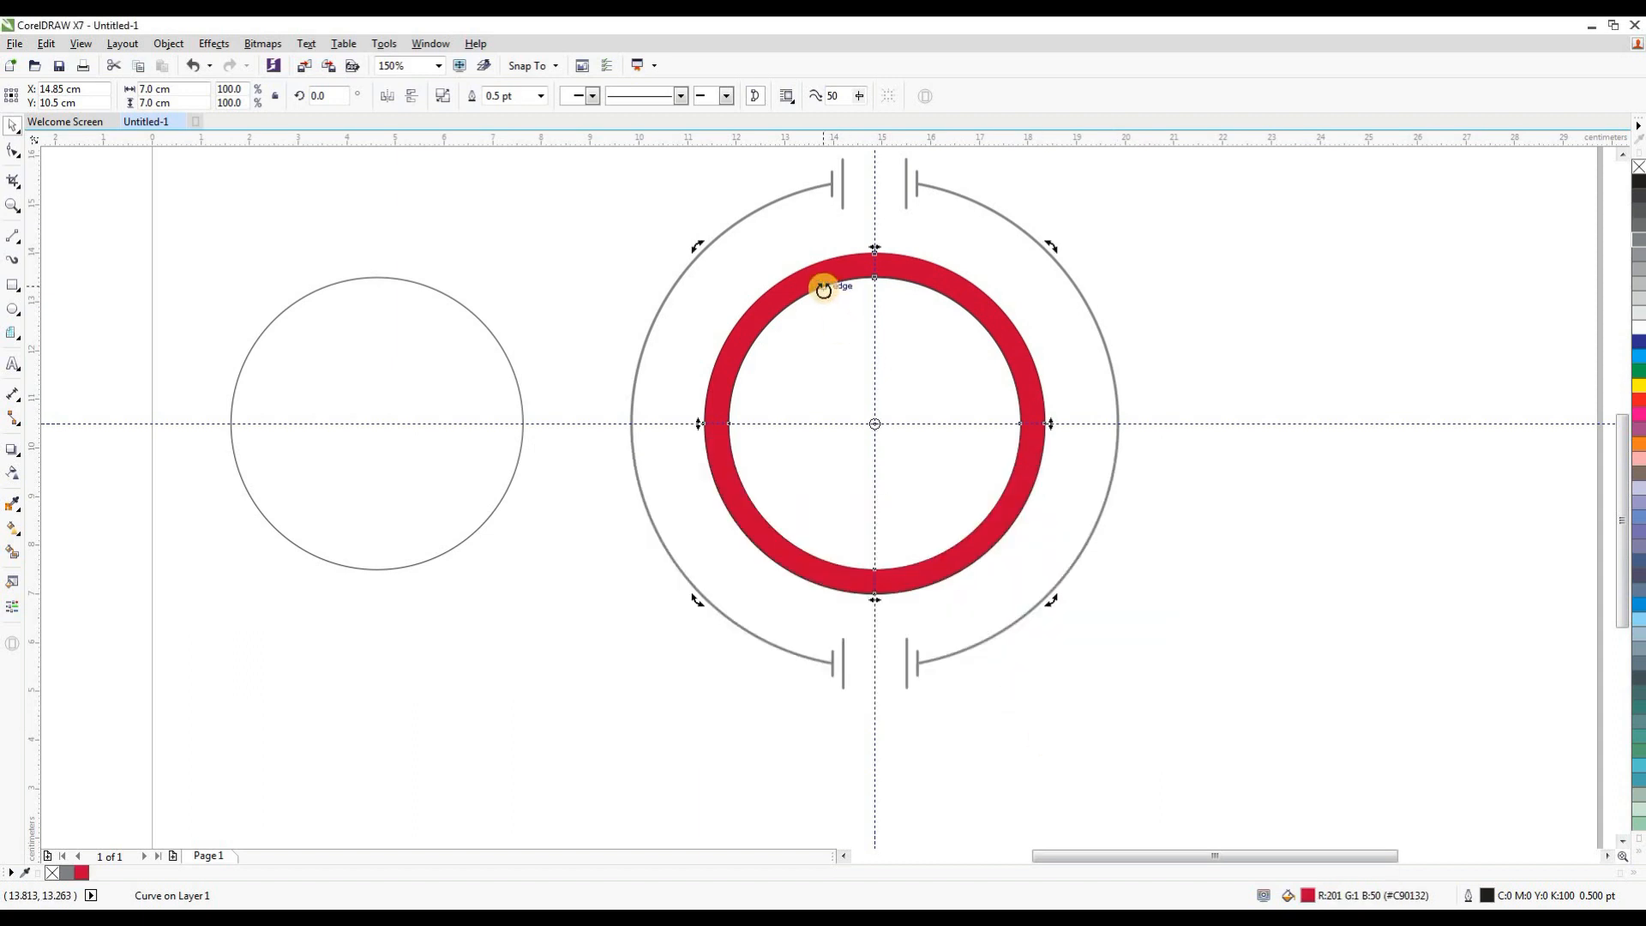
click(541, 96)
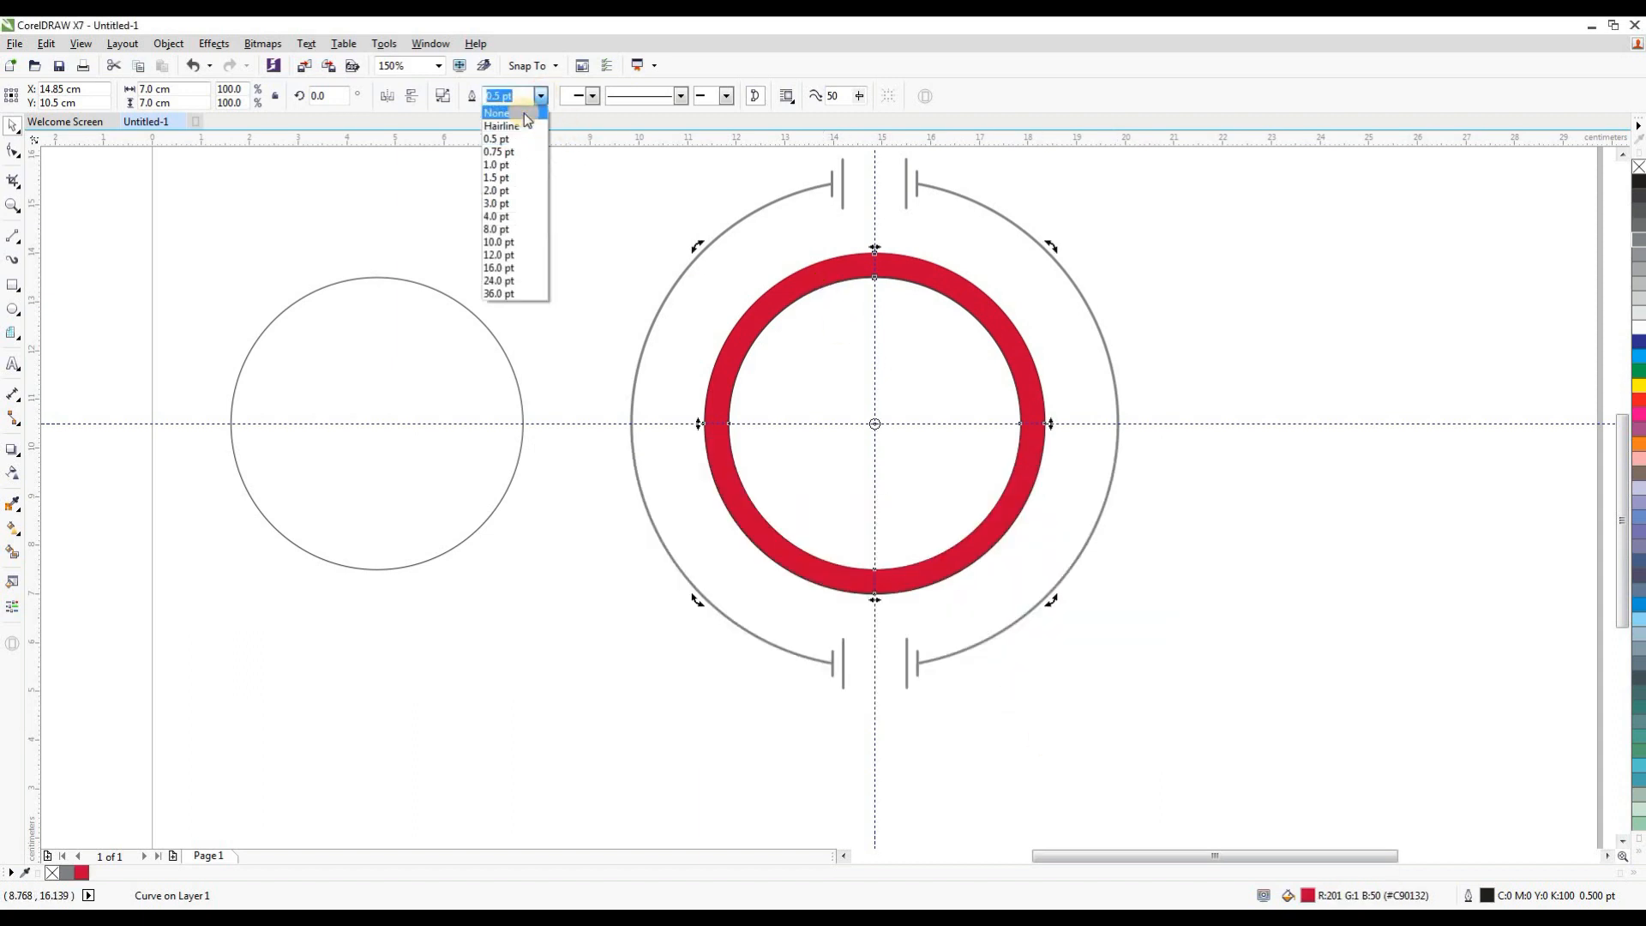
click(526, 118)
Step: Resize the loose circle beside the arcs to 6.5 × 6.5 cm and set its outline width to 3.0 pt
click(455, 300)
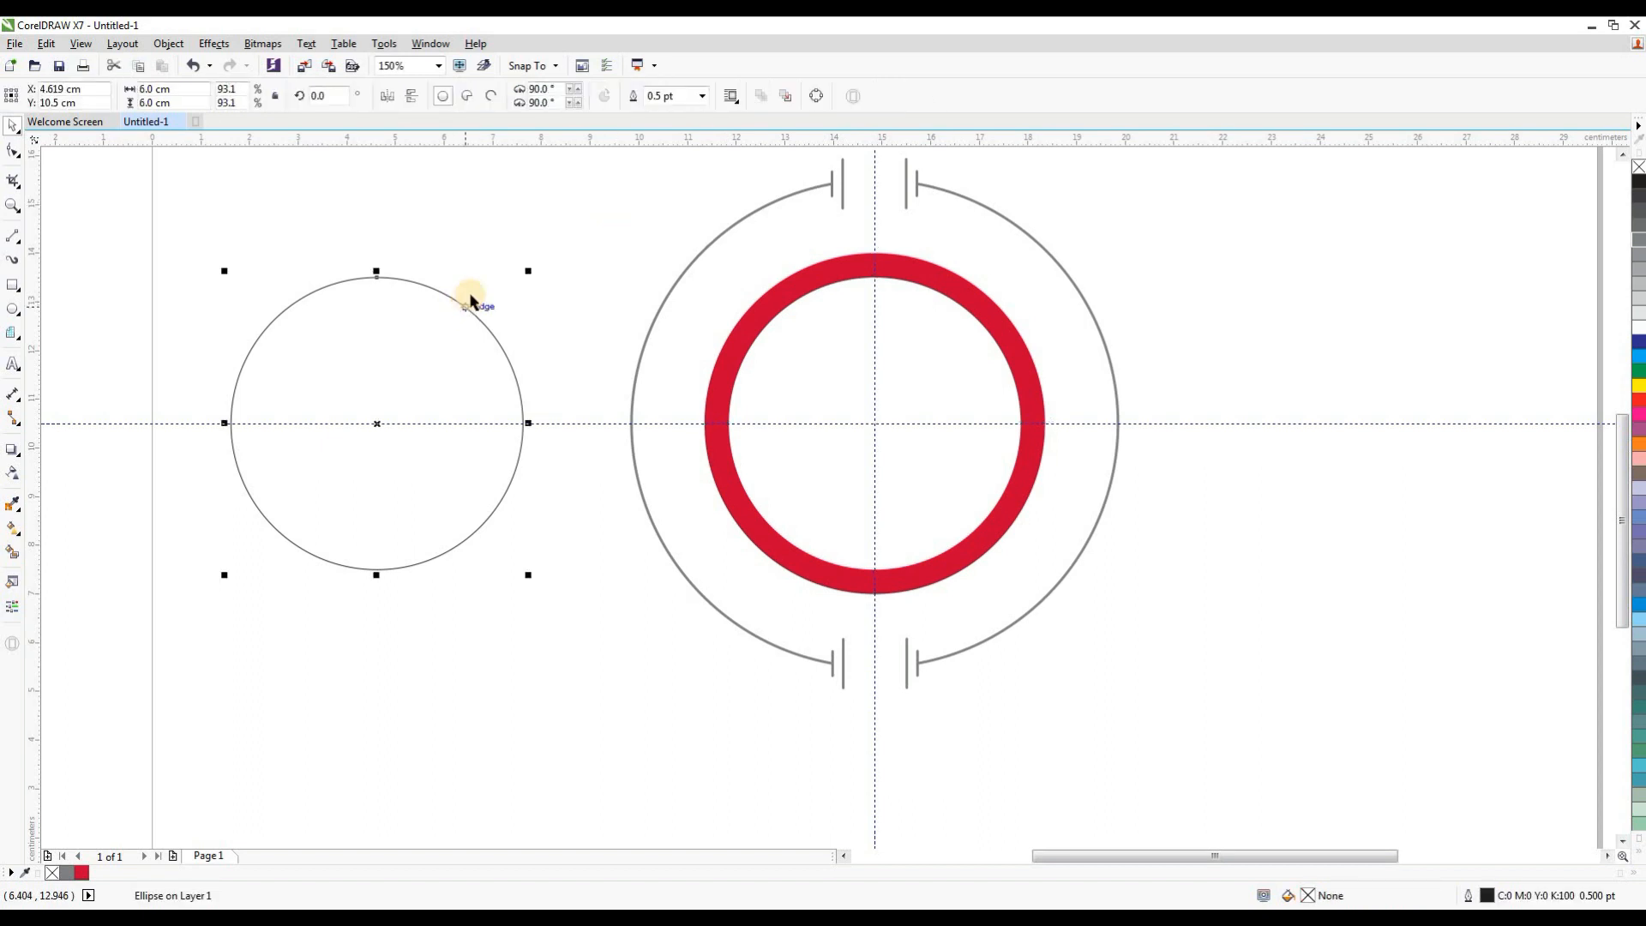
click(191, 89)
key(Return)
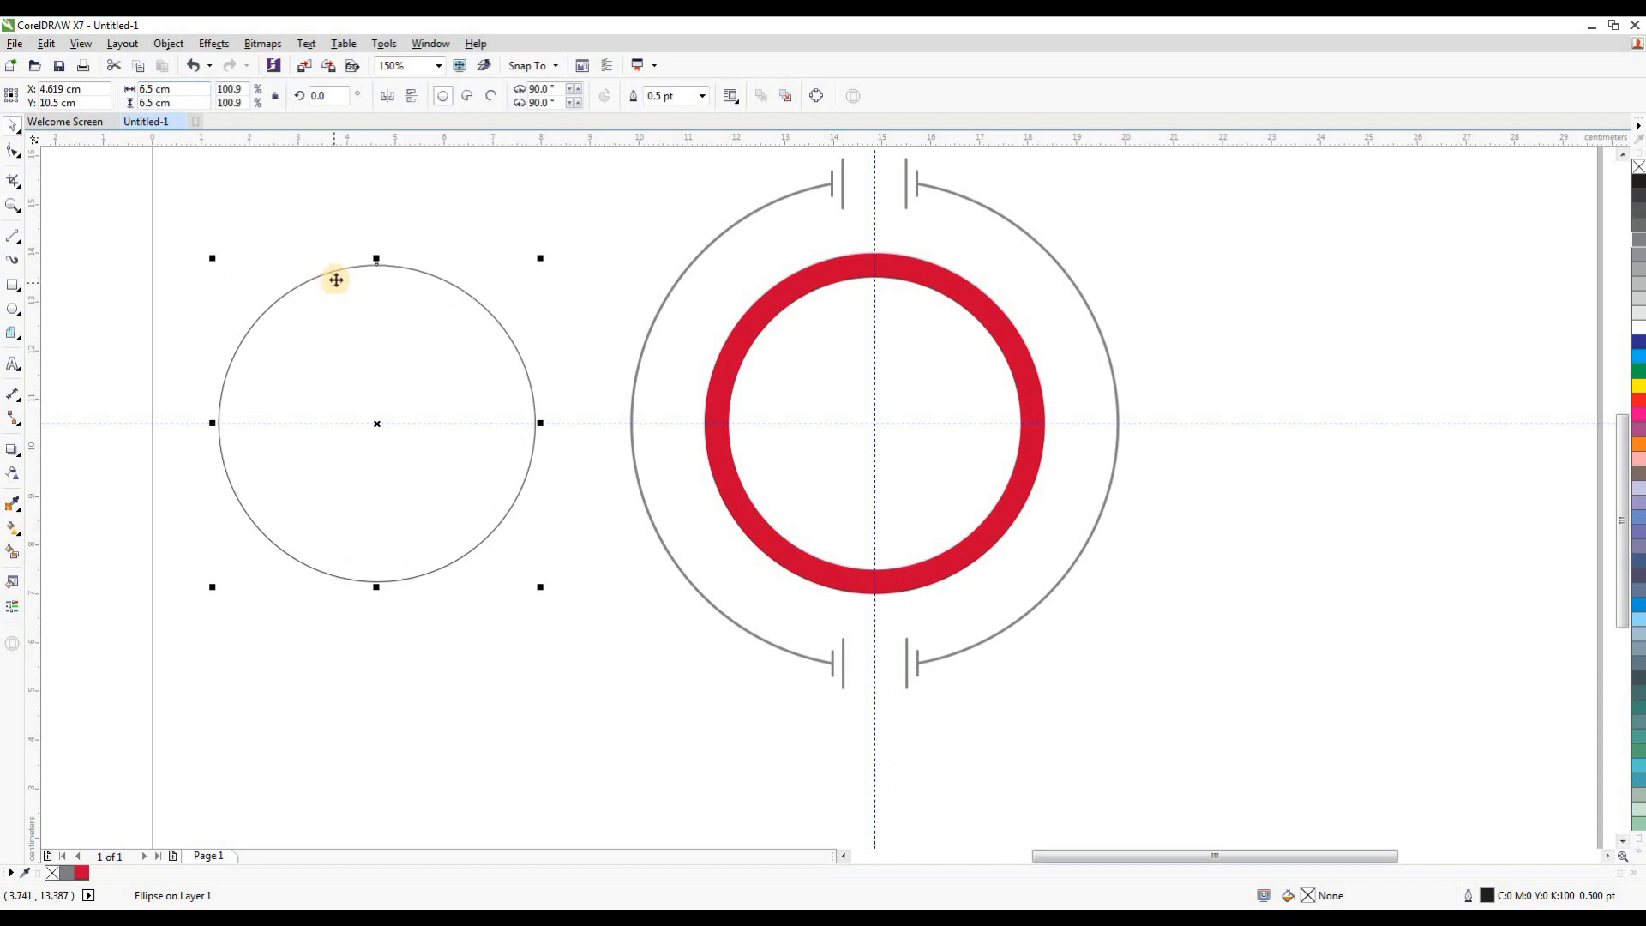
click(701, 95)
click(663, 203)
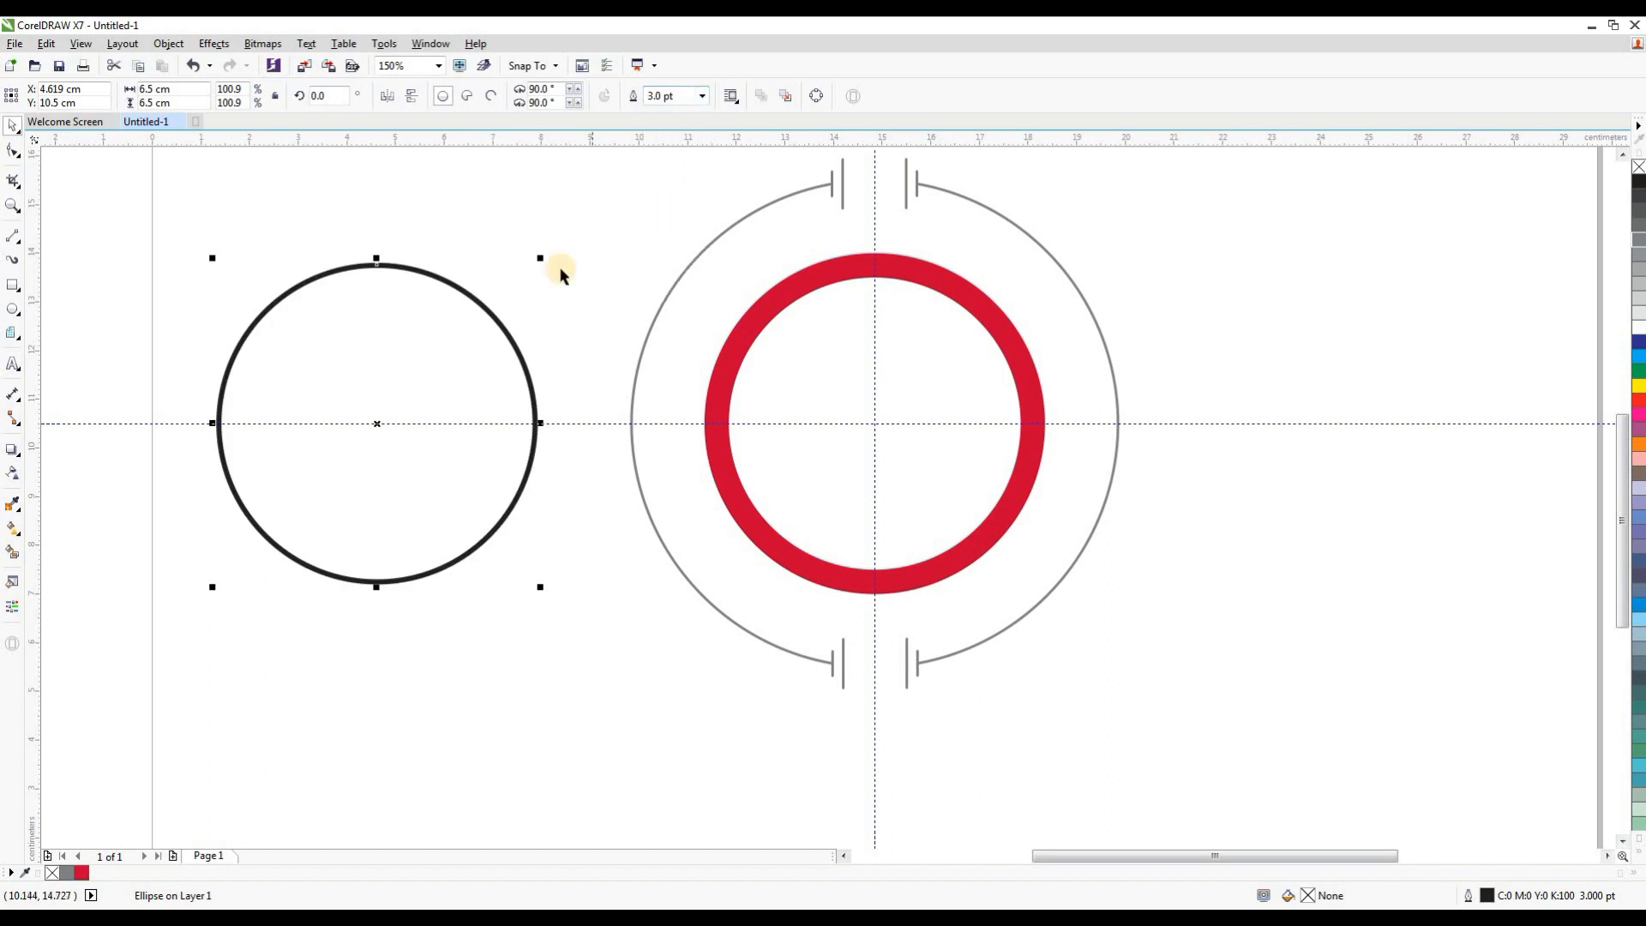
Step: Color the 6.5 cm circle's outline white and center the circle on the guideline intersection over the red ring
double_click(1485, 896)
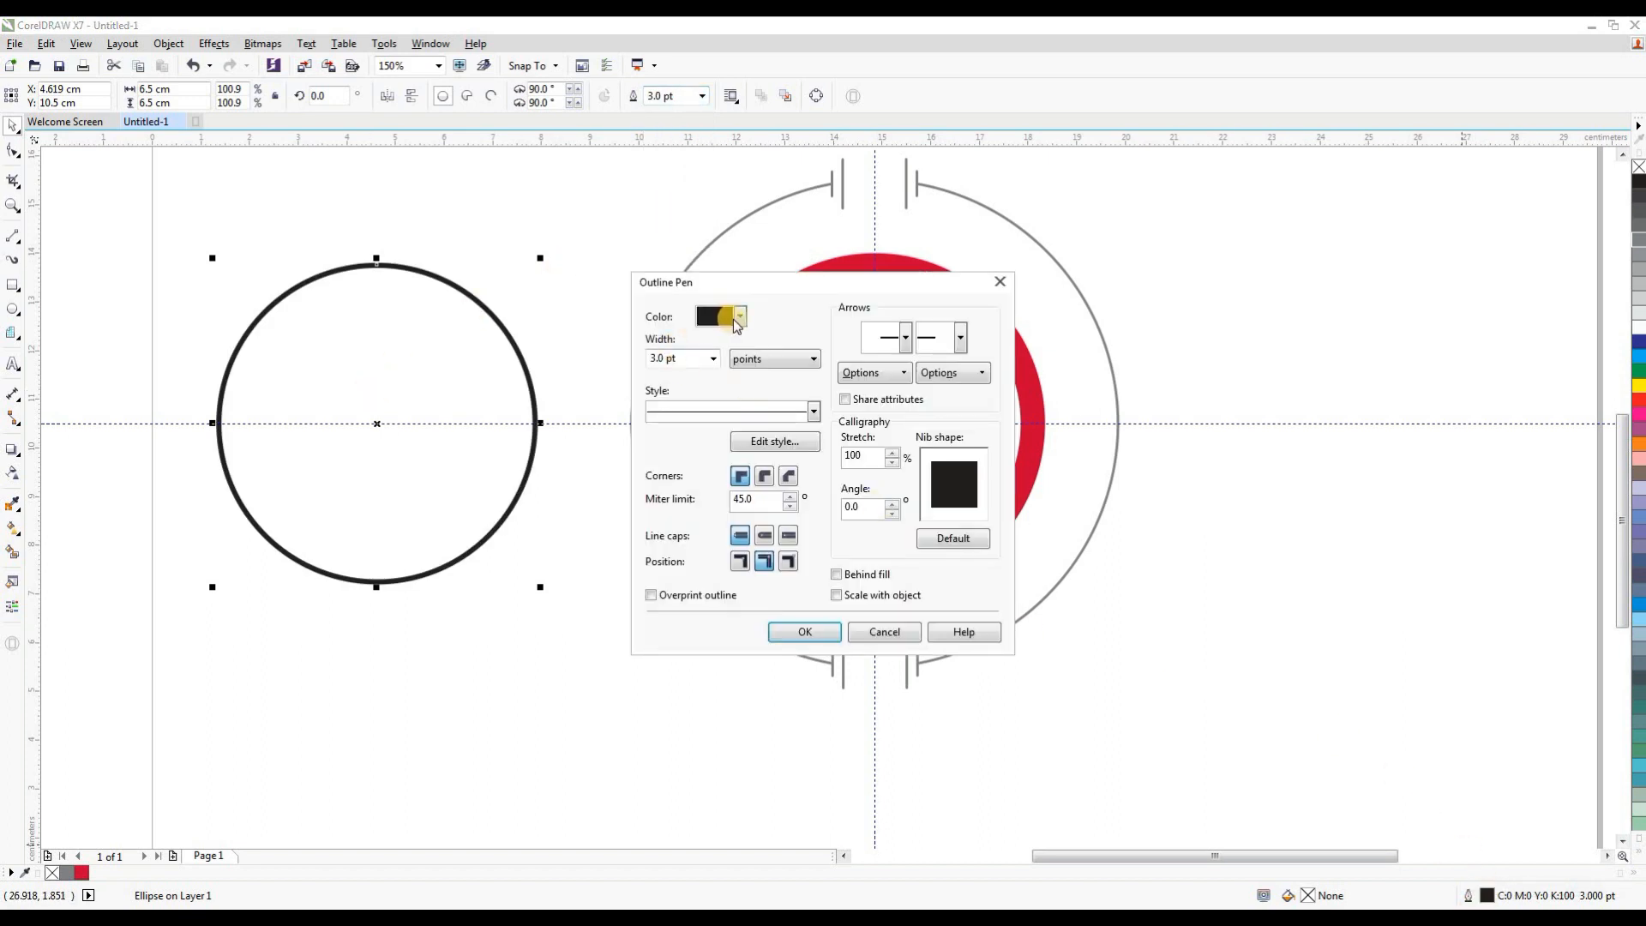
click(735, 319)
click(759, 354)
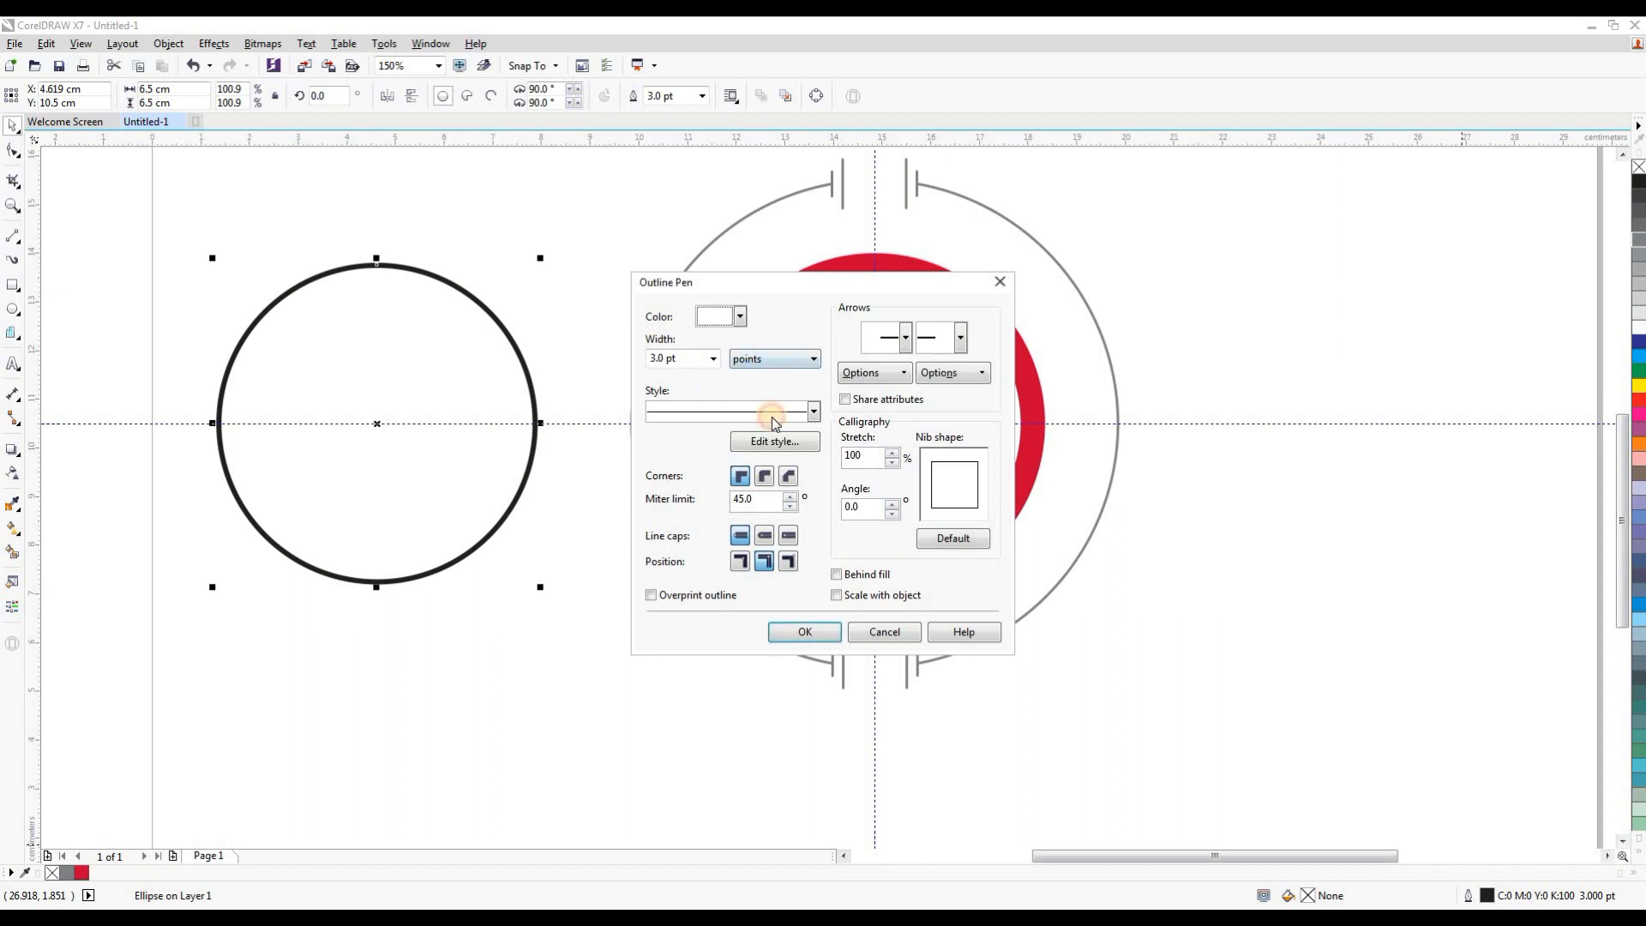
click(805, 632)
drag(376, 426, 874, 423)
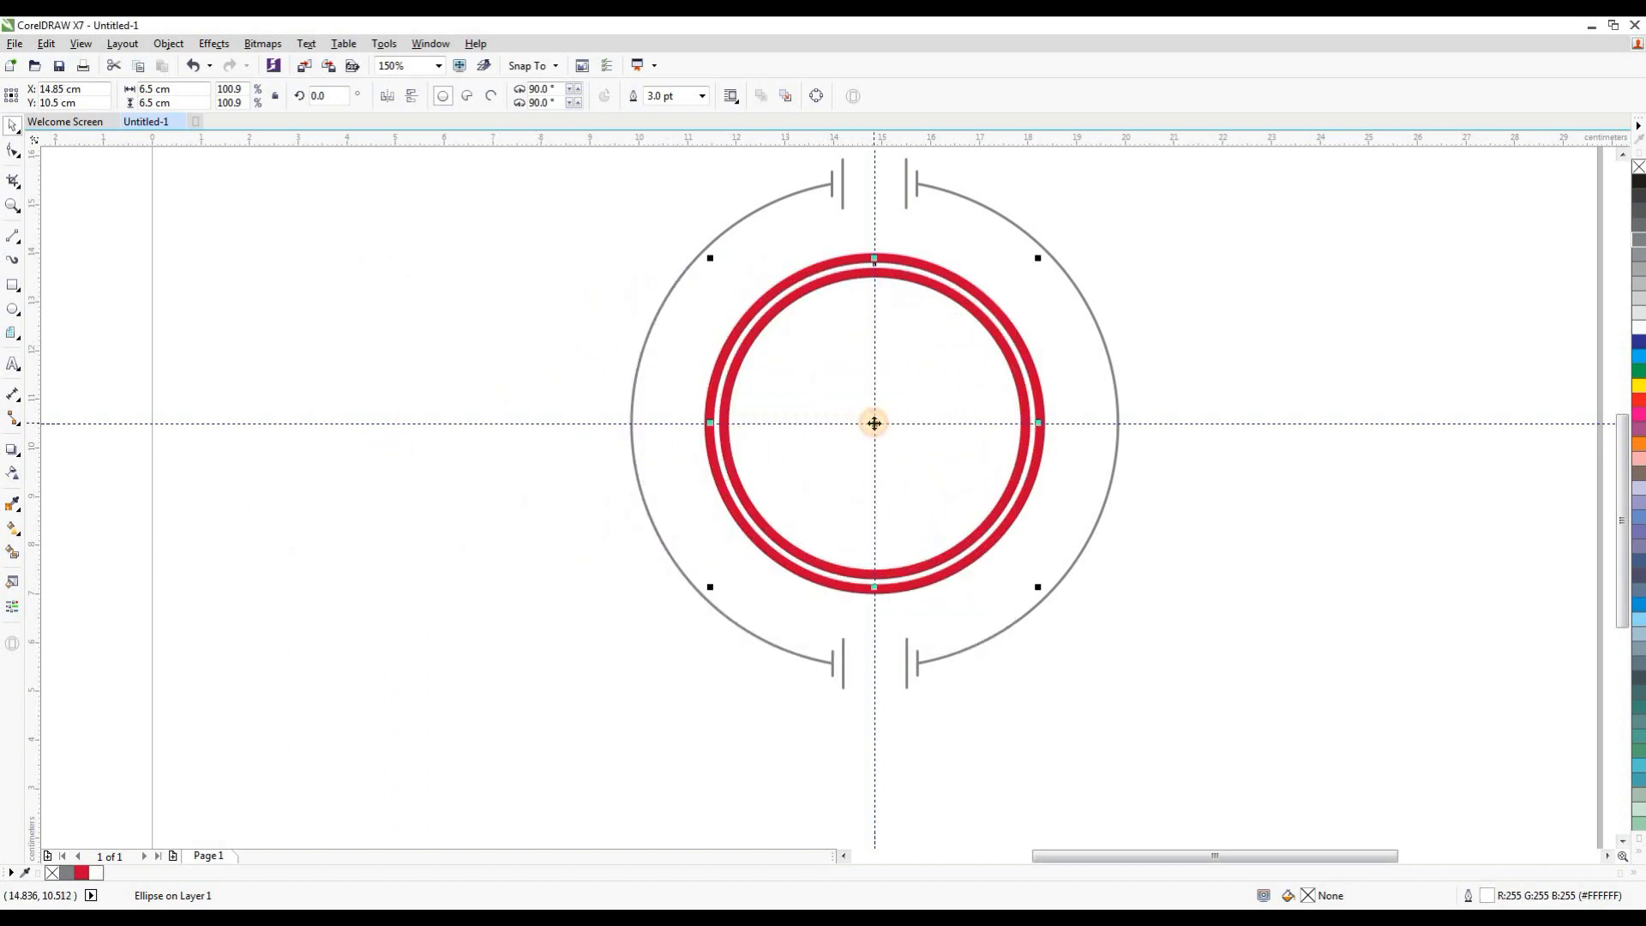
click(528, 513)
Step: Draw a rectangle to the left of the arcs and set its size to 5 × 1.5 cm
scroll(528, 513, down, 2)
scroll(590, 422, up, 2)
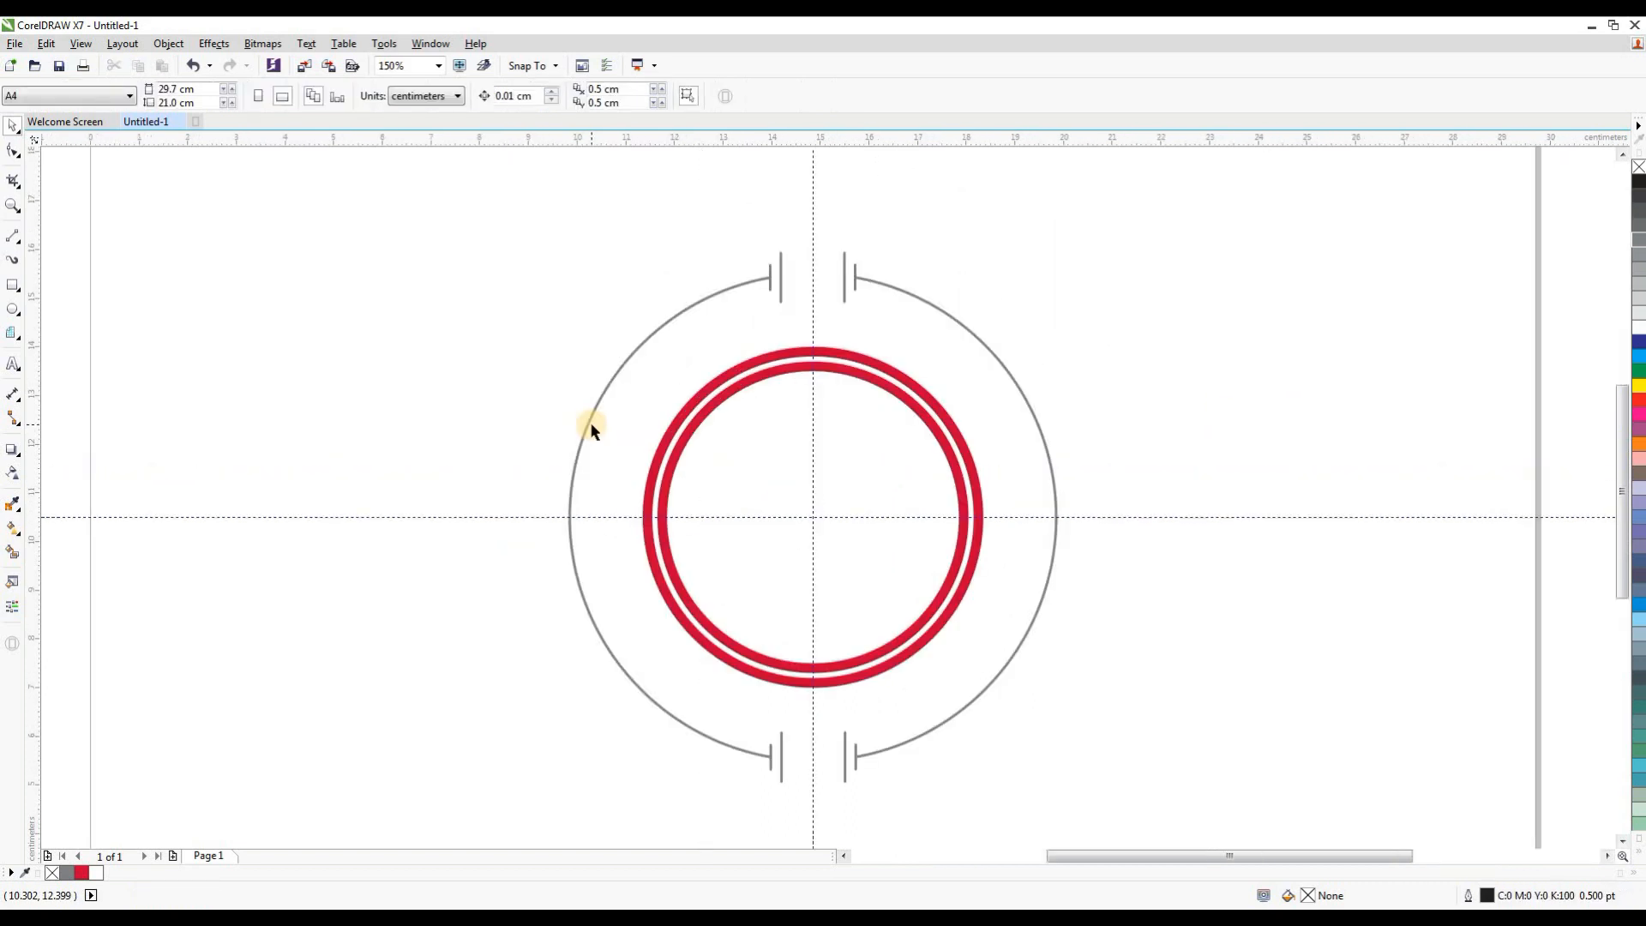
scroll(727, 518, down, 2)
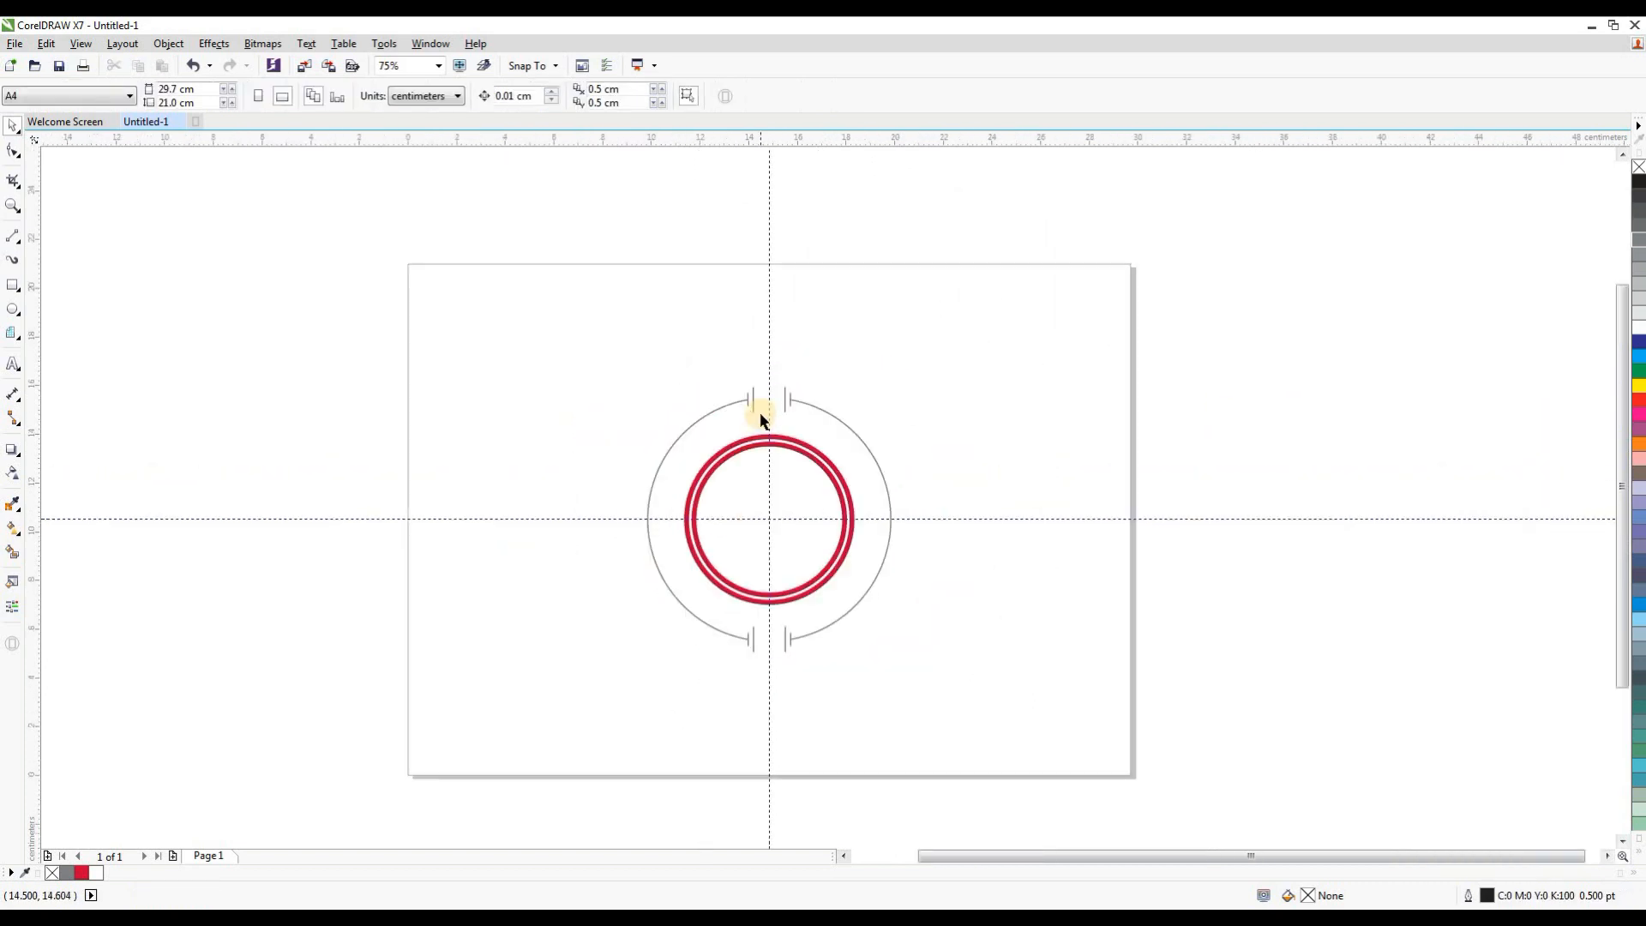
scroll(761, 419, up, 2)
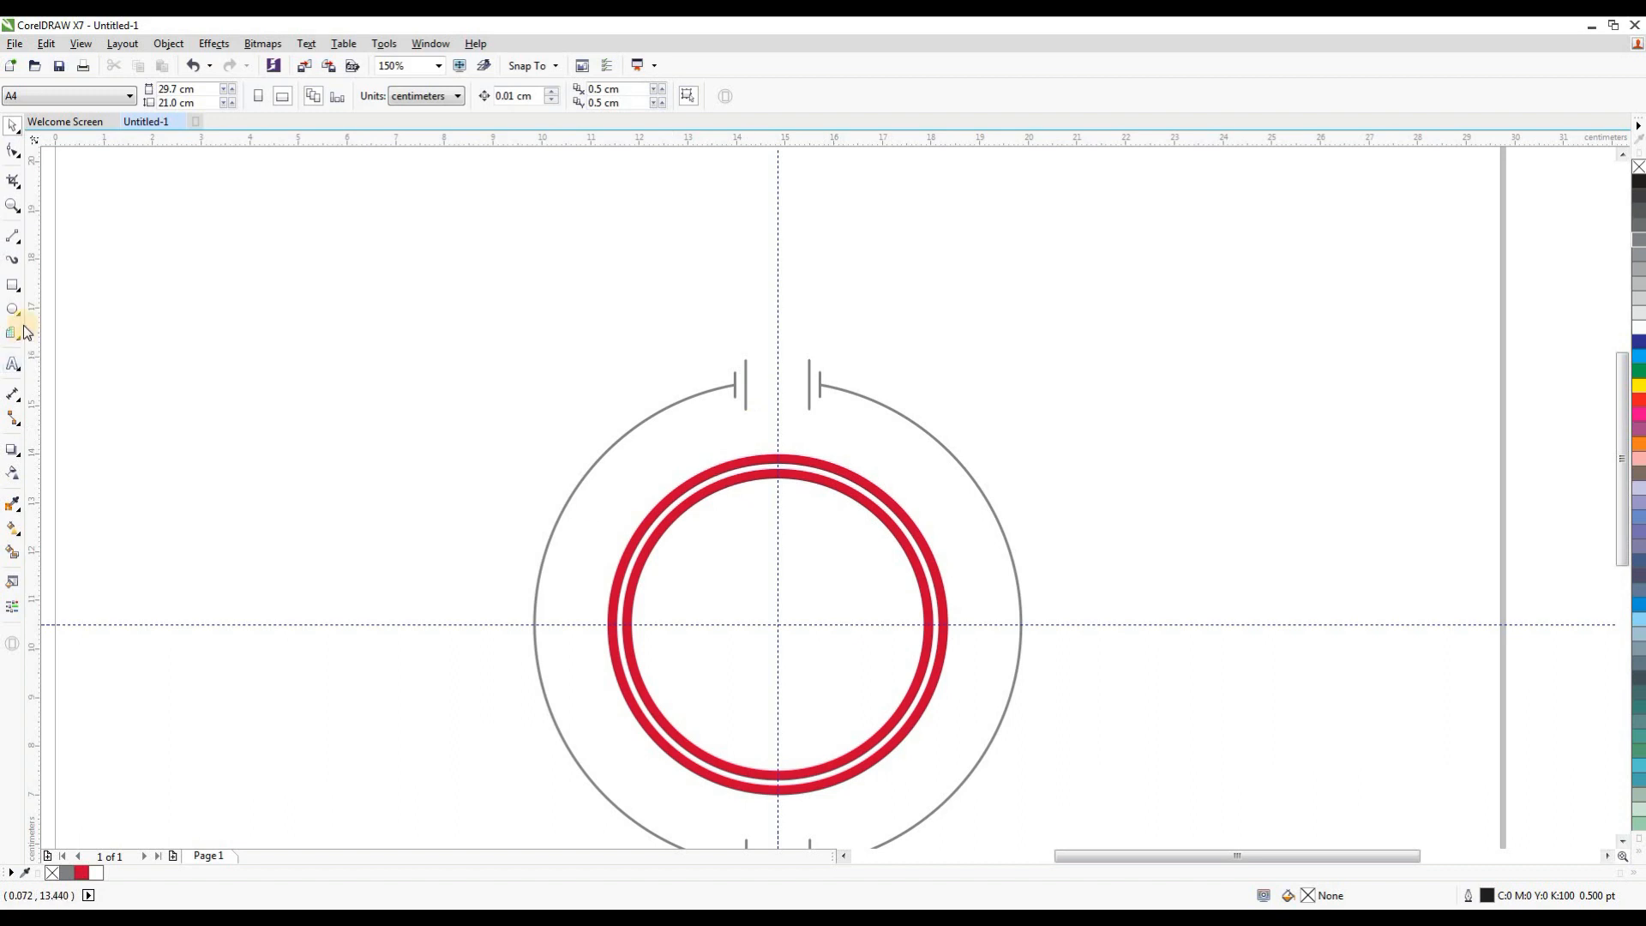
click(13, 288)
drag(305, 605, 482, 664)
click(161, 90)
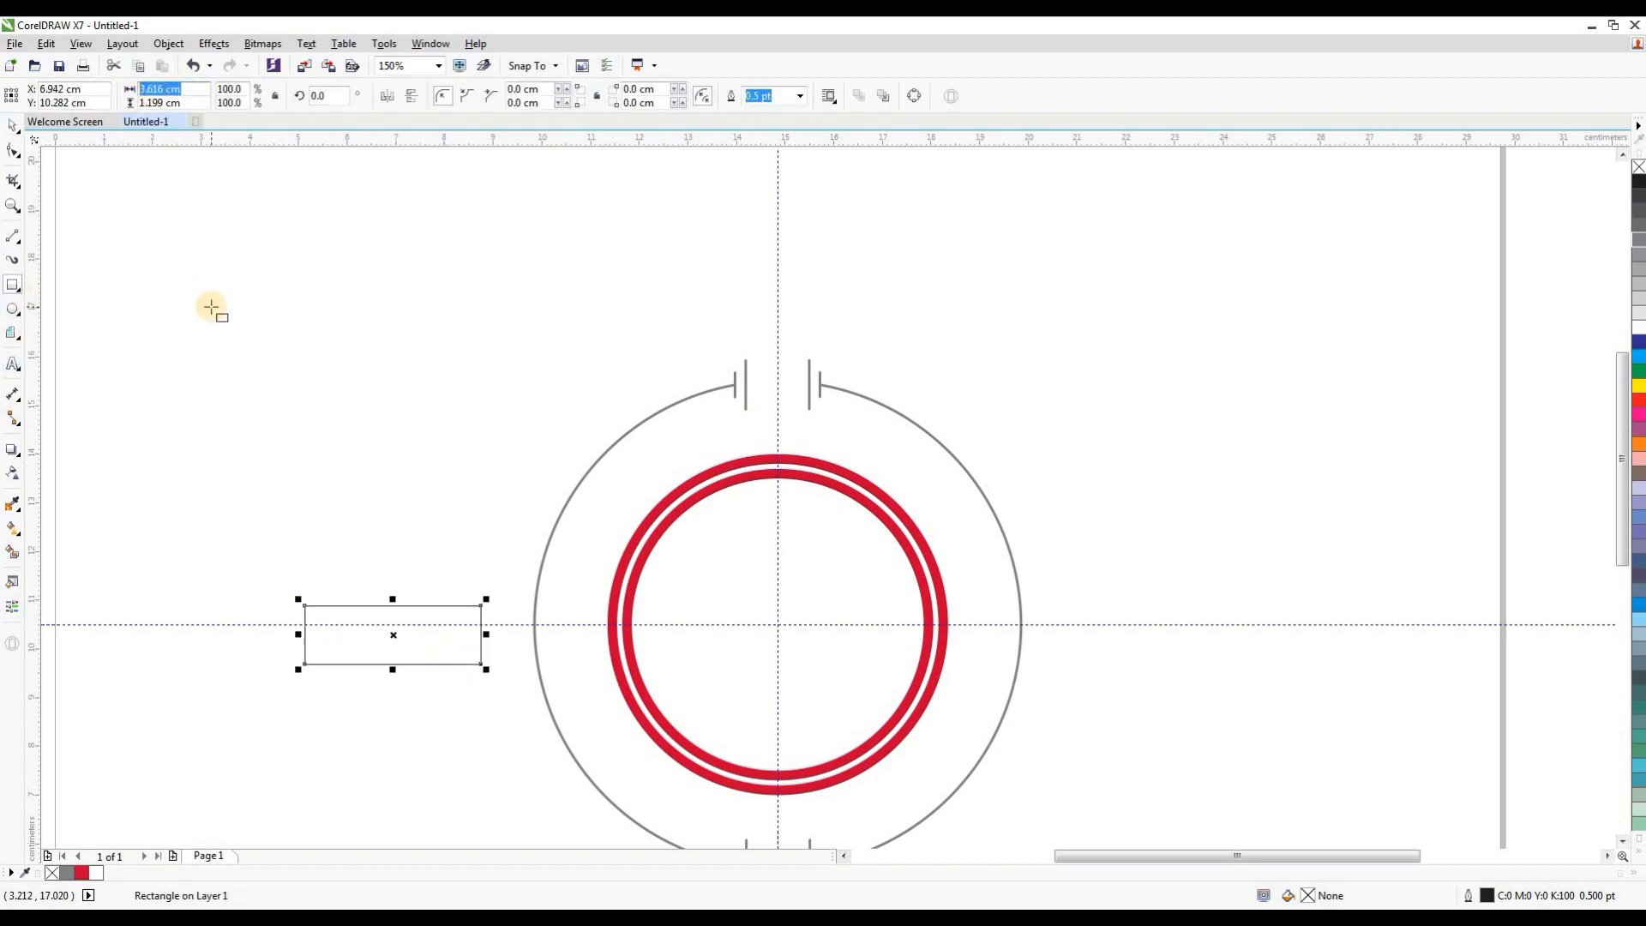
text(5)
click(163, 103)
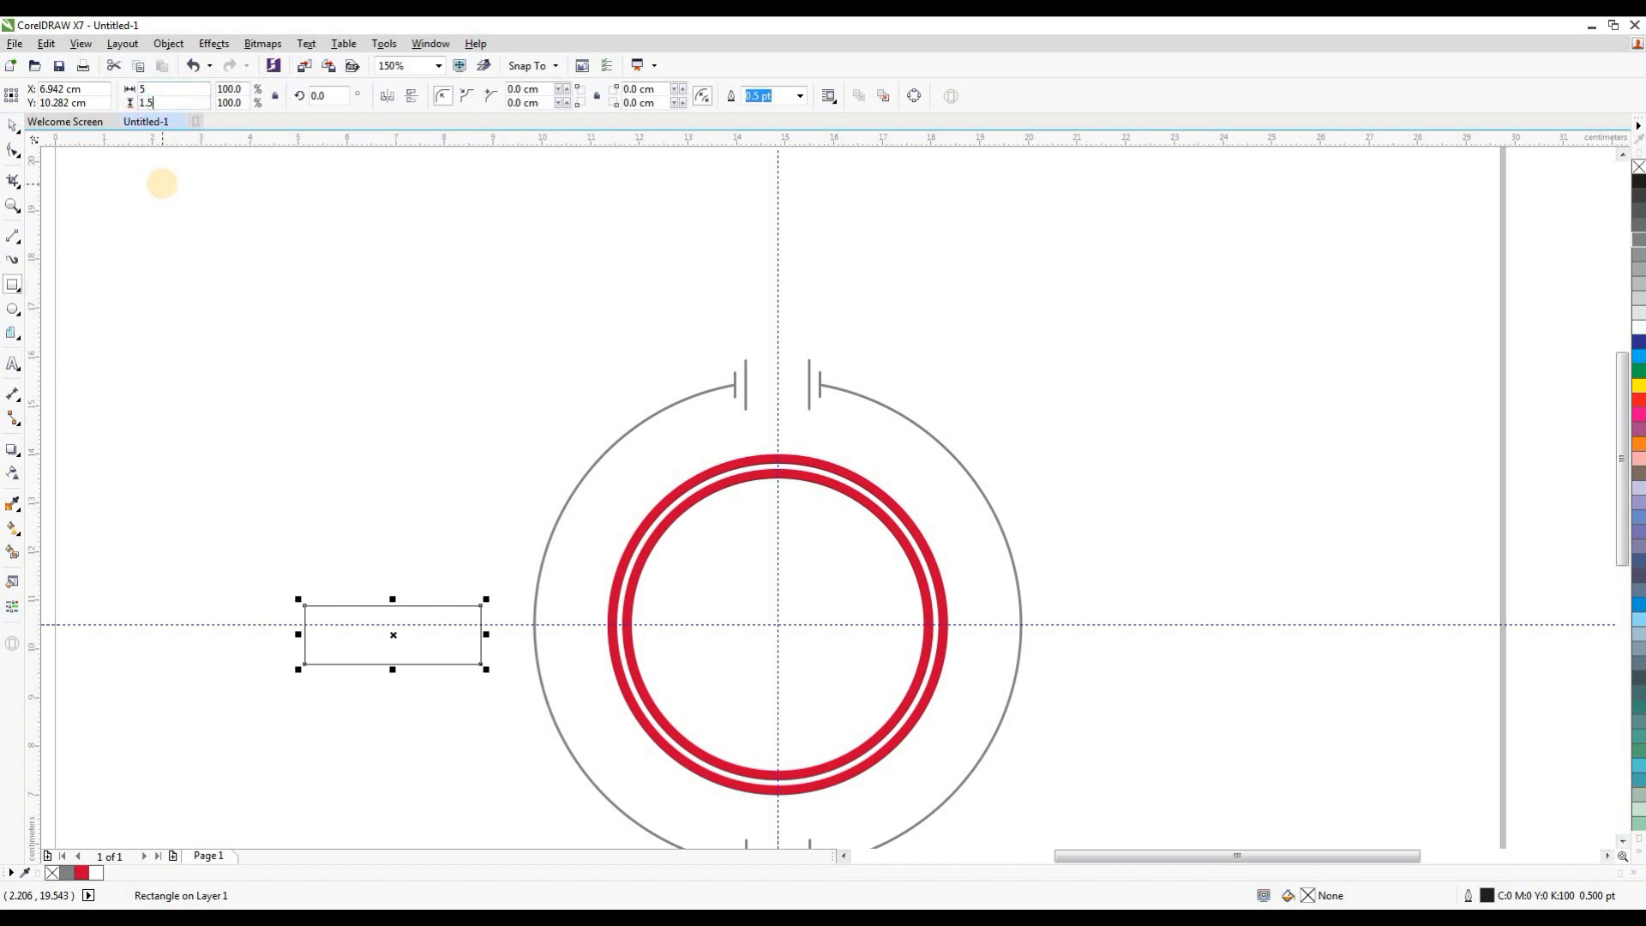
key(Return)
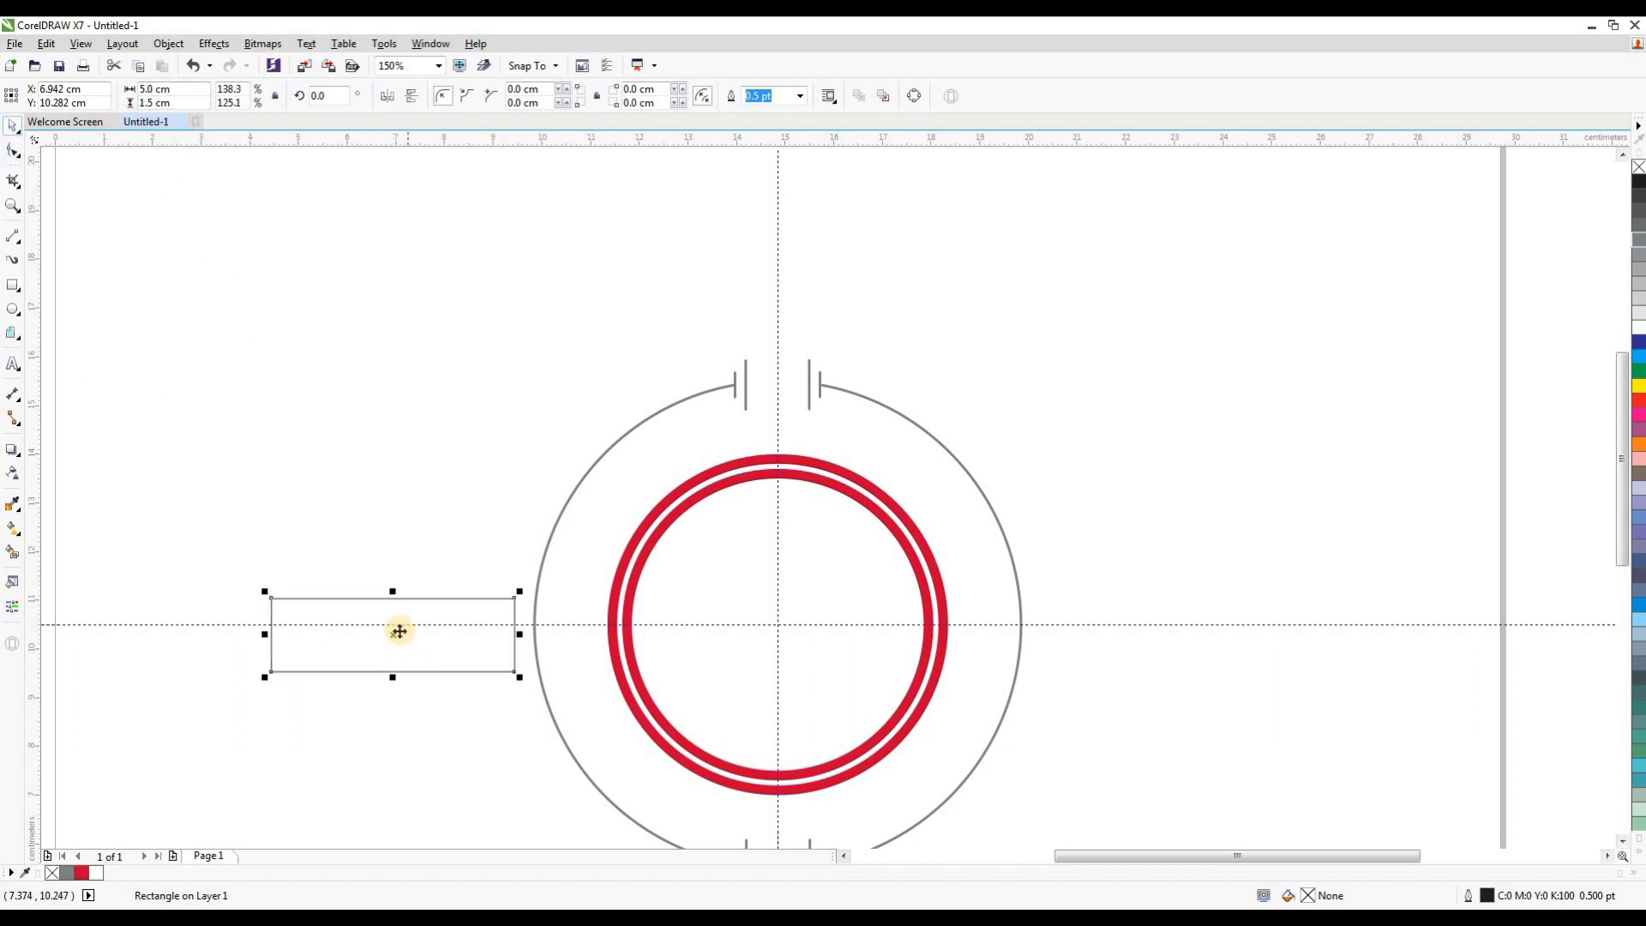
Step: Move the rectangle across the left side of the arc and red ring, centered vertically on the horizontal guideline
drag(390, 631, 512, 628)
scroll(653, 648, up, 1)
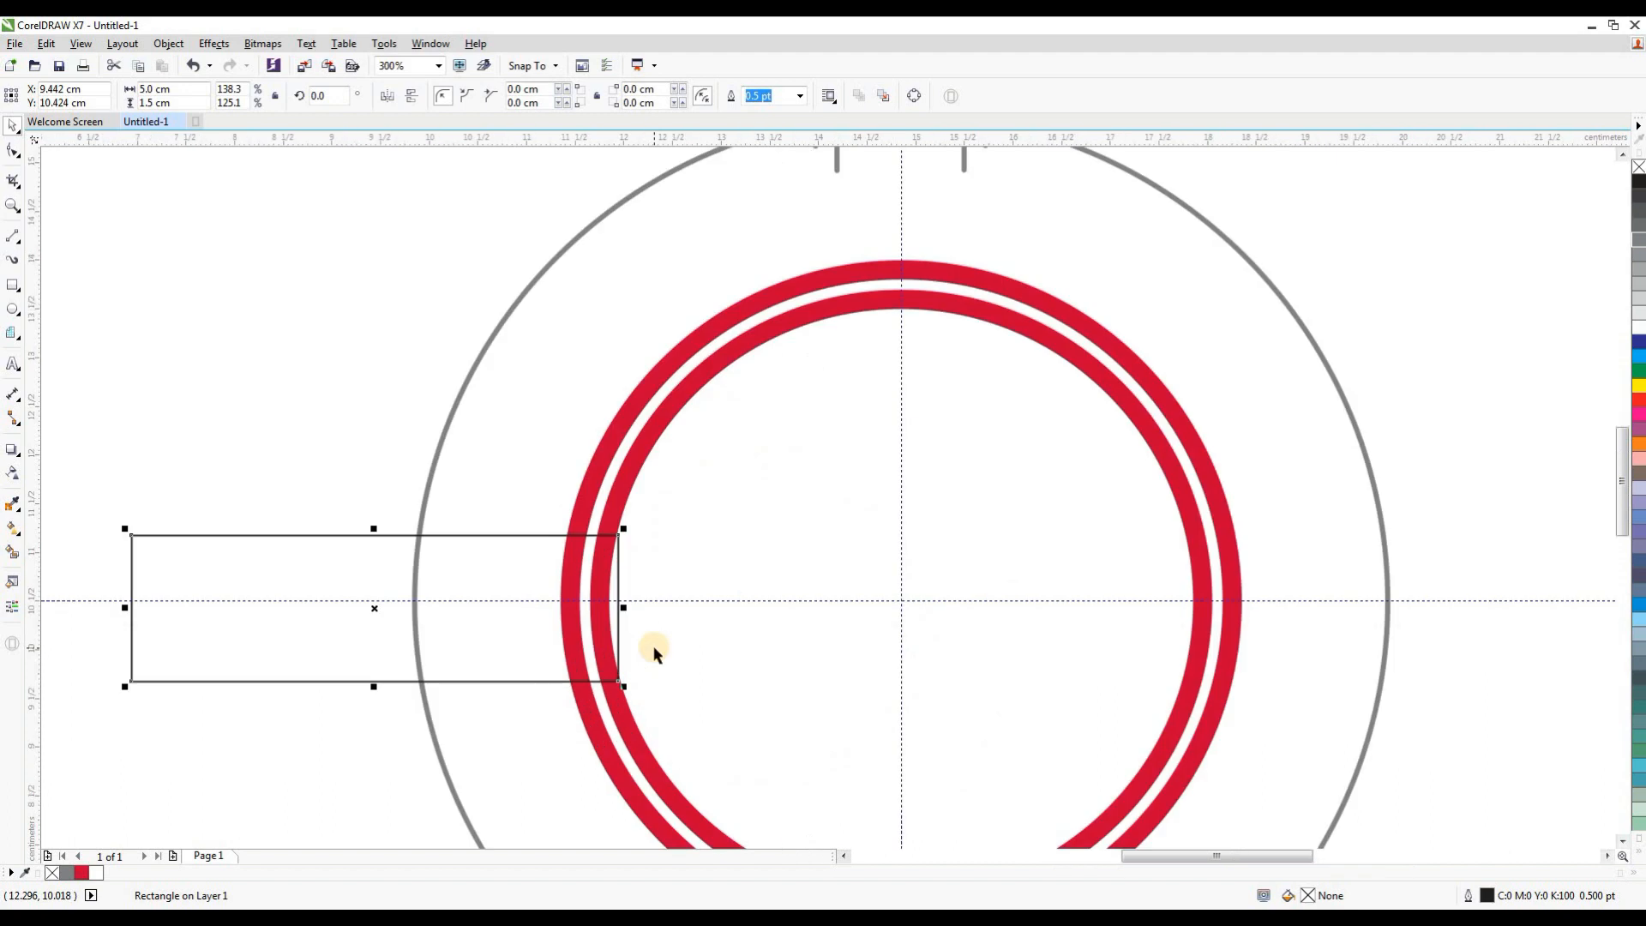
scroll(537, 650, up, 1)
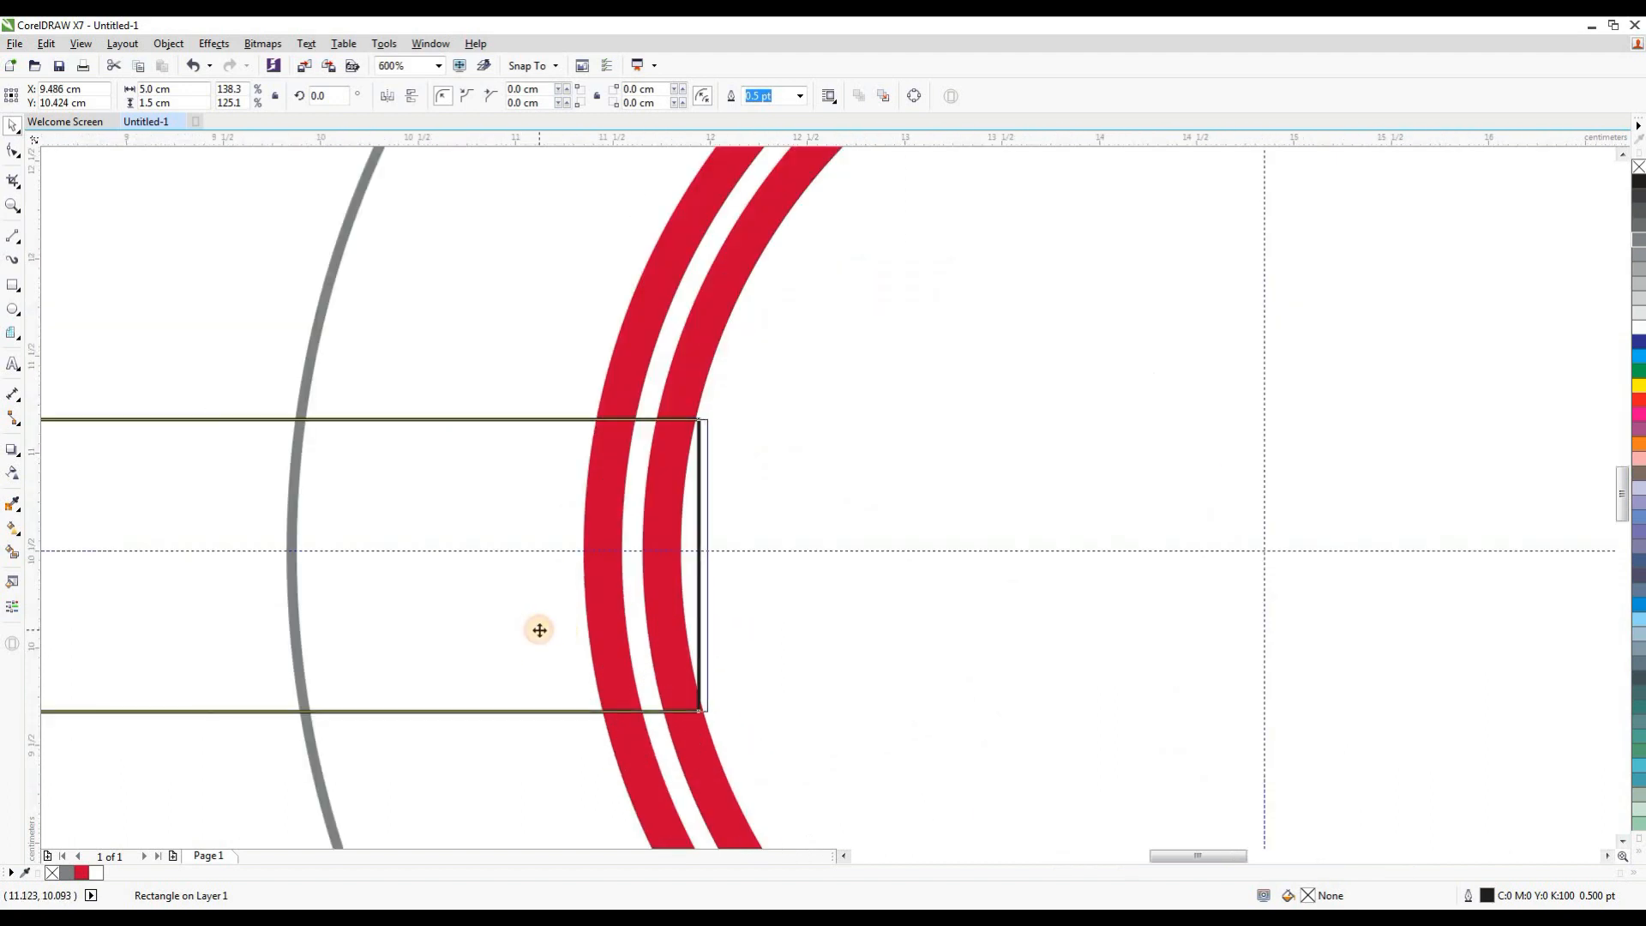
drag(539, 630, 540, 614)
scroll(610, 609, down, 2)
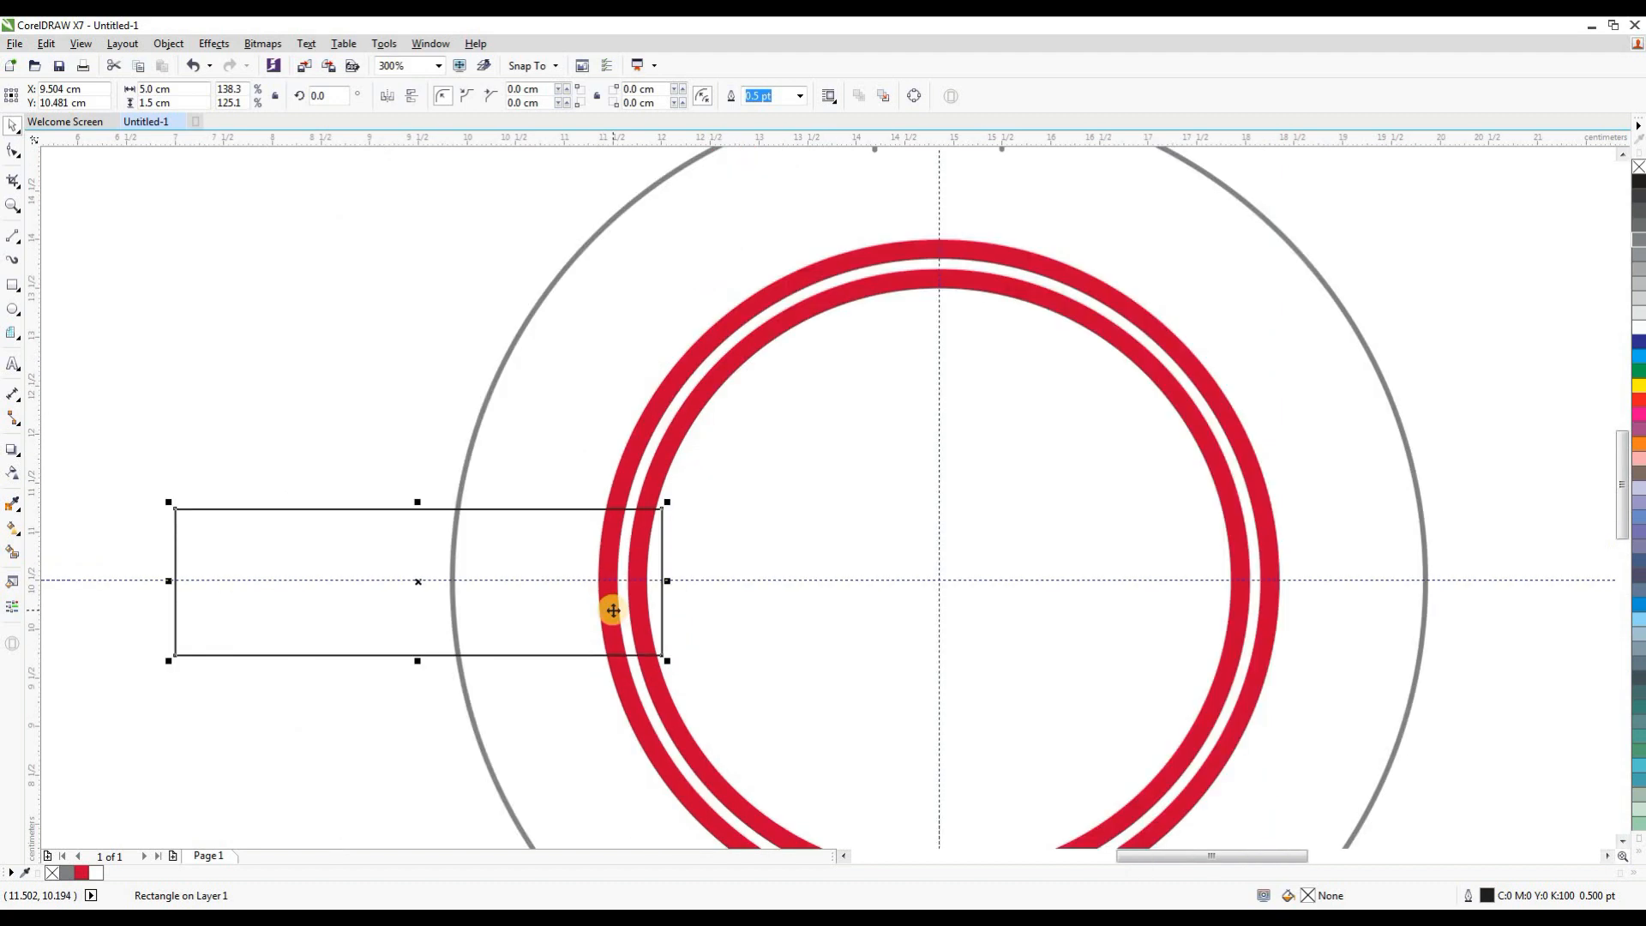
scroll(517, 642, up, 1)
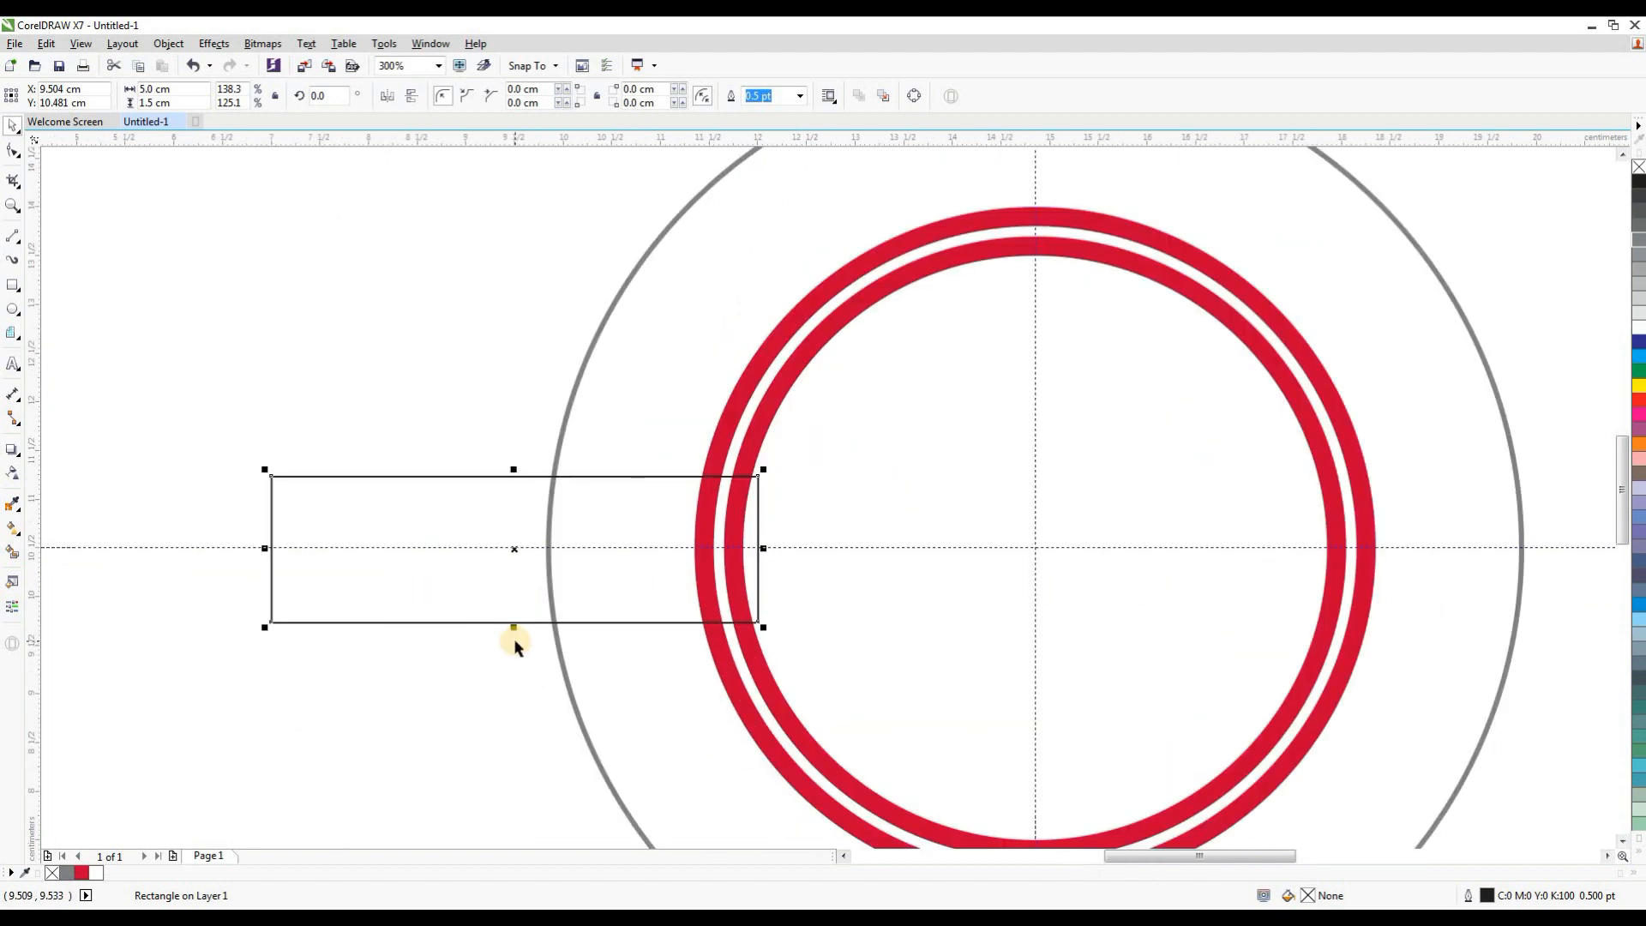
Step: Fill the rectangle with uniform white (C 0, M 0, Y 0, K 0)
double_click(1308, 896)
click(575, 487)
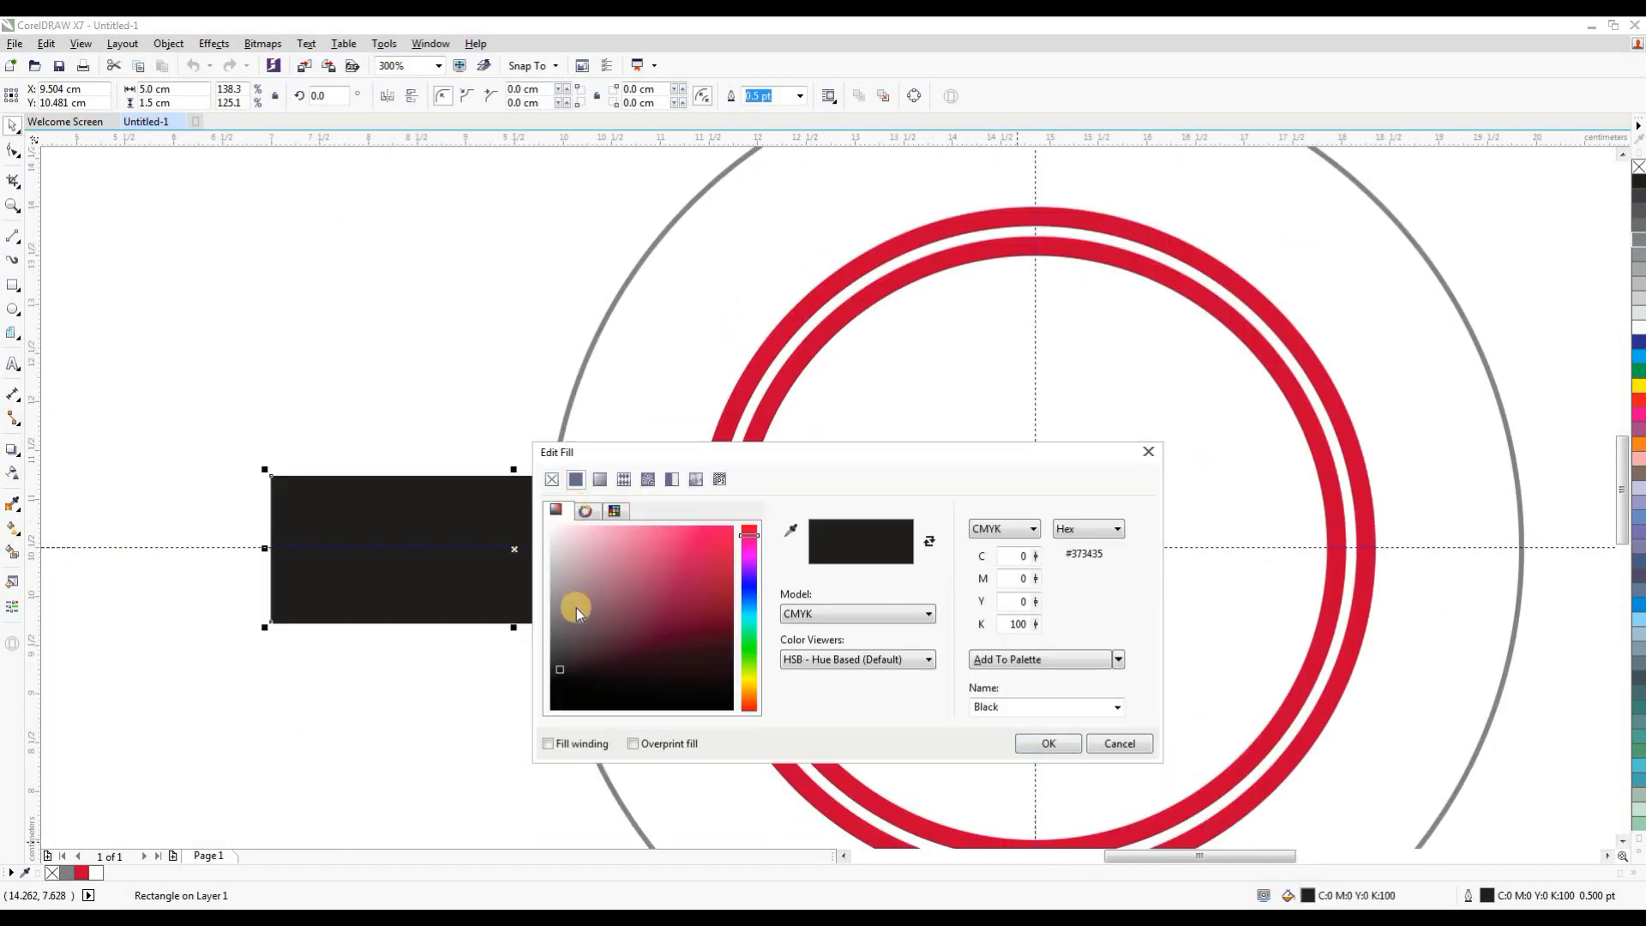
drag(576, 606, 542, 487)
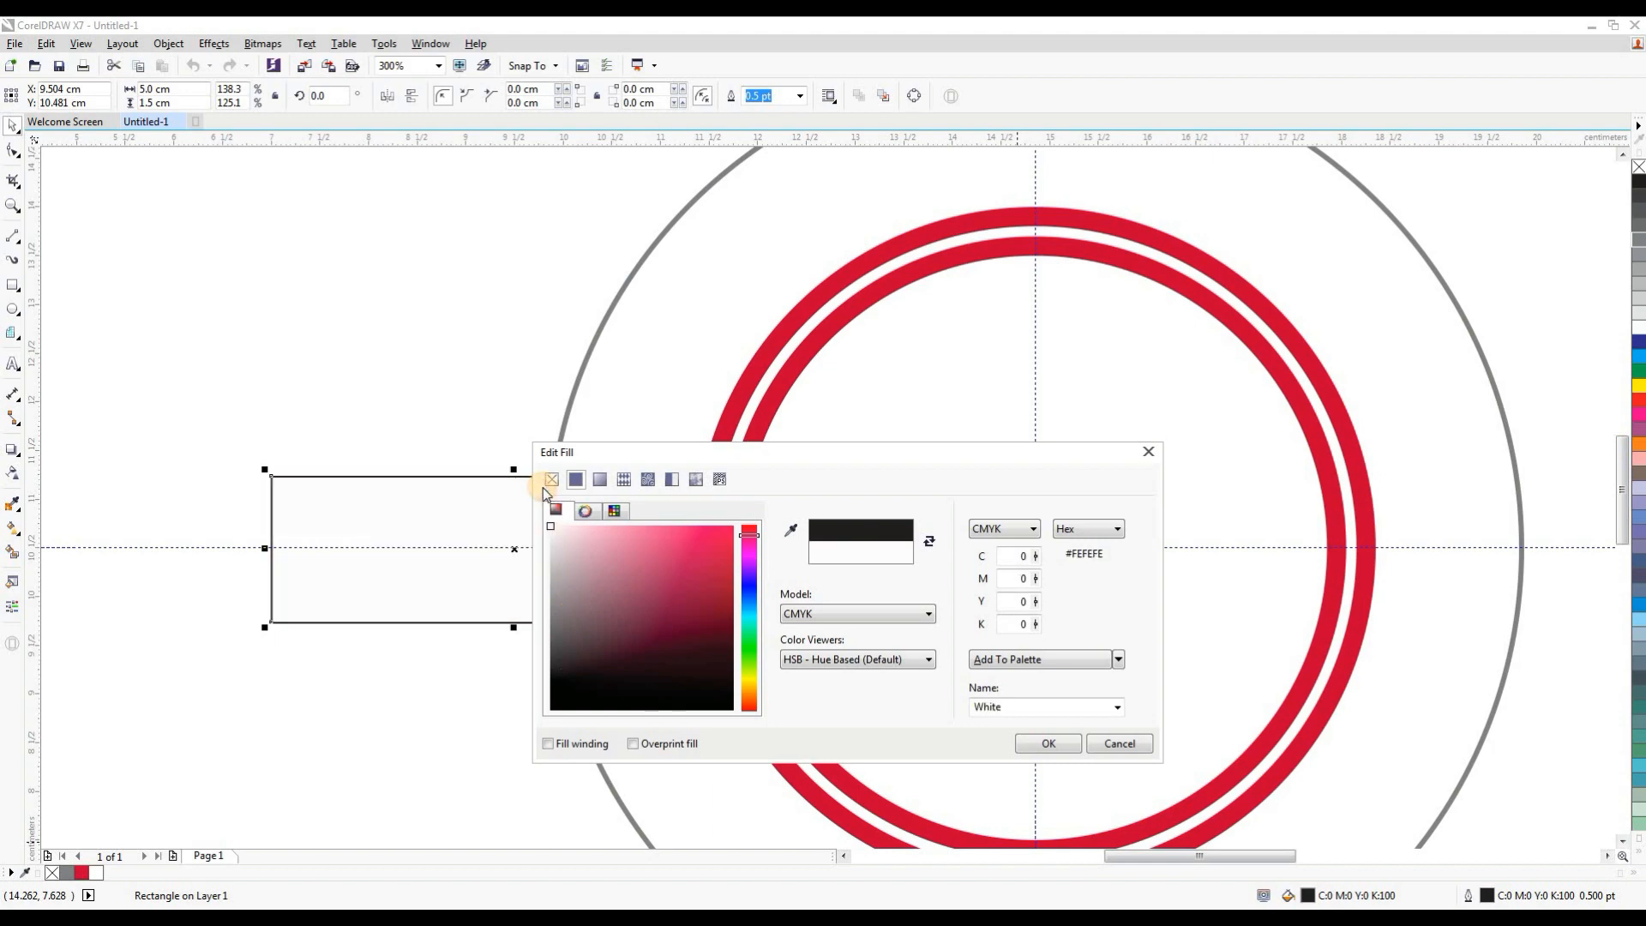
click(1050, 743)
Step: Duplicate the white rectangle and place the copy across the right side of the ring and arc on the horizontal guideline
scroll(660, 485, down, 1)
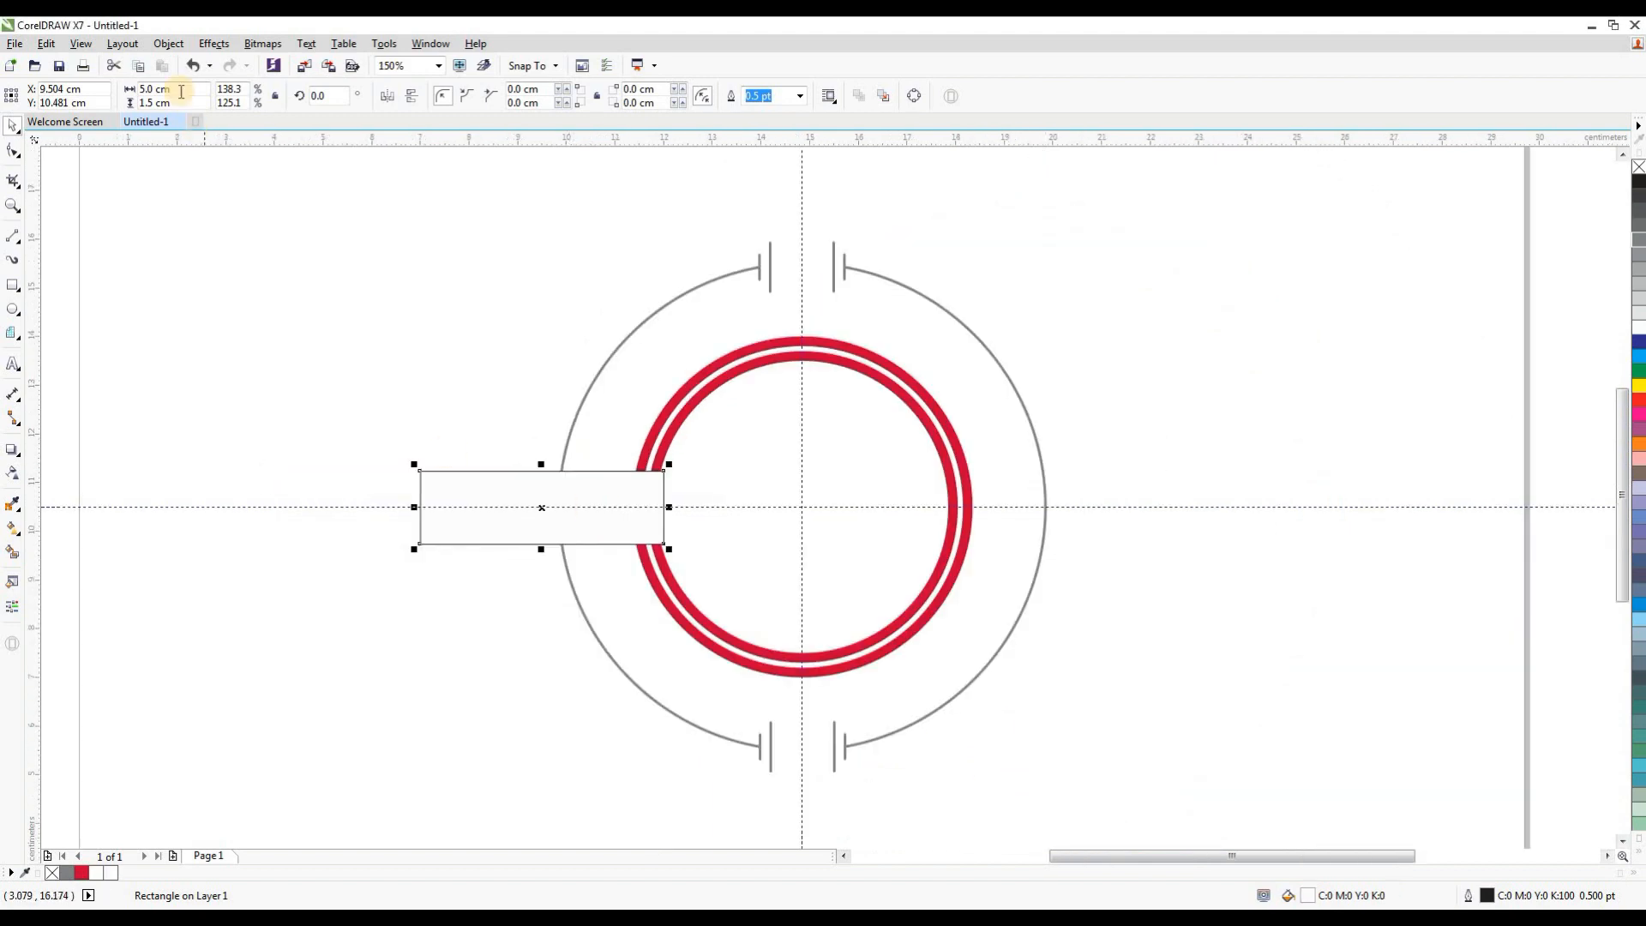
click(47, 44)
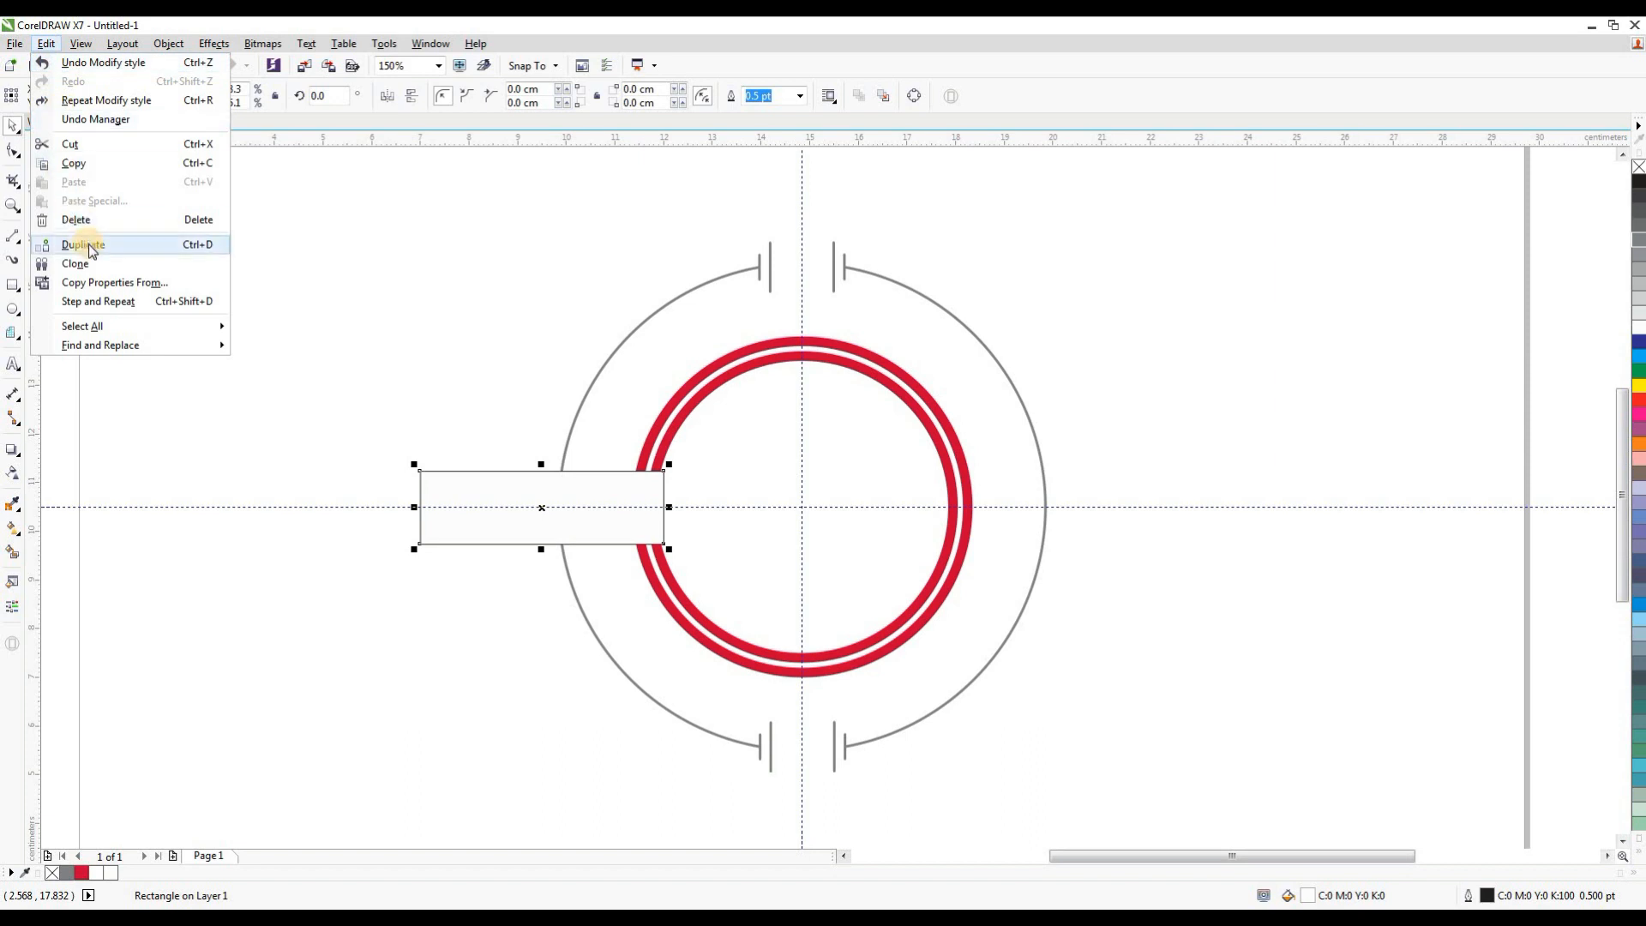
click(210, 246)
drag(566, 486, 1062, 506)
scroll(1062, 506, up, 2)
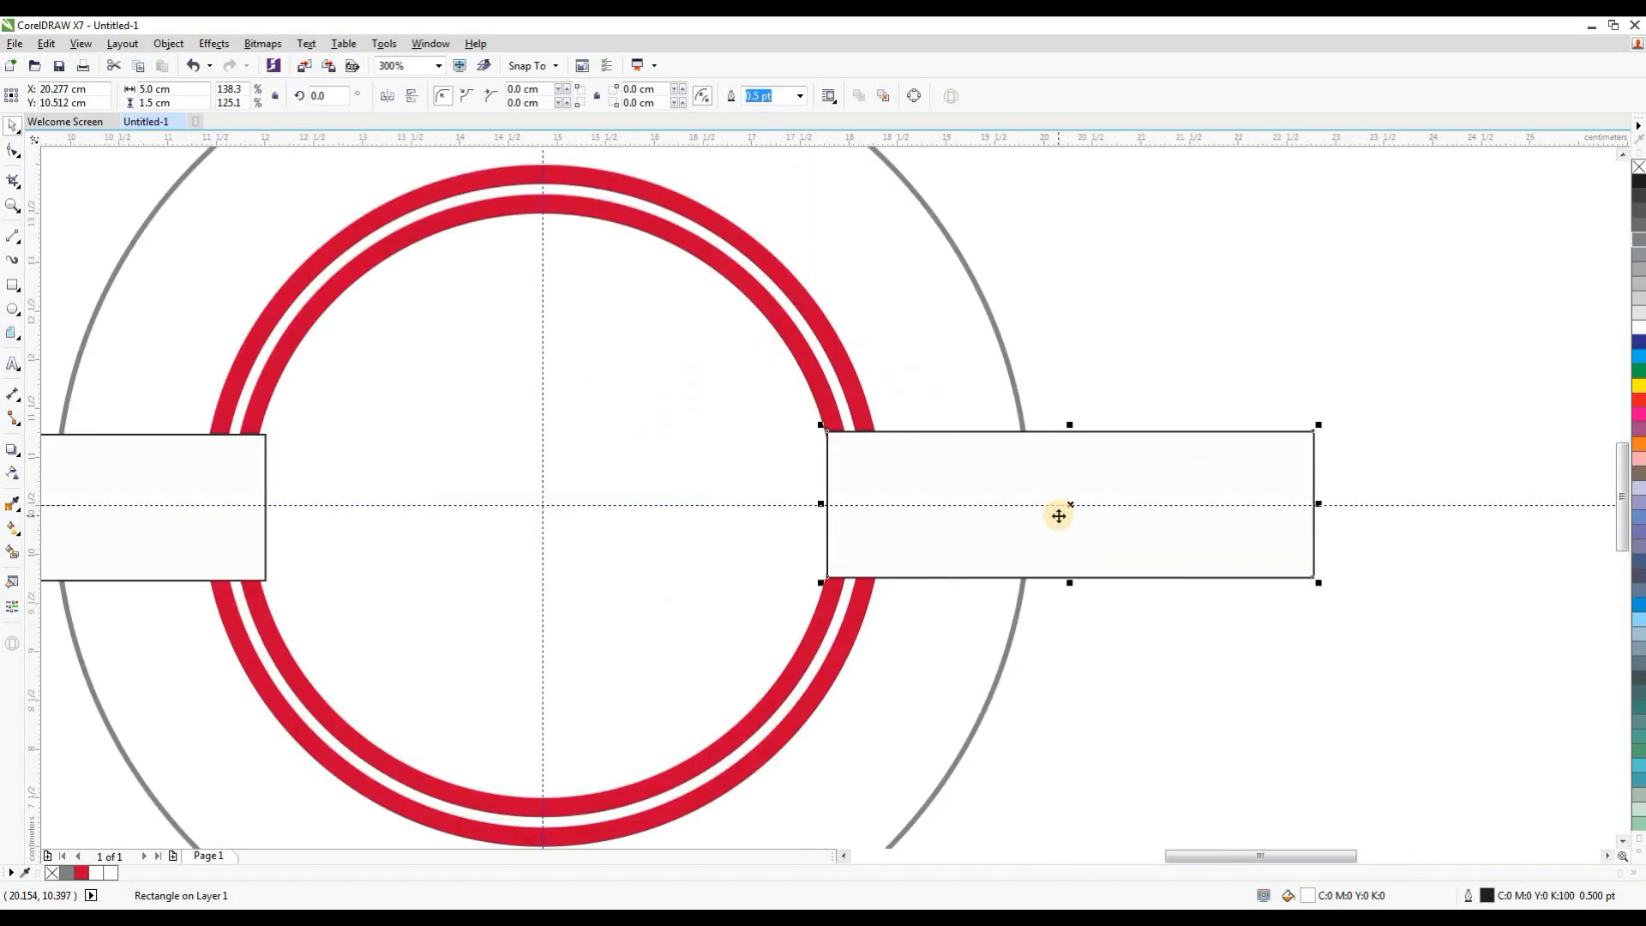
scroll(882, 503, up, 2)
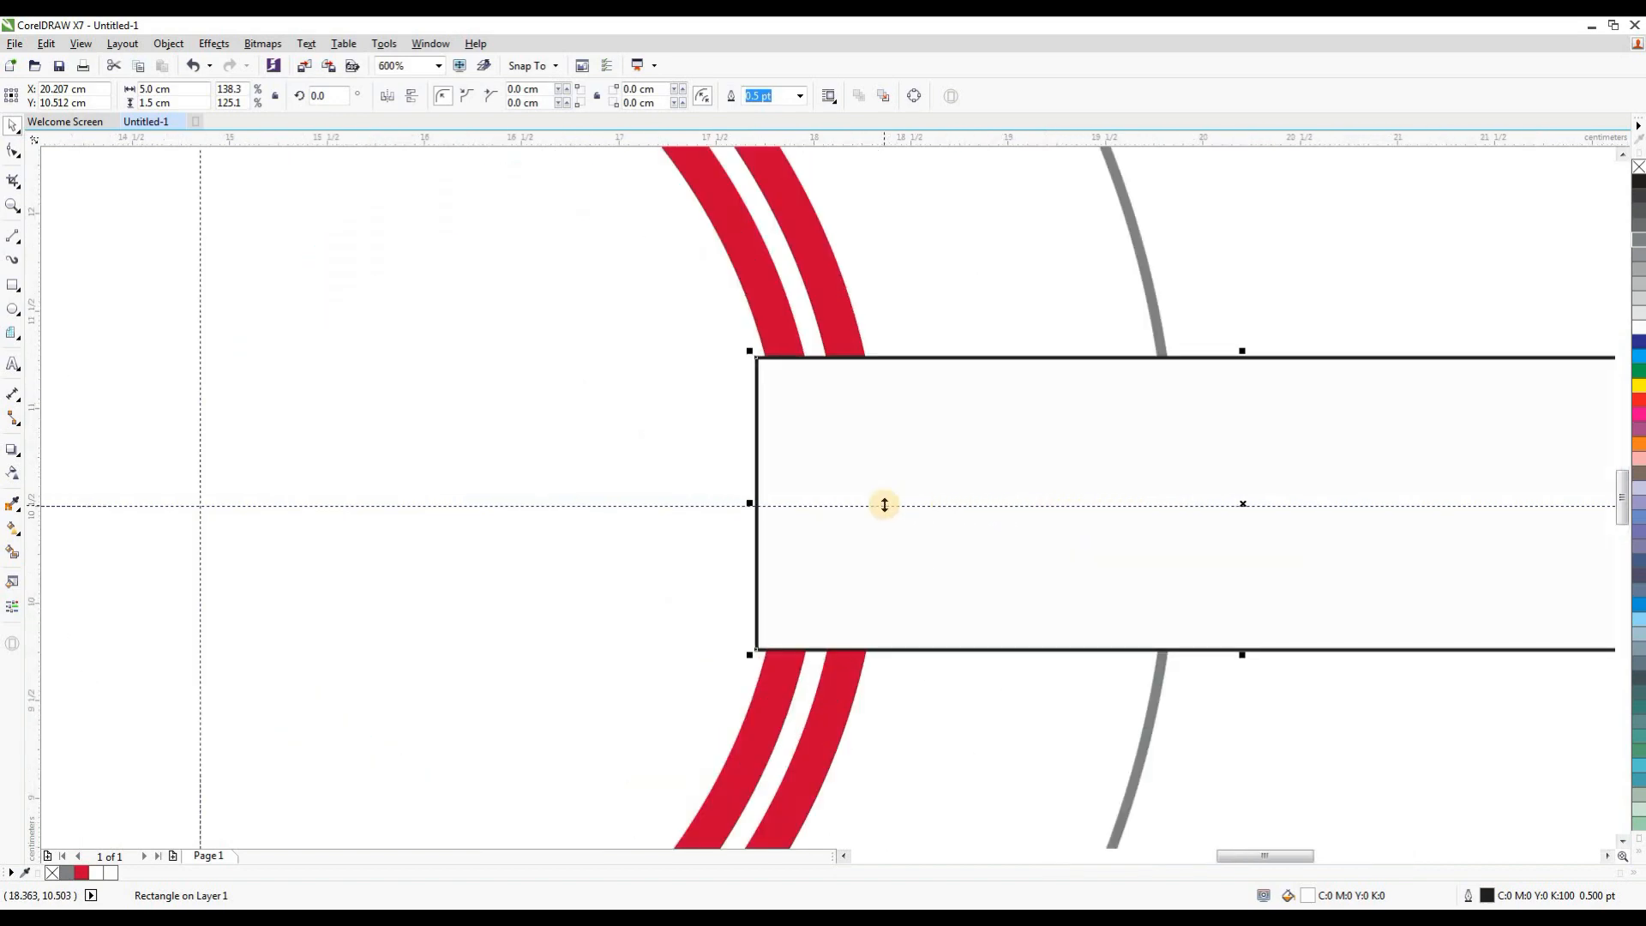
scroll(884, 504, down, 3)
click(1034, 606)
scroll(798, 499, up, 1)
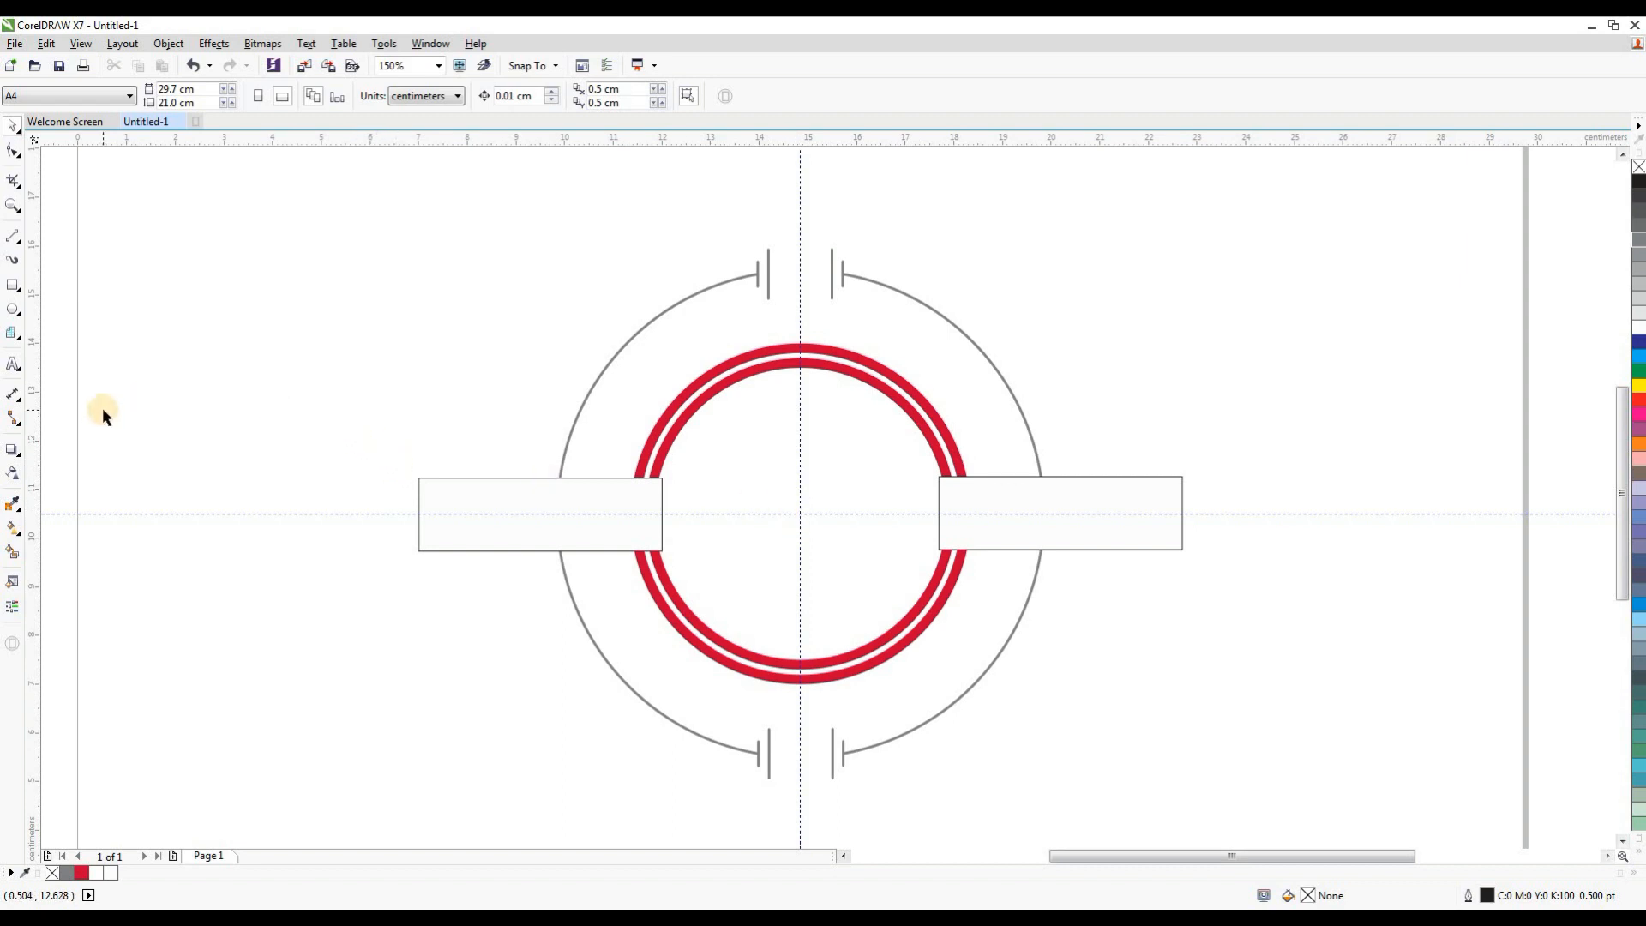
Step: Draw a small circle in the blank area left of the arcs and set its size to 0.35 × 0.35 cm
click(13, 308)
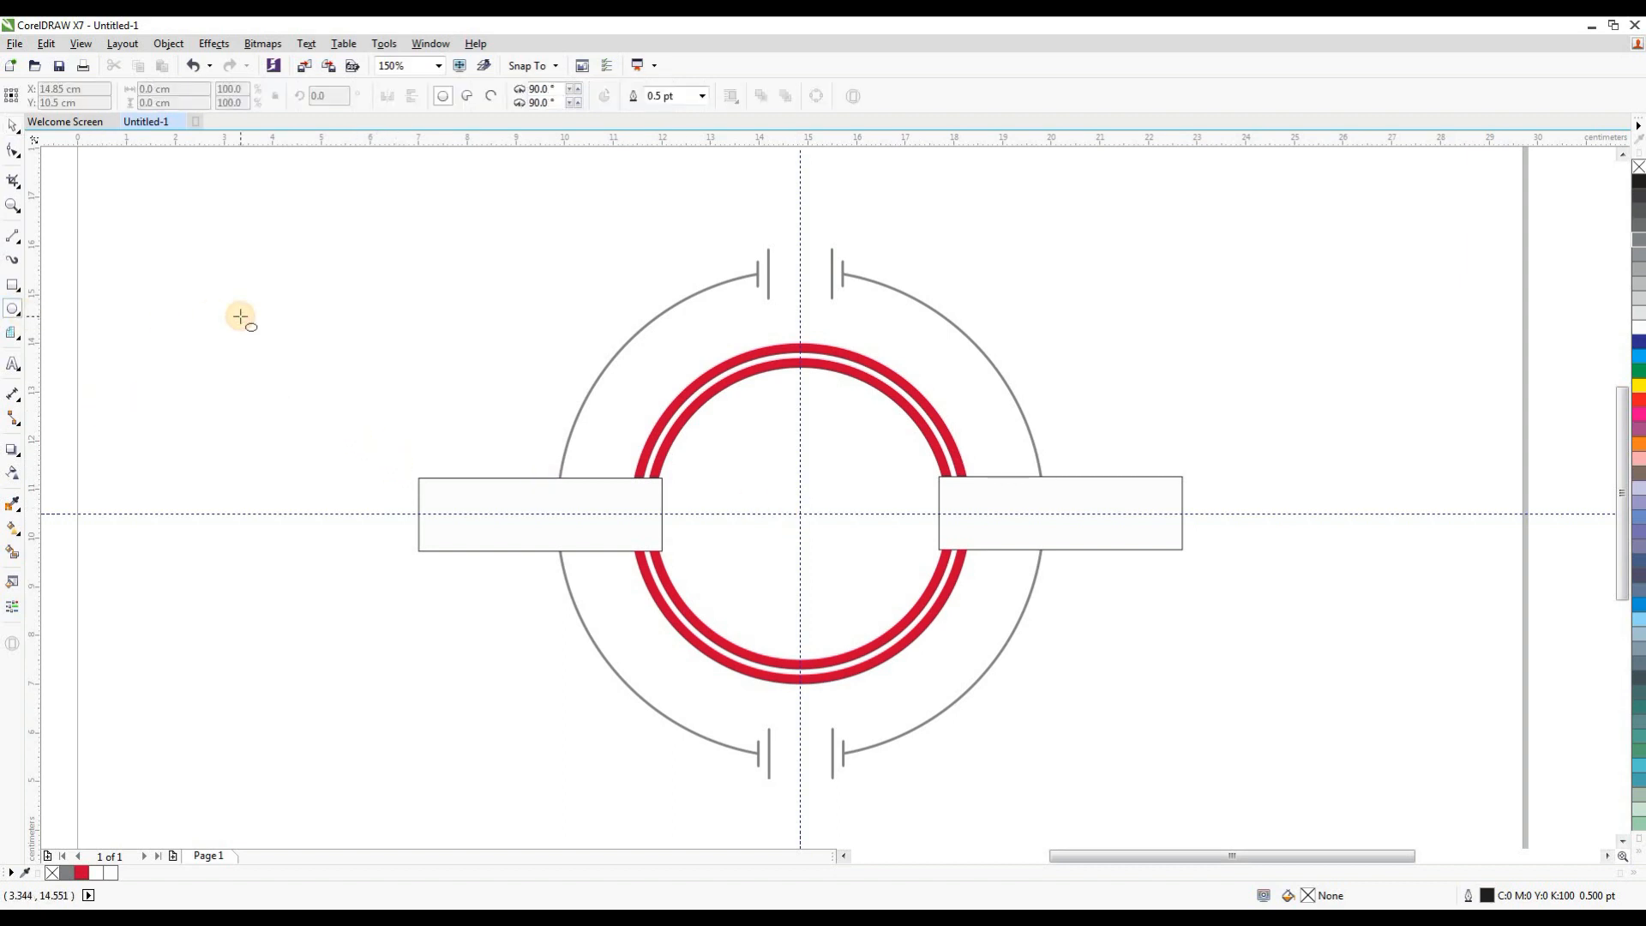
drag(240, 316, 264, 339)
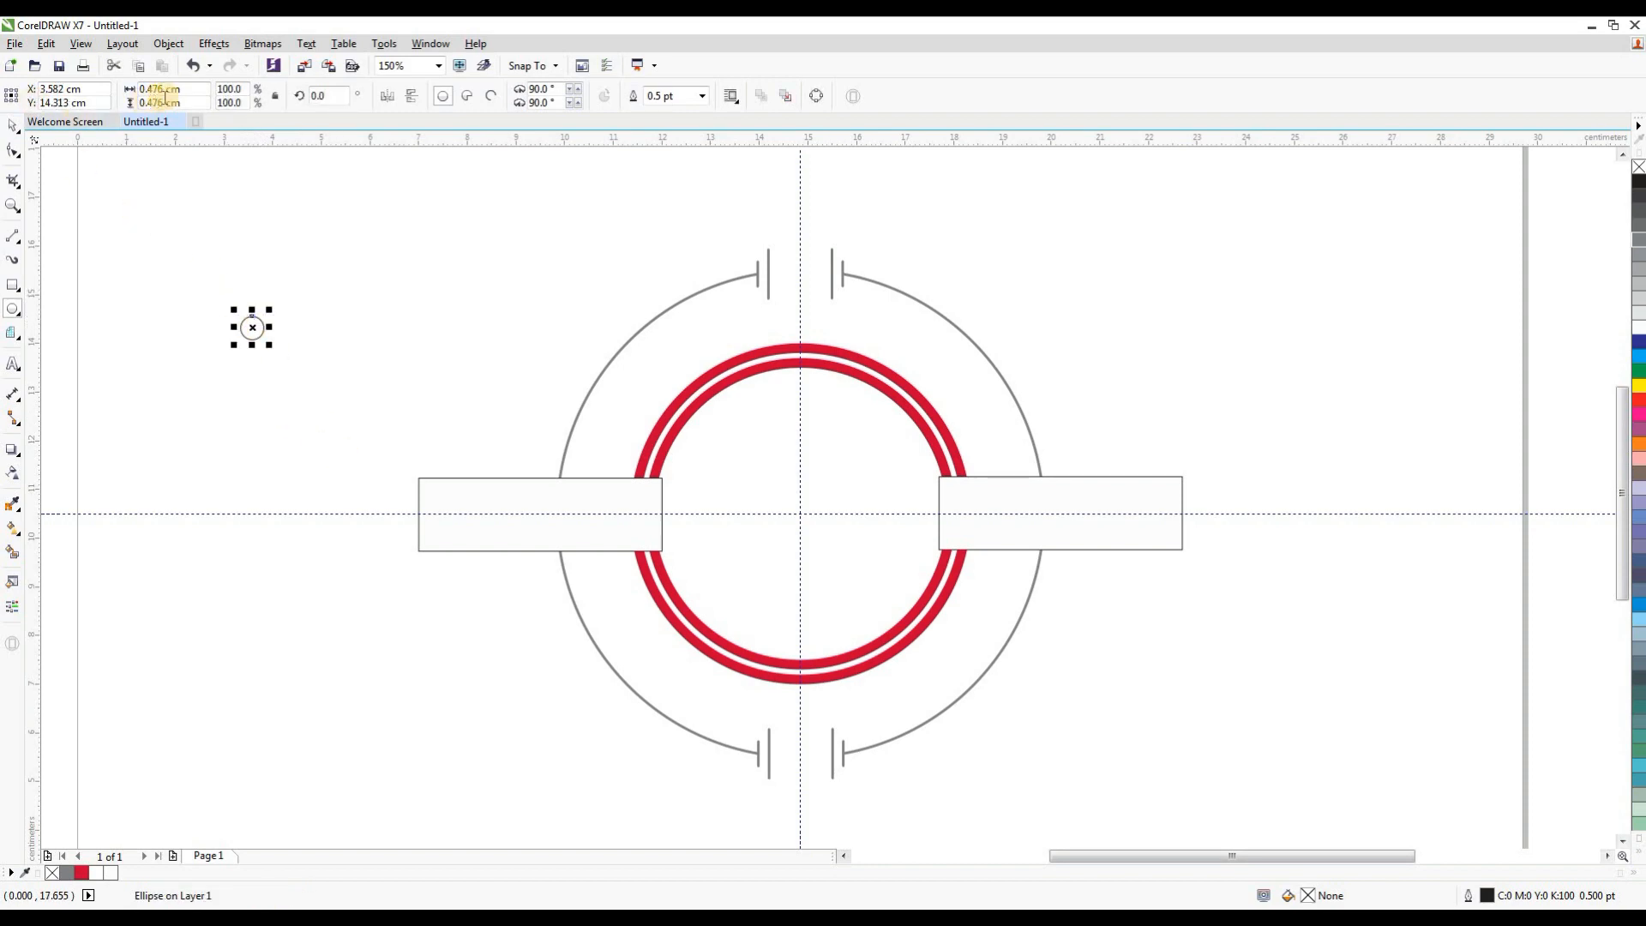
click(181, 89)
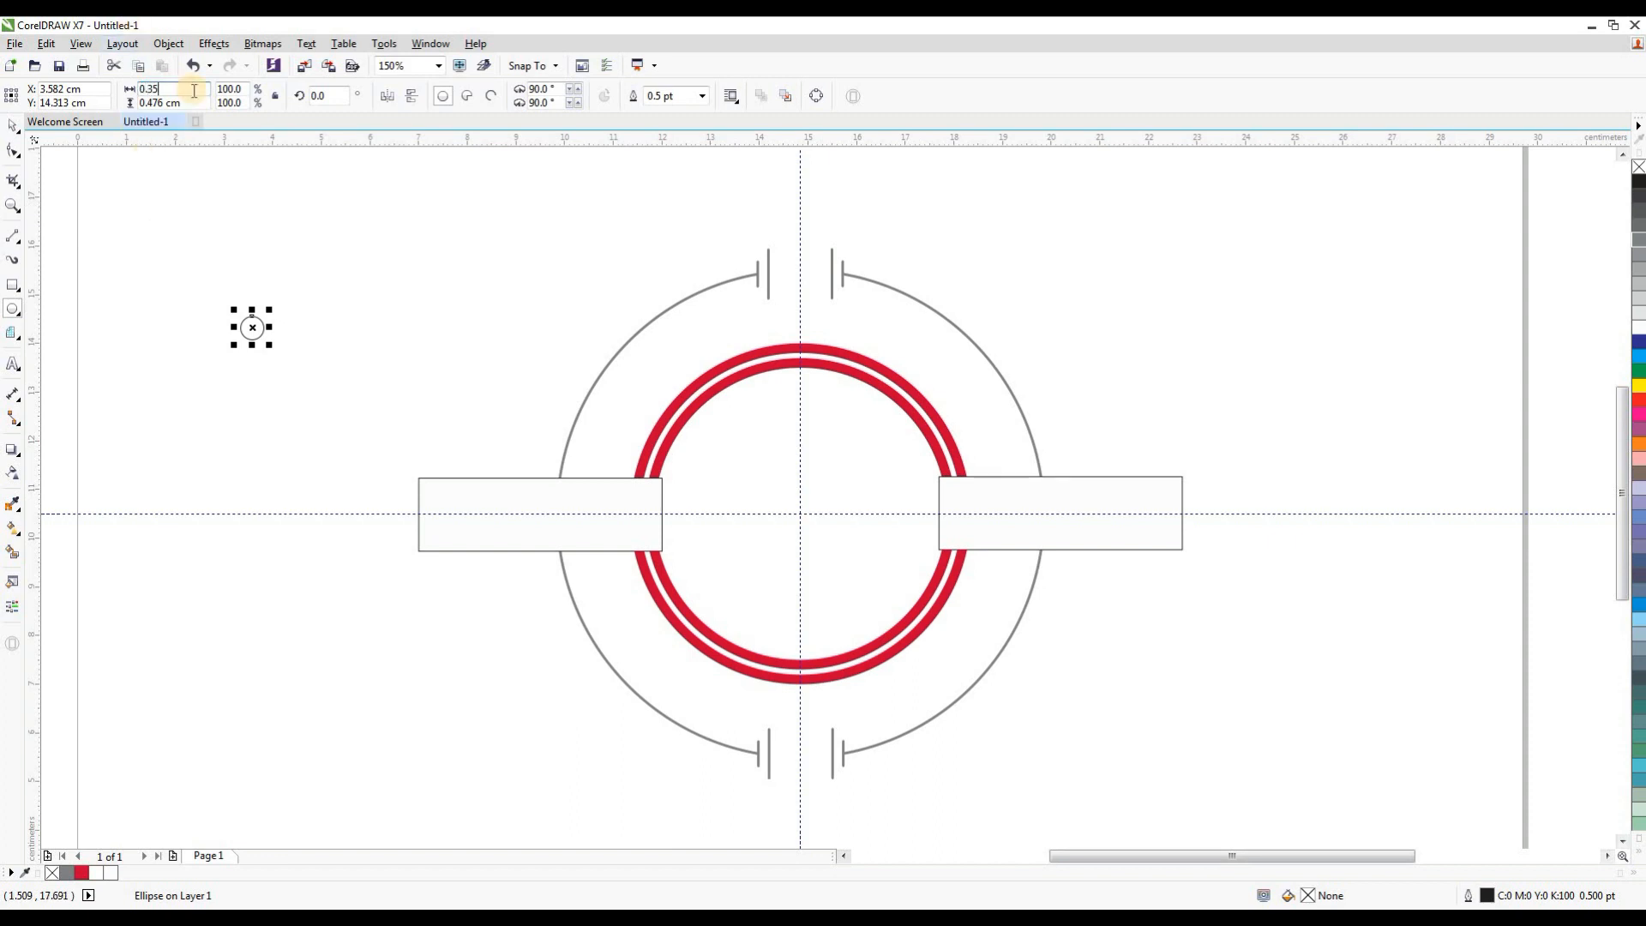
click(146, 103)
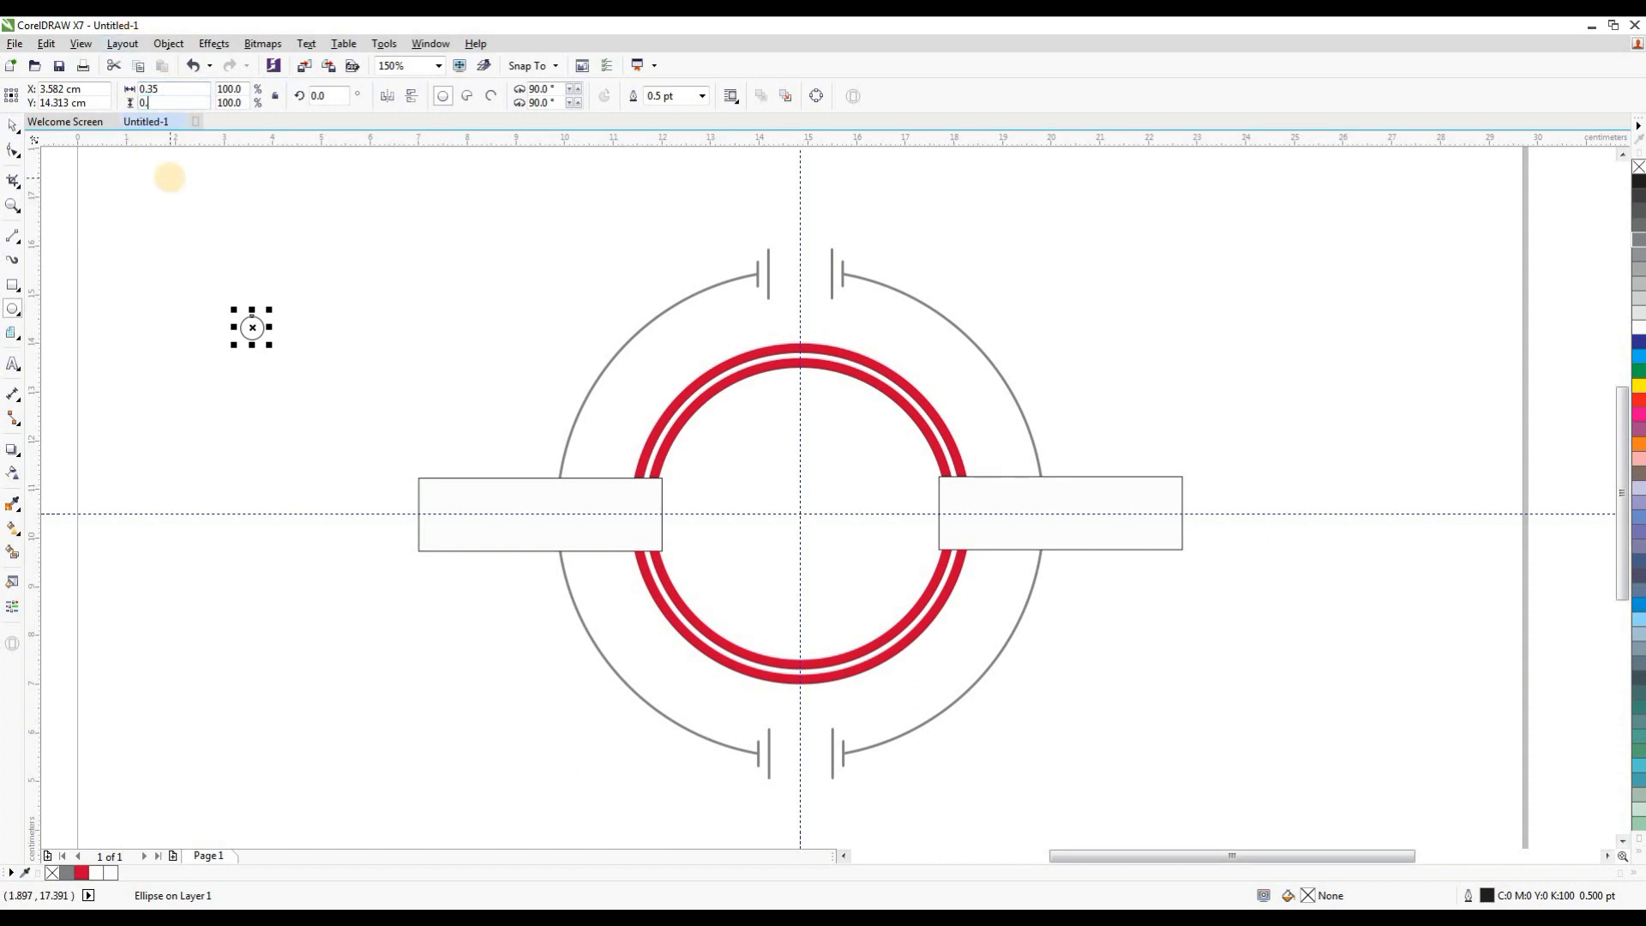
key(Return)
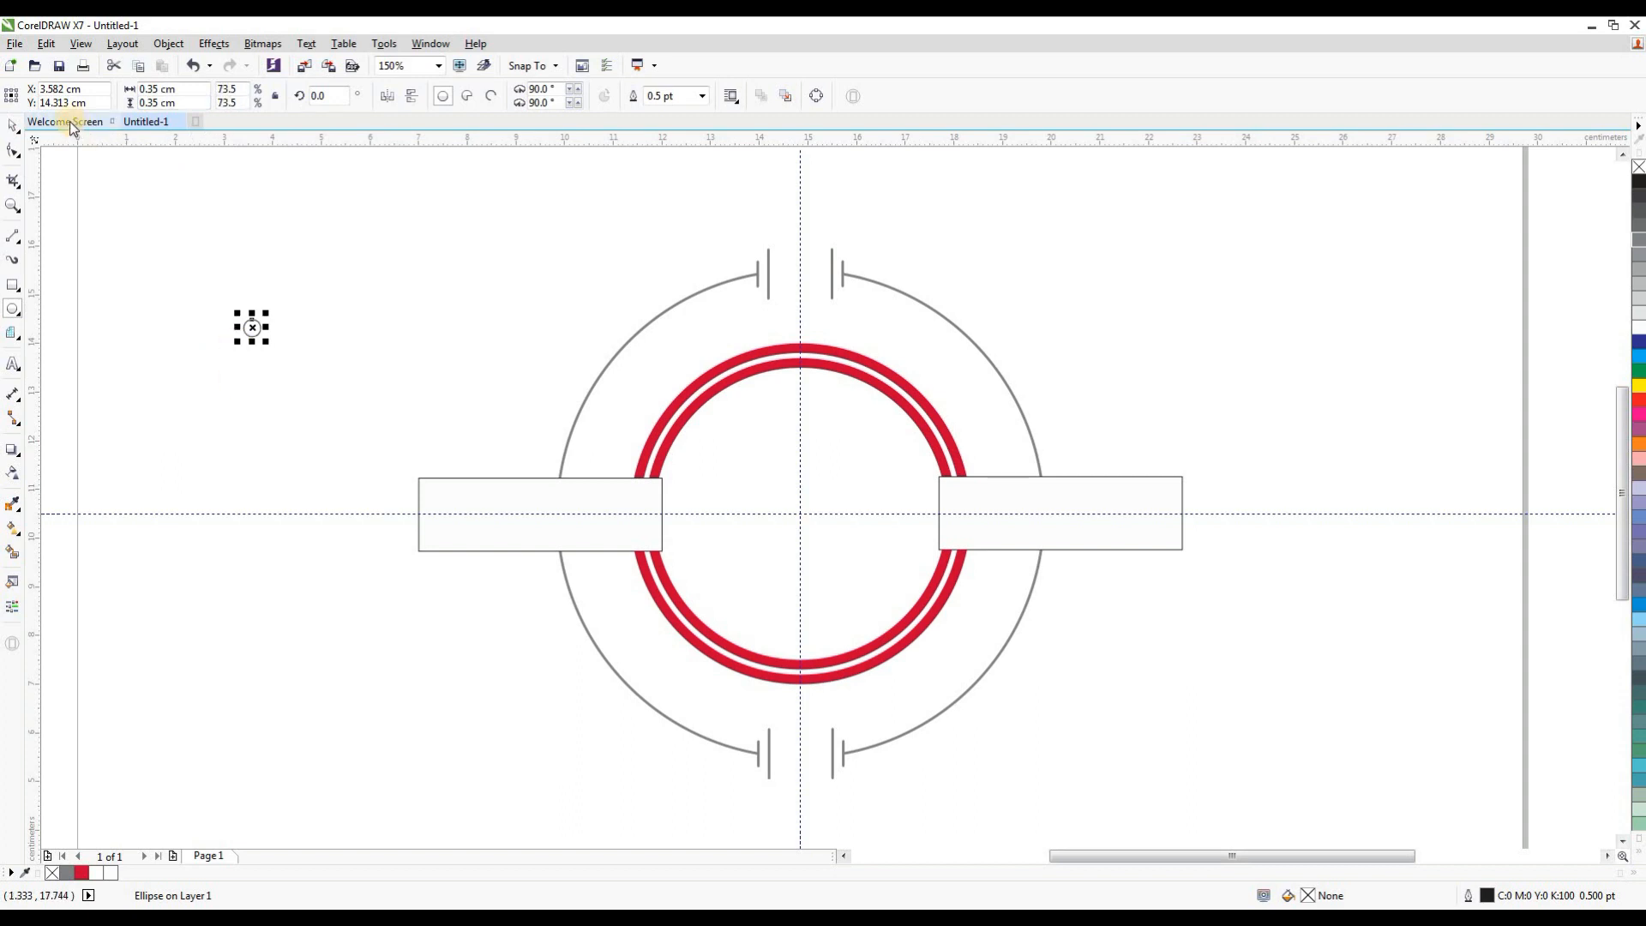
Step: Move the small circle above the red ring near the vertical guideline and give it a 1.5 pt outline in the ring's red
drag(251, 328, 793, 319)
click(702, 96)
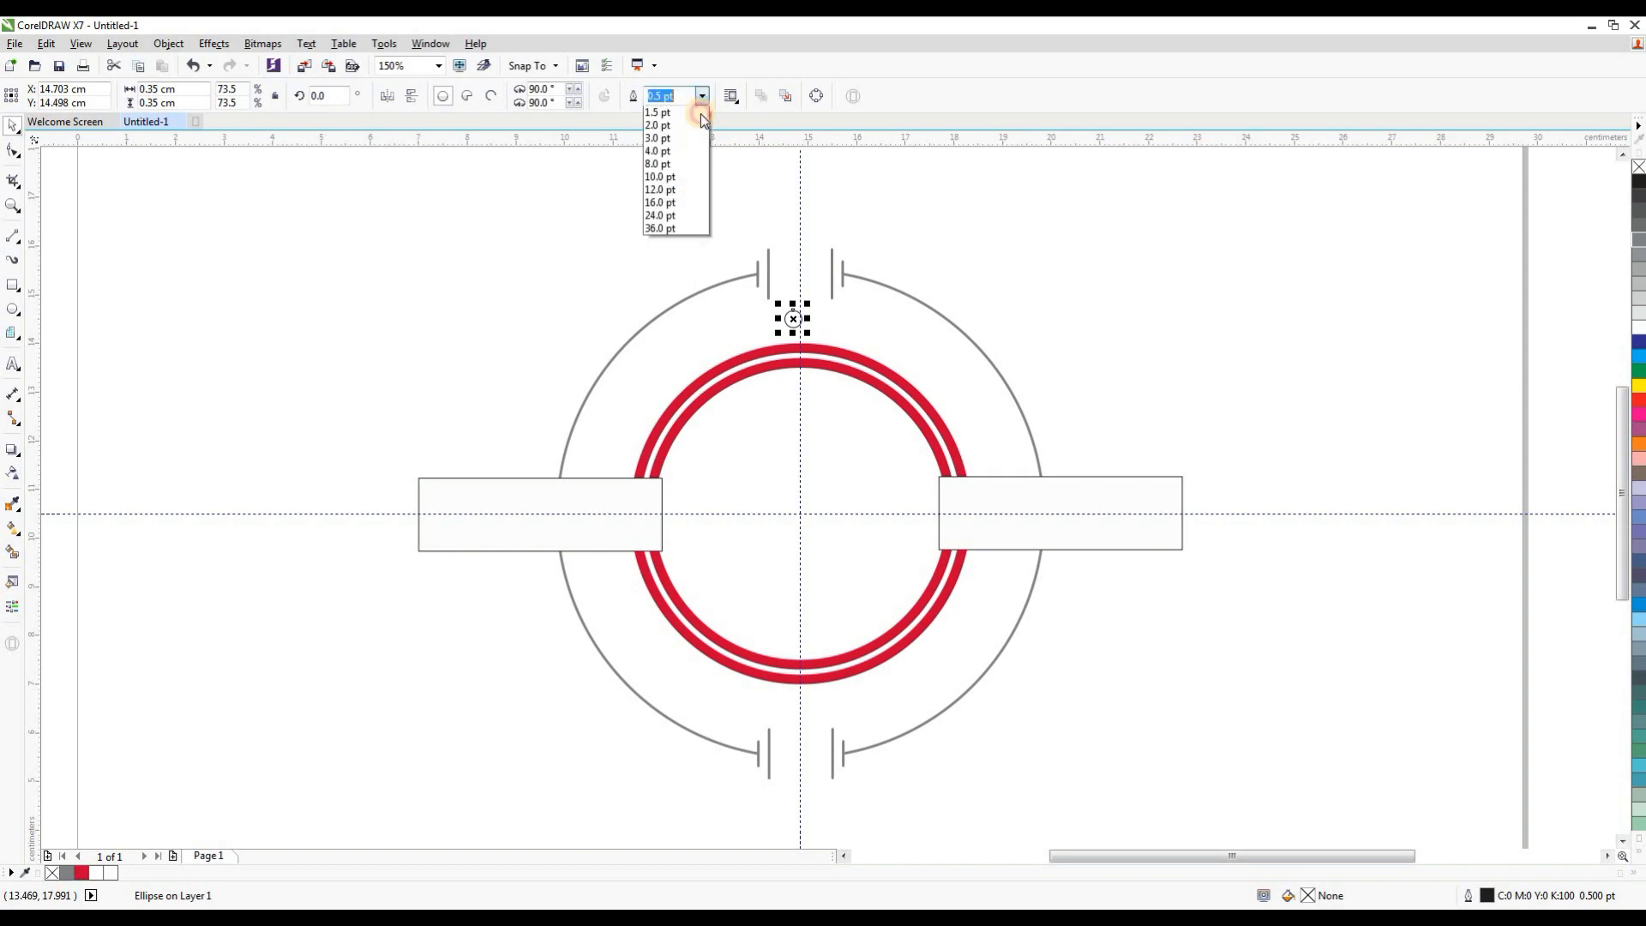
click(685, 182)
scroll(789, 307, up, 4)
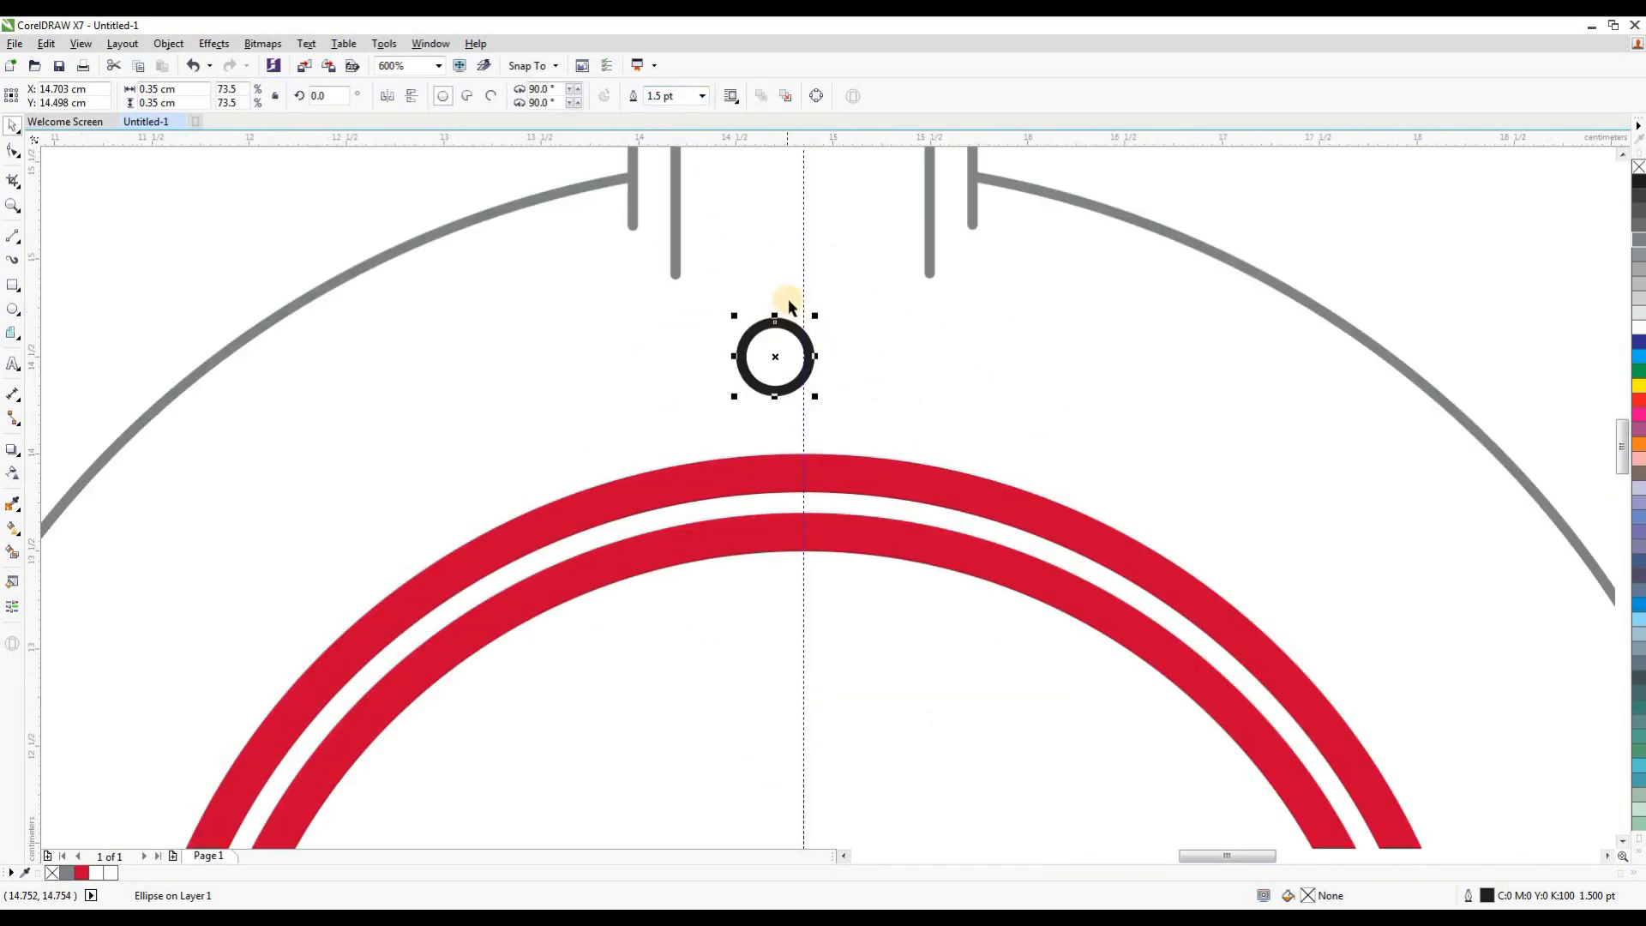
right_click(78, 873)
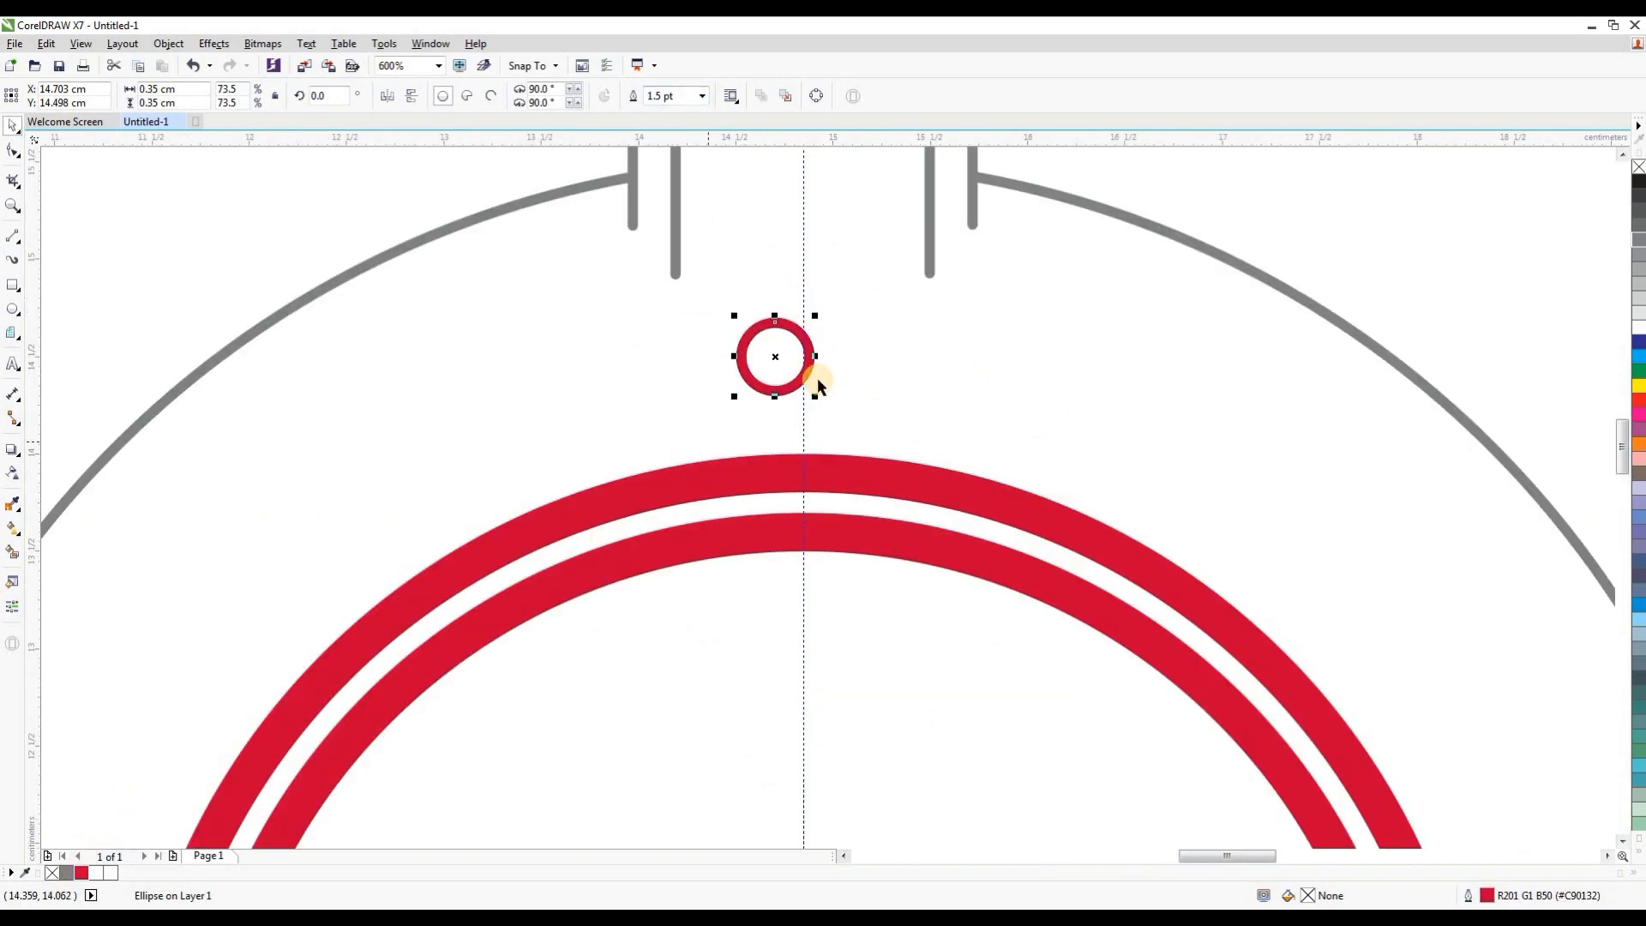
Step: Place the small circle on the top edge of the red ring, centered on the vertical guideline
scroll(780, 375, up, 4)
mouse_move(760, 300)
mouse_down()
mouse_move(893, 523)
mouse_move(875, 544)
mouse_move(886, 569)
mouse_move(900, 525)
mouse_up()
scroll(898, 524, down, 2)
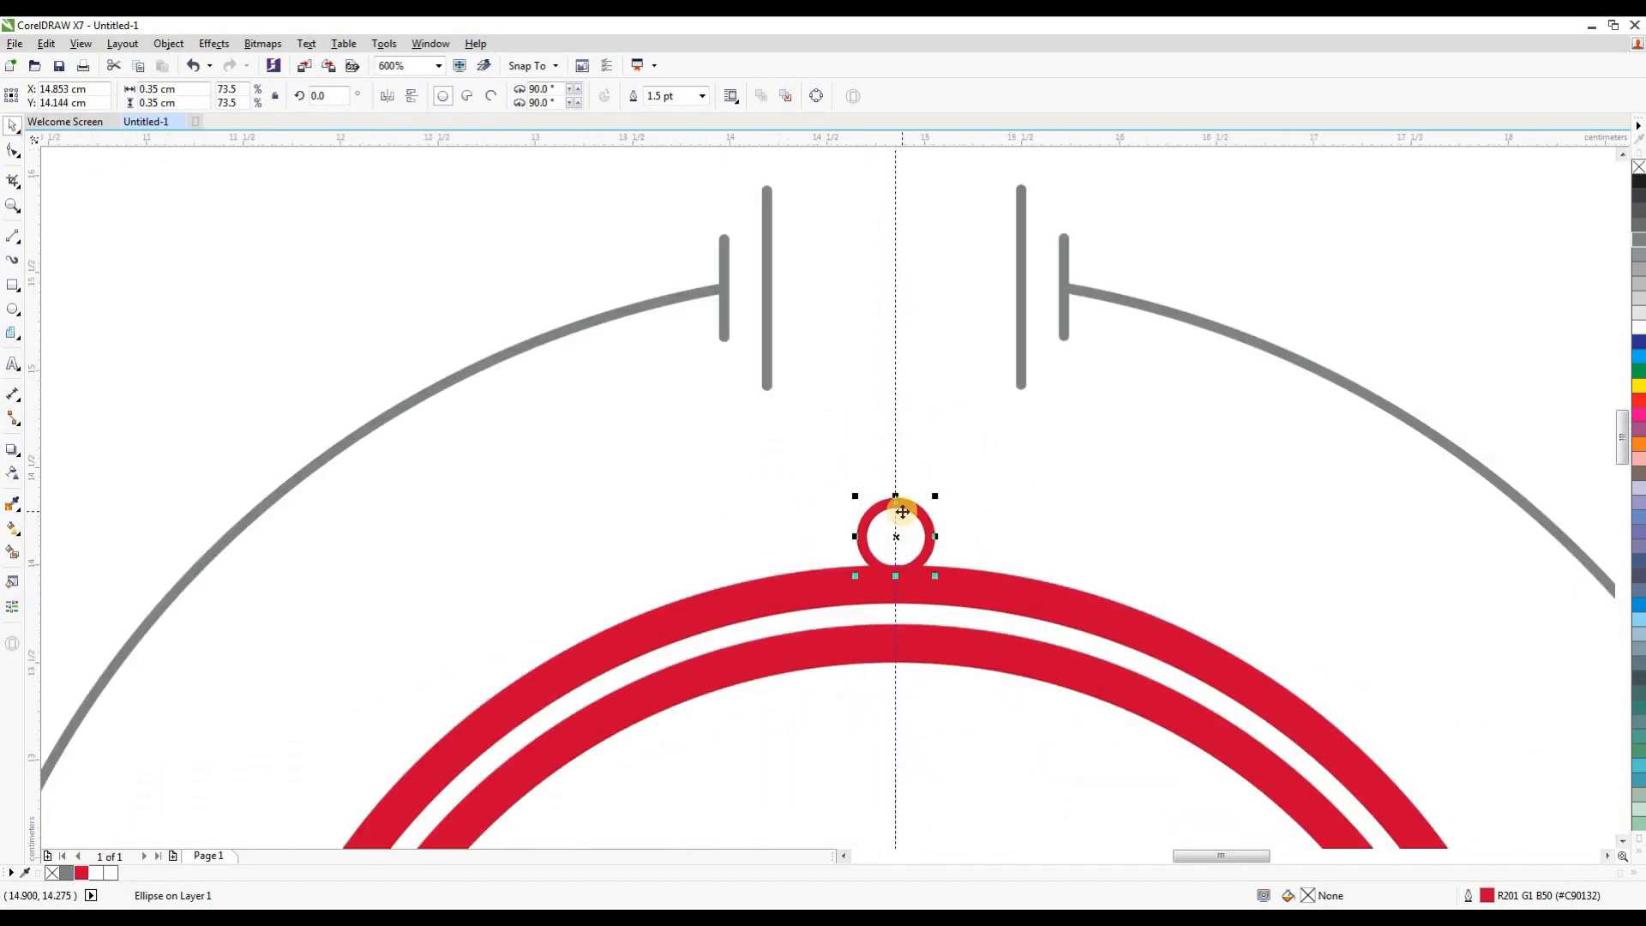
scroll(892, 514, up, 1)
scroll(868, 514, down, 1)
scroll(871, 543, up, 2)
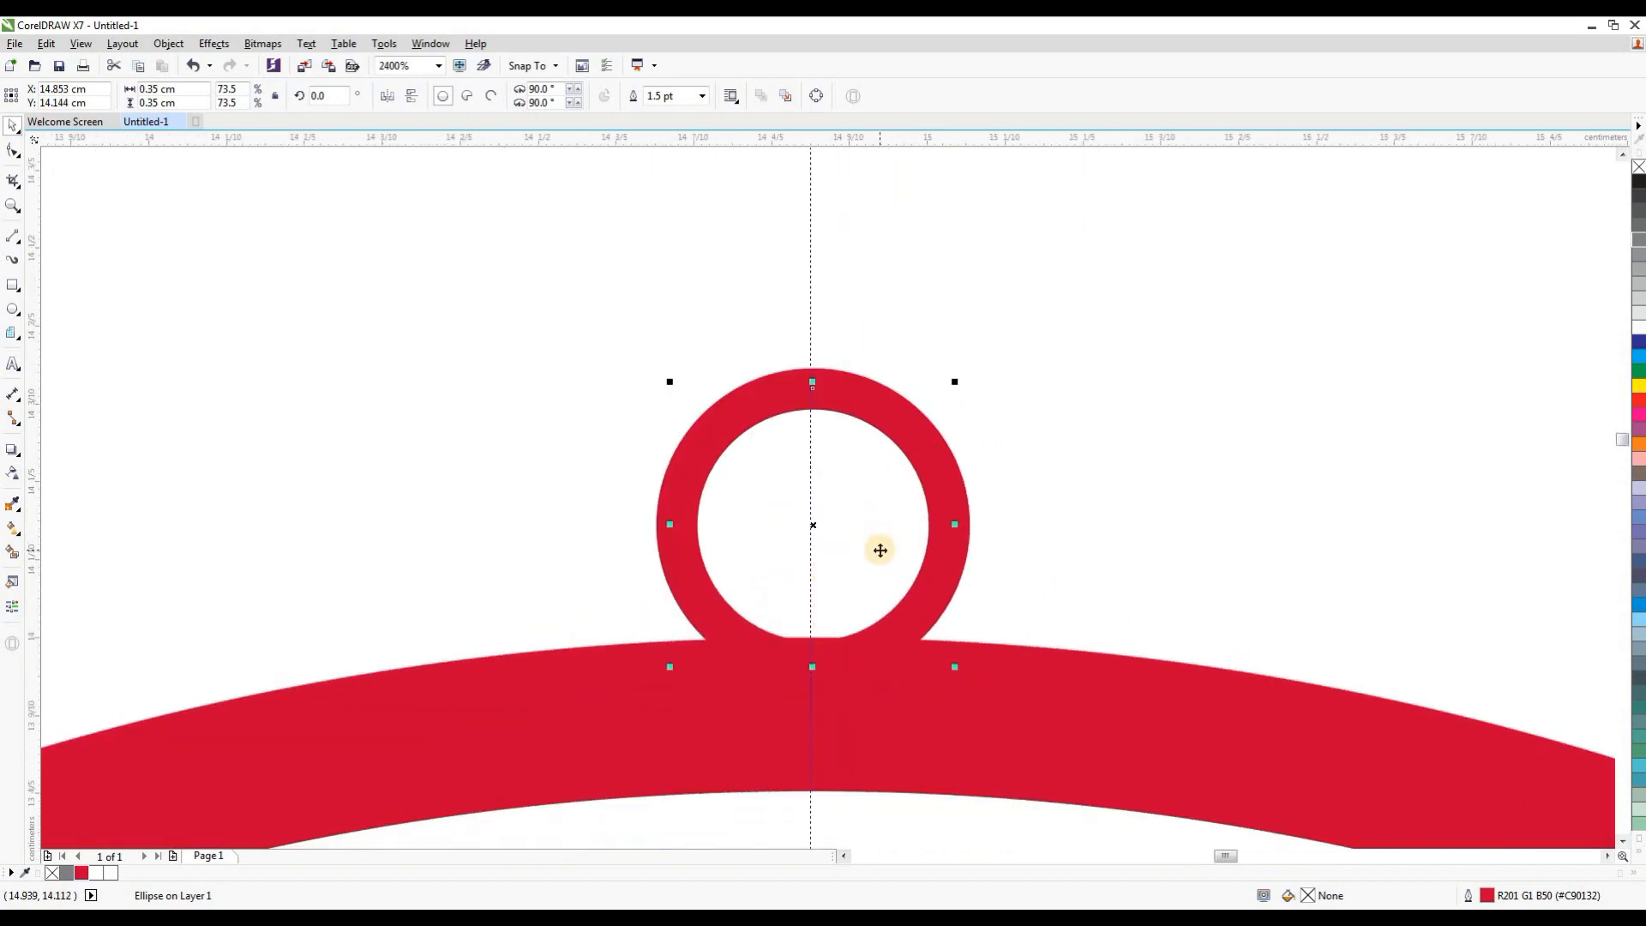
scroll(880, 550, down, 2)
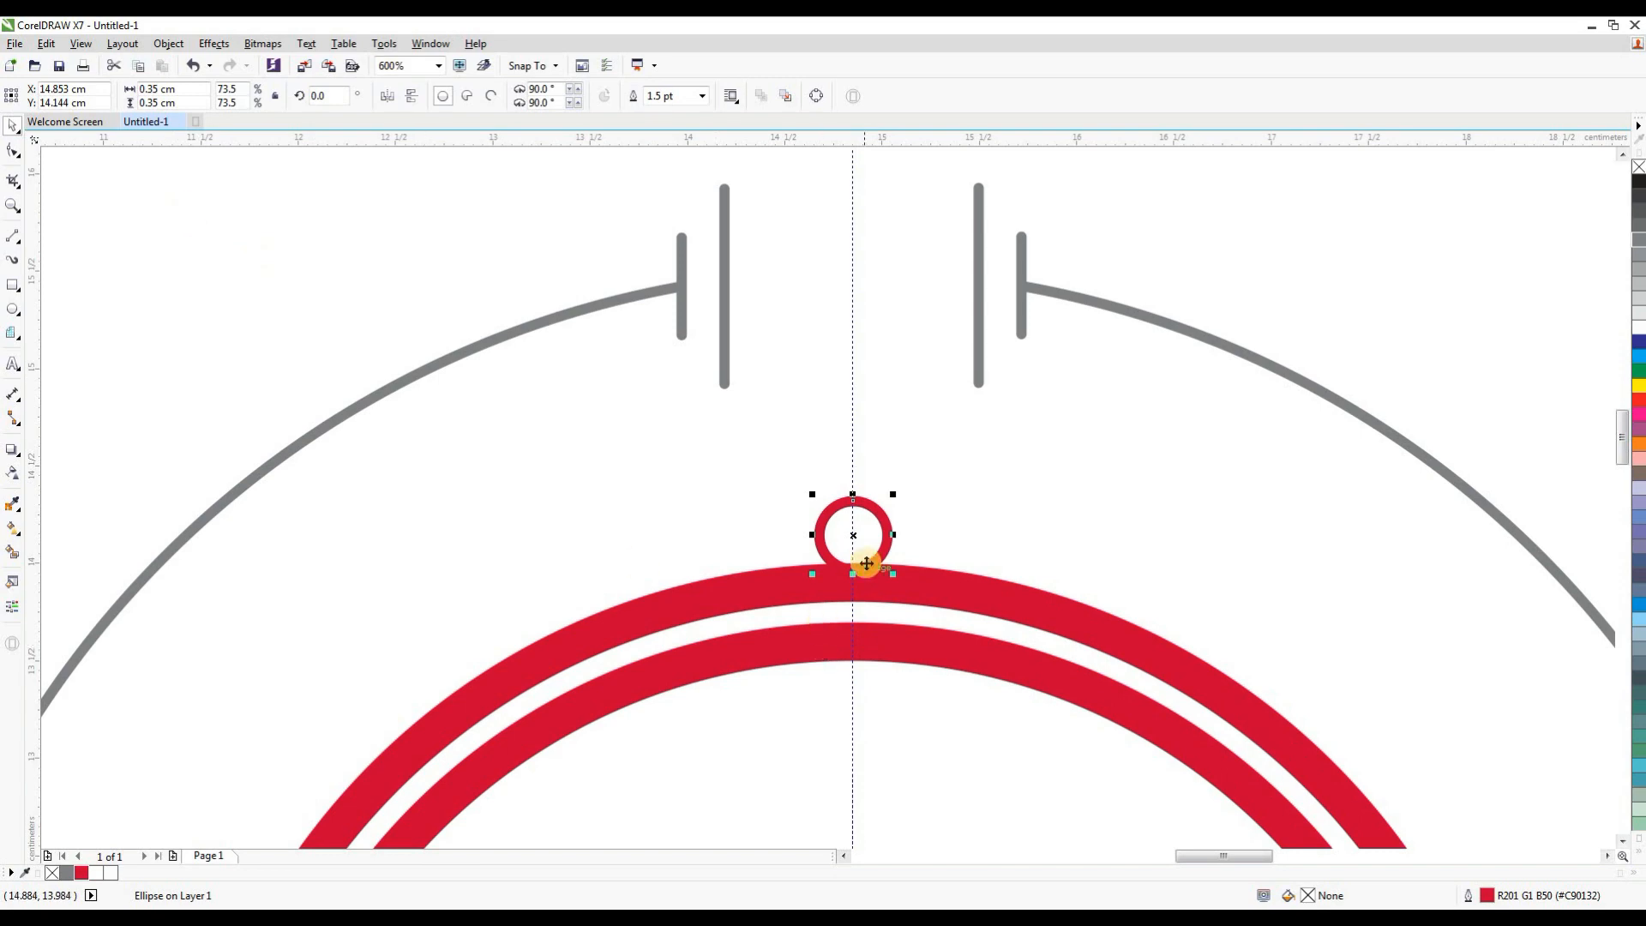
Step: Duplicate the small circle, move the copy above the original and resize it to 0.15 × 0.15 cm
click(54, 48)
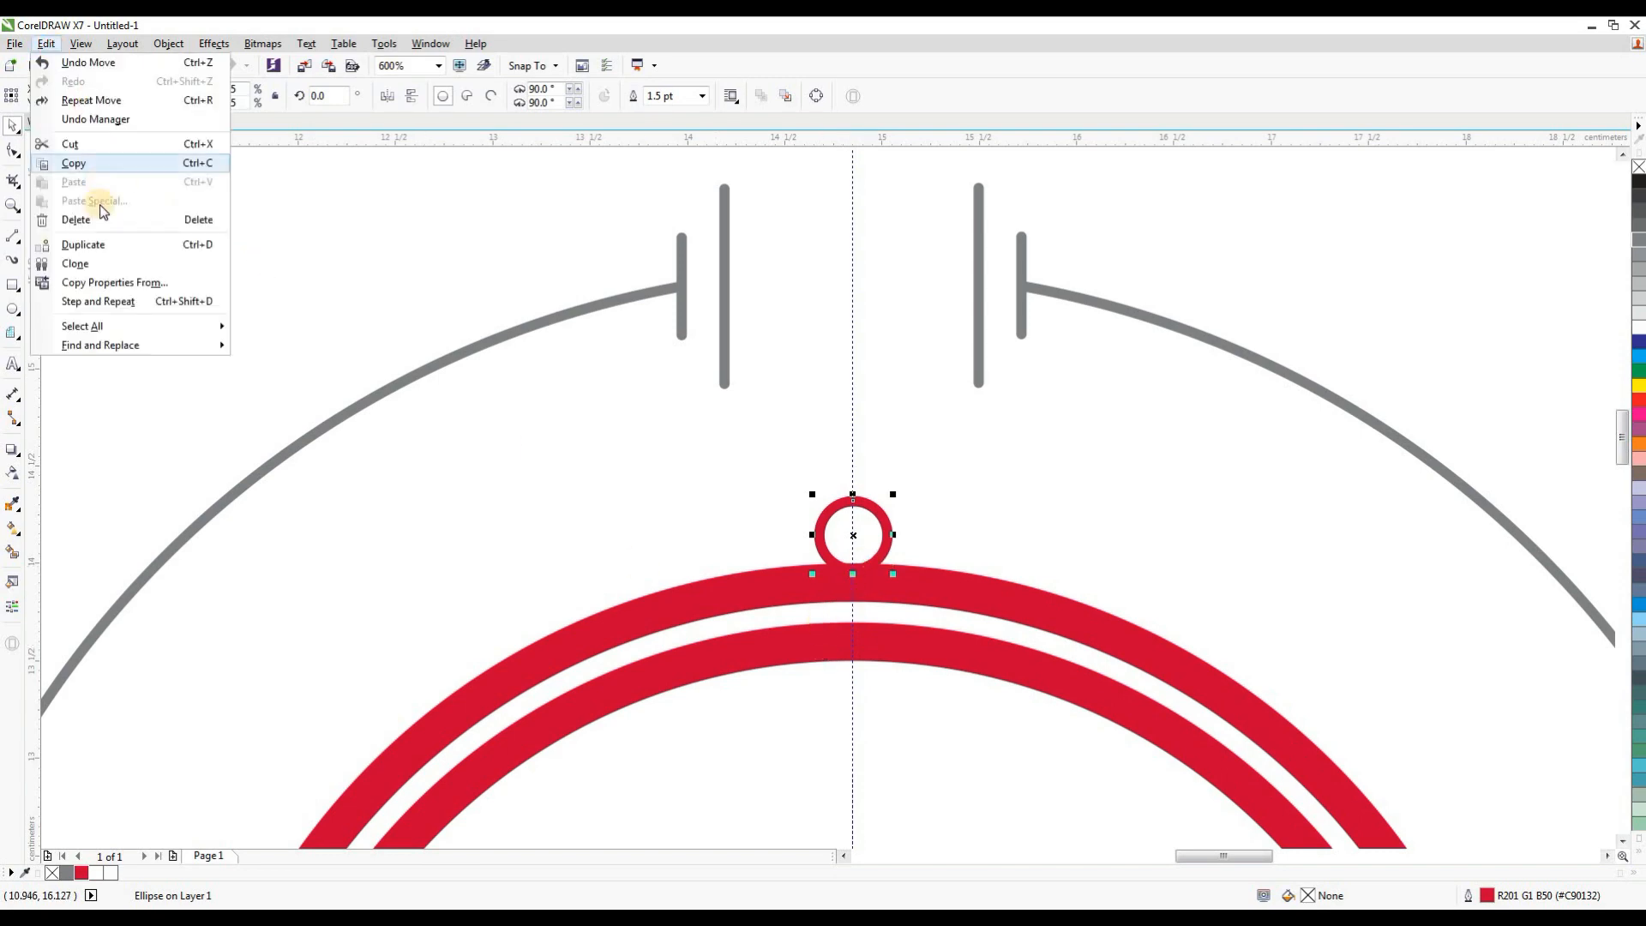
click(215, 247)
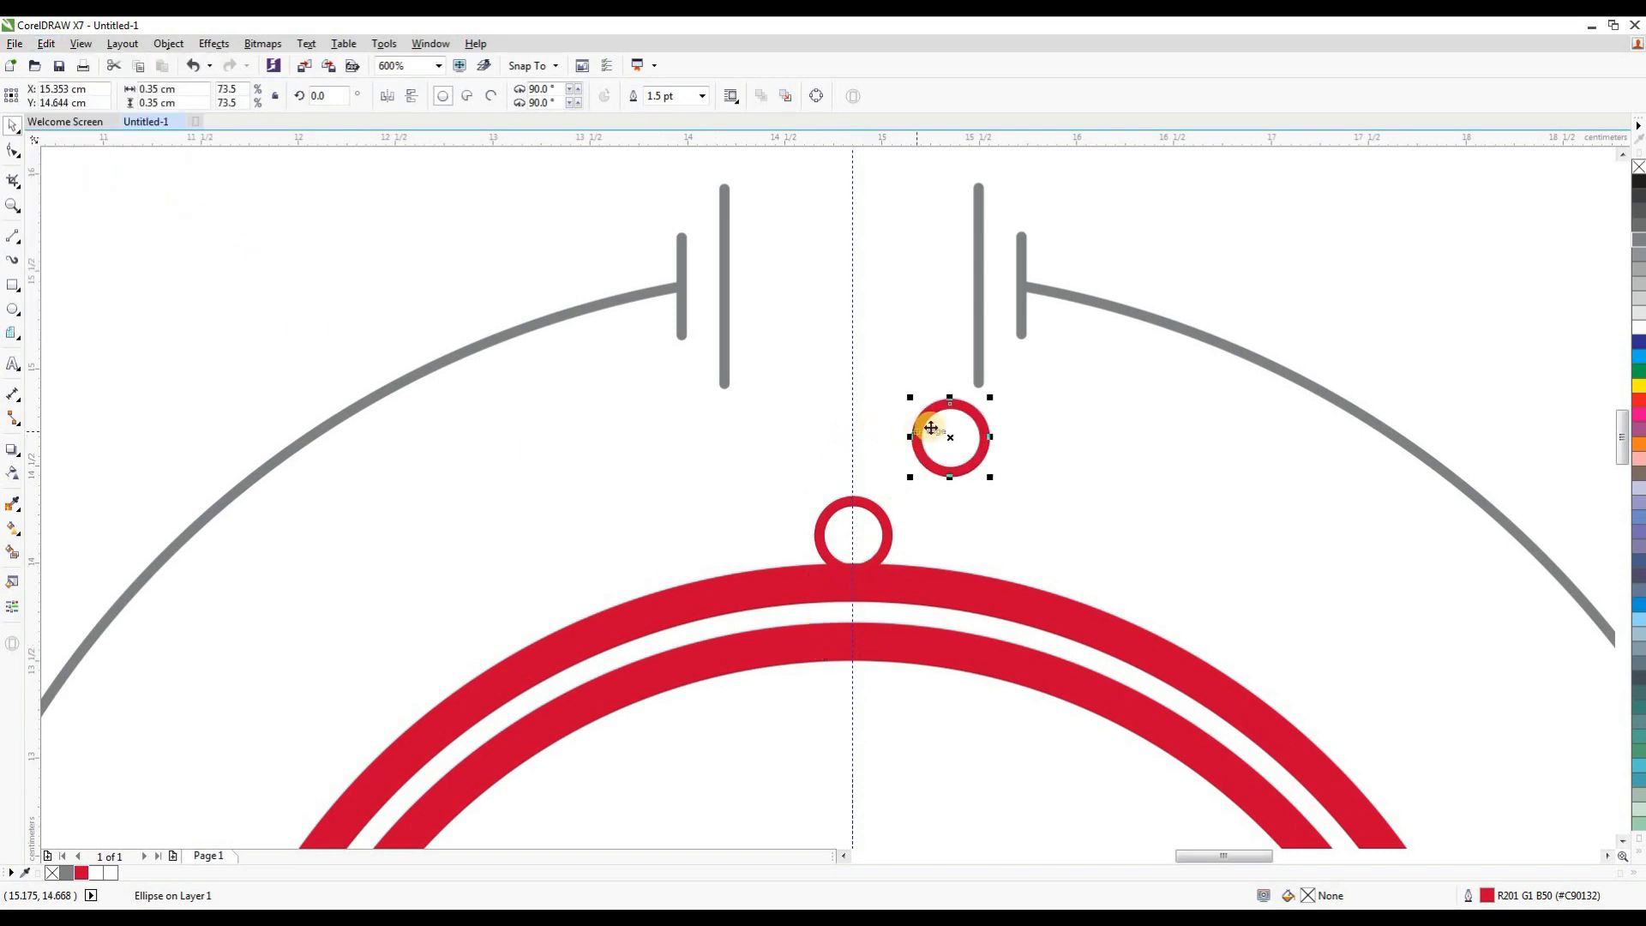
drag(950, 437, 860, 419)
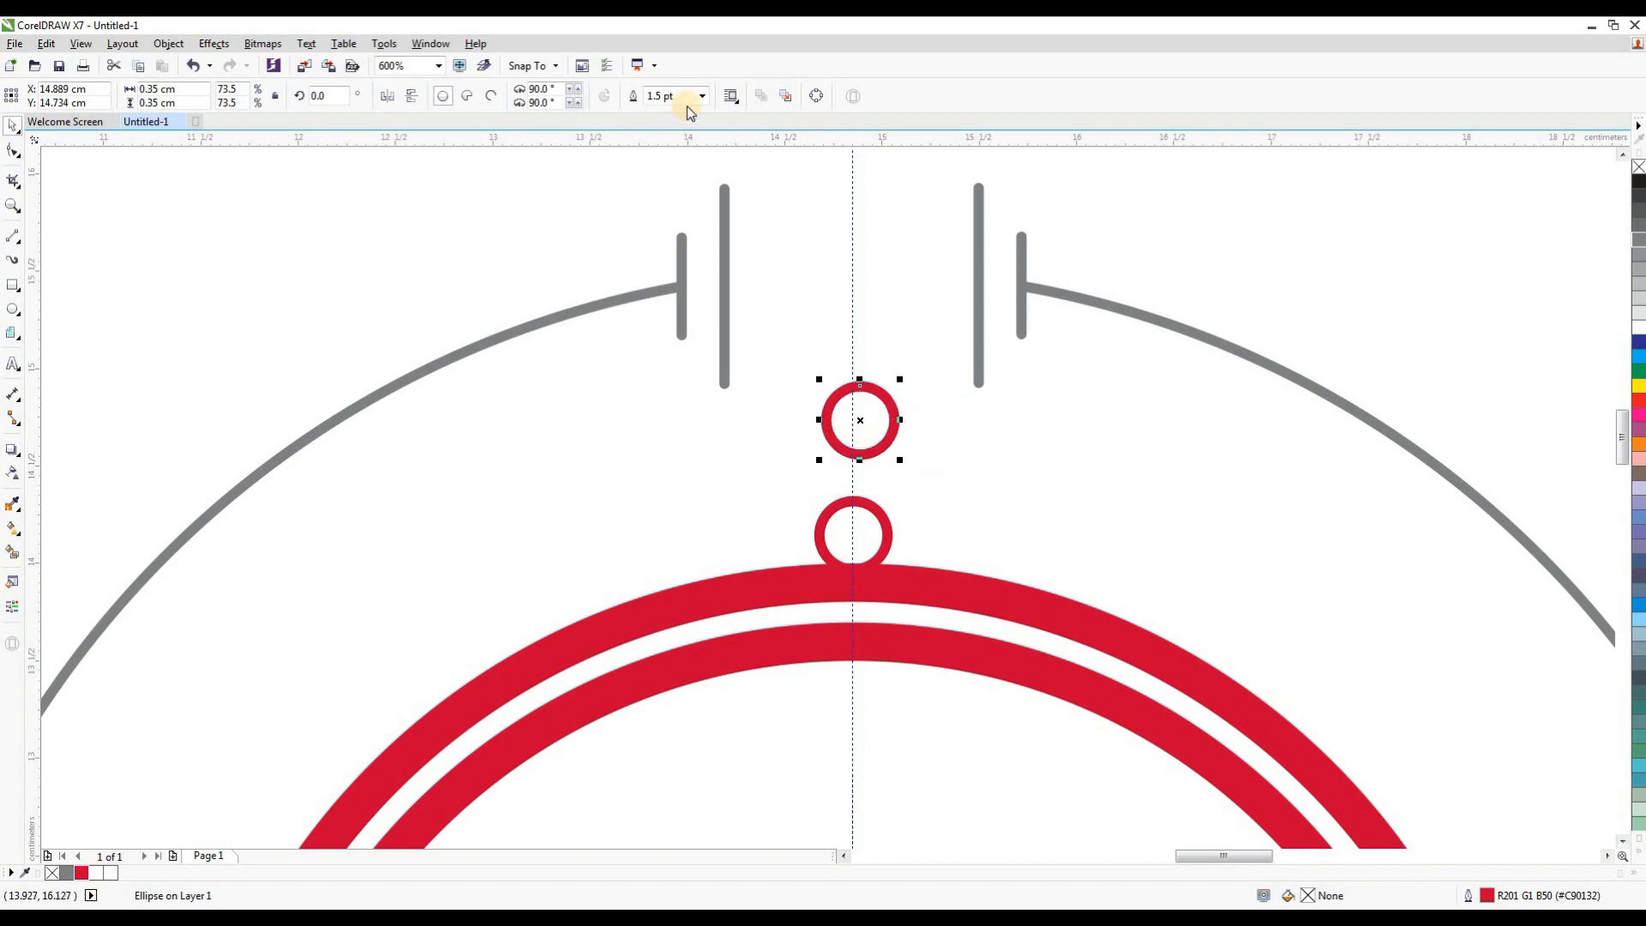
click(187, 88)
click(144, 103)
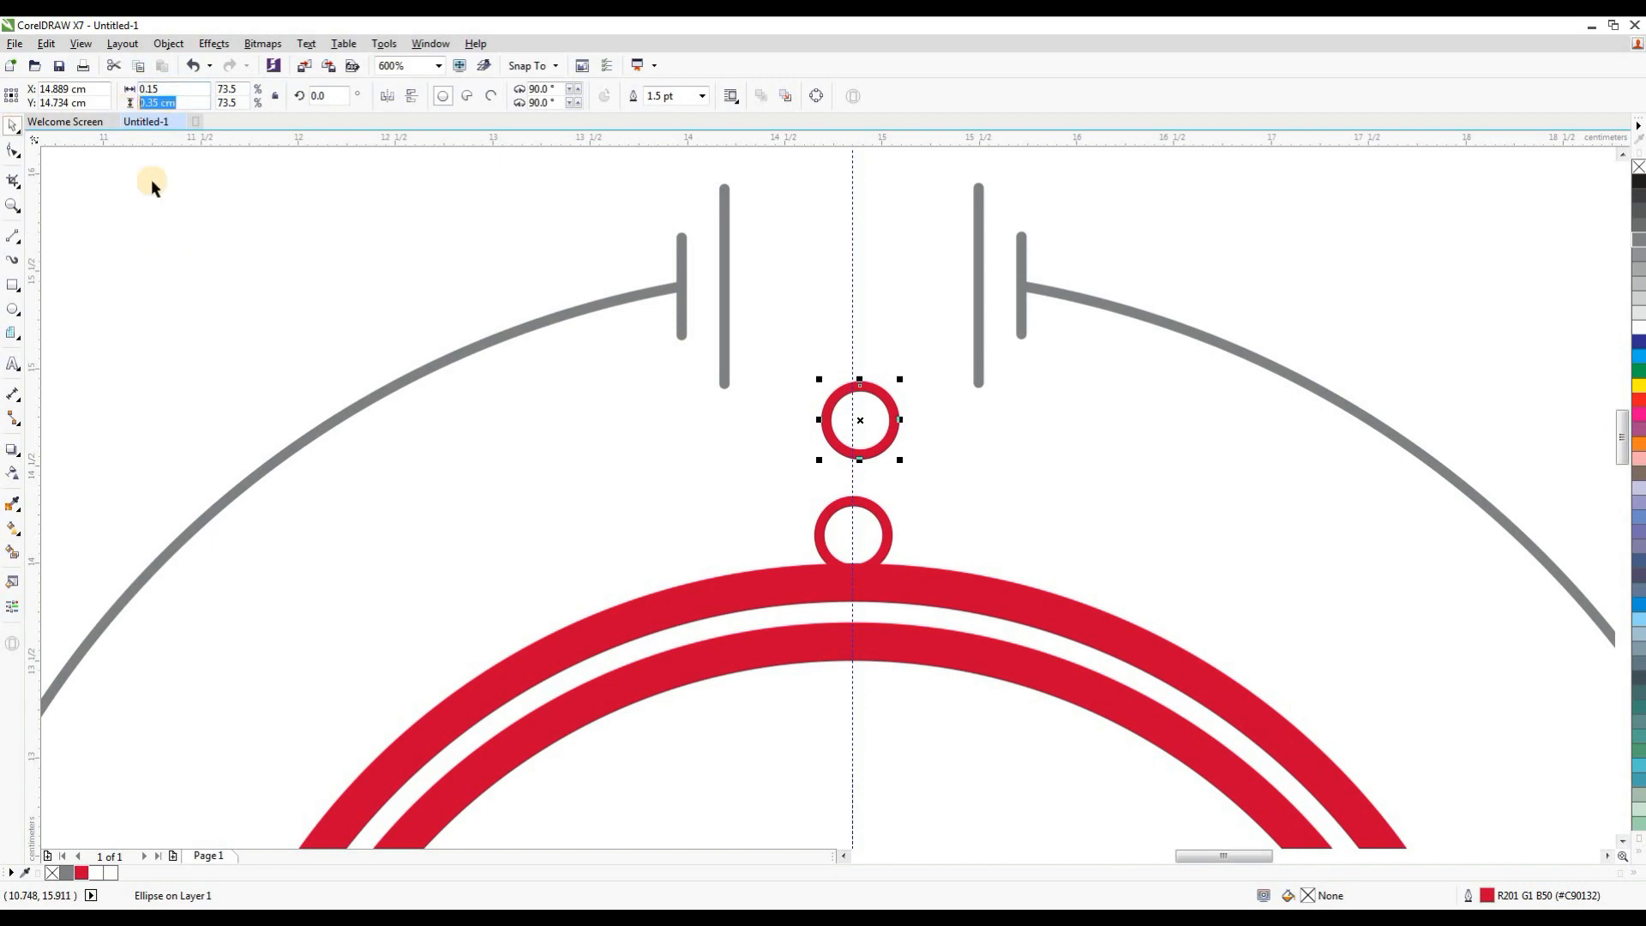
text(0.15)
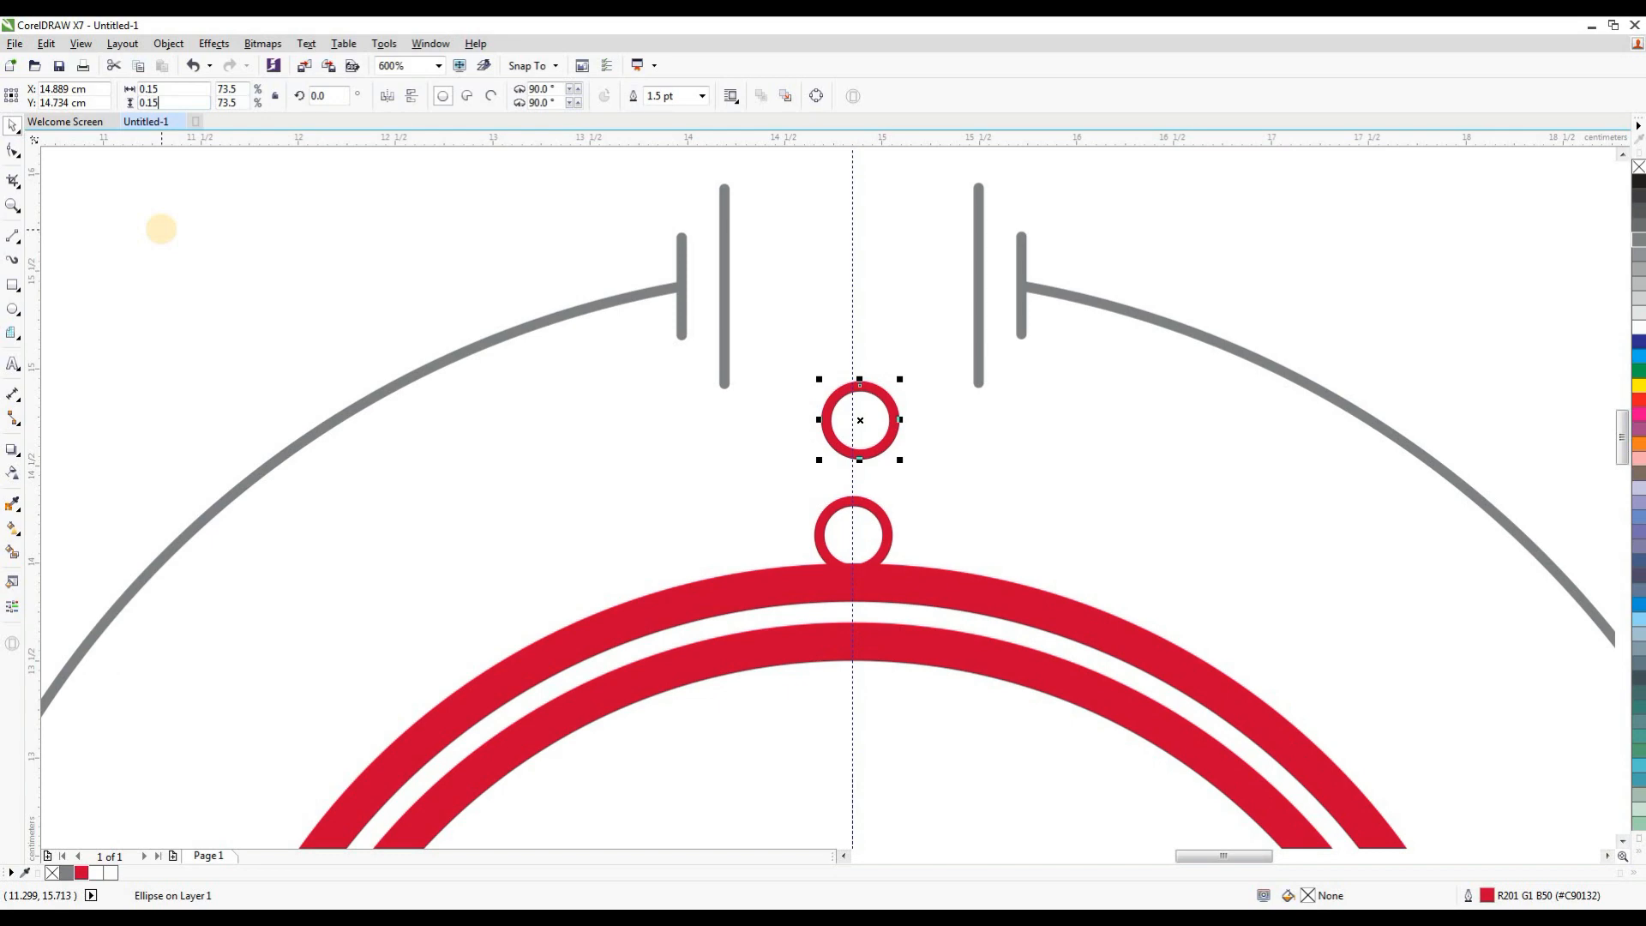
key(Return)
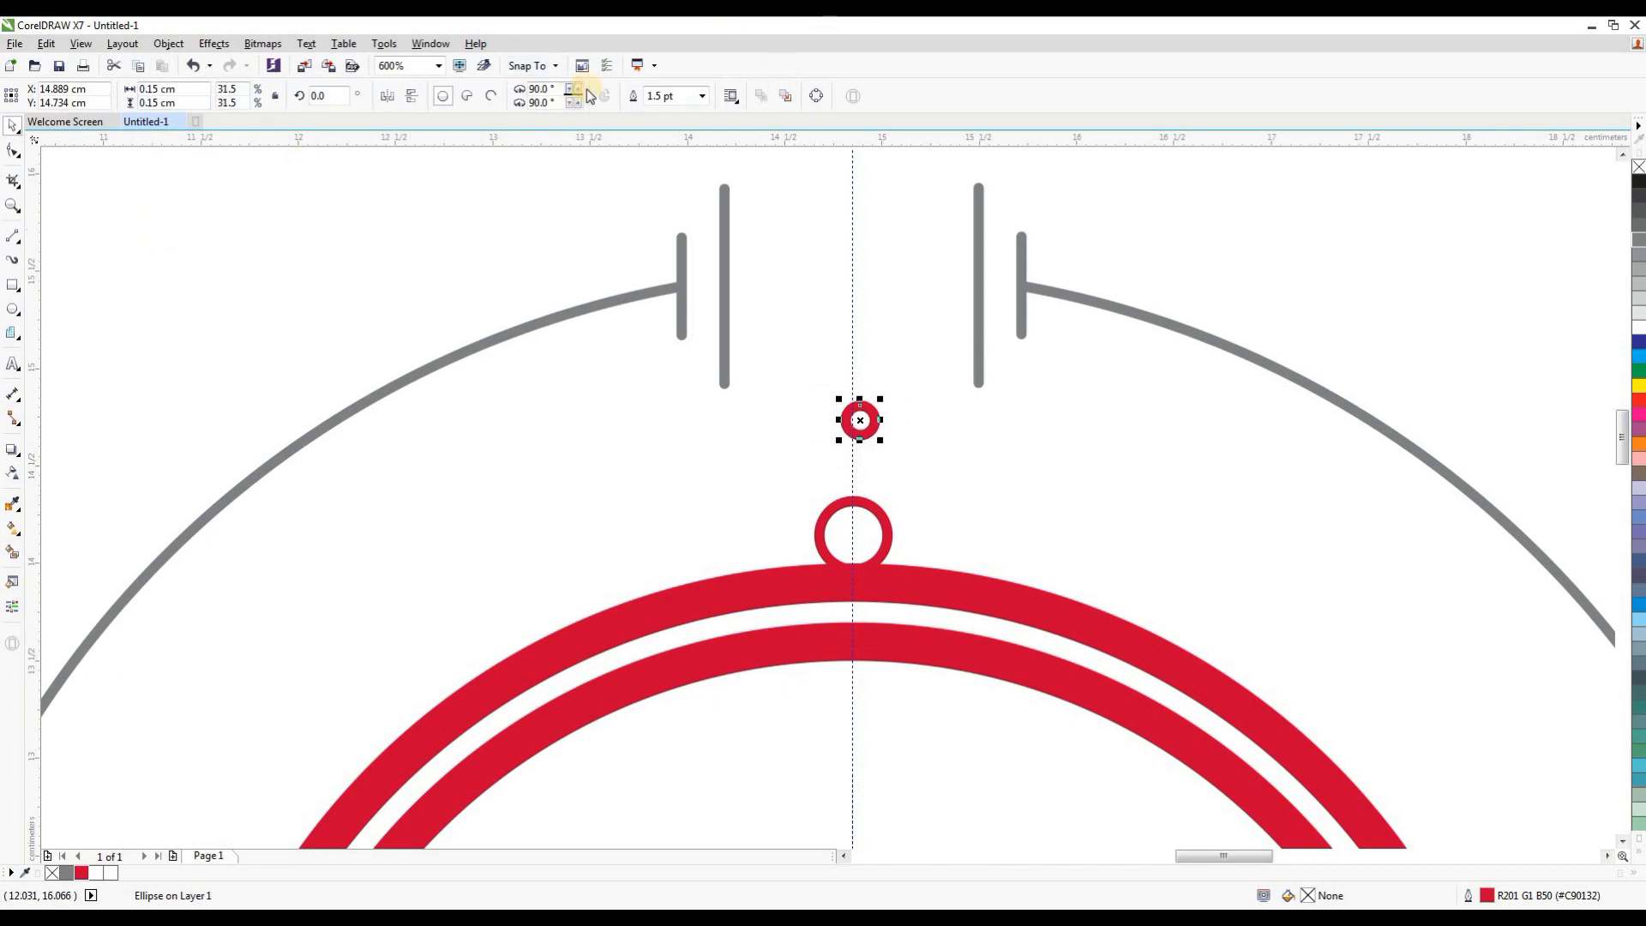
Step: Set the smaller circle's outline to 1.0 pt and seat it on top of the larger circle, centered on the vertical guideline
click(696, 100)
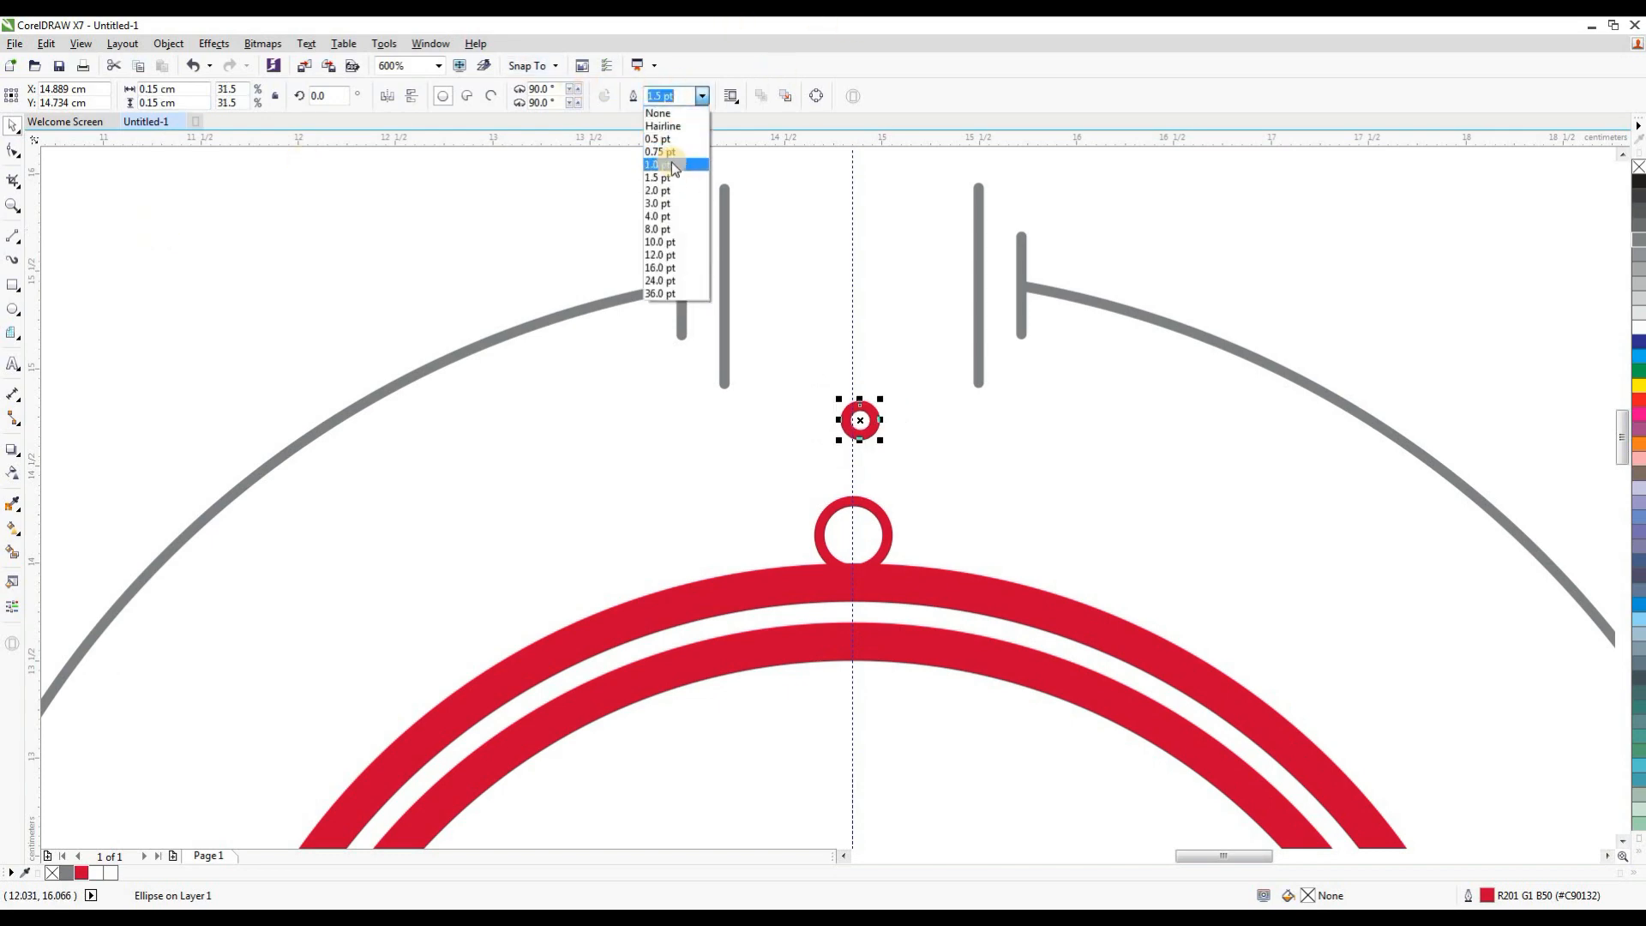
click(672, 163)
scroll(855, 411, up, 2)
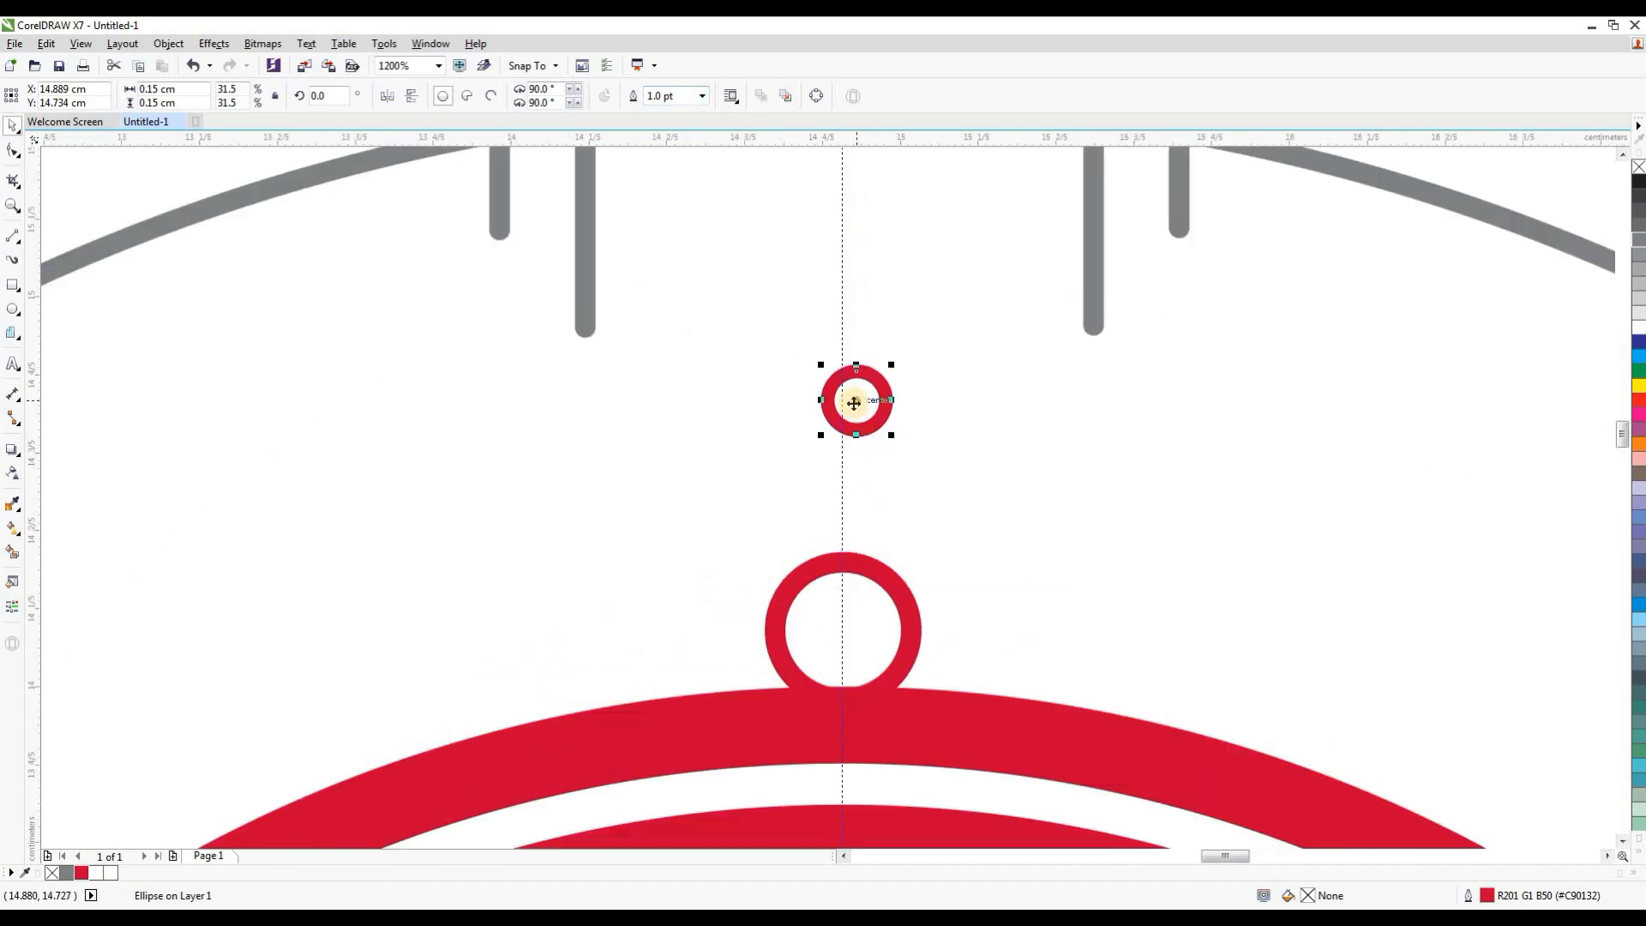
drag(853, 403, 845, 538)
scroll(845, 518, up, 3)
scroll(845, 537, down, 3)
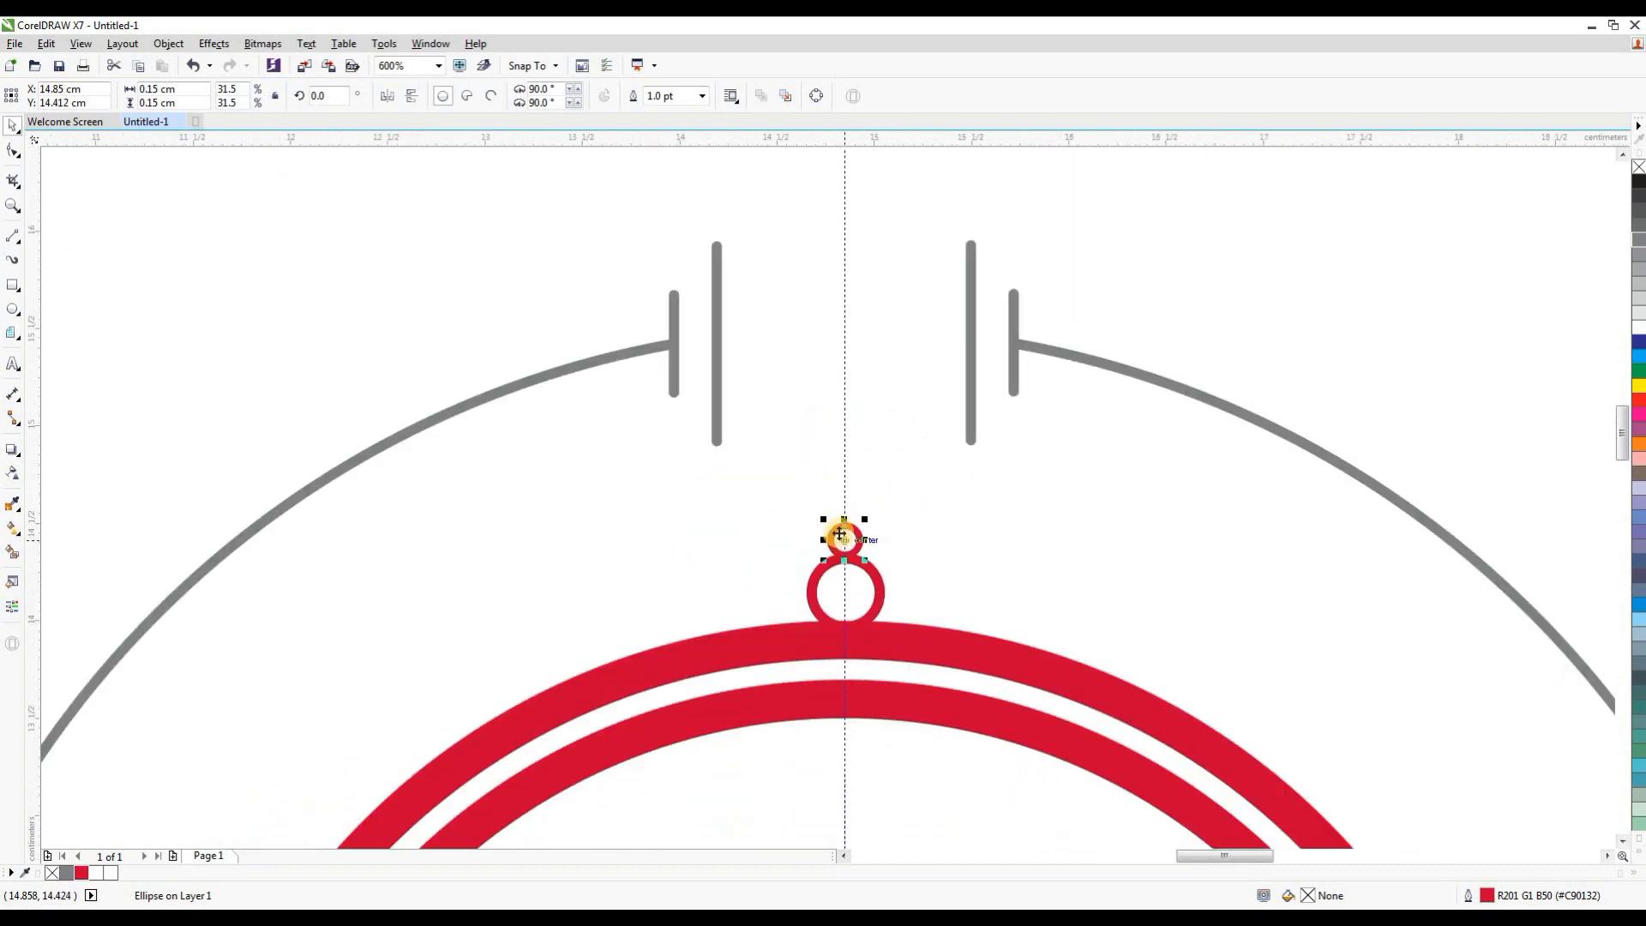
Step: Duplicate the 0.15 cm circle straight up along the guideline so the copy touches the original
scroll(844, 546, up, 1)
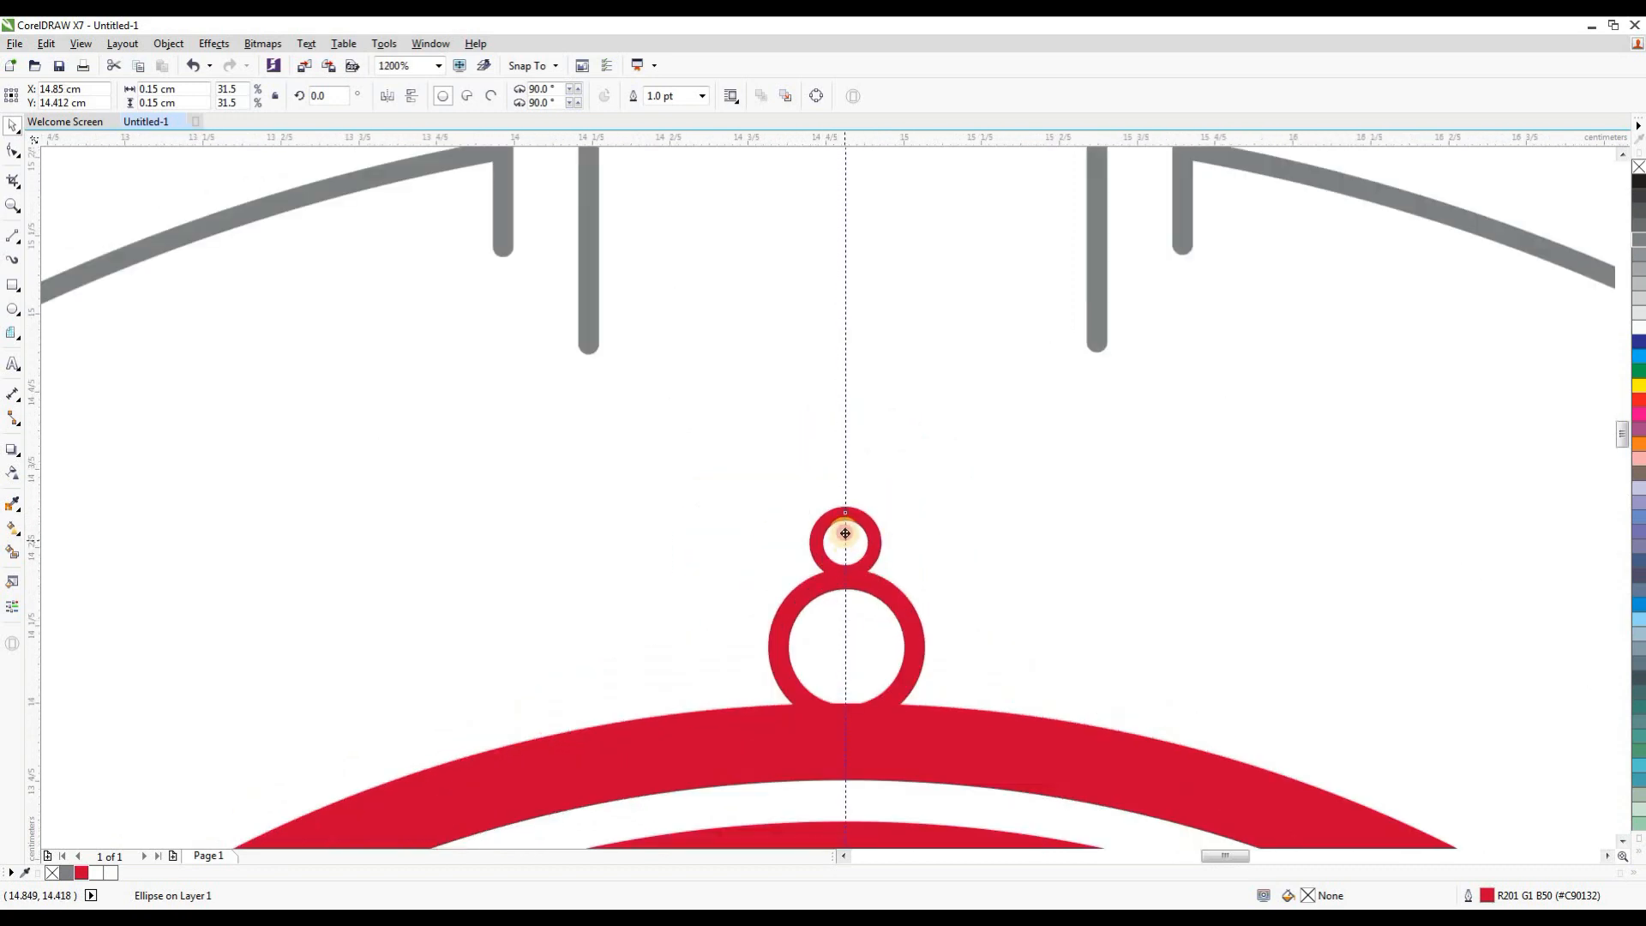
drag(845, 533, 845, 478)
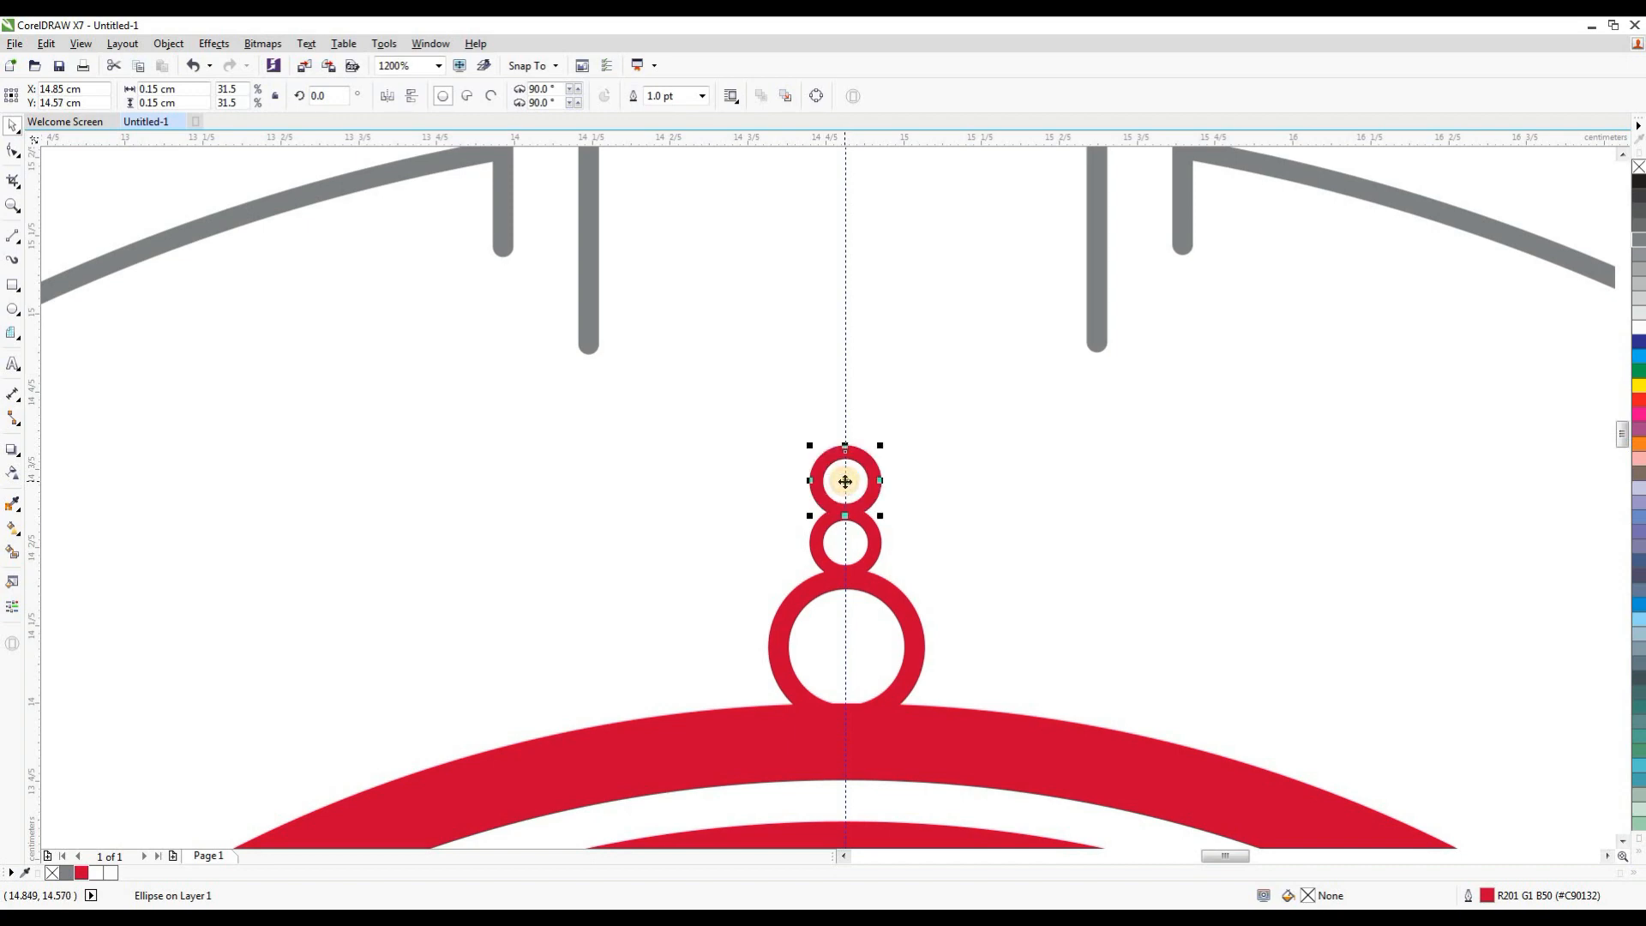
scroll(892, 683, down, 2)
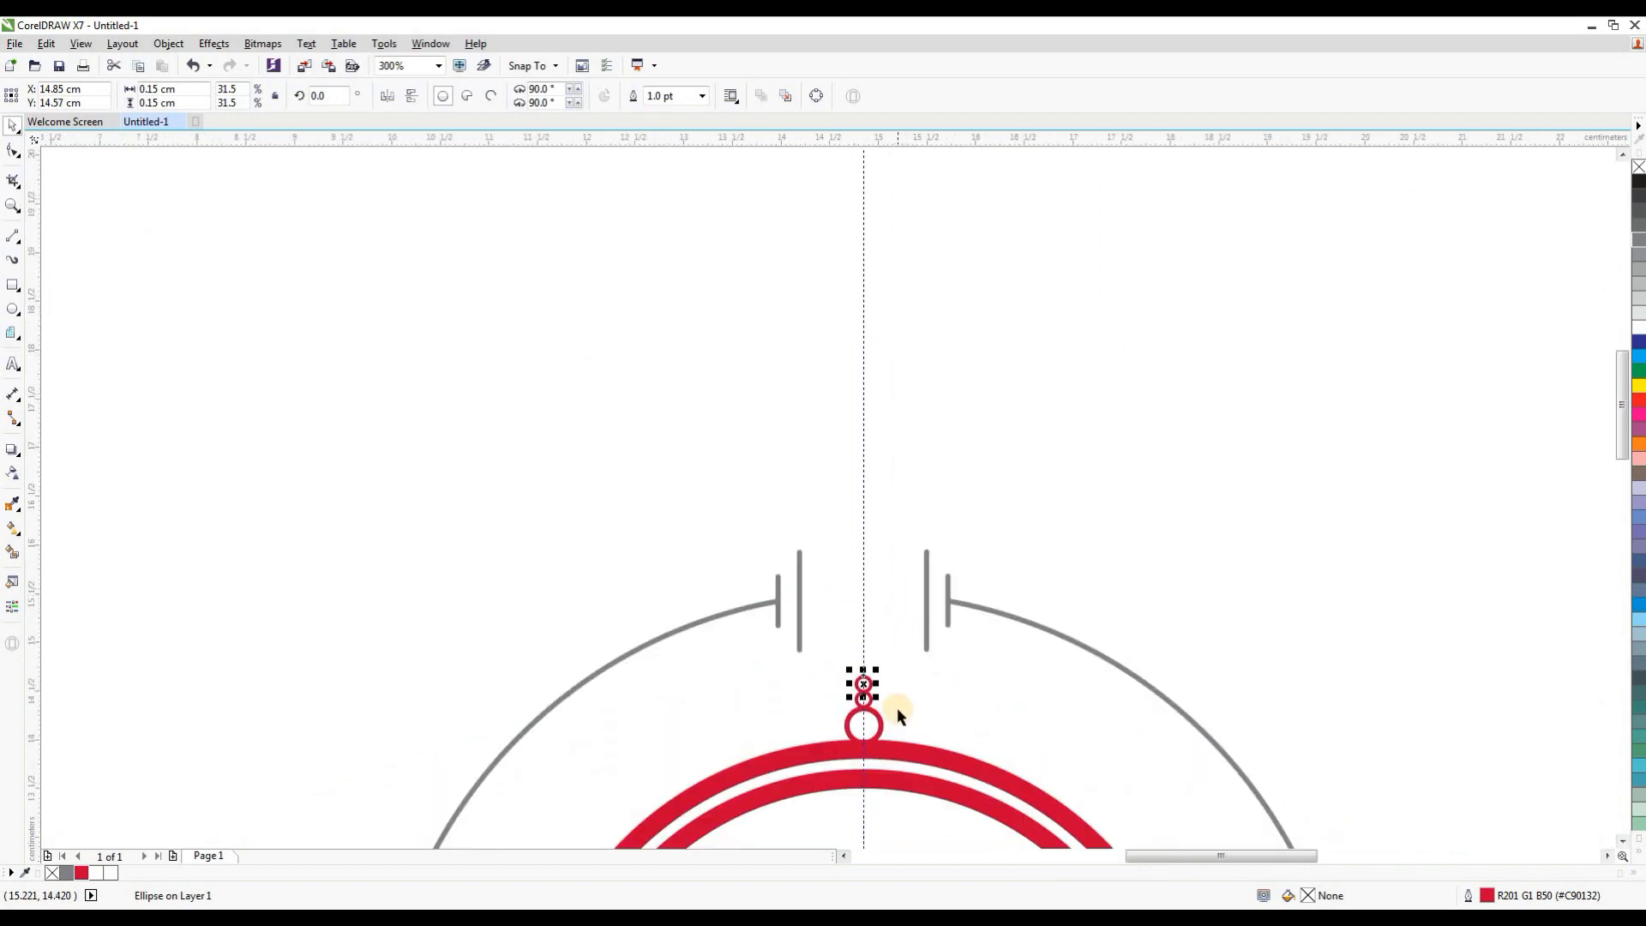
scroll(896, 707, up, 1)
Step: Repeat the duplication upward along the vertical guideline until the chain has 21 of the 0.15 cm circles
click(42, 48)
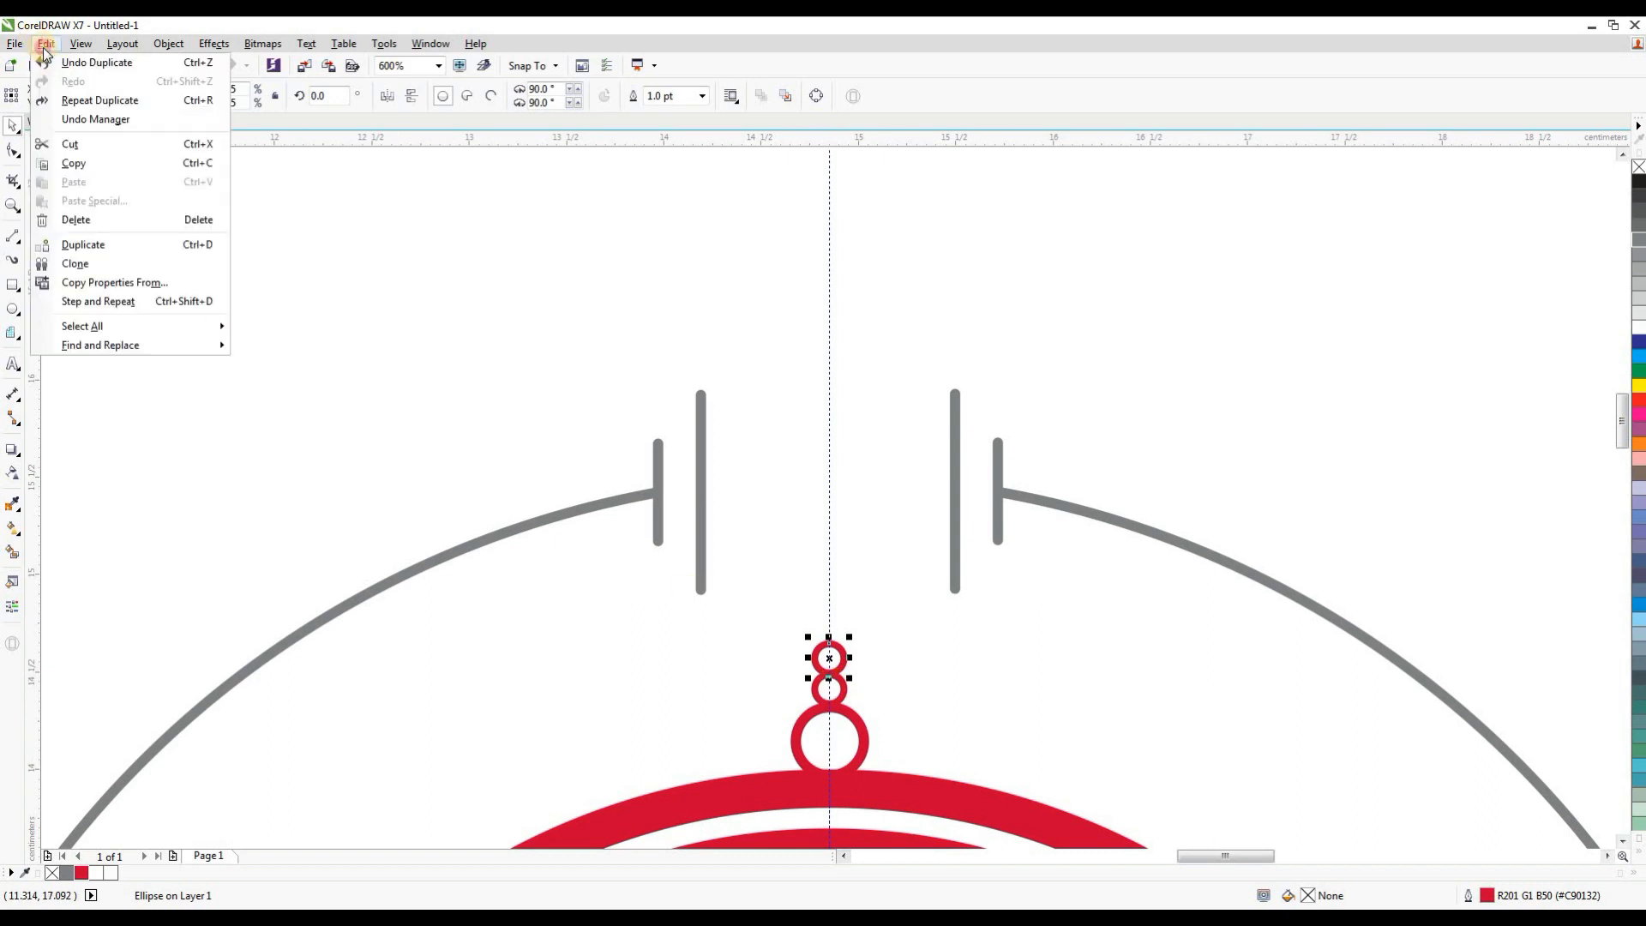
click(190, 99)
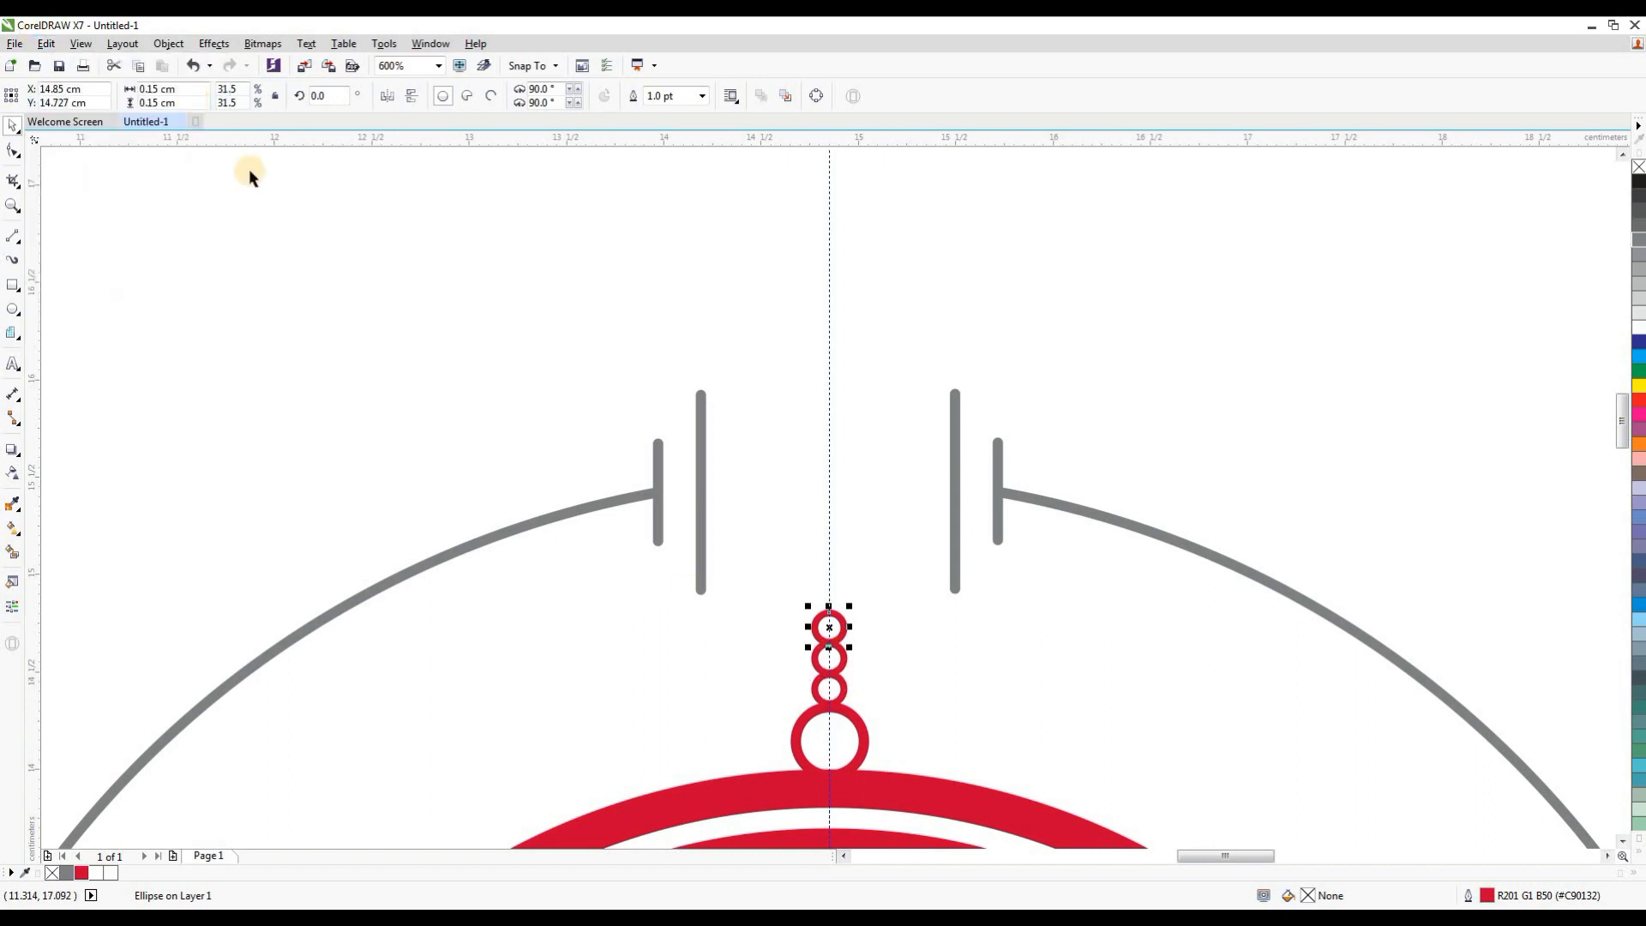
click(44, 47)
click(198, 101)
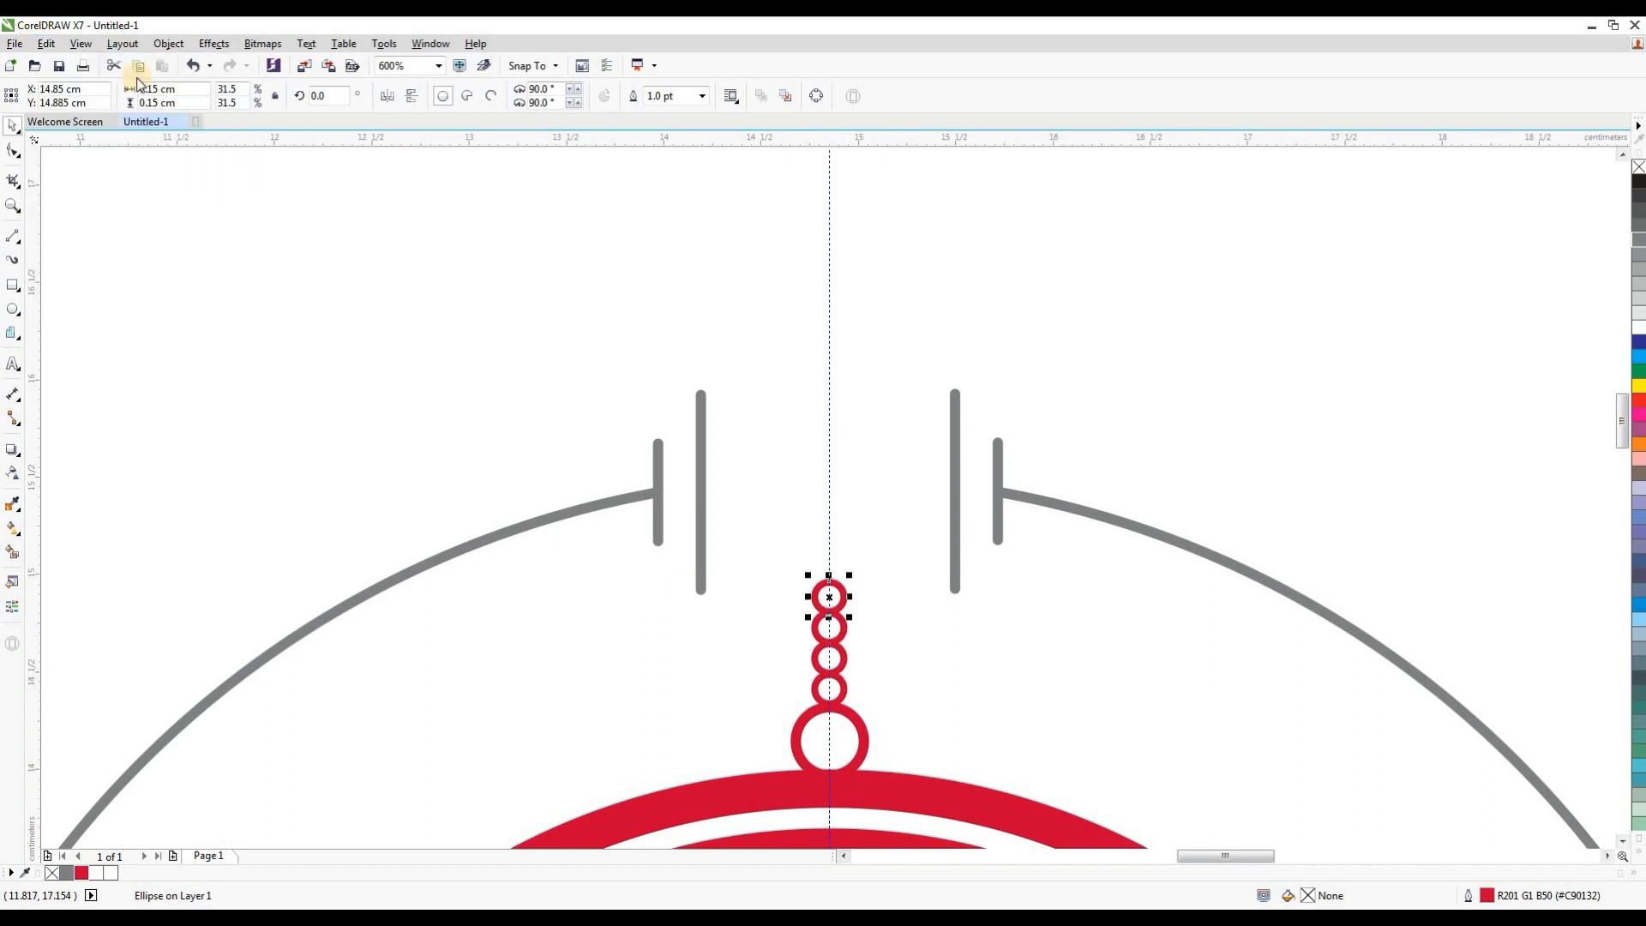
click(48, 44)
click(168, 98)
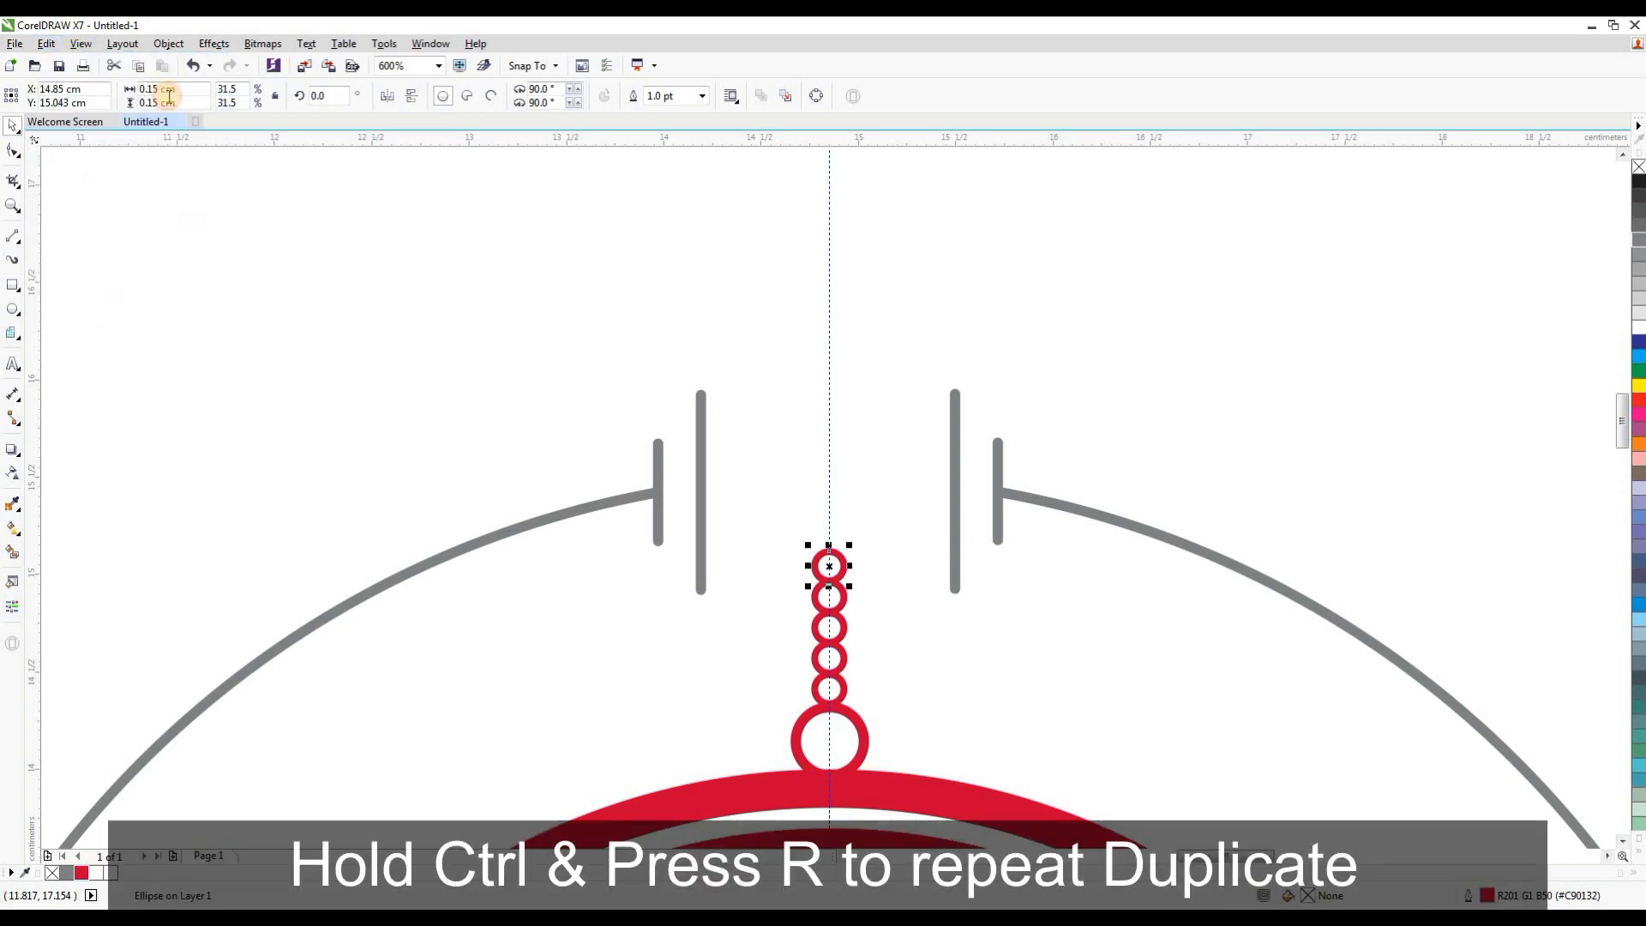
key(ctrl+r)
key(ctrl+r)
key(ctrl+r)
key(ctrl+r)
key(ctrl+r)
key(ctrl+r)
key(ctrl+r)
key(ctrl+r)
key(ctrl+r)
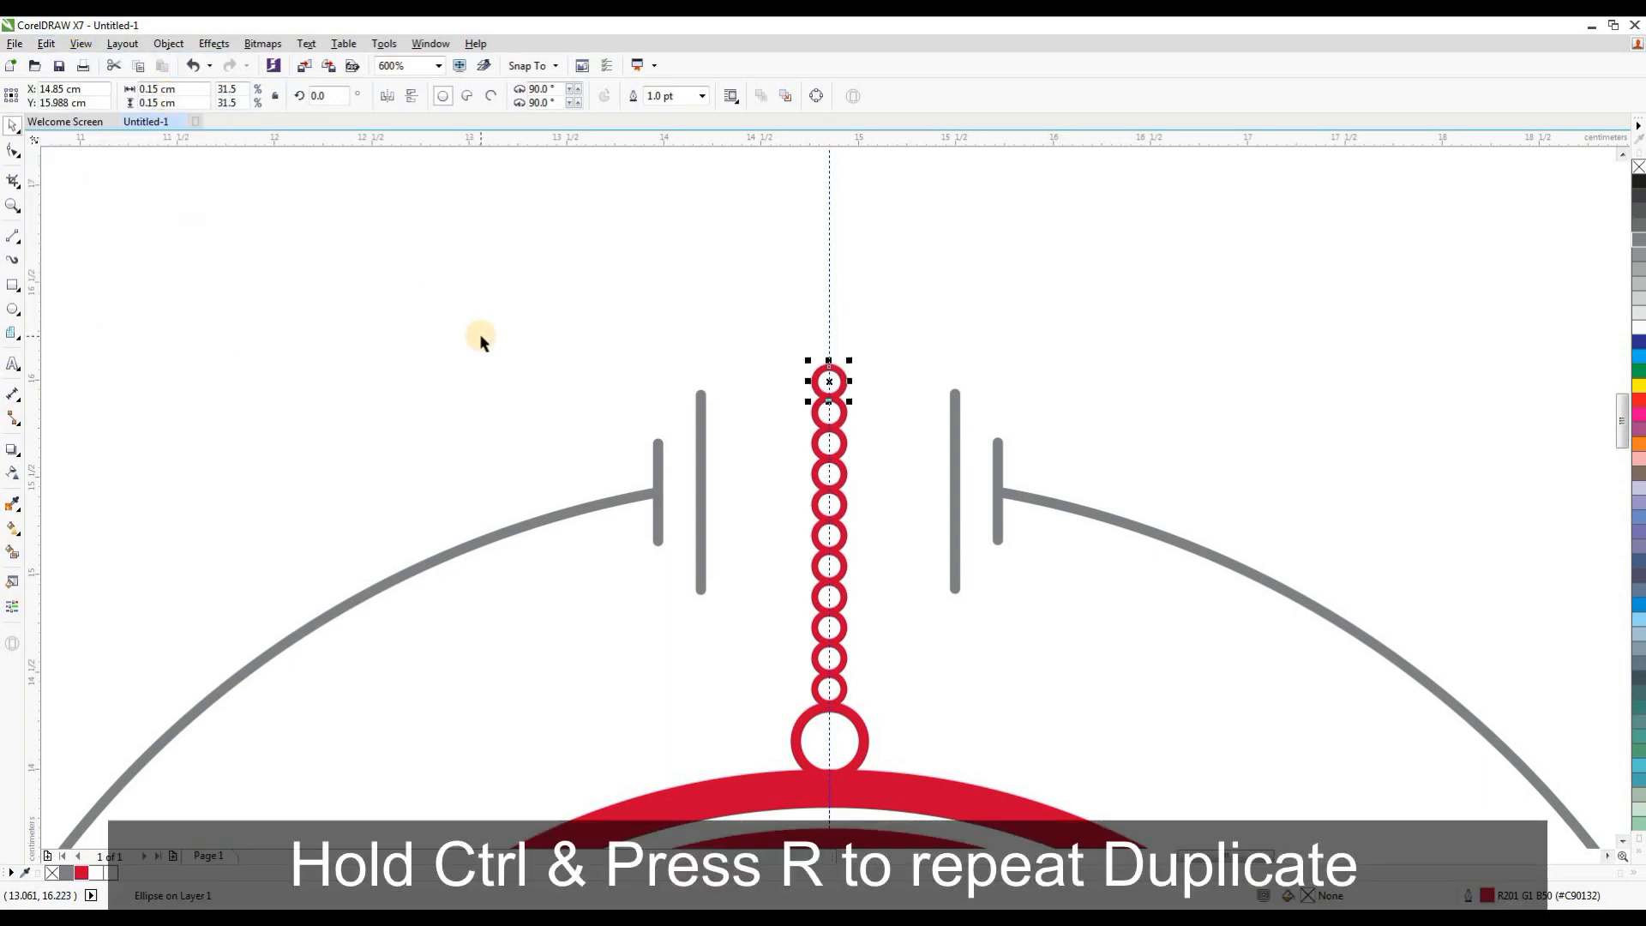
key(ctrl+r)
key(ctrl+r)
scroll(706, 574, down, 2)
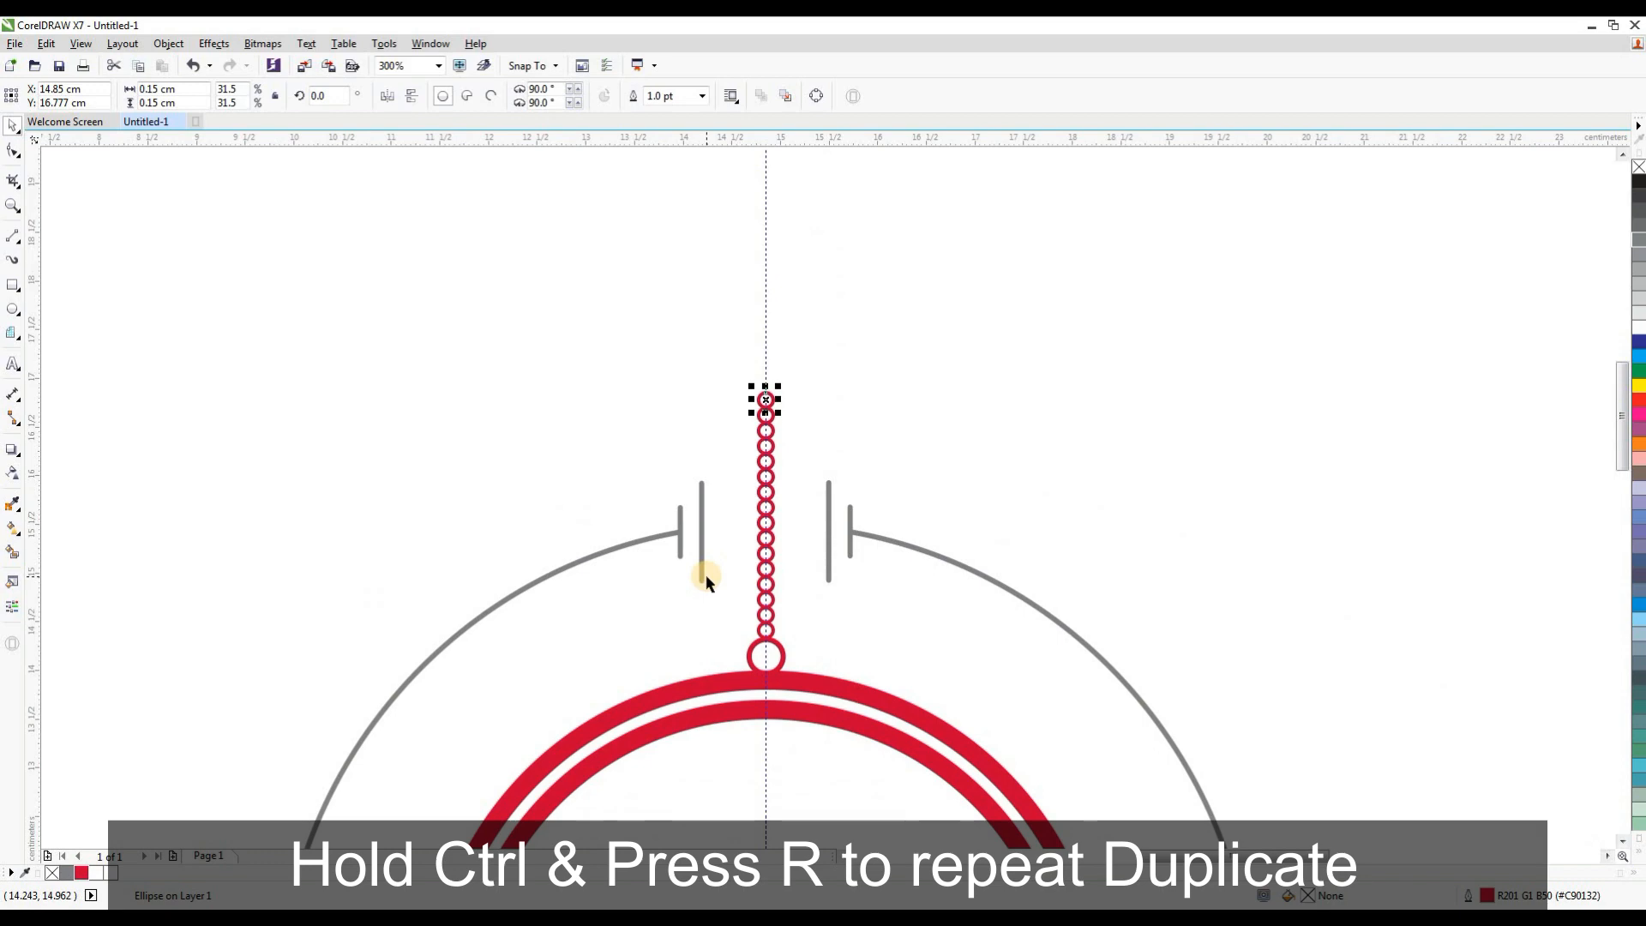
key(ctrl+r)
key(ctrl+r)
key(ctrl+r)
key(ctrl+r)
key(ctrl+r)
scroll(682, 360, down, 1)
scroll(722, 283, down, 1)
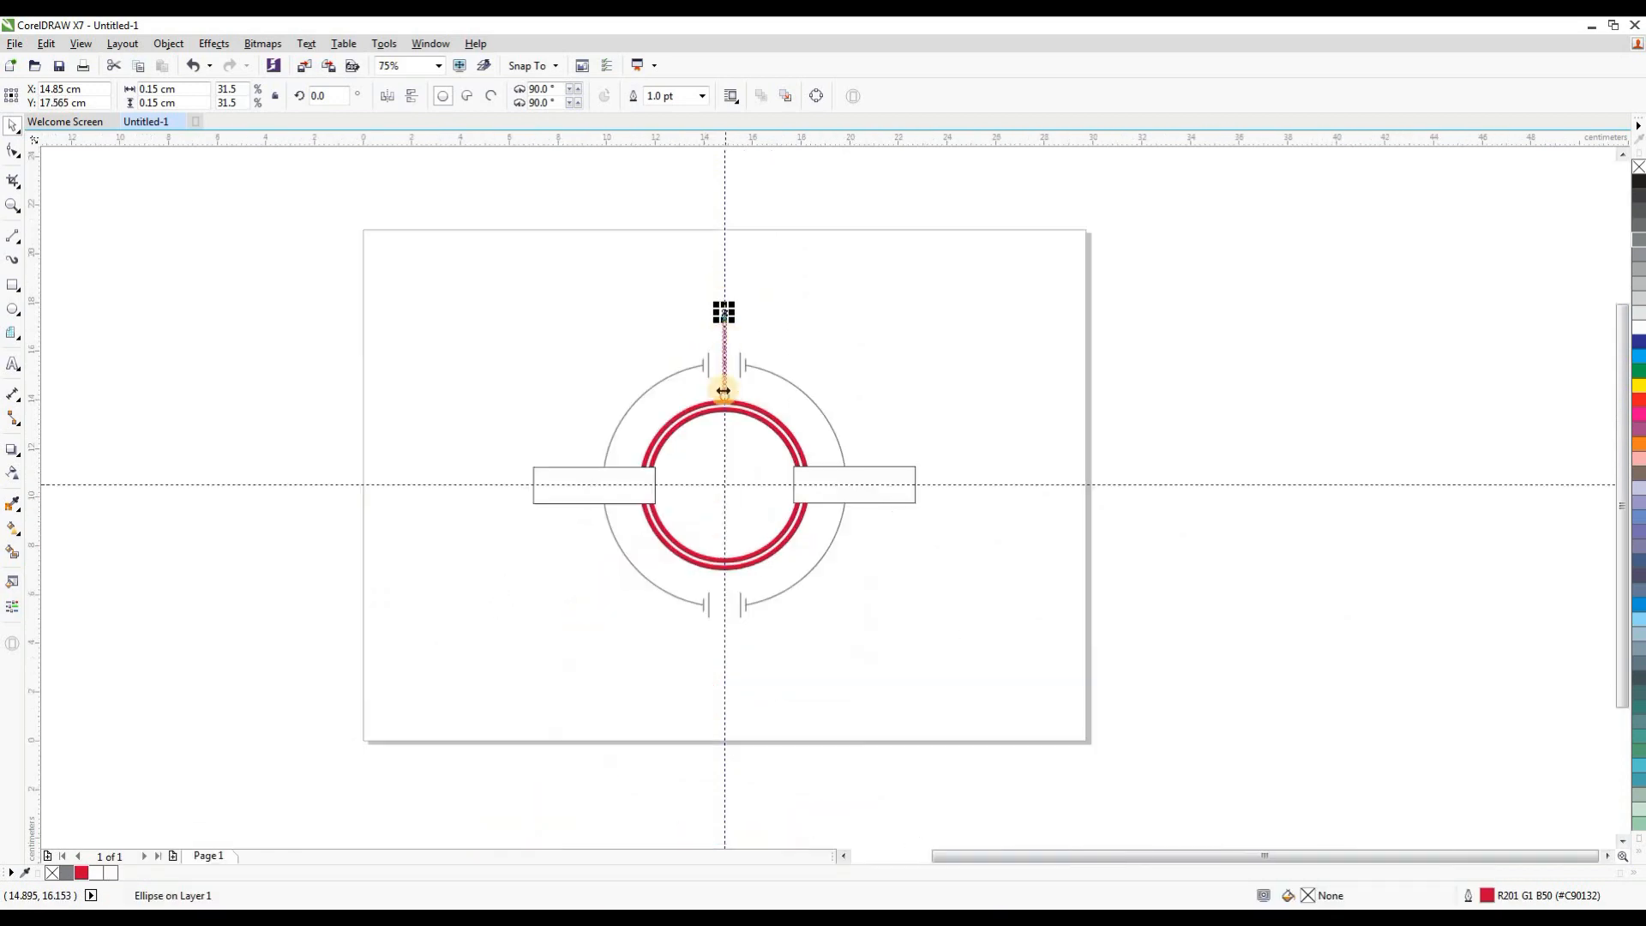
Step: Duplicate the whole circle chain including its larger base circle and move the copy below the left white rectangle
scroll(723, 391, up, 1)
drag(669, 202, 754, 422)
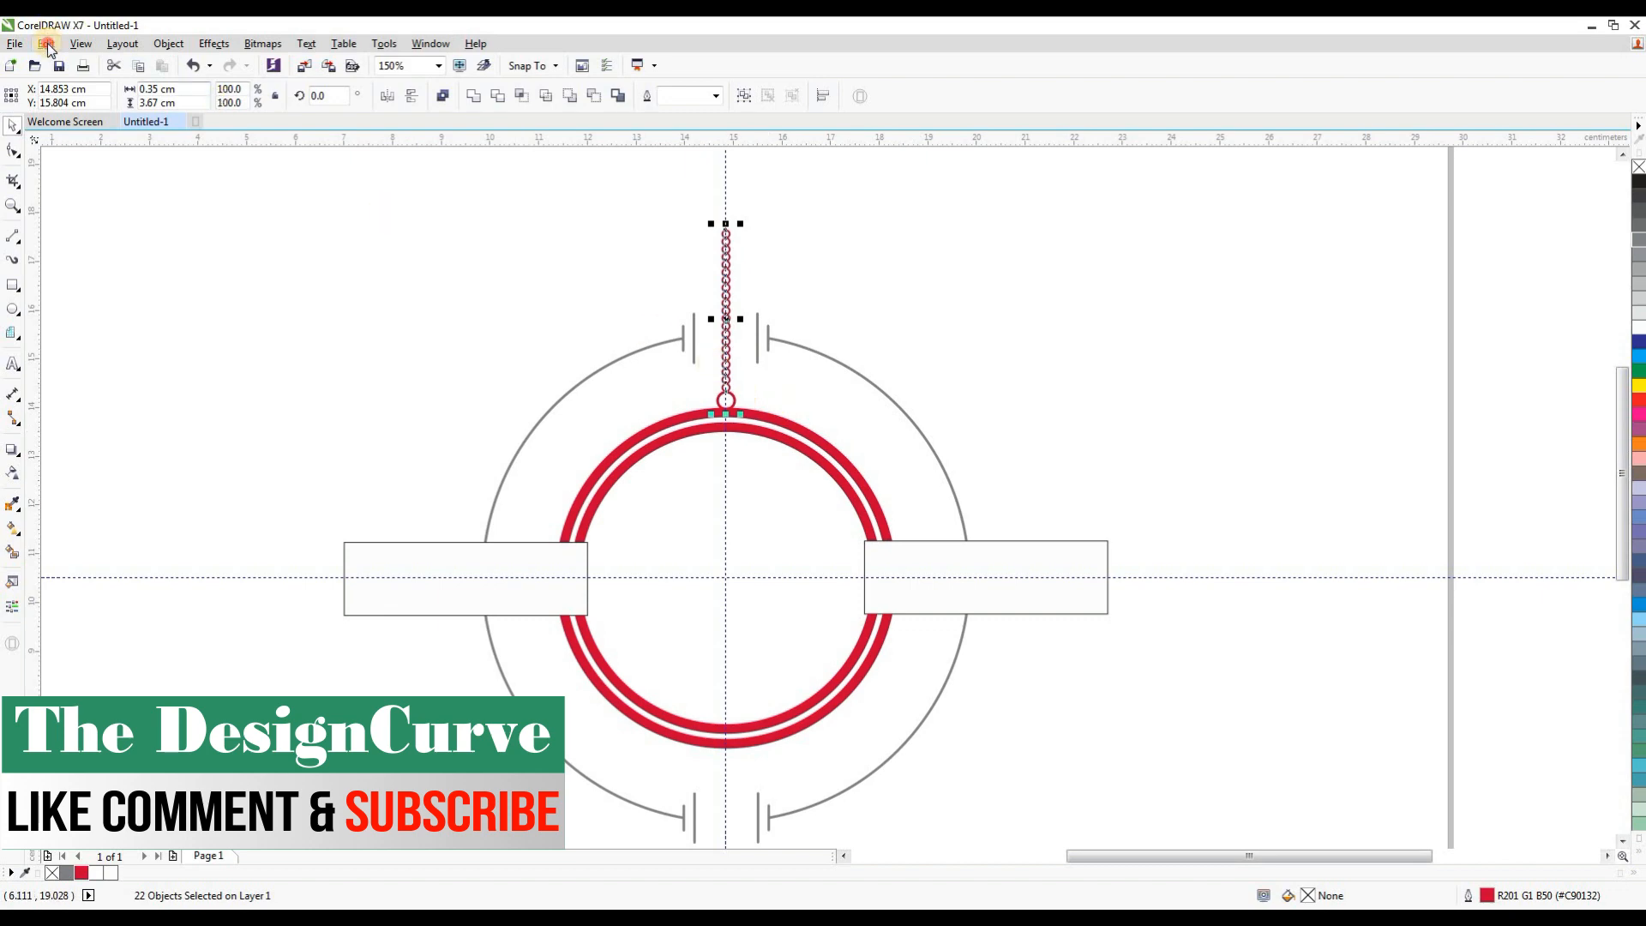
click(46, 45)
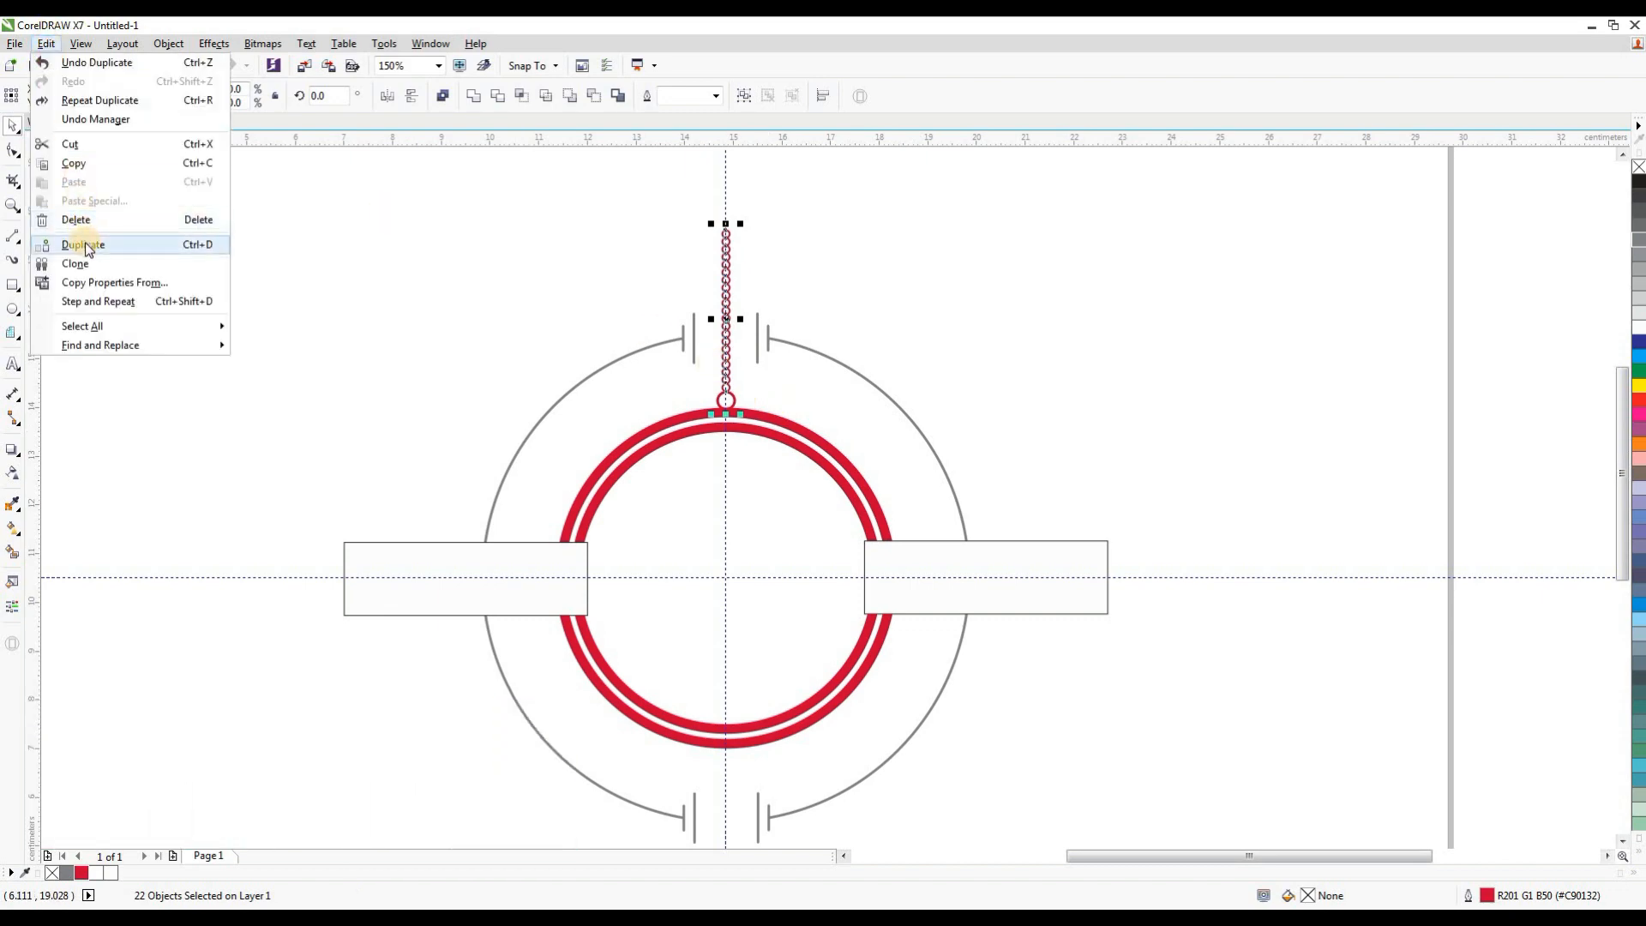
click(83, 245)
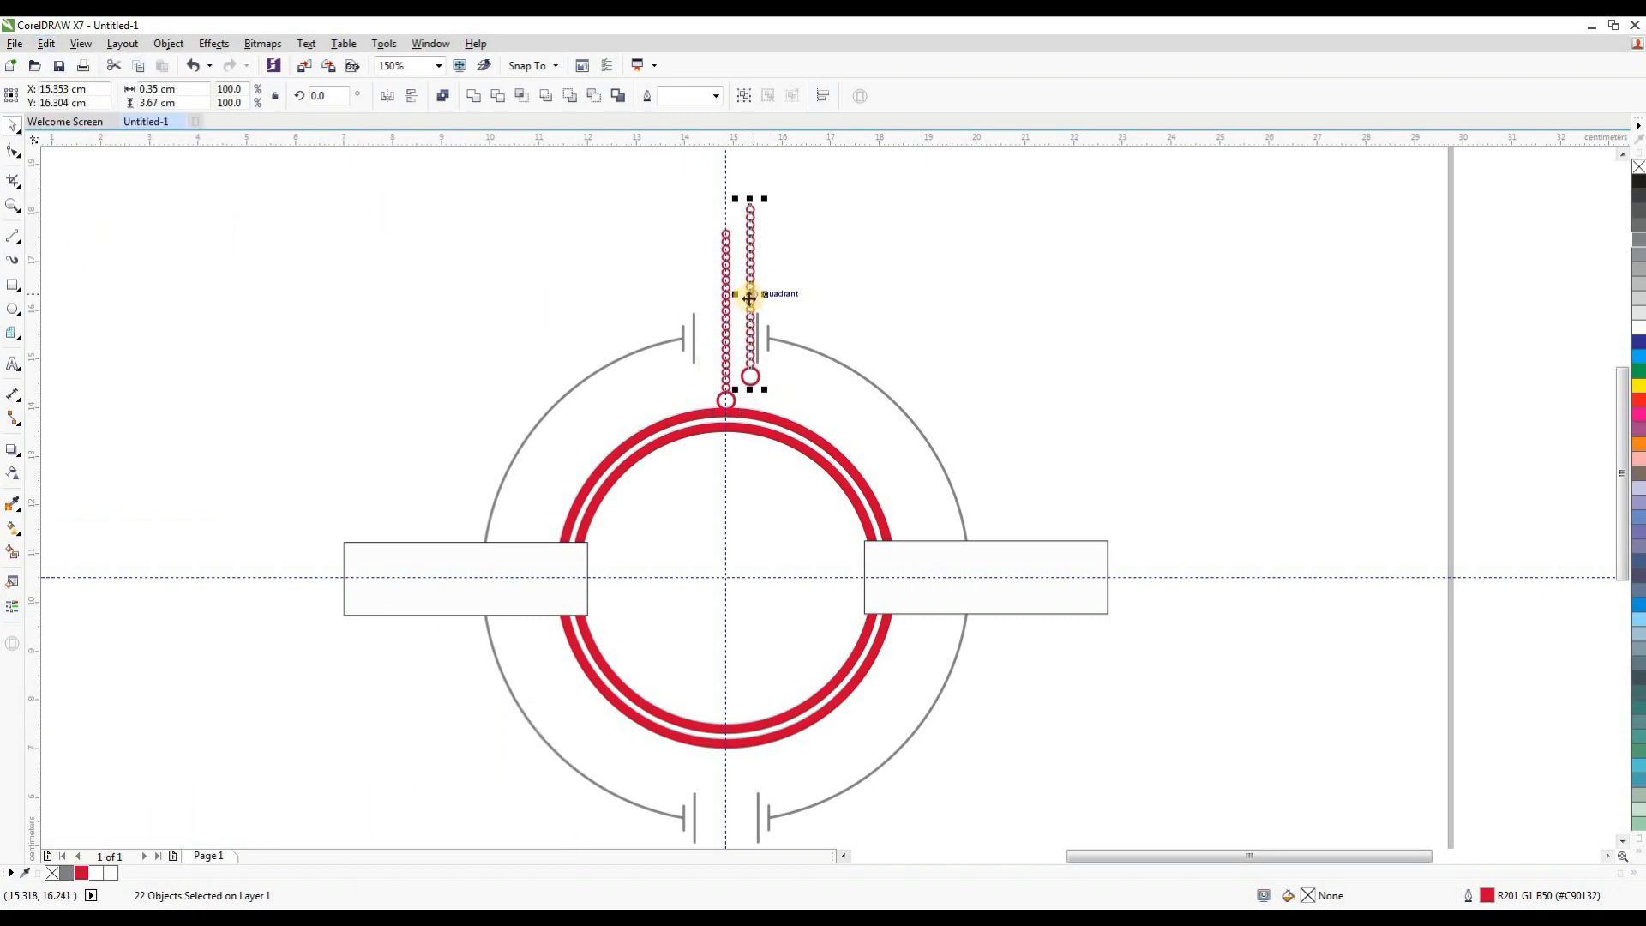
drag(749, 298, 336, 724)
scroll(516, 390, down, 1)
scroll(427, 637, up, 1)
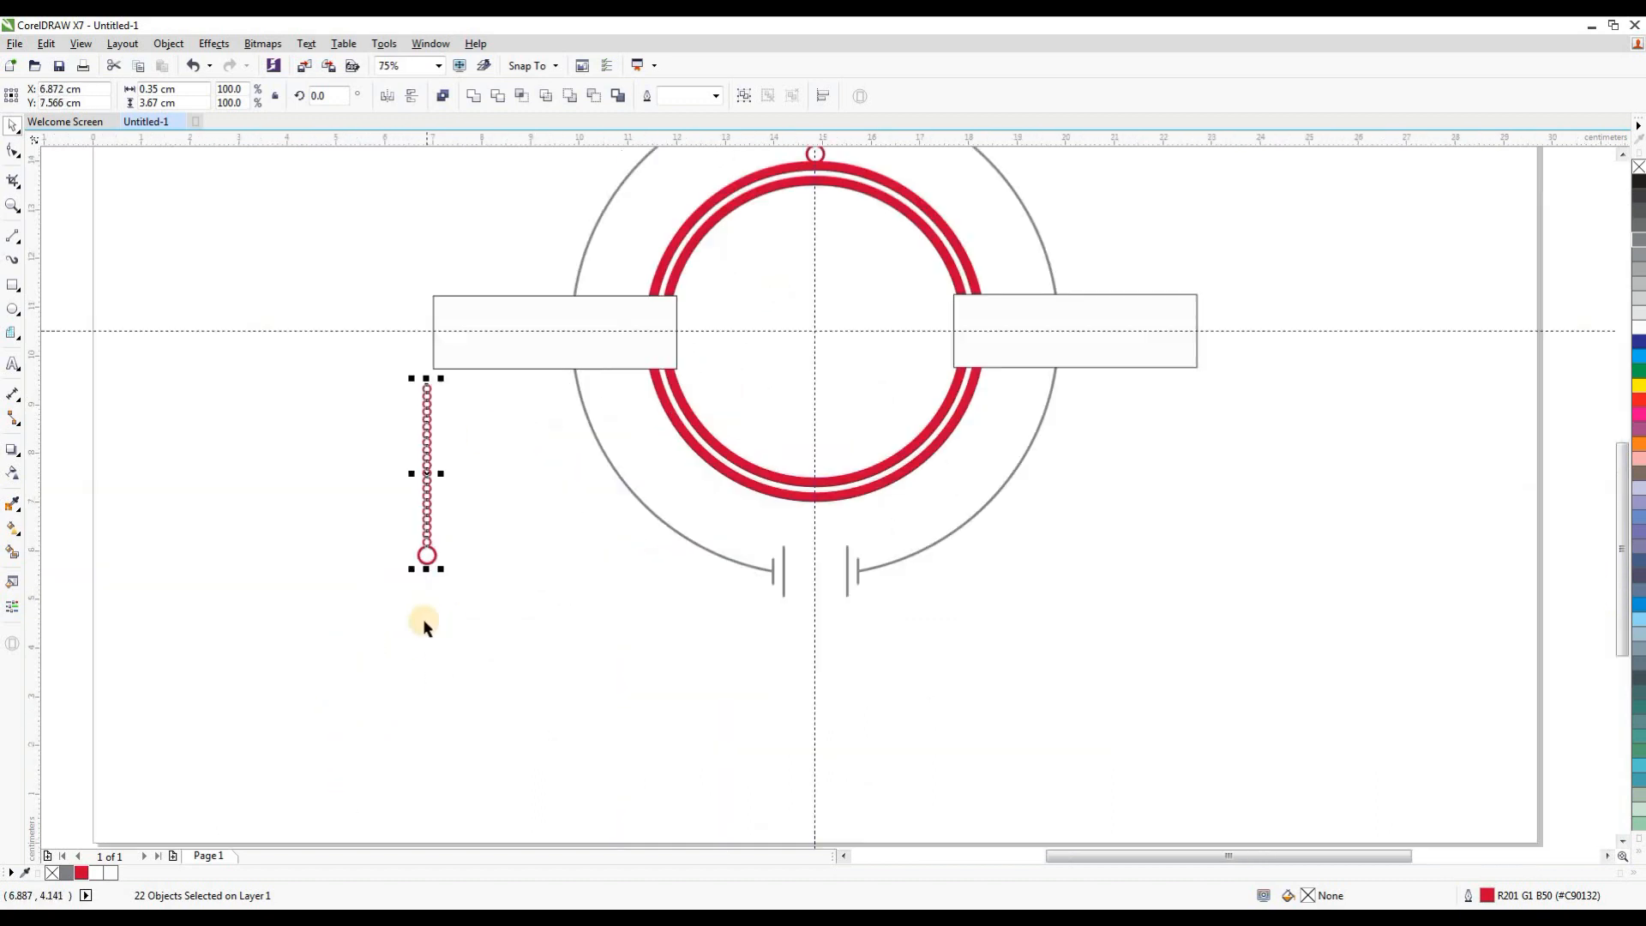
drag(428, 477, 493, 539)
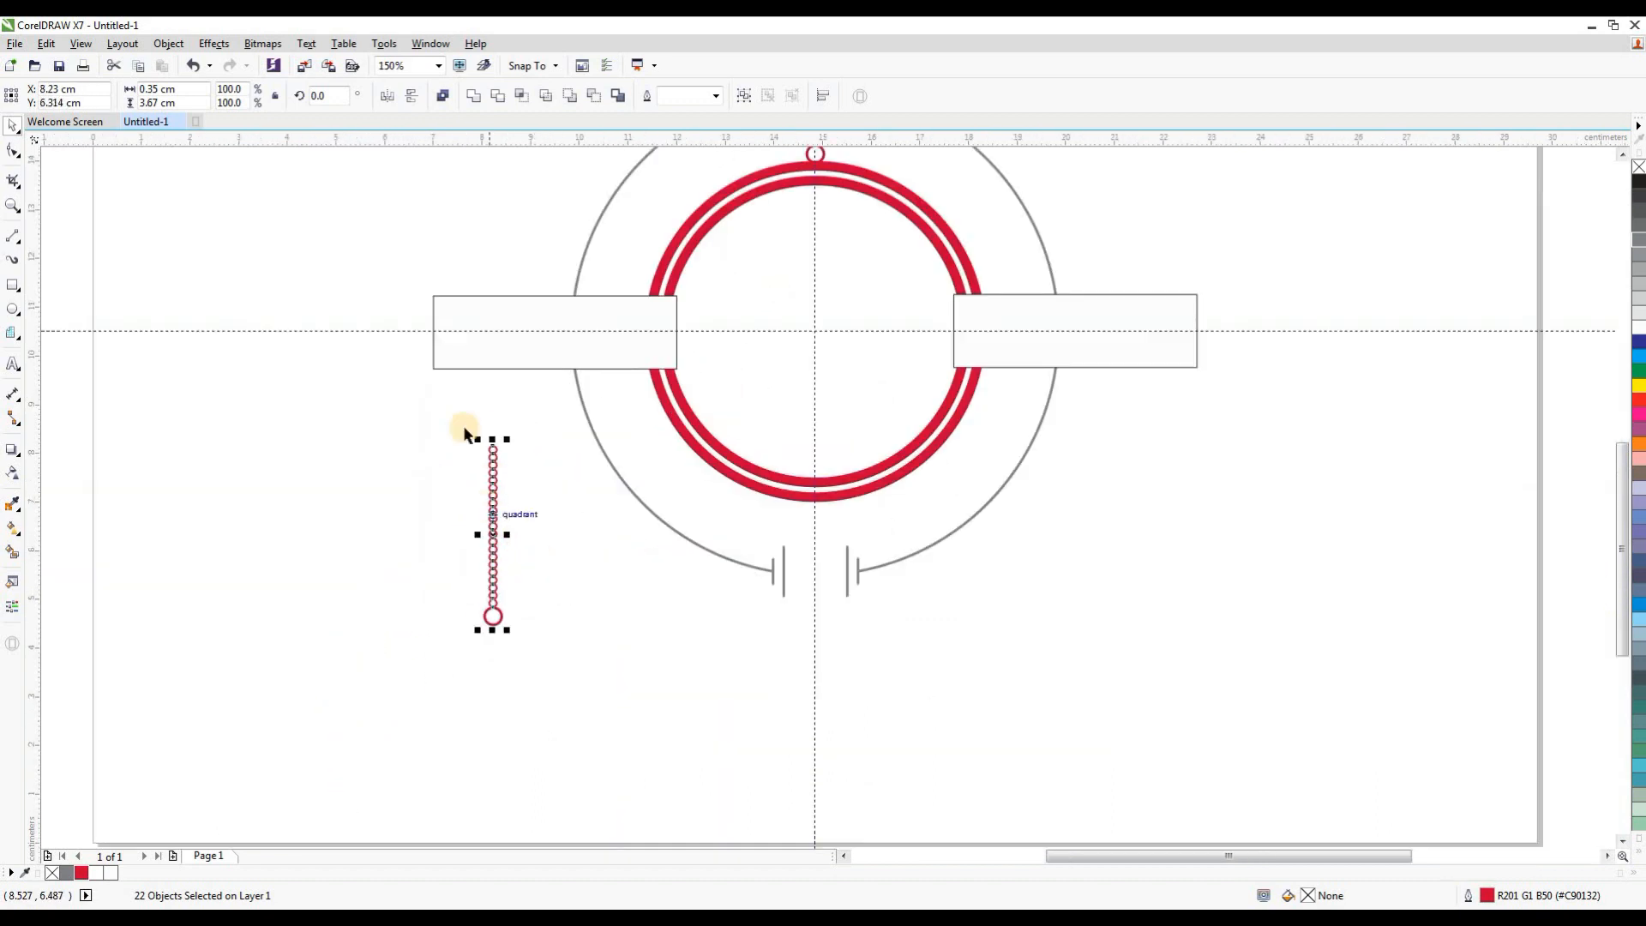
Step: Flip the duplicated circle chain vertically and hang it from the bottom of the red double ring, centered on the vertical guideline
click(412, 97)
drag(492, 544, 815, 600)
scroll(813, 495, up, 5)
drag(813, 495, 816, 438)
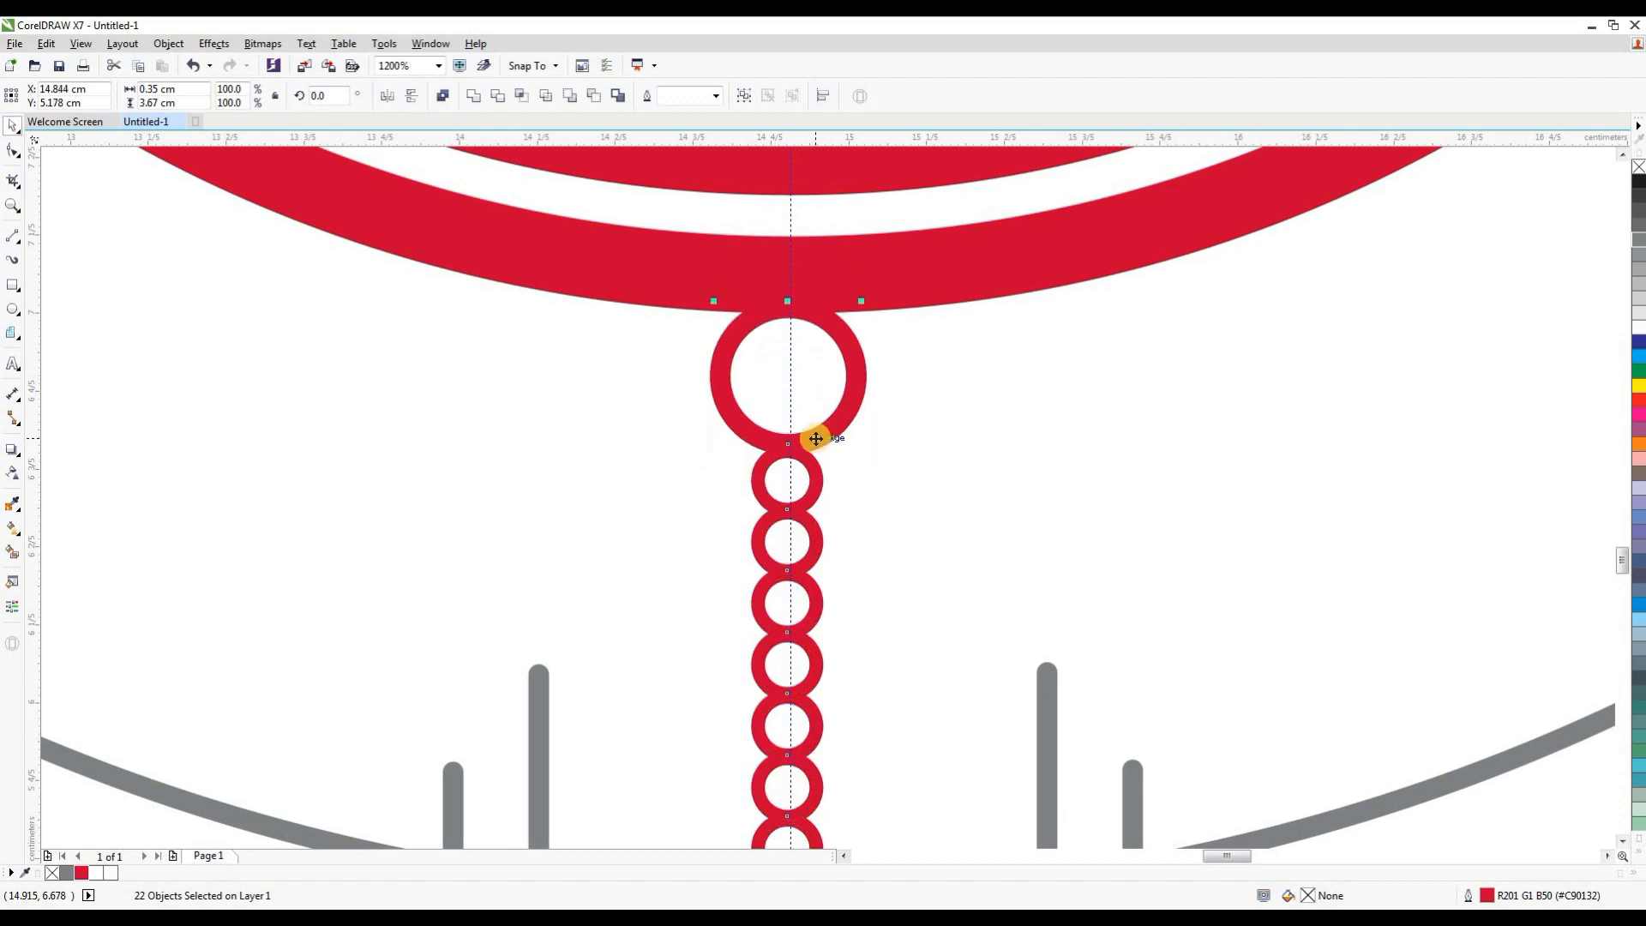
scroll(823, 439, down, 3)
click(838, 426)
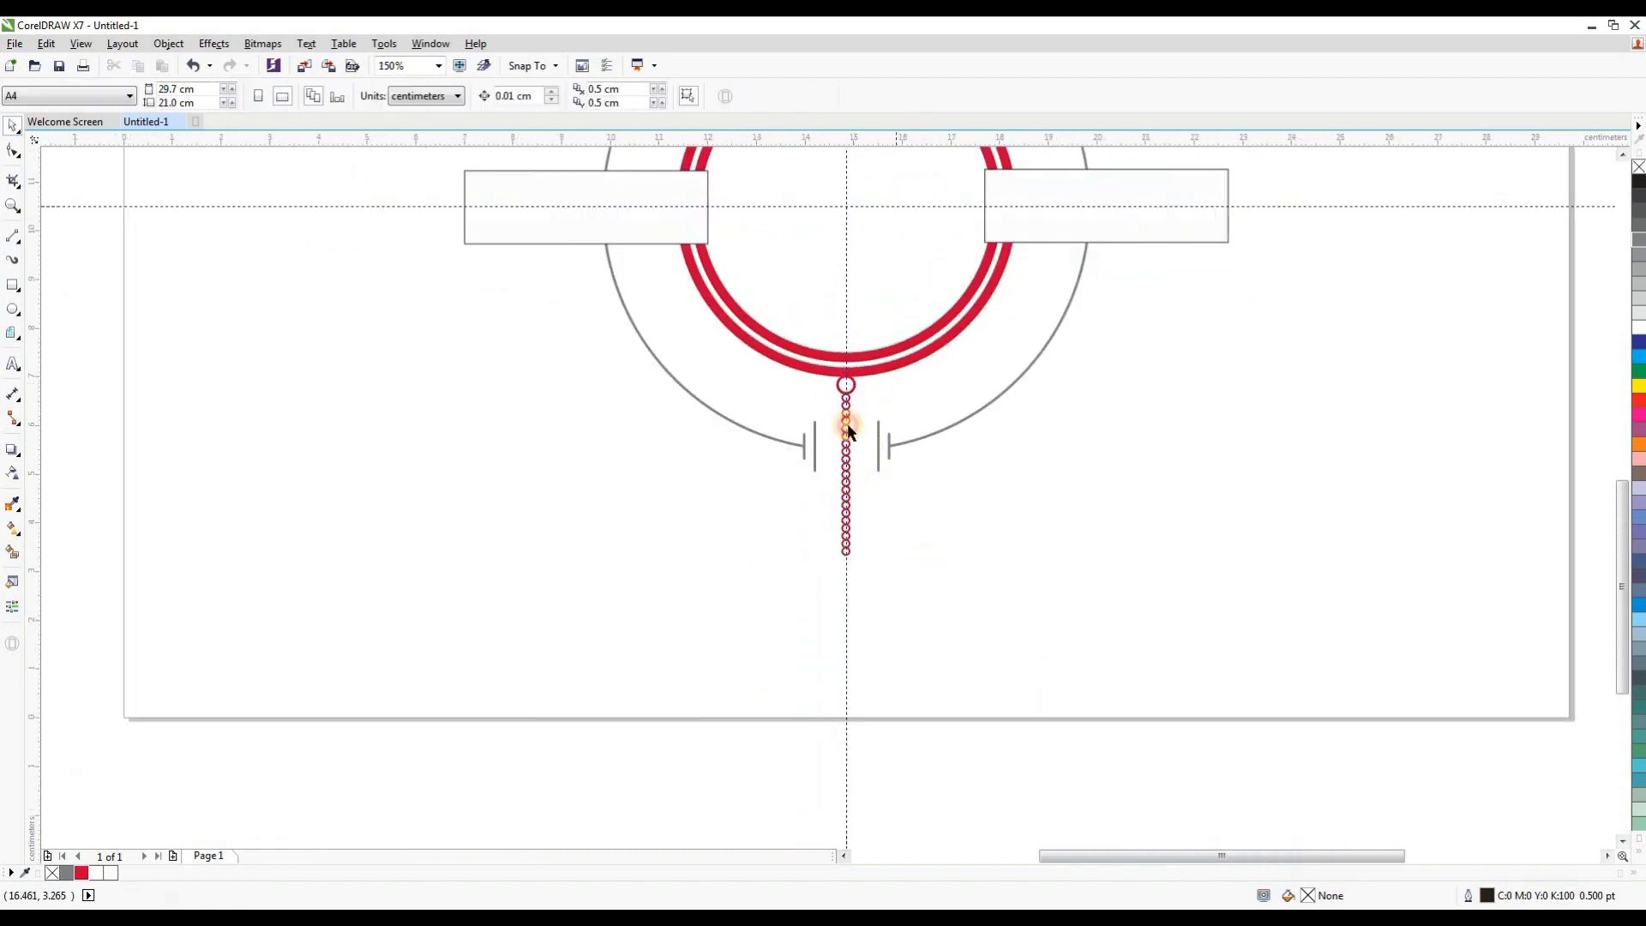
Step: Duplicate the lower chain's 0.35 cm circle and seat the copy against the chain's bottom end on the vertical guideline
scroll(857, 395, up, 1)
click(864, 380)
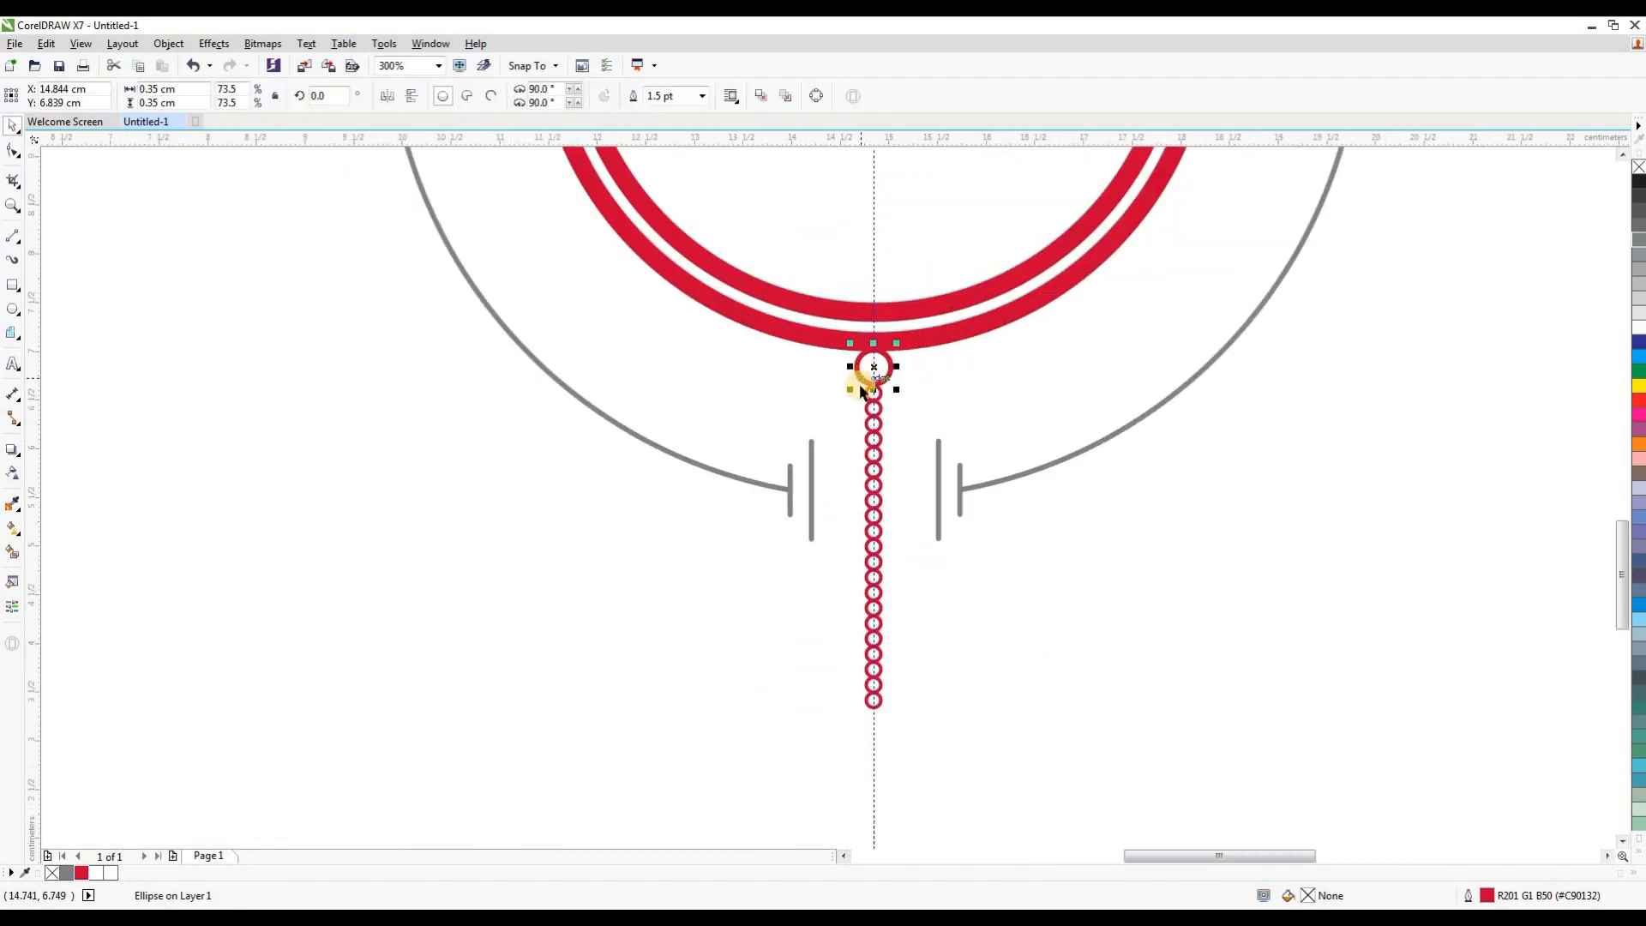
click(48, 43)
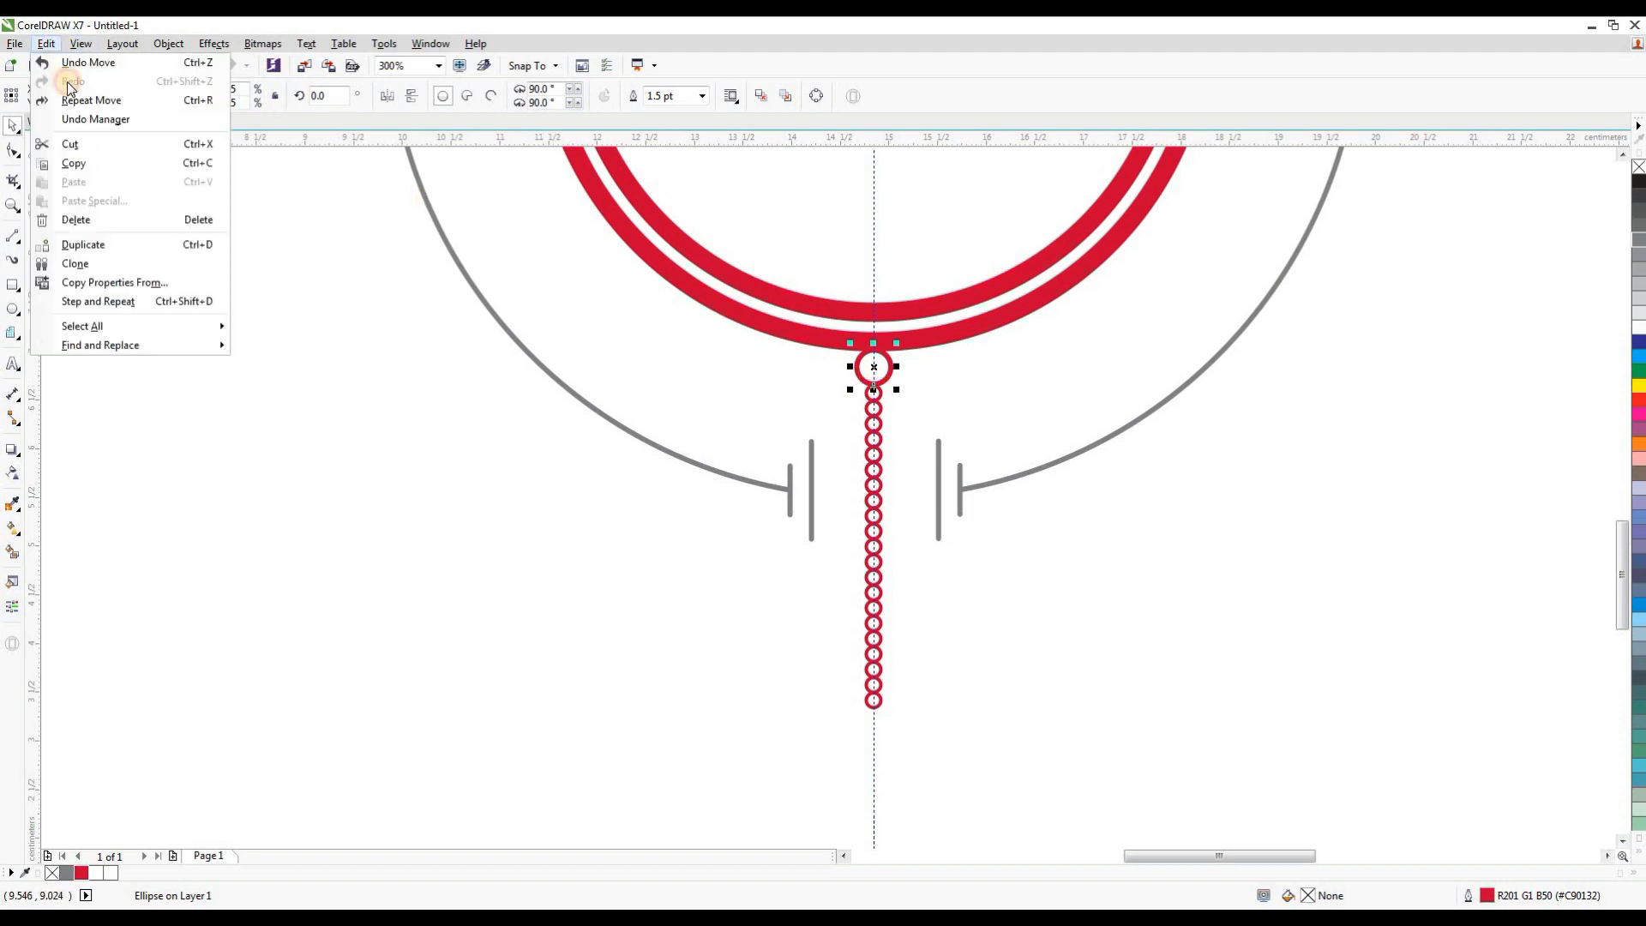
click(195, 245)
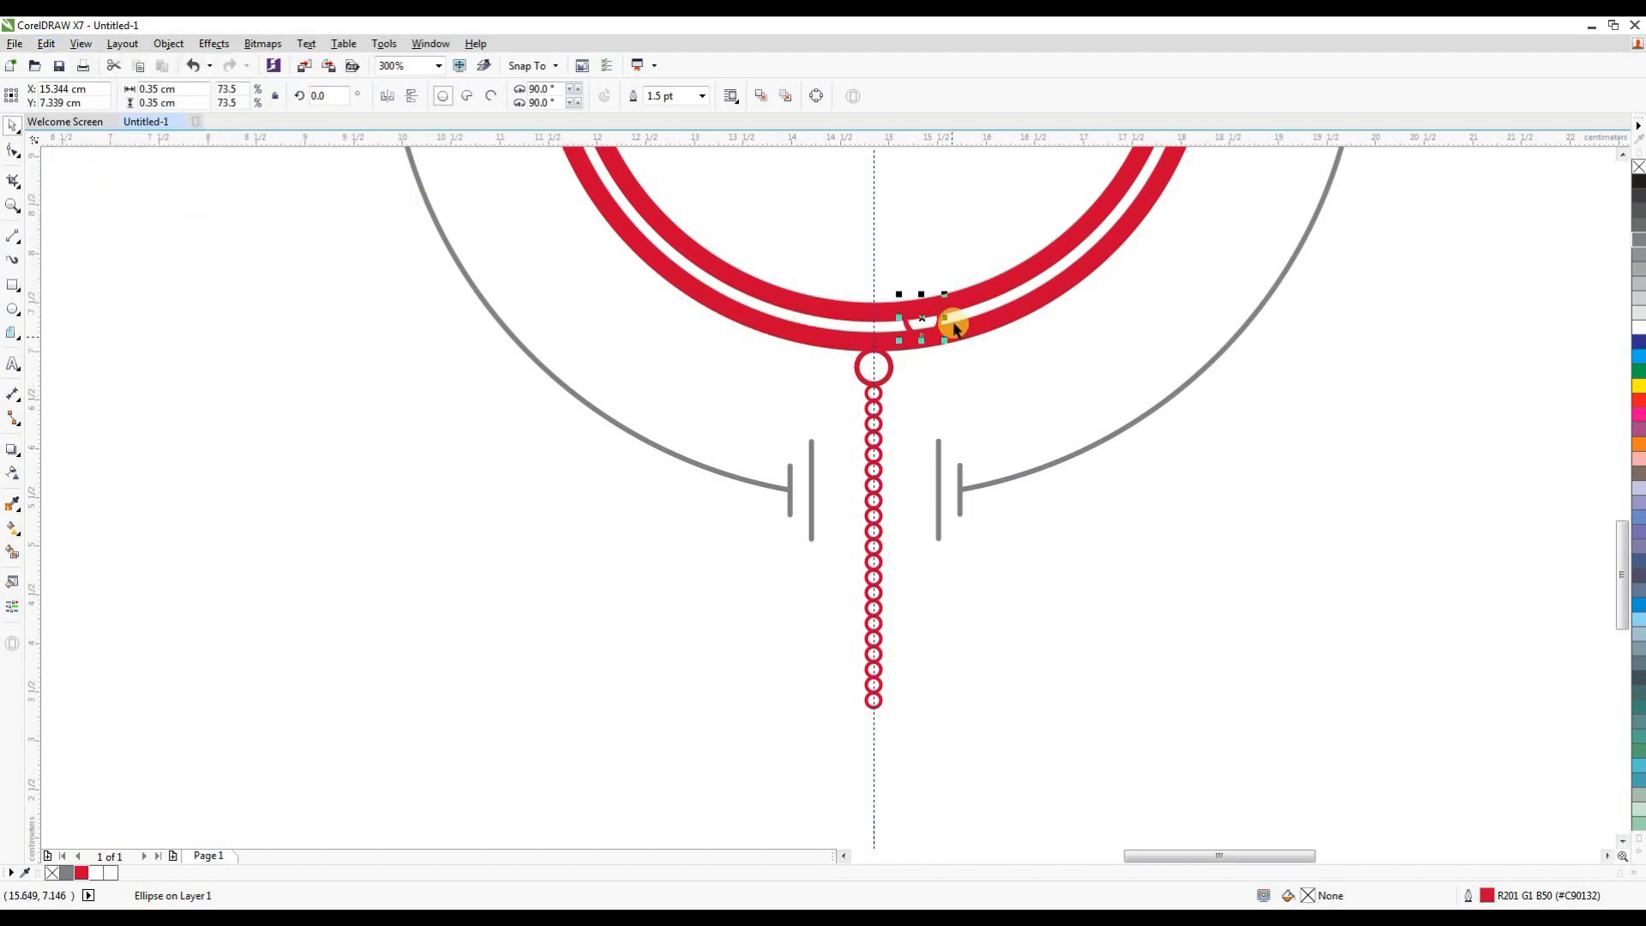
drag(918, 320, 871, 720)
scroll(870, 720, up, 3)
drag(871, 661, 882, 691)
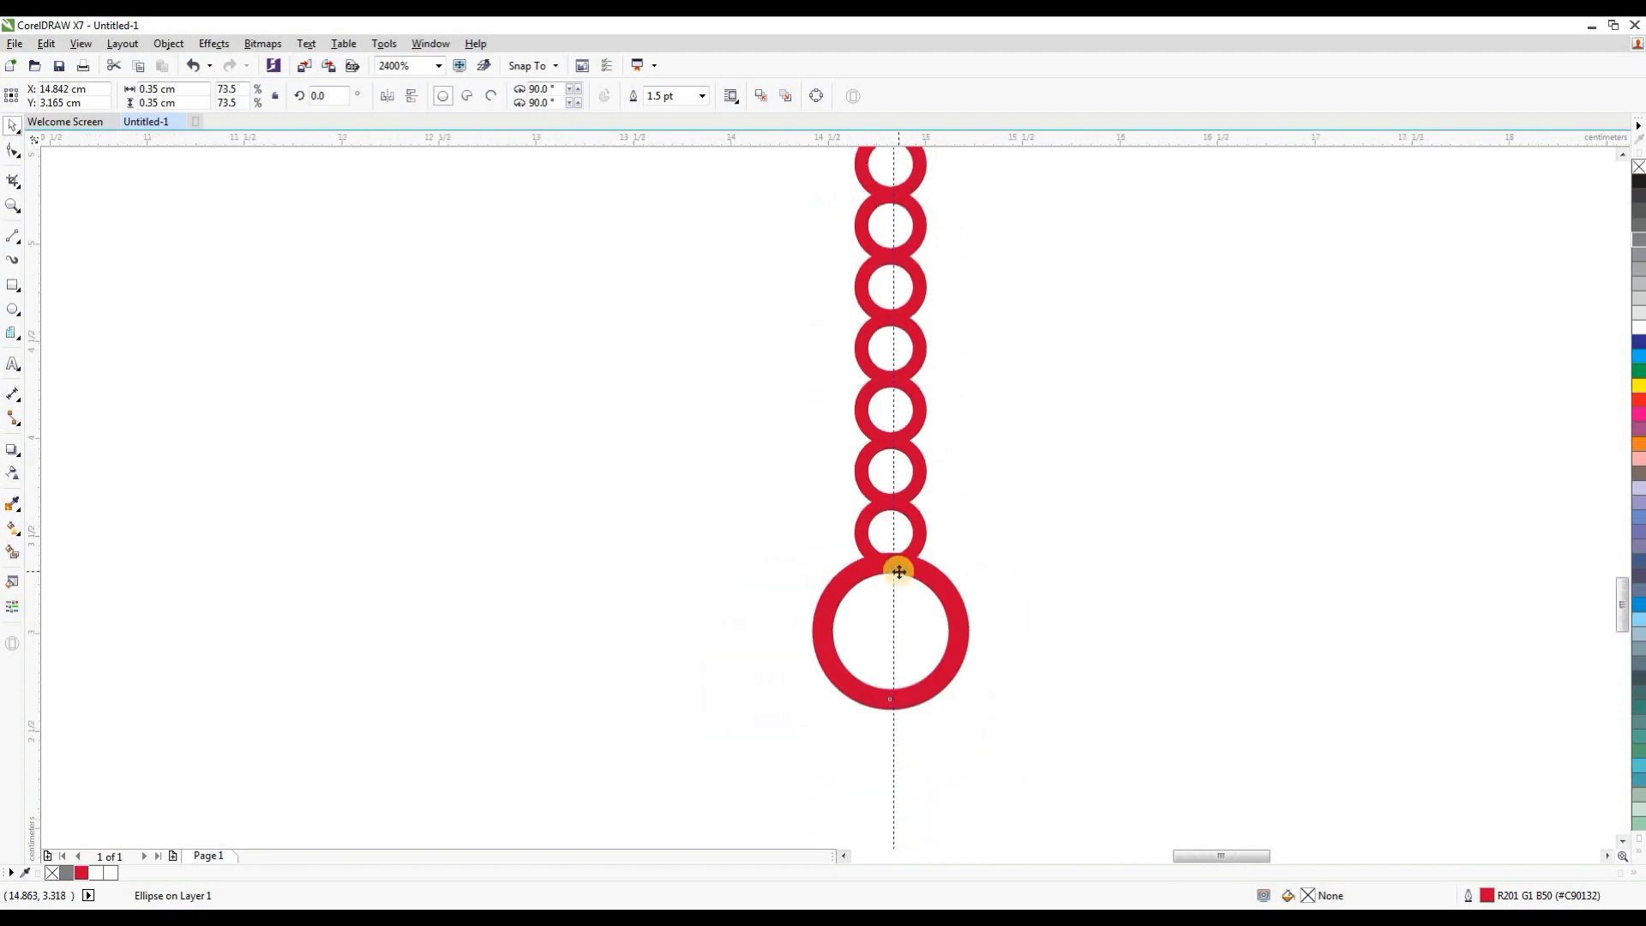
scroll(893, 565, down, 4)
click(845, 547)
scroll(846, 549, down, 2)
scroll(824, 583, up, 1)
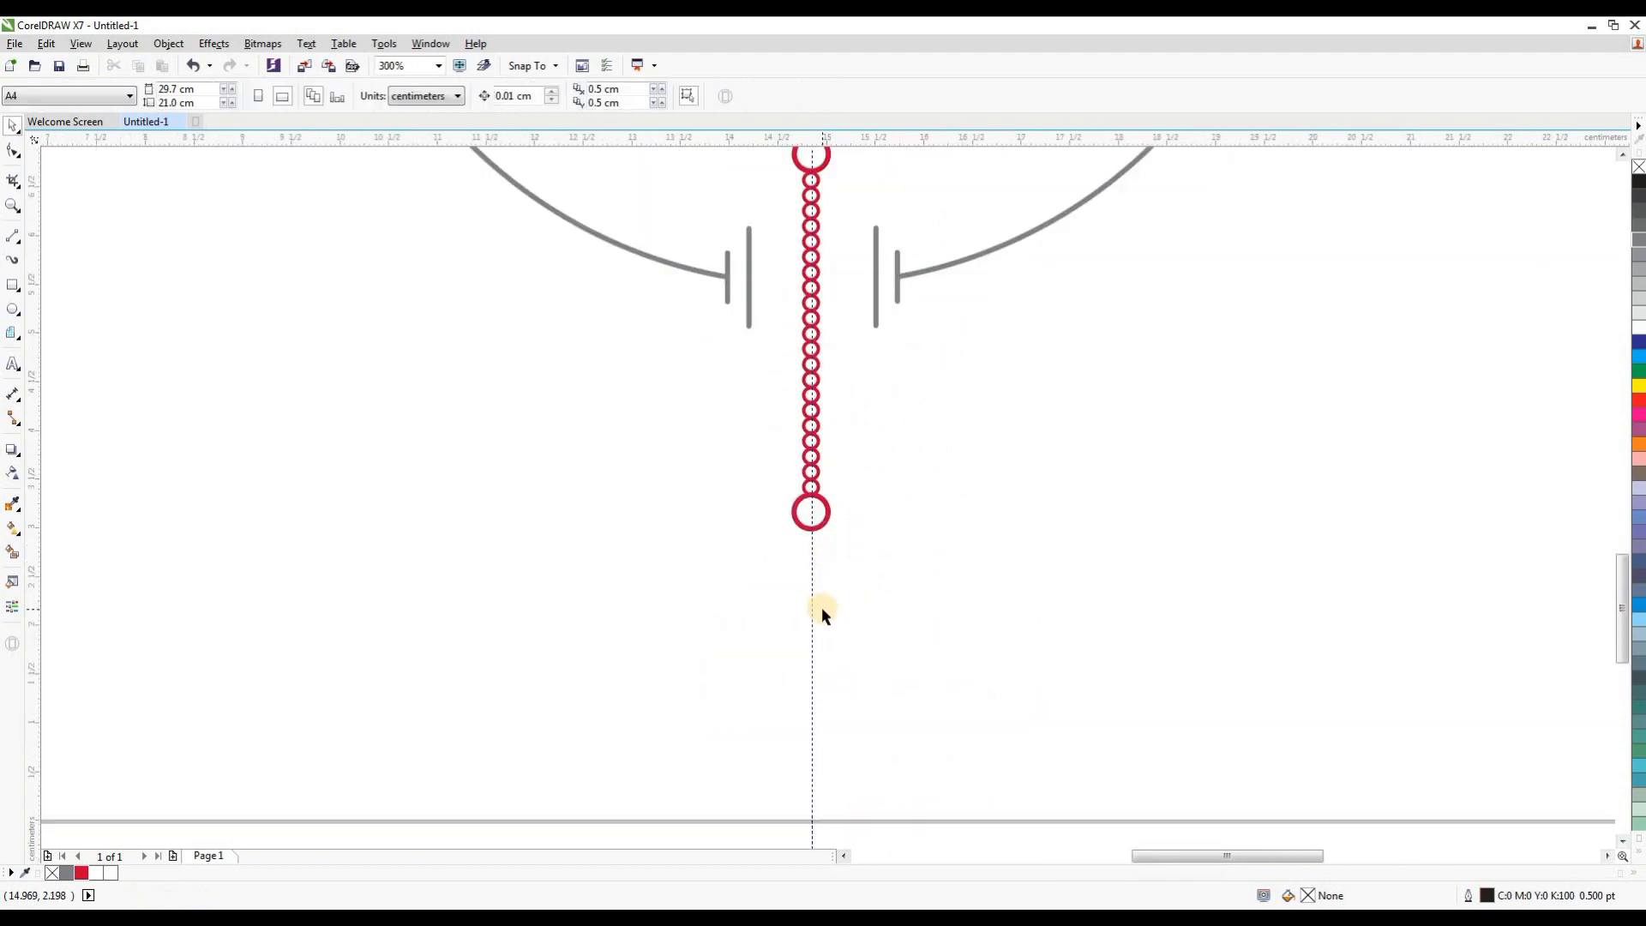
Step: Draw a heart from the basic shapes below the left rectangle and set its size to 3.0 by 2.5 cm
scroll(822, 607, down, 1)
click(11, 338)
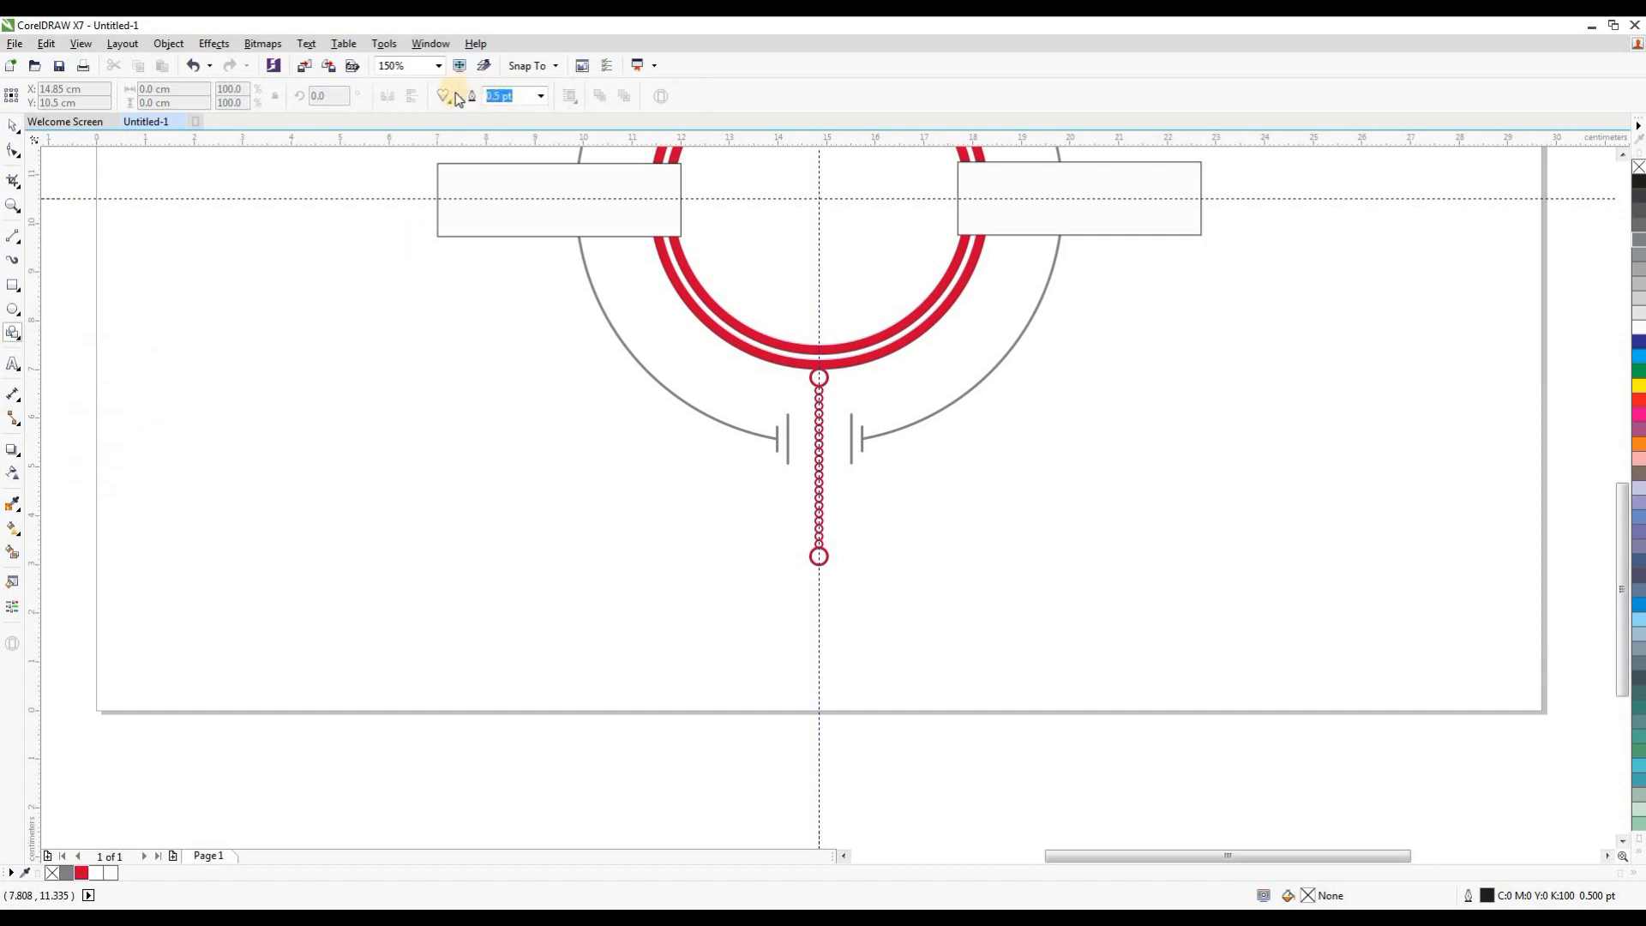
click(447, 98)
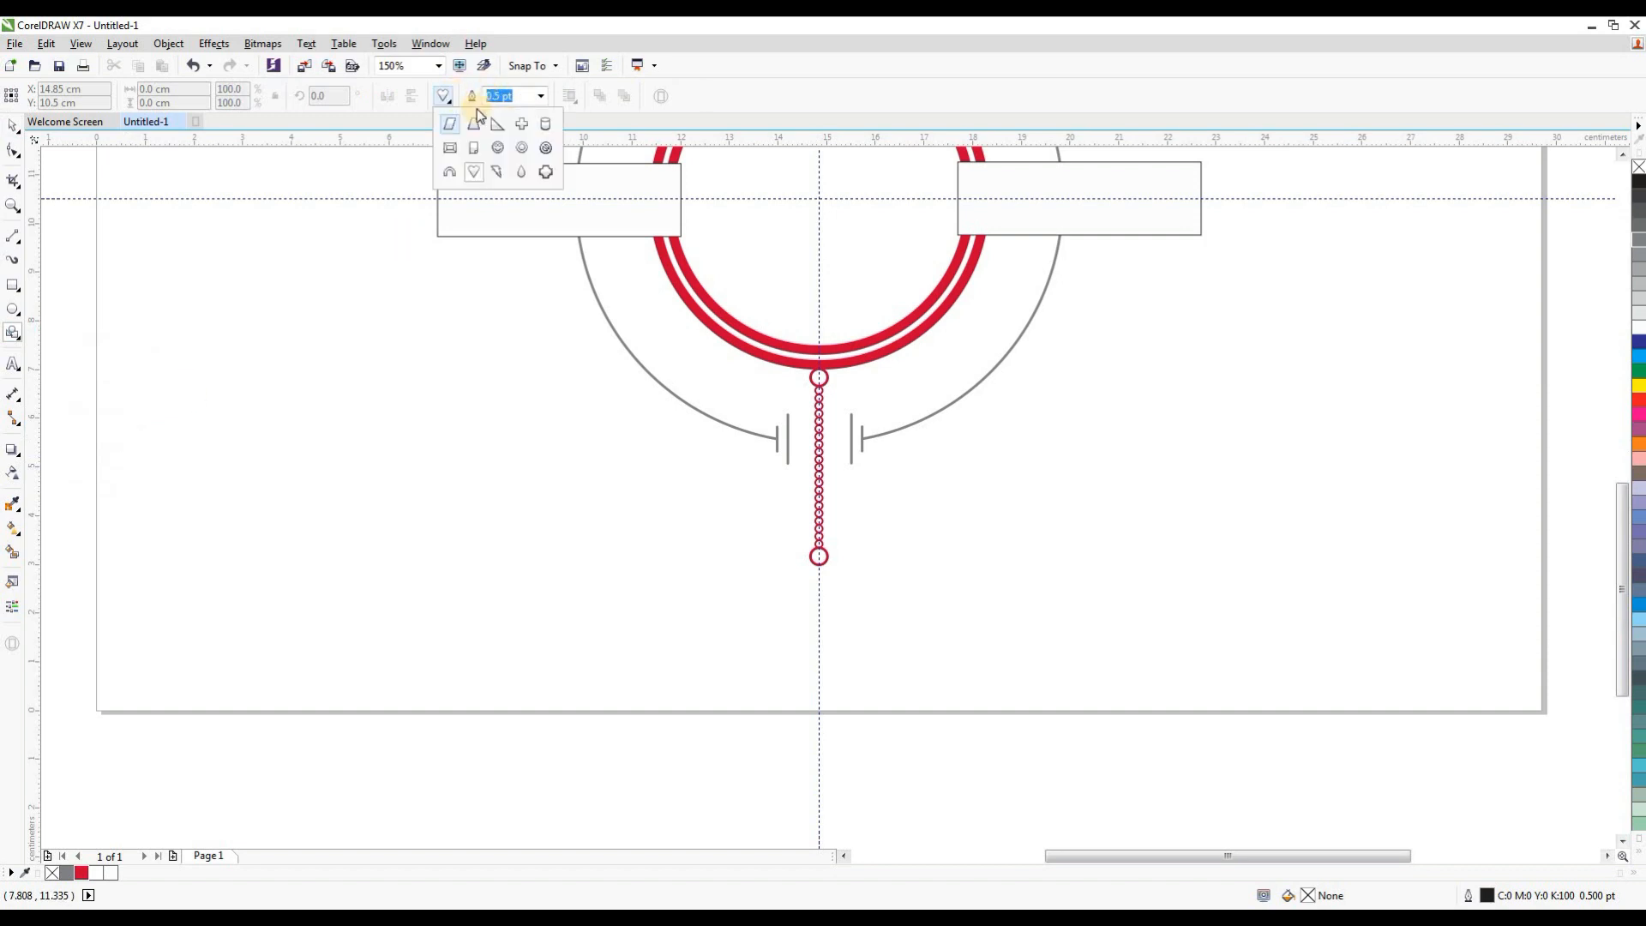
click(475, 173)
drag(385, 405, 486, 523)
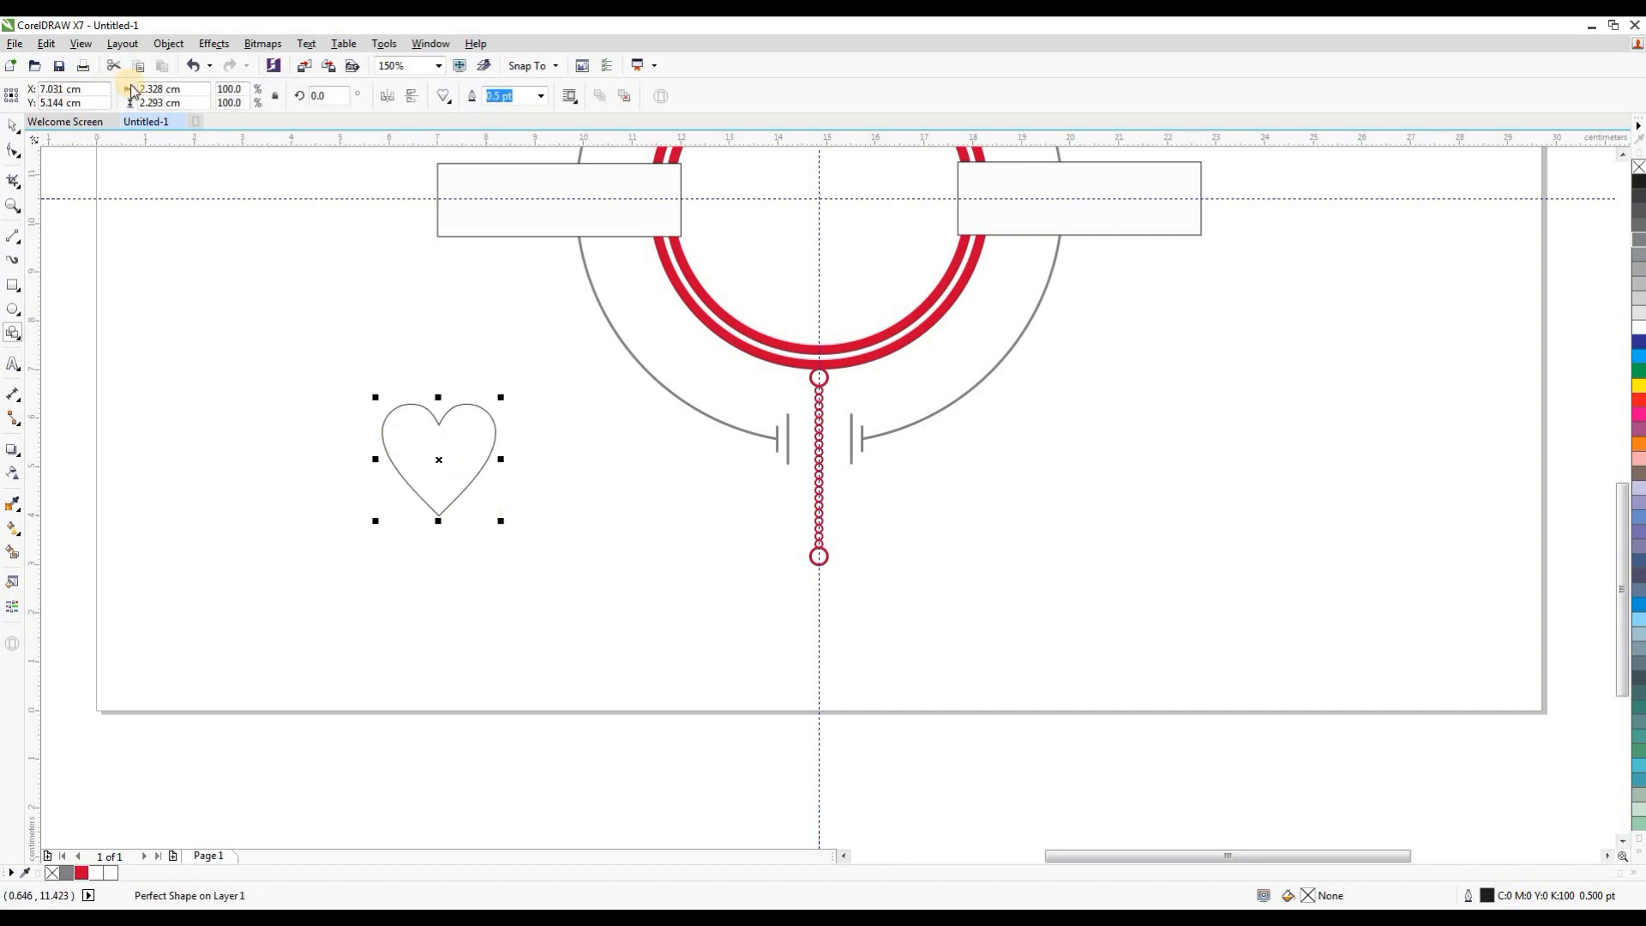
click(193, 85)
text(3)
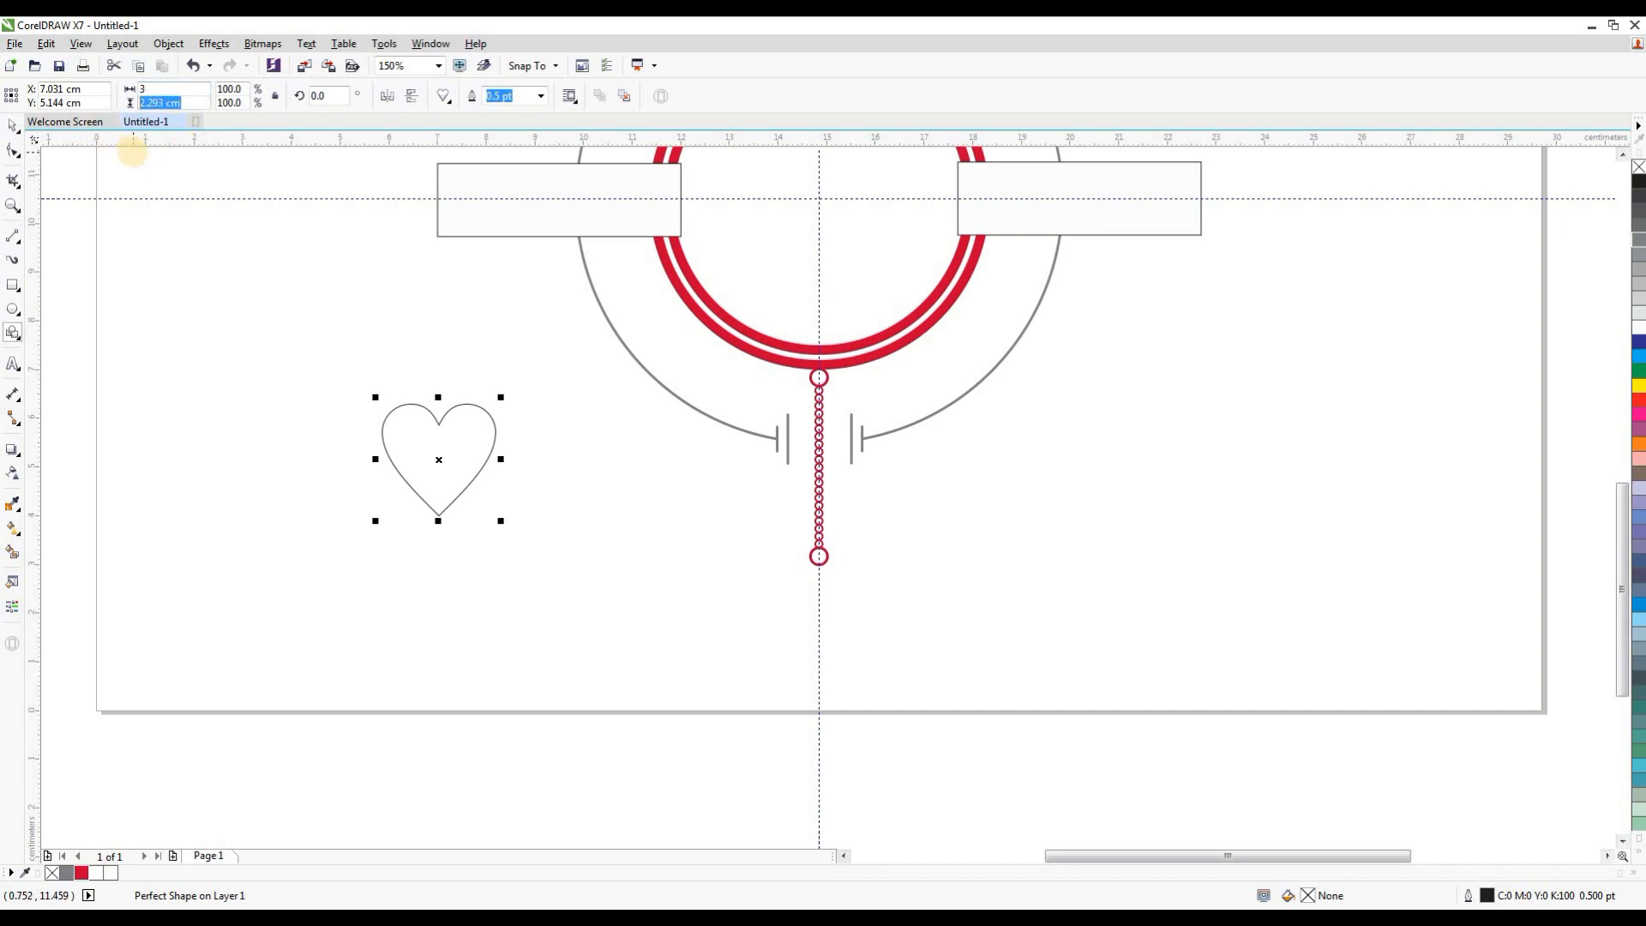
key(Return)
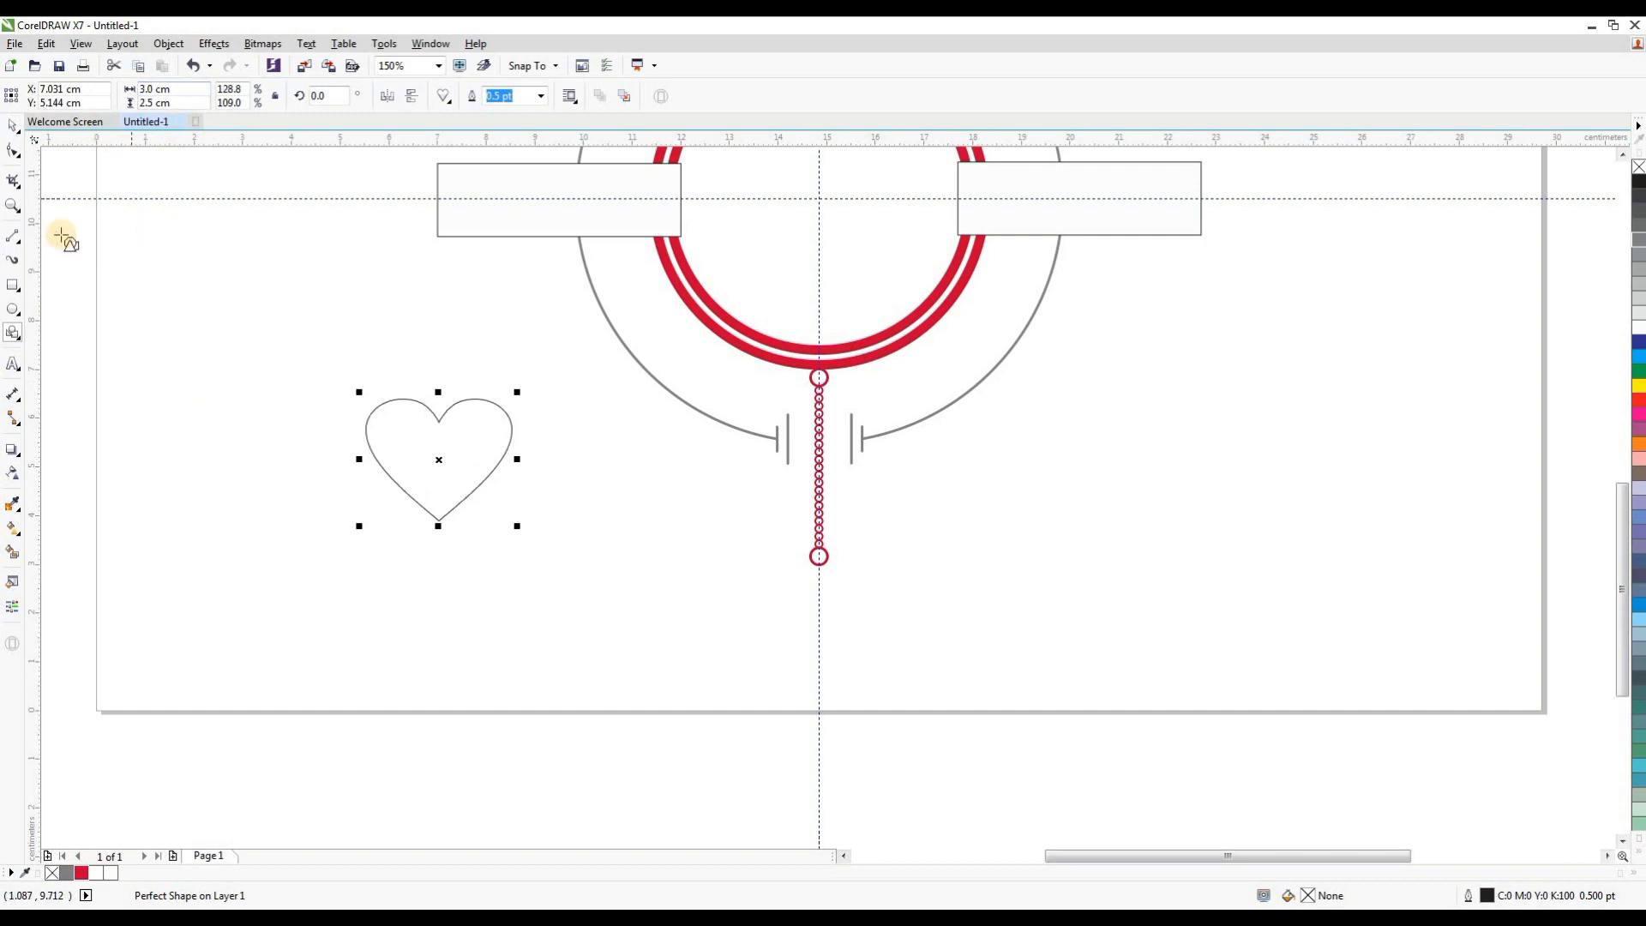
Step: Move the heart to the lower end of the bottom chain, centered on the vertical guideline
drag(415, 469, 821, 615)
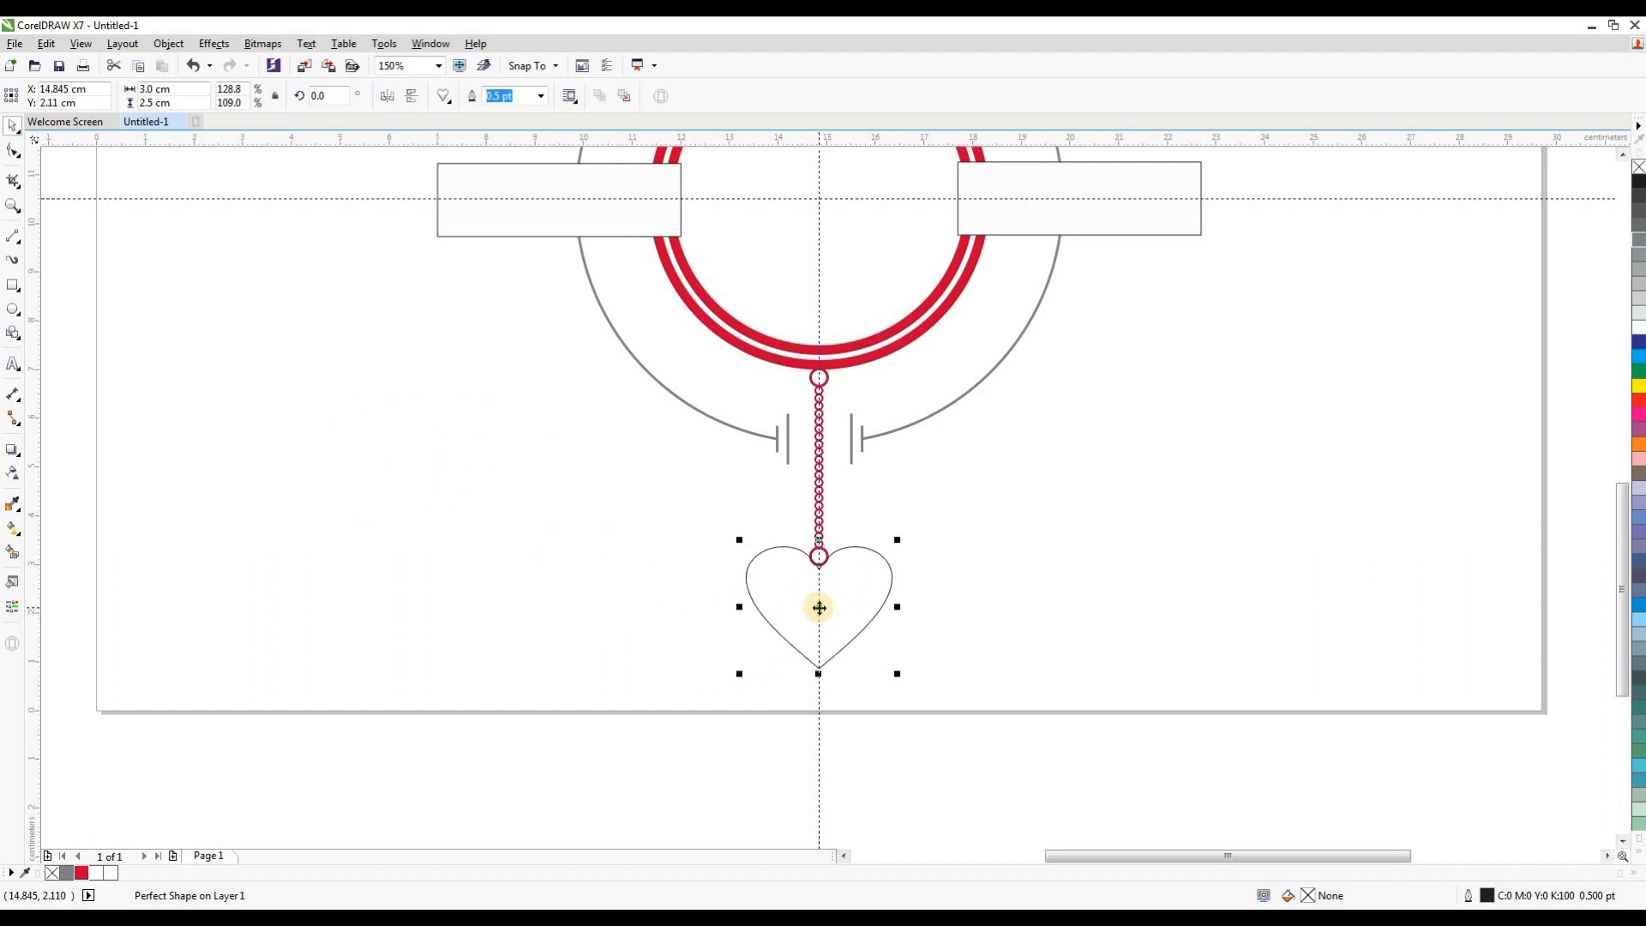
scroll(818, 610, up, 2)
scroll(810, 604, down, 1)
scroll(785, 455, up, 1)
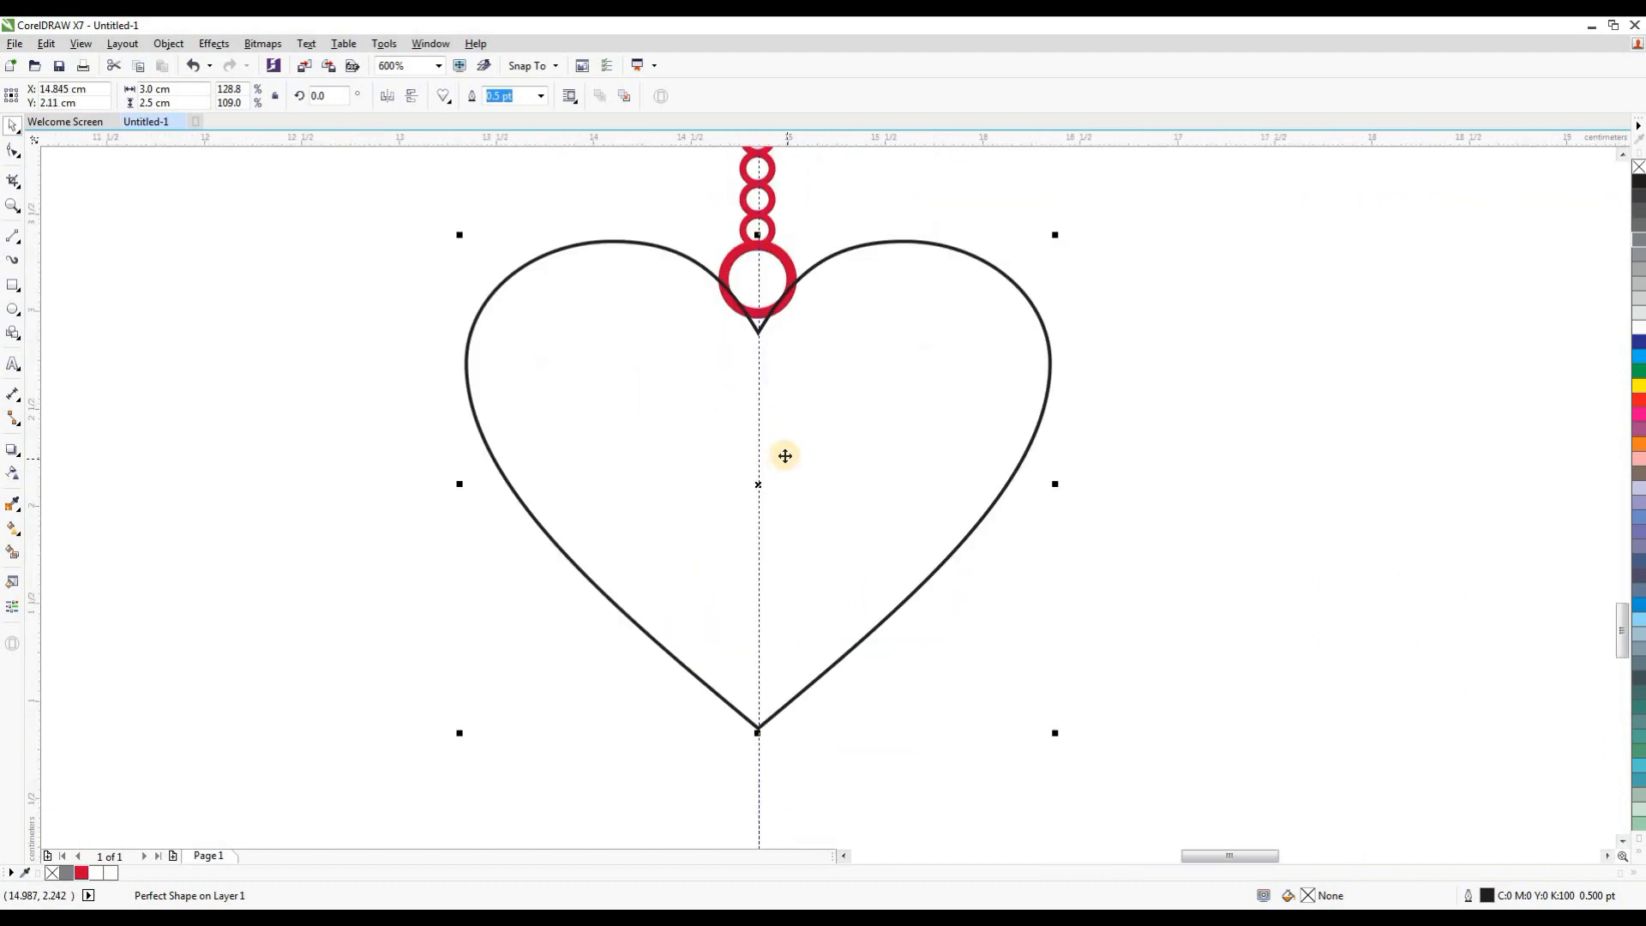
Step: Fill the heart with the document's red and set its outline to None
click(80, 872)
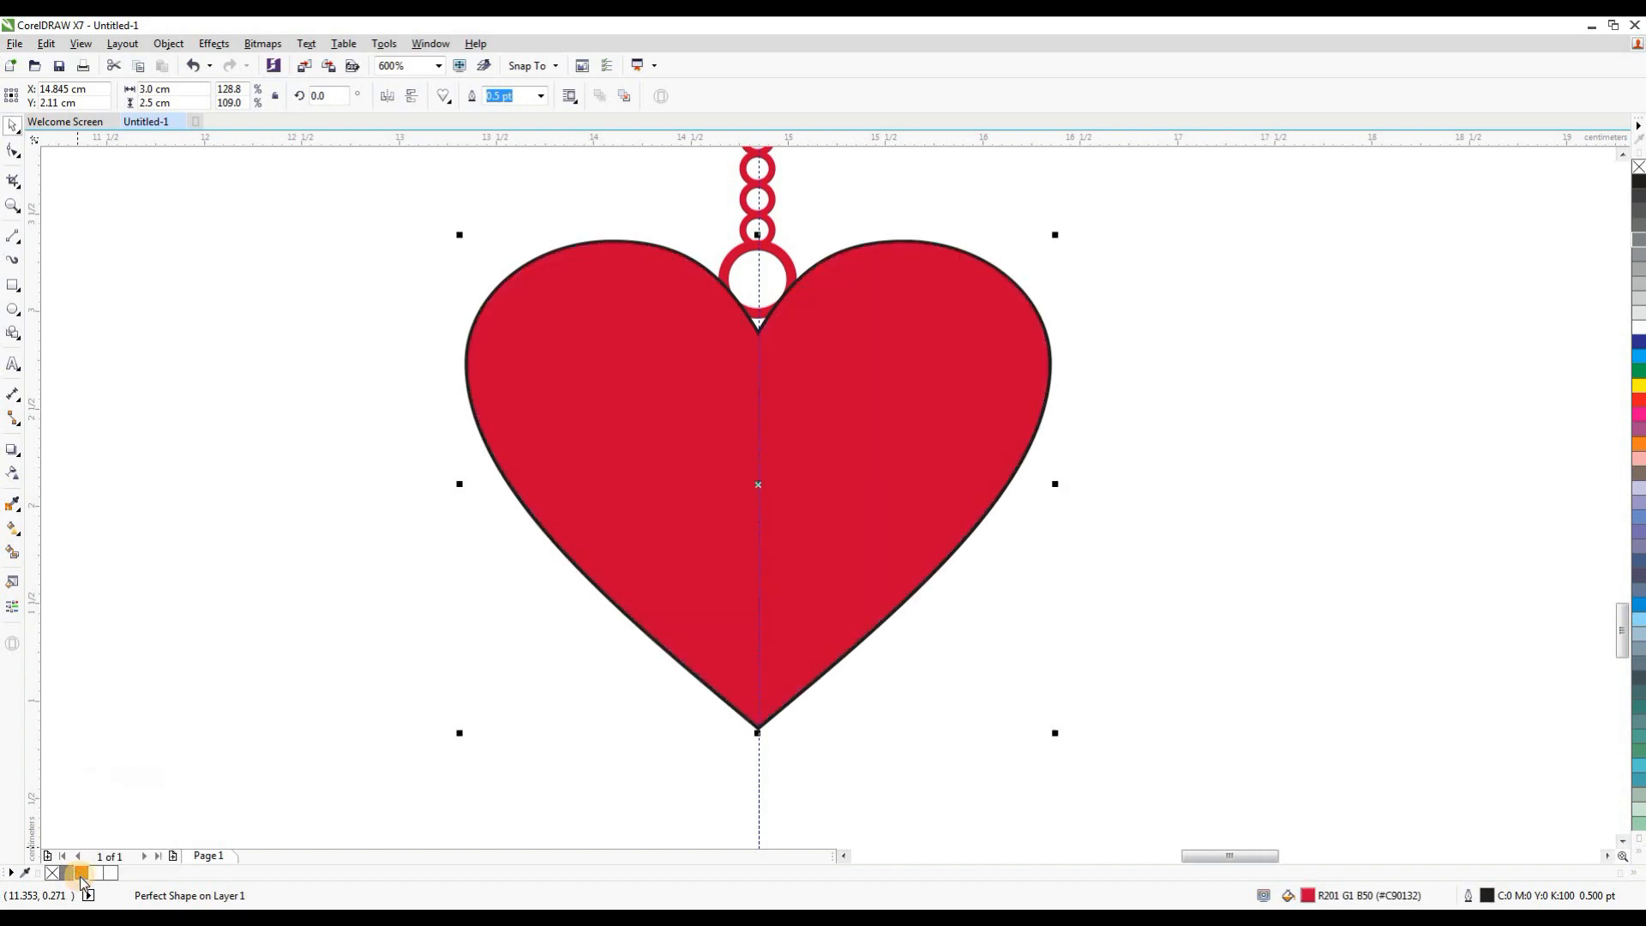
click(540, 97)
click(517, 114)
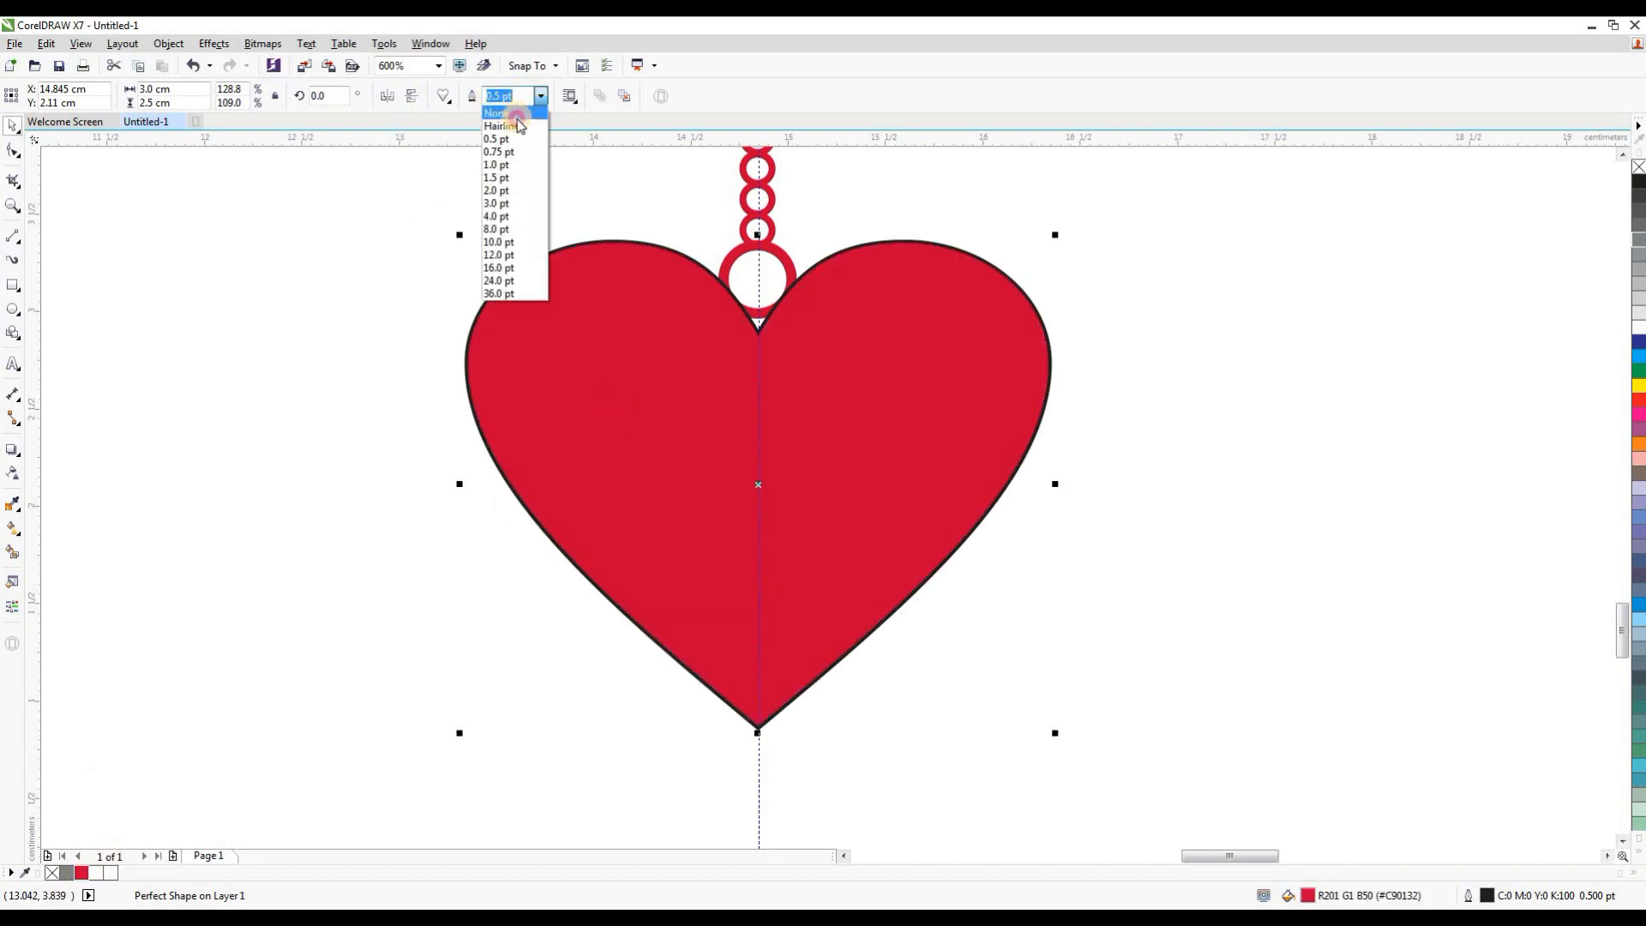
Step: Shift the heart slightly upward so its notch overlaps the chain's end circle, centered on the vertical guideline
scroll(697, 341, up, 2)
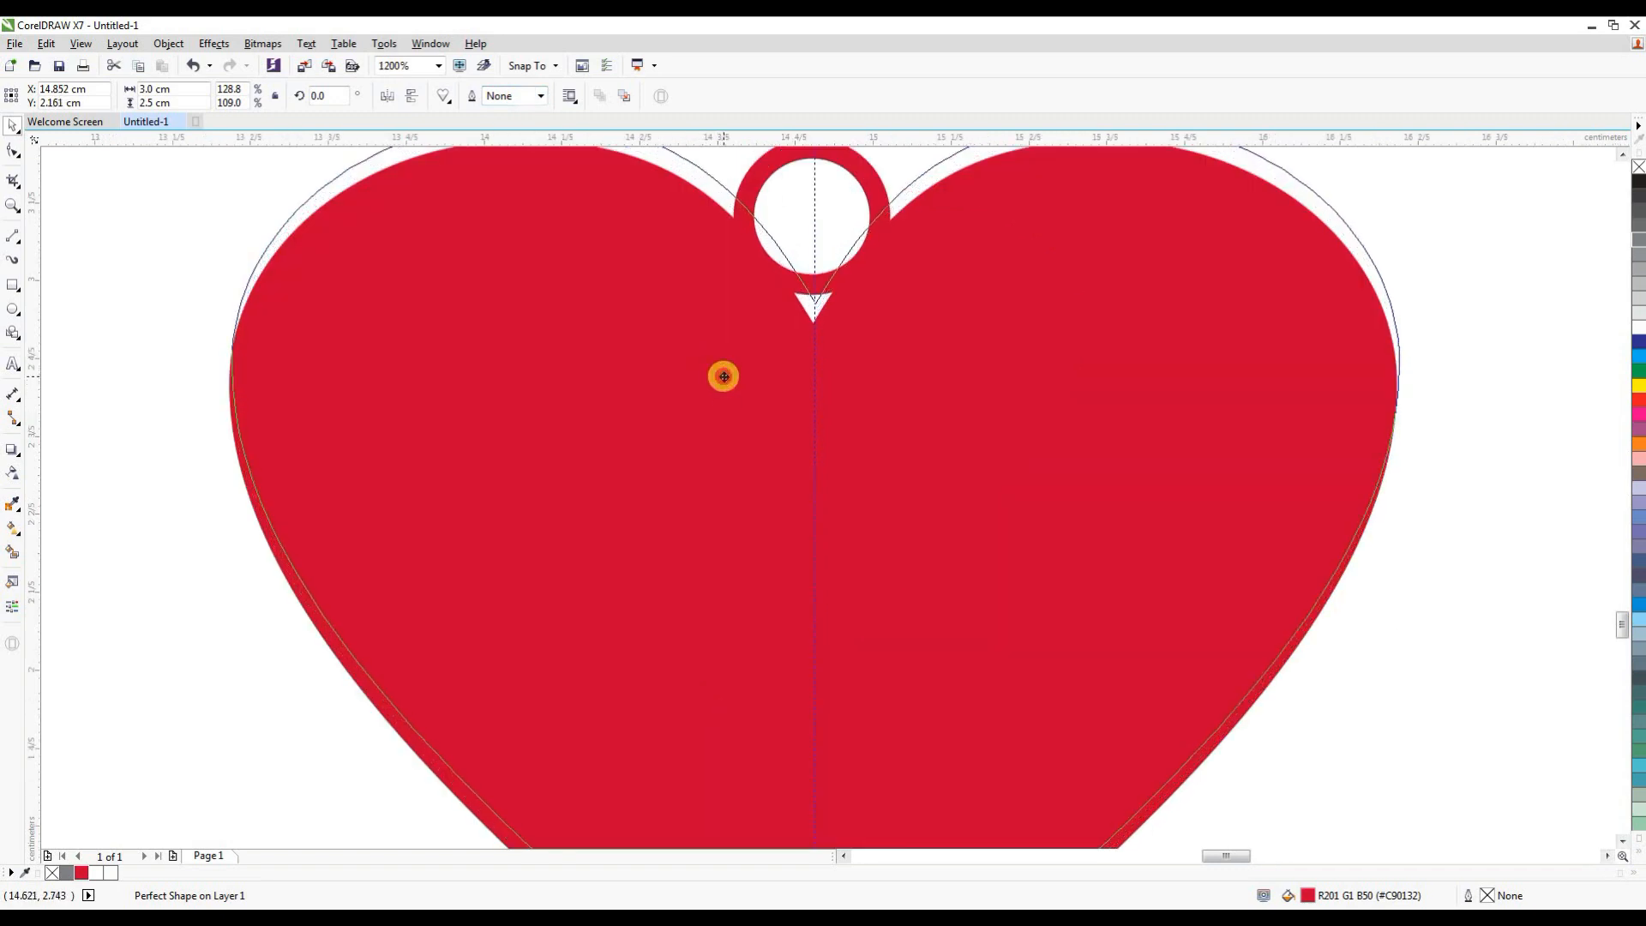
click(721, 367)
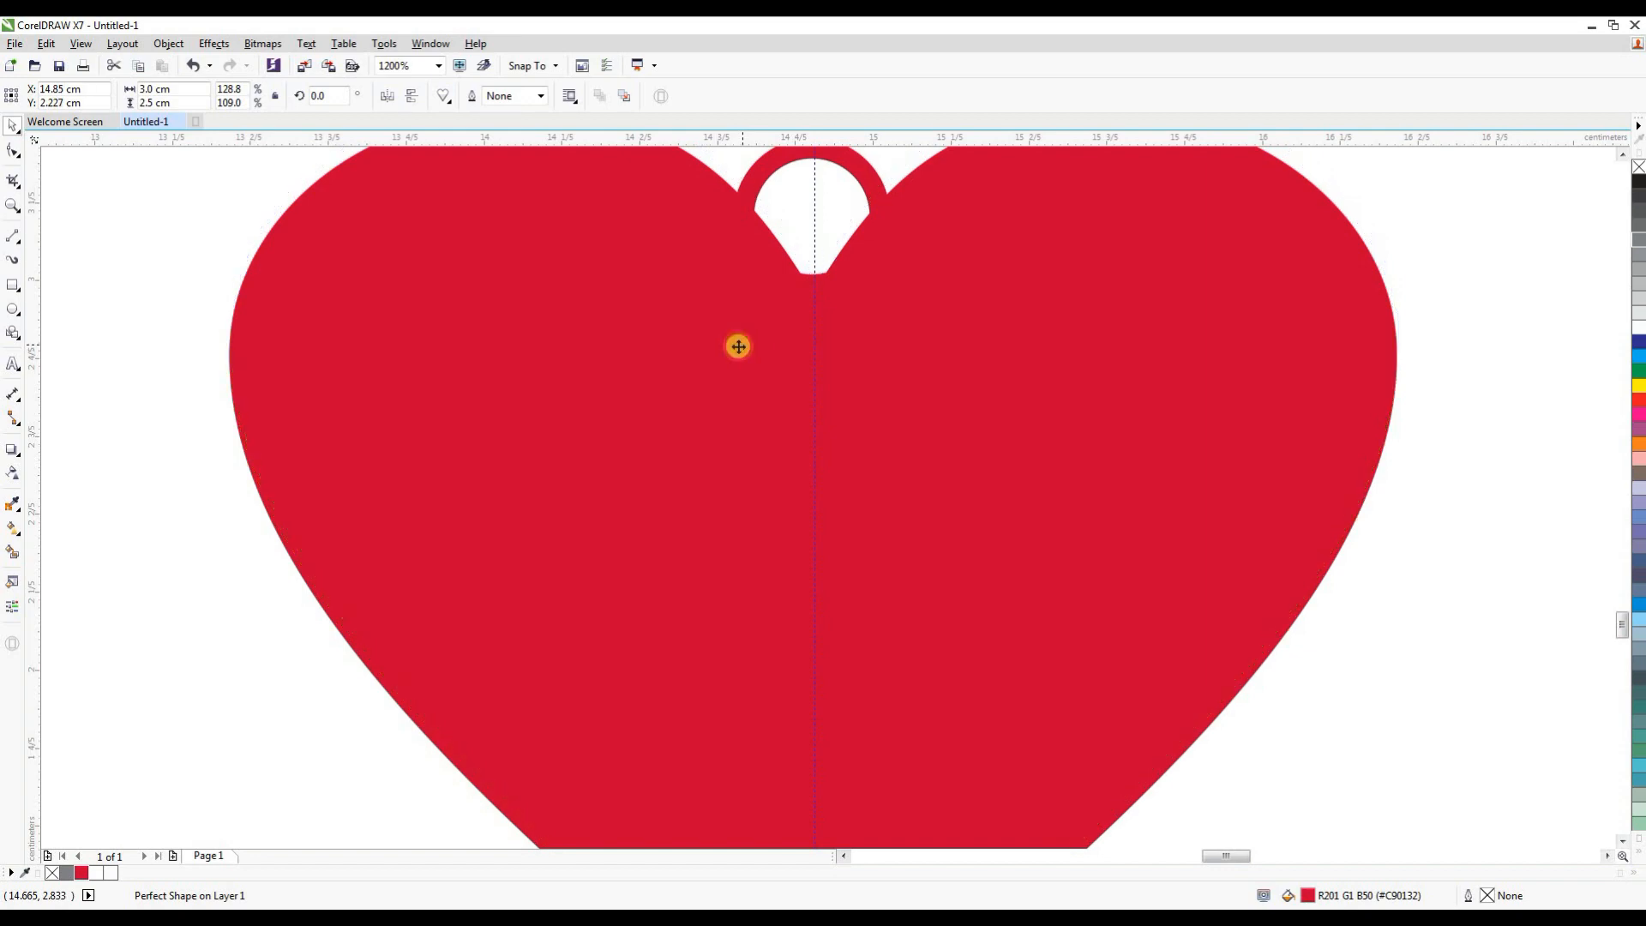
scroll(737, 347, down, 4)
scroll(747, 418, down, 8)
click(801, 248)
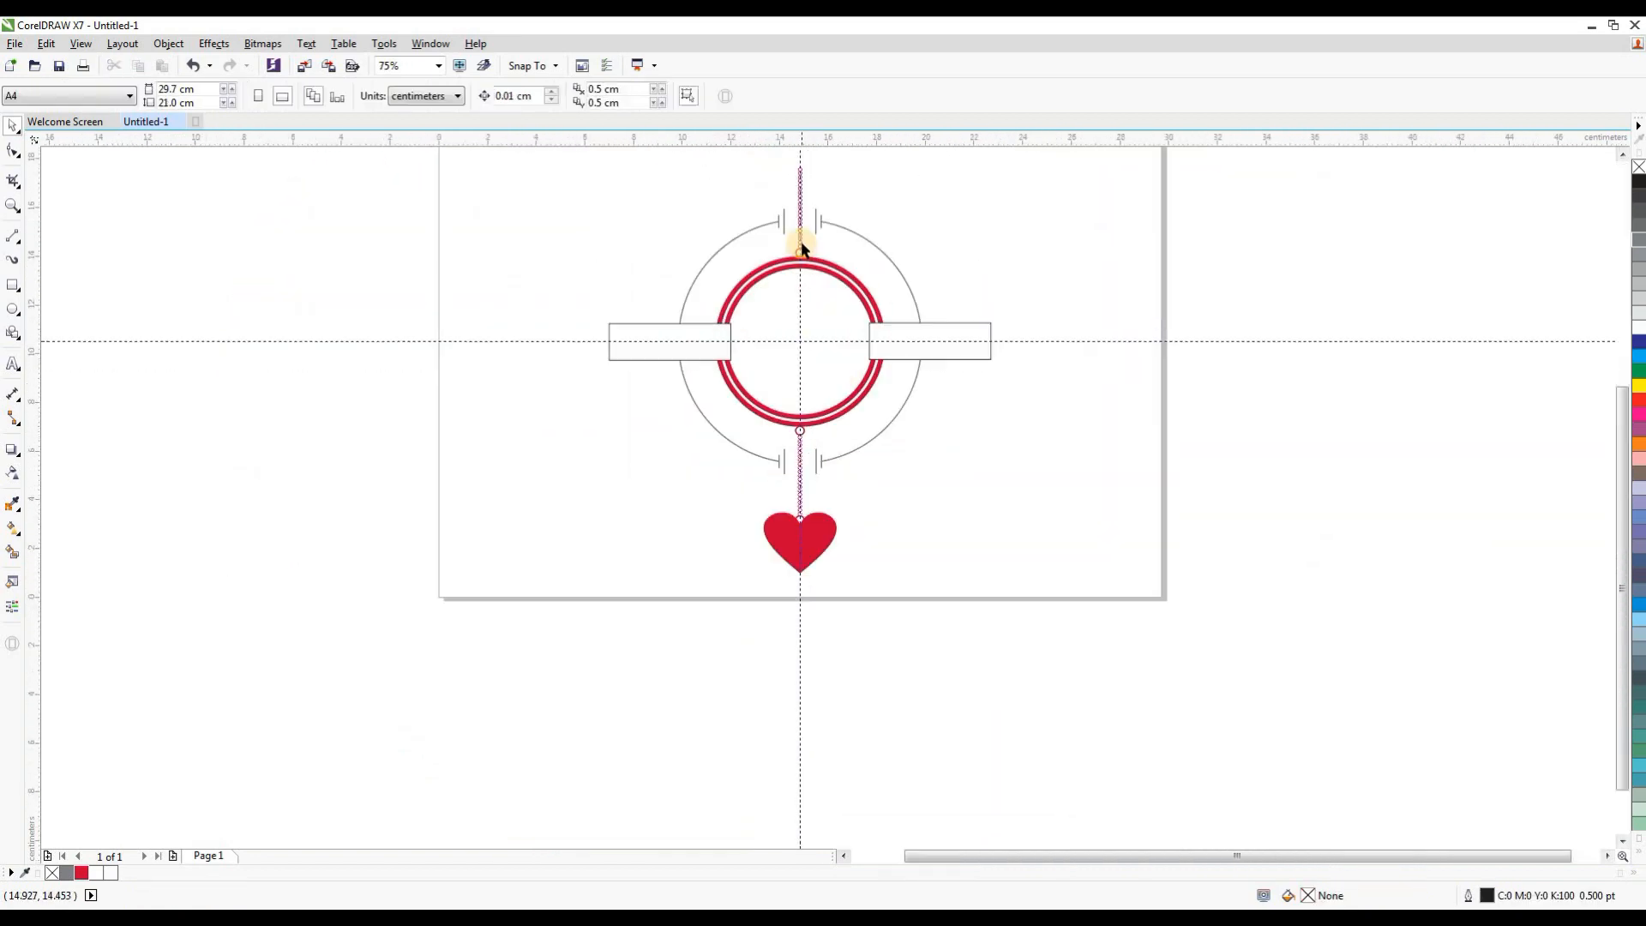
Step: Add the artistic text "Valentin's Day" on the empty page area at the upper left of the circular design
scroll(902, 347, down, 1)
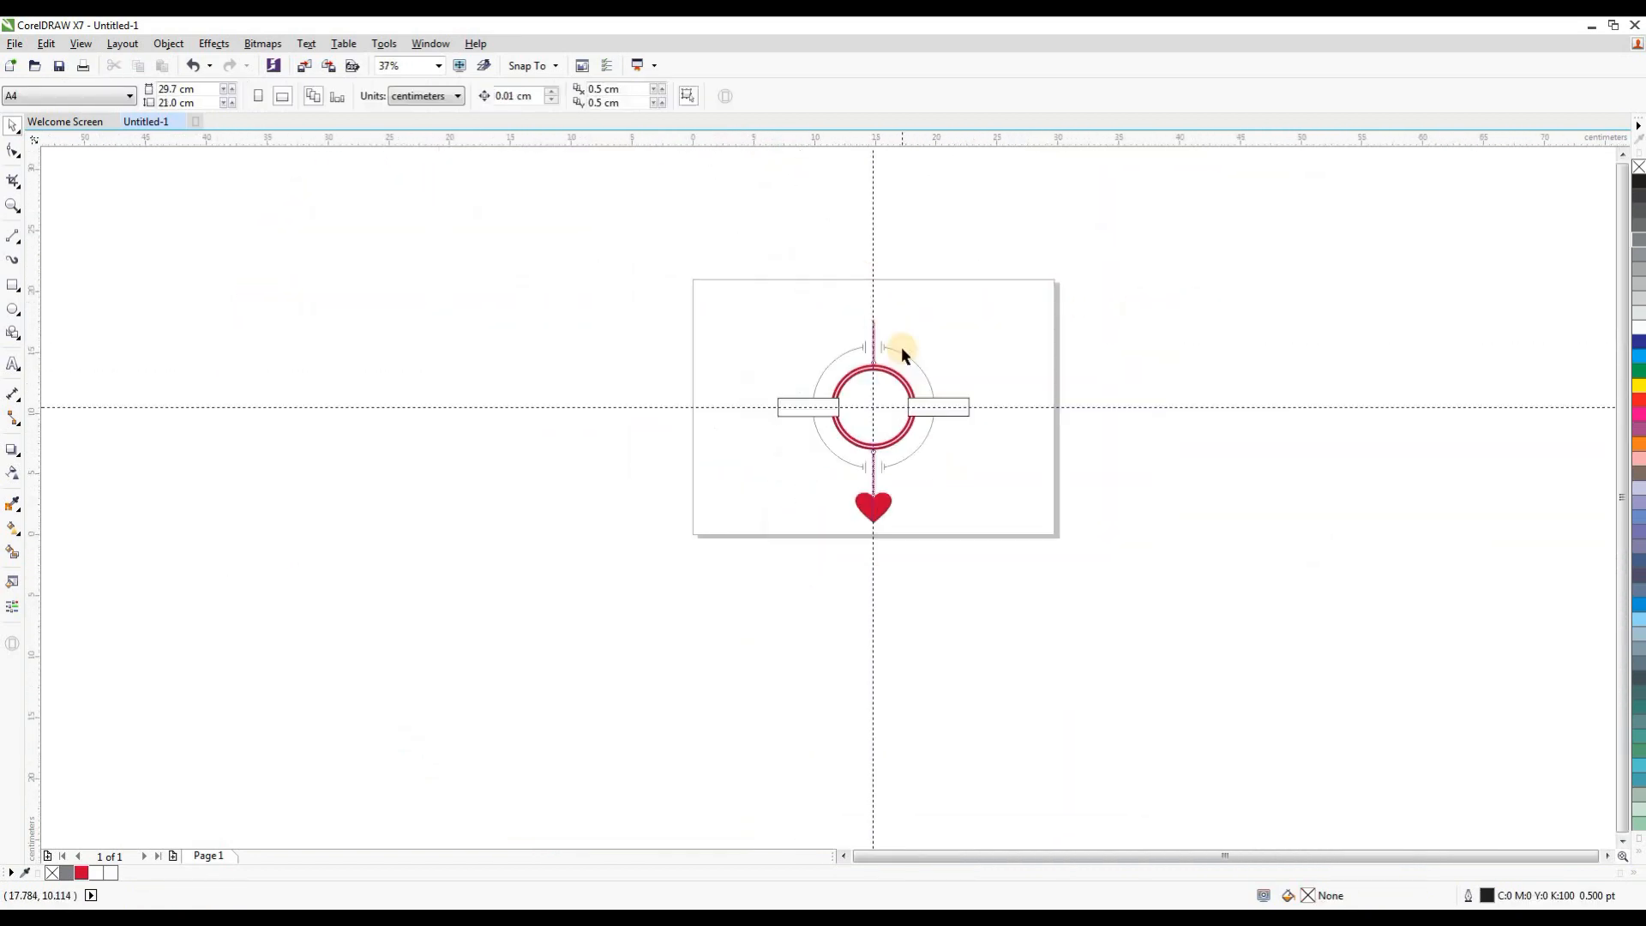
scroll(903, 354, up, 1)
scroll(896, 394, up, 1)
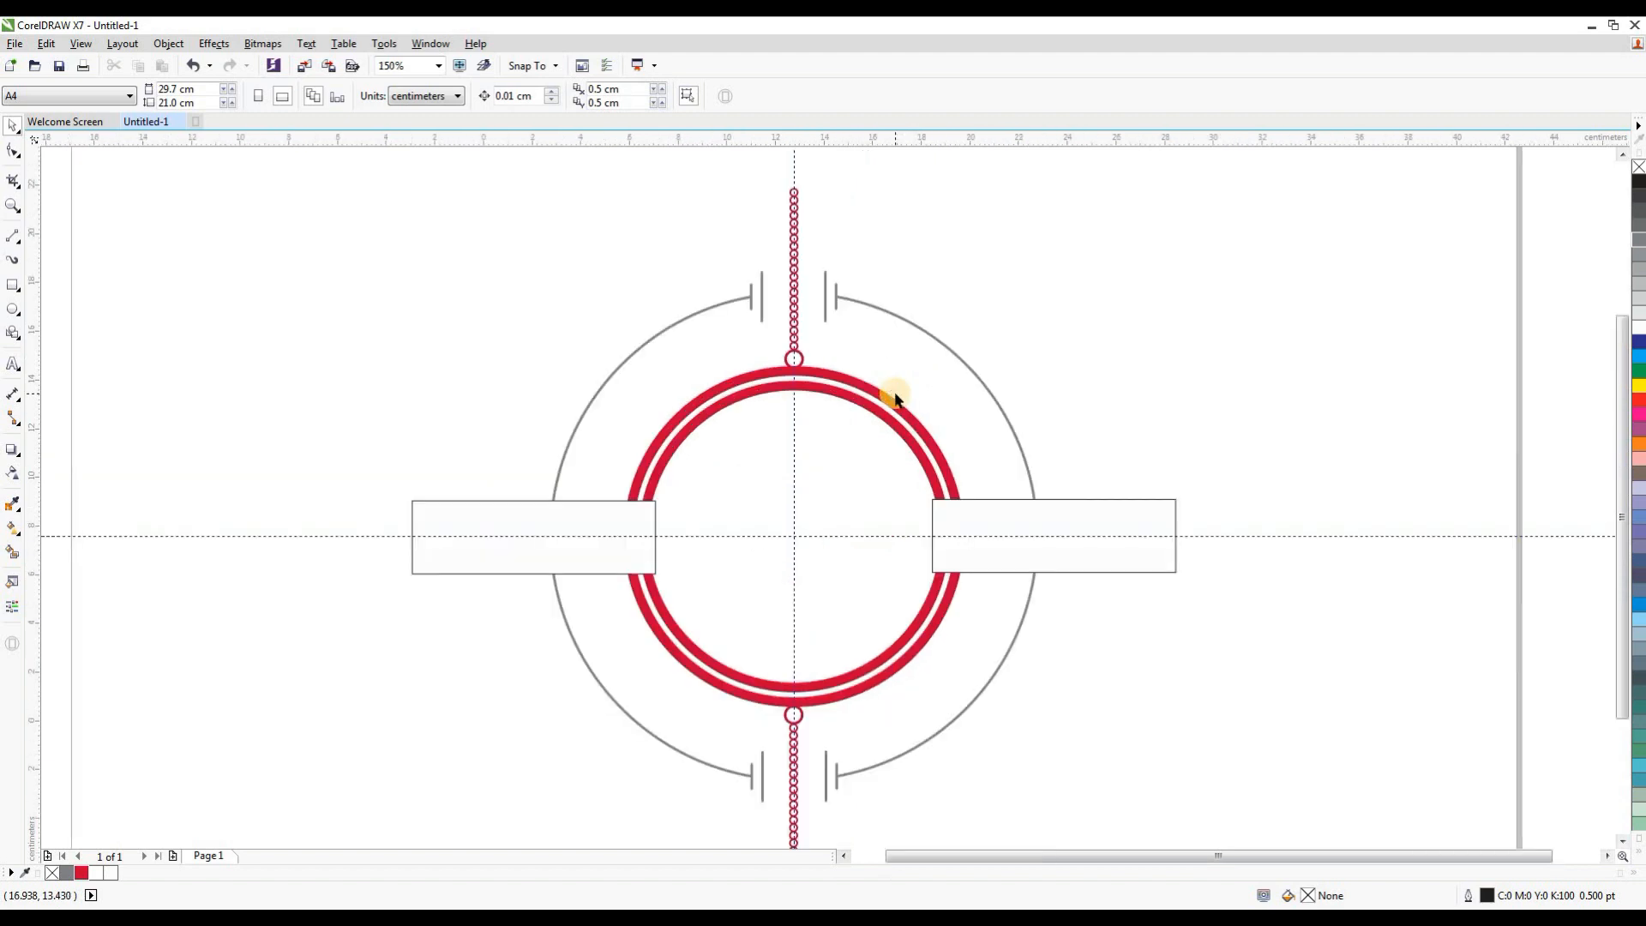
scroll(889, 393, down, 1)
scroll(891, 394, up, 1)
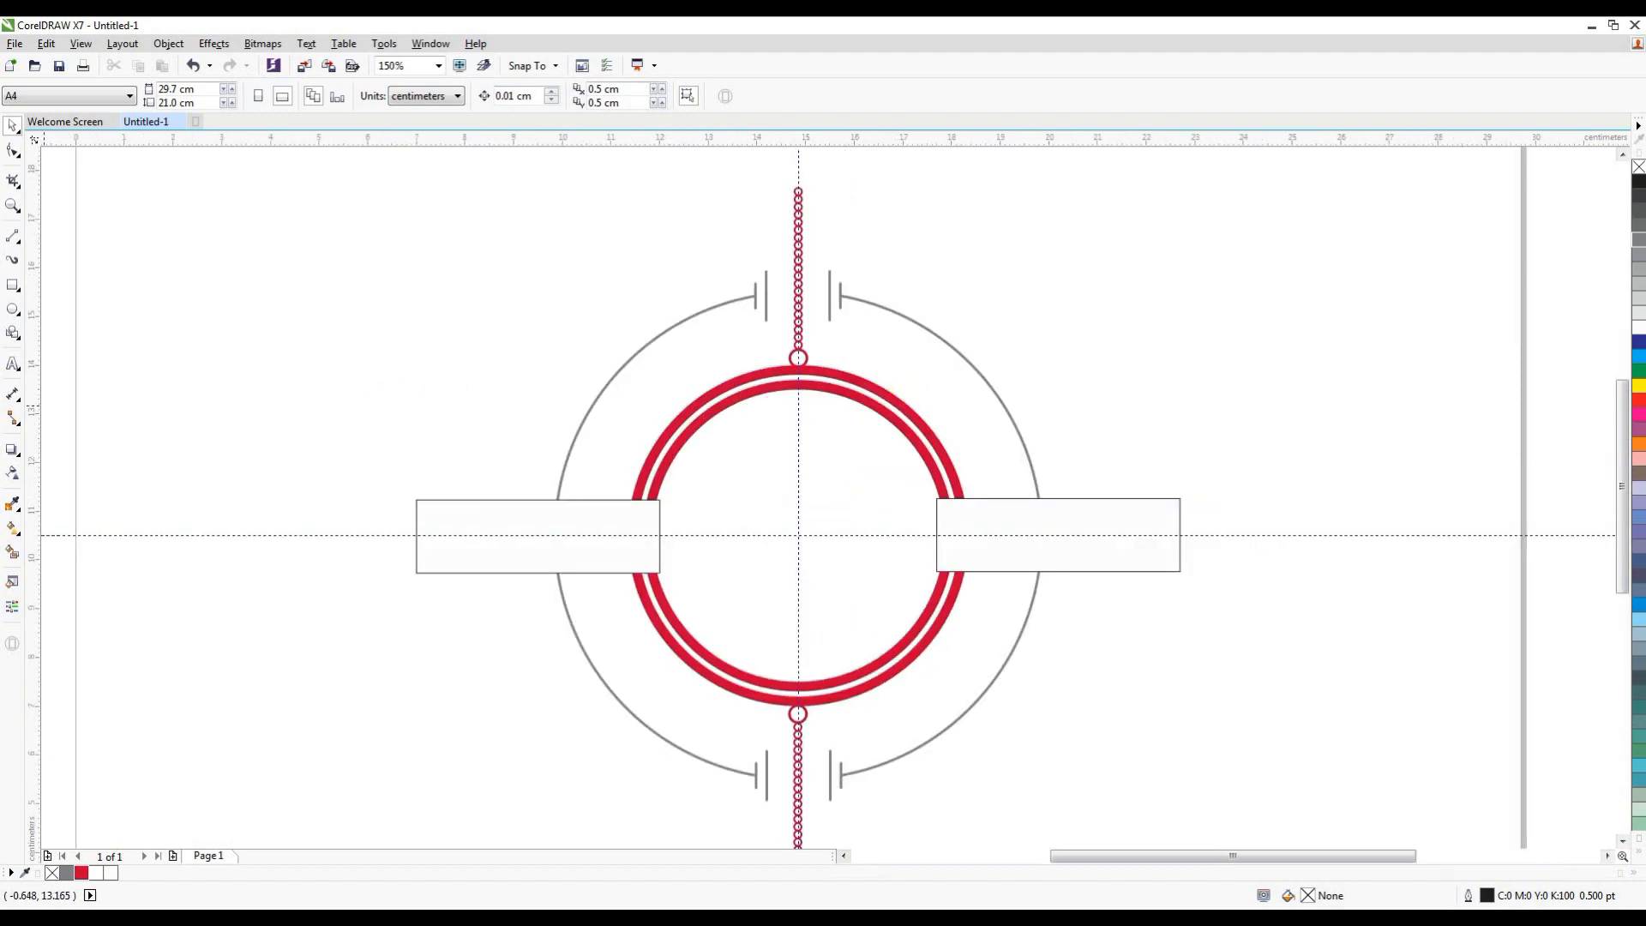
click(14, 367)
click(135, 290)
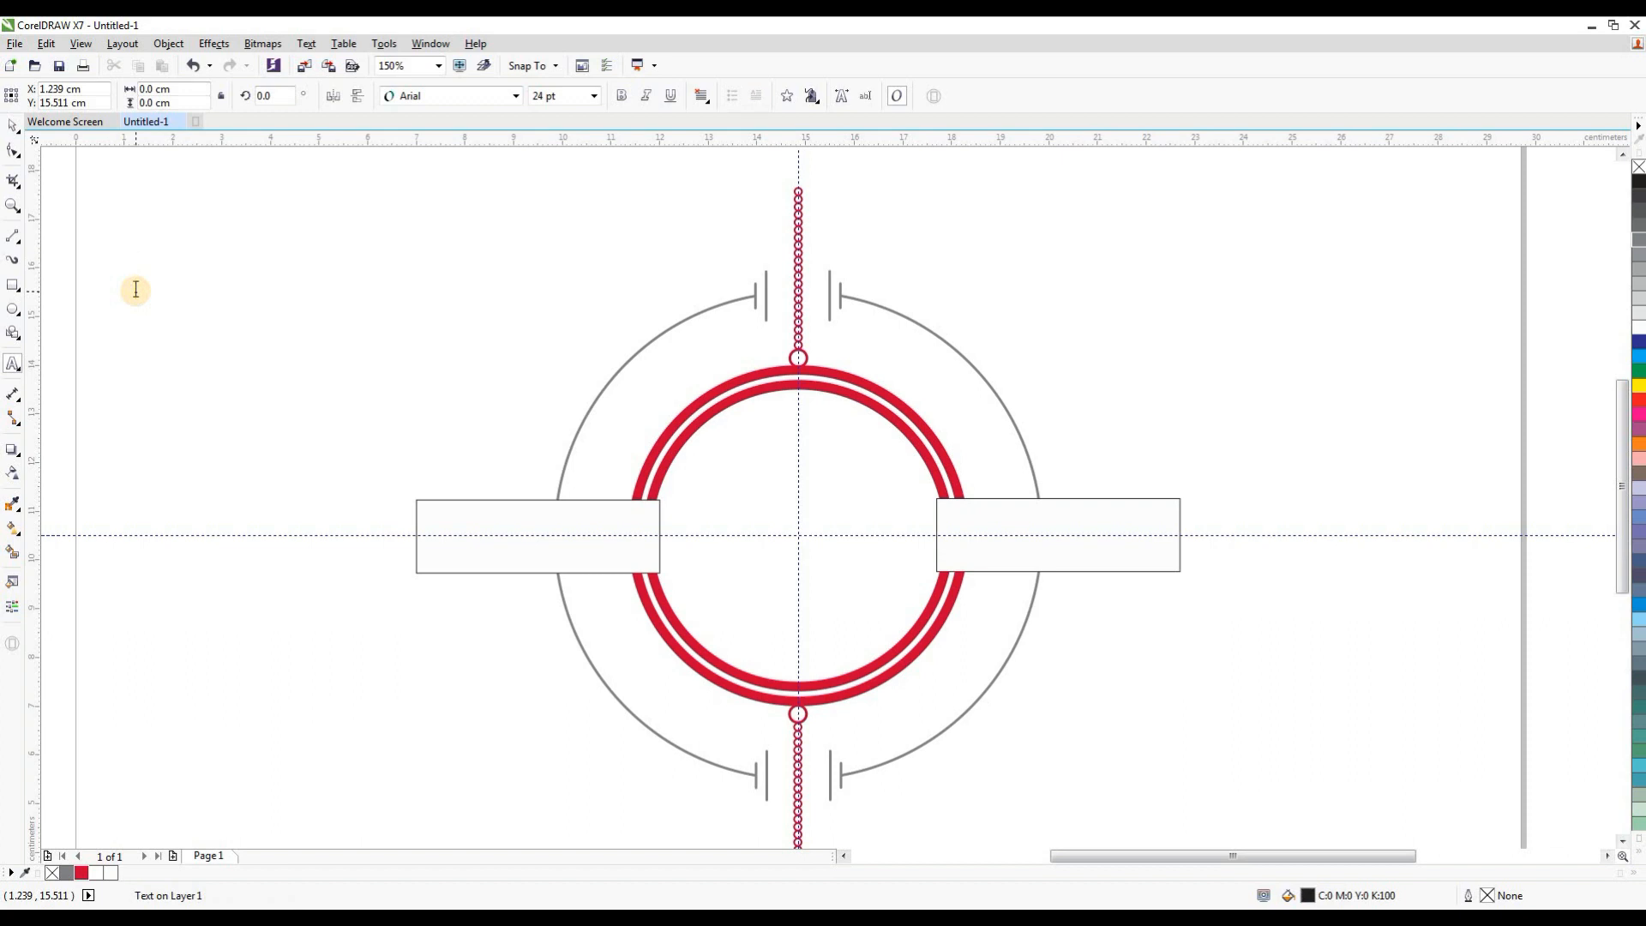
text(Valen)
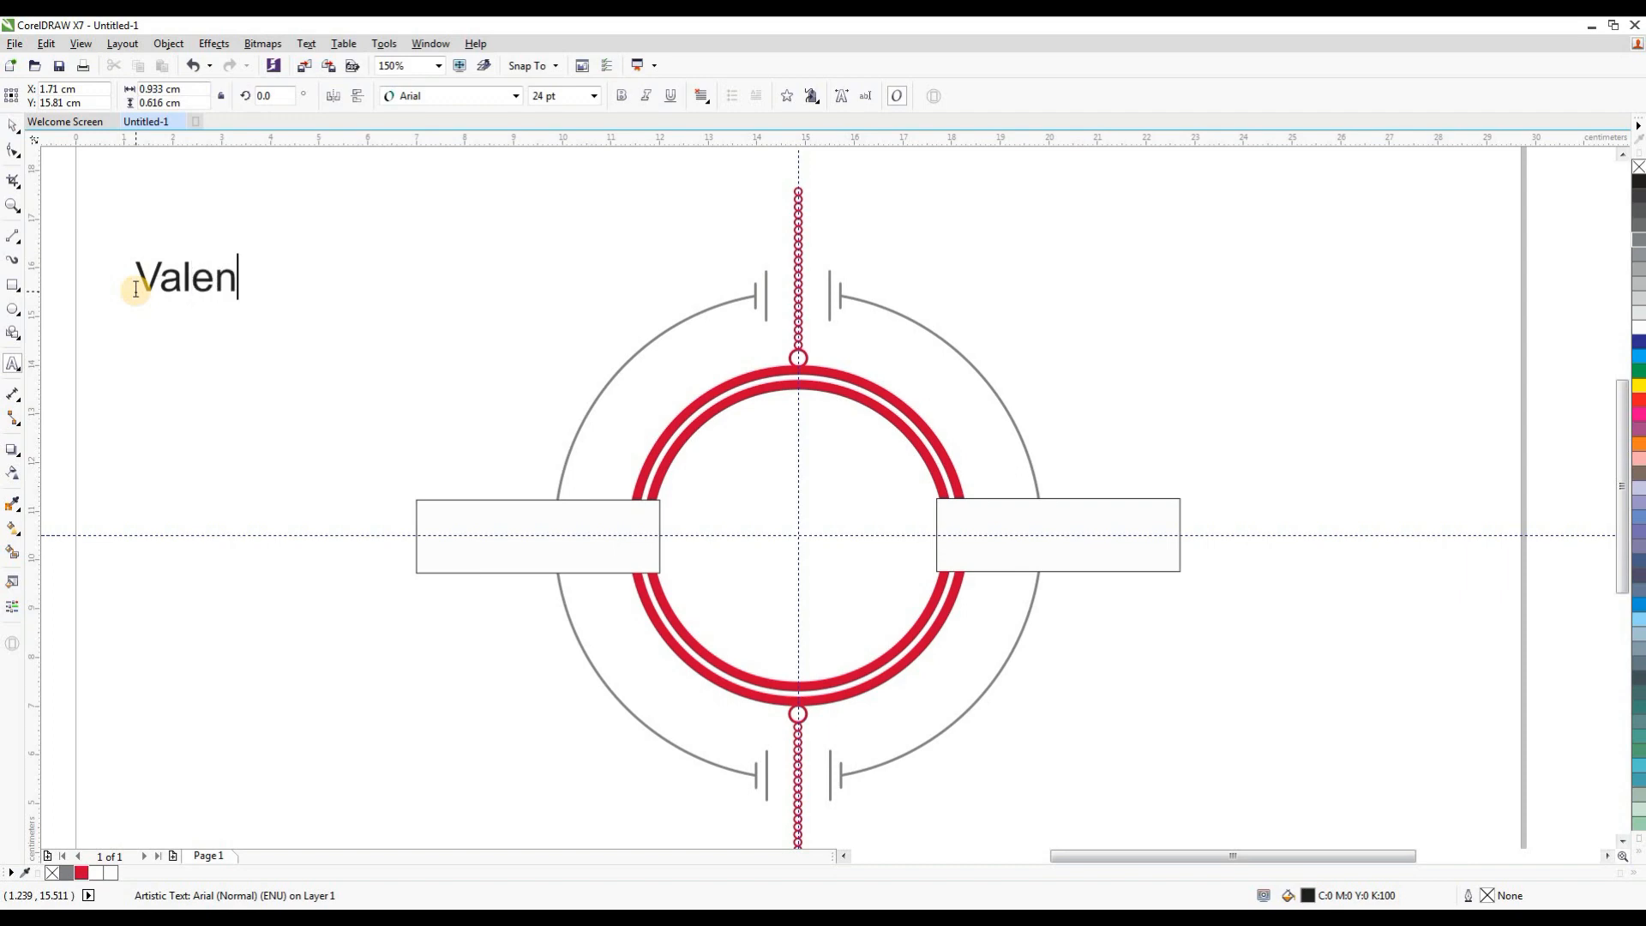
text(tin's Day)
click(13, 126)
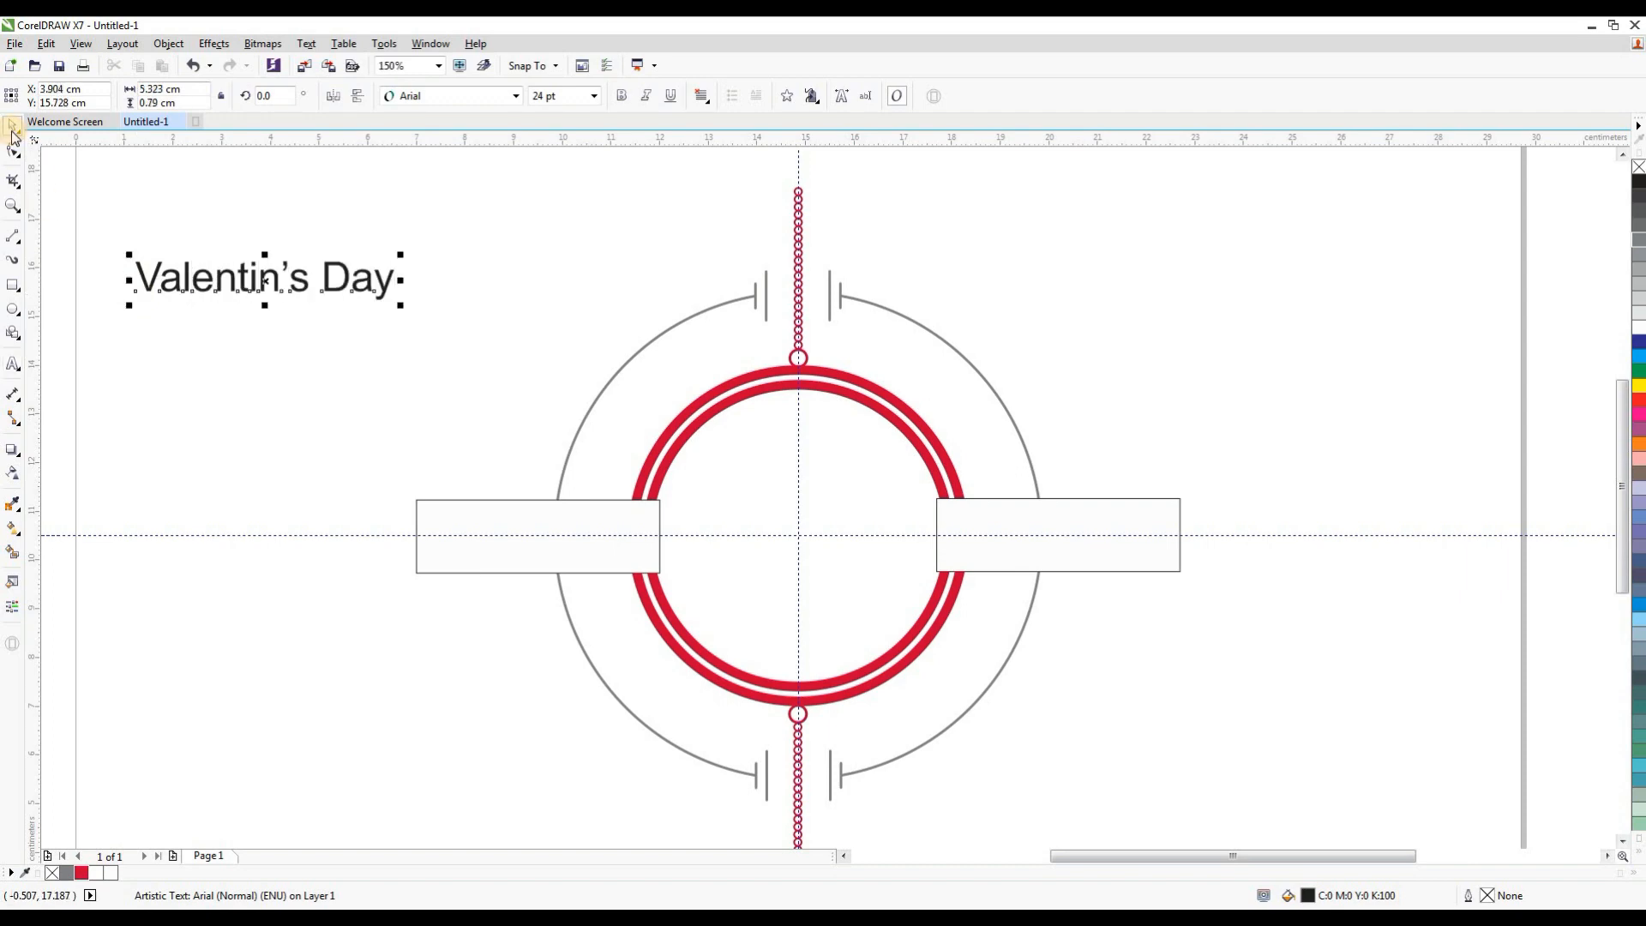
Step: Set the "Valentin's Day" text's font to Bodoni MT Bold
click(437, 96)
scroll(505, 403, down, 4)
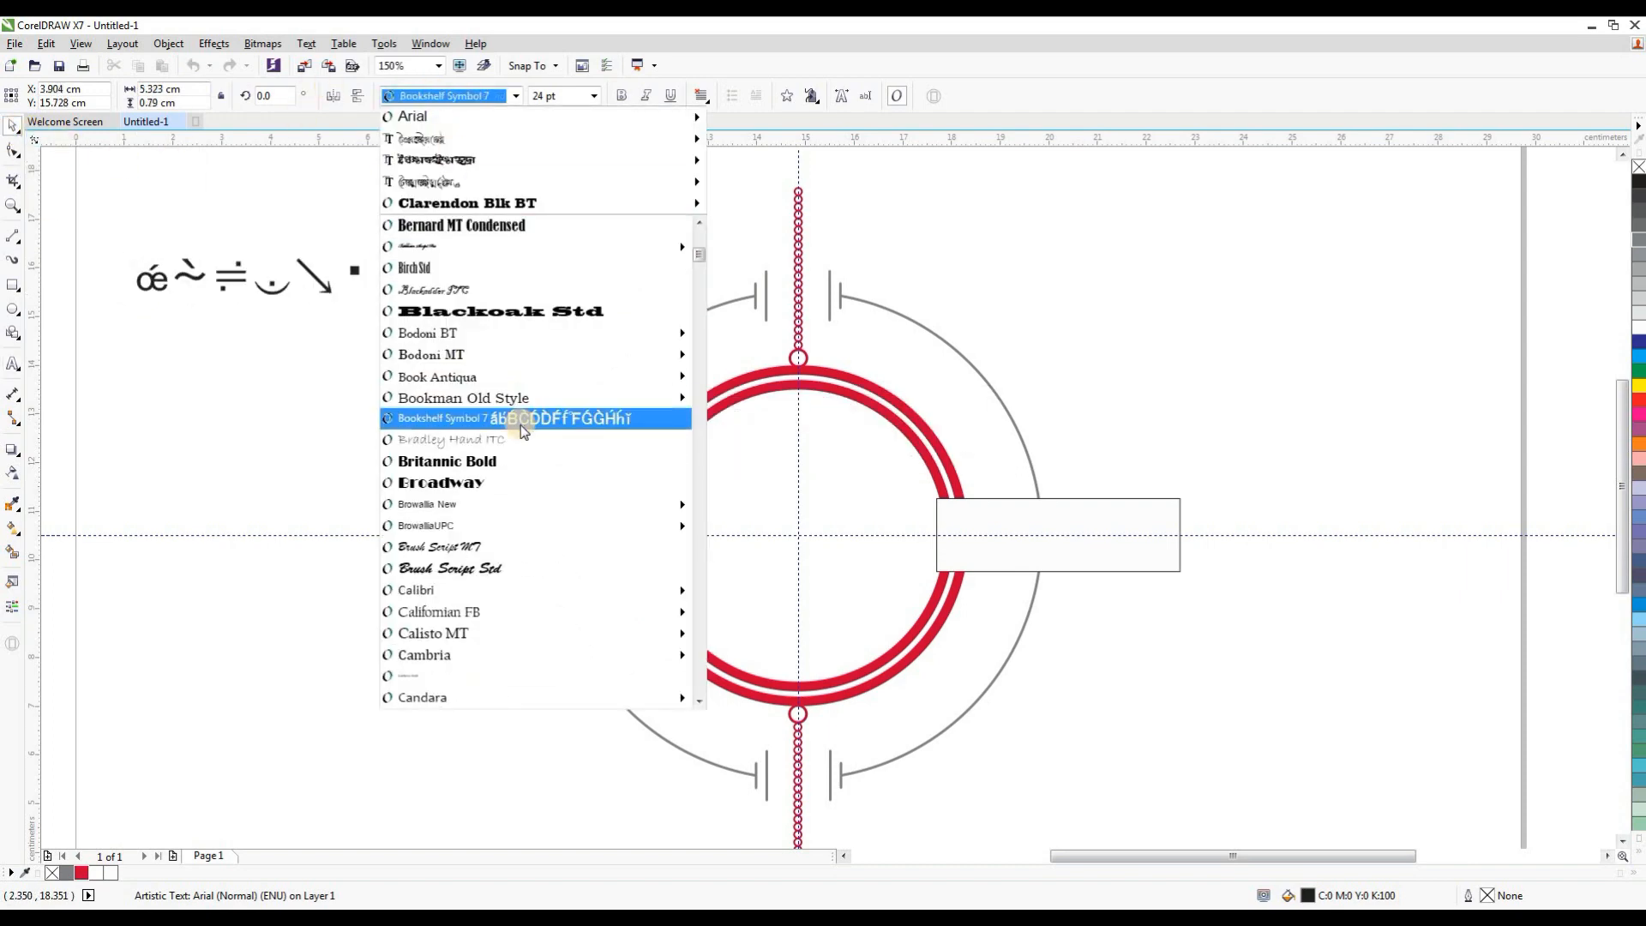
scroll(505, 424, up, 1)
click(506, 420)
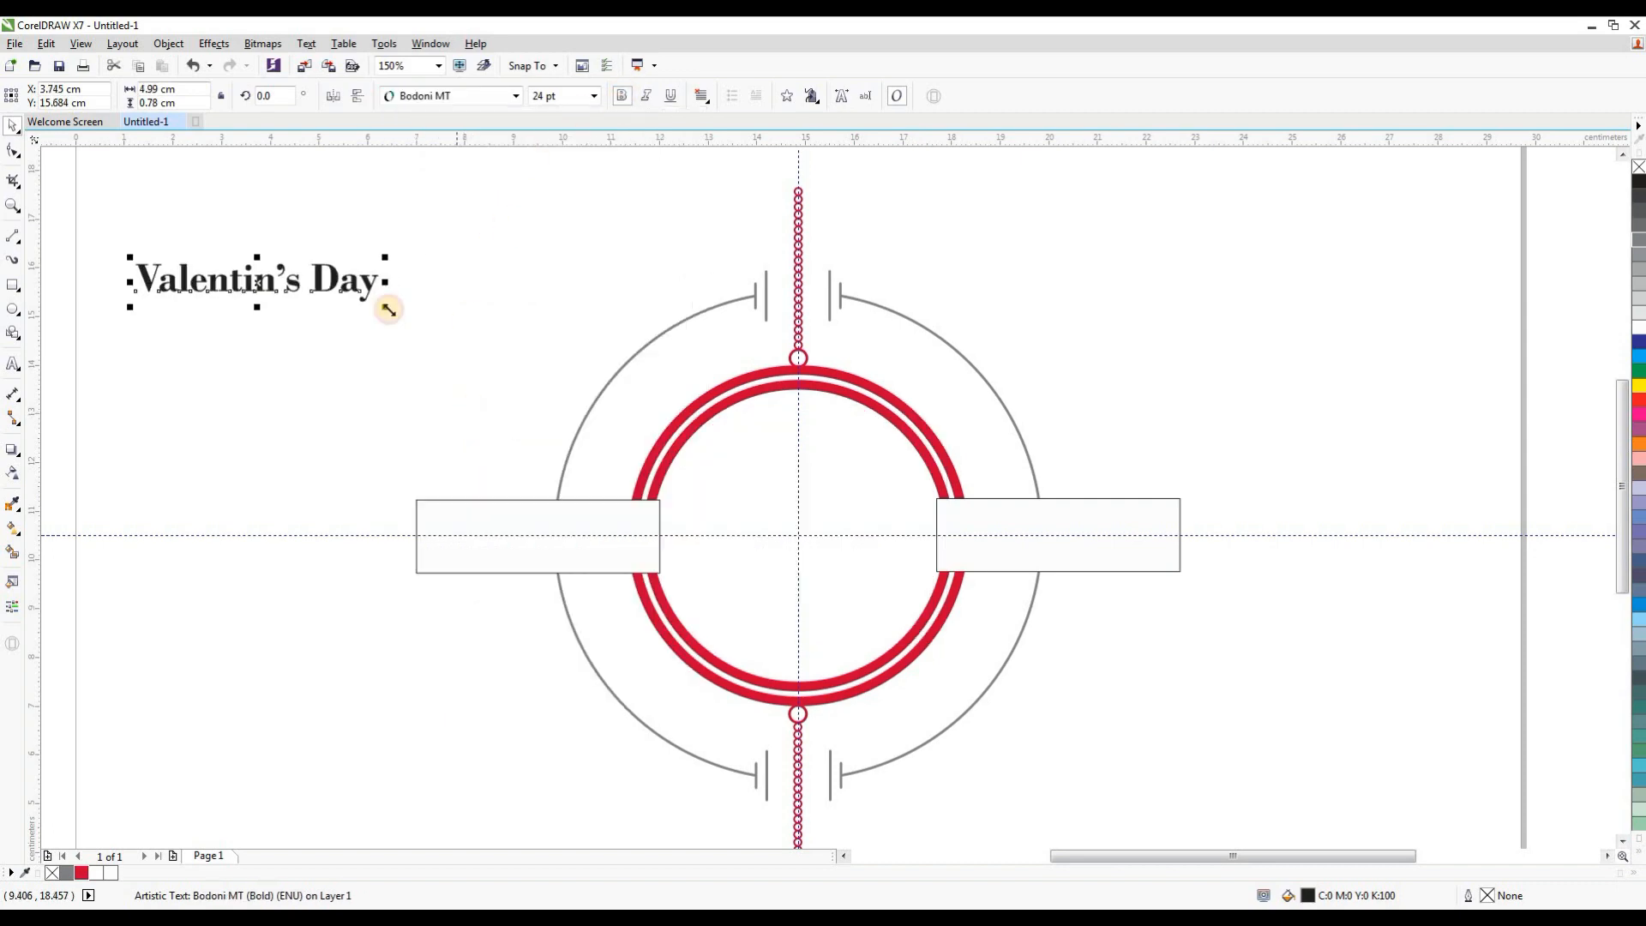
Step: Place "Valentin's Day" in the upper half of the red ring, centered on the vertical guideline, and narrow it to about 4.64 cm
drag(386, 305, 804, 469)
scroll(897, 467, up, 2)
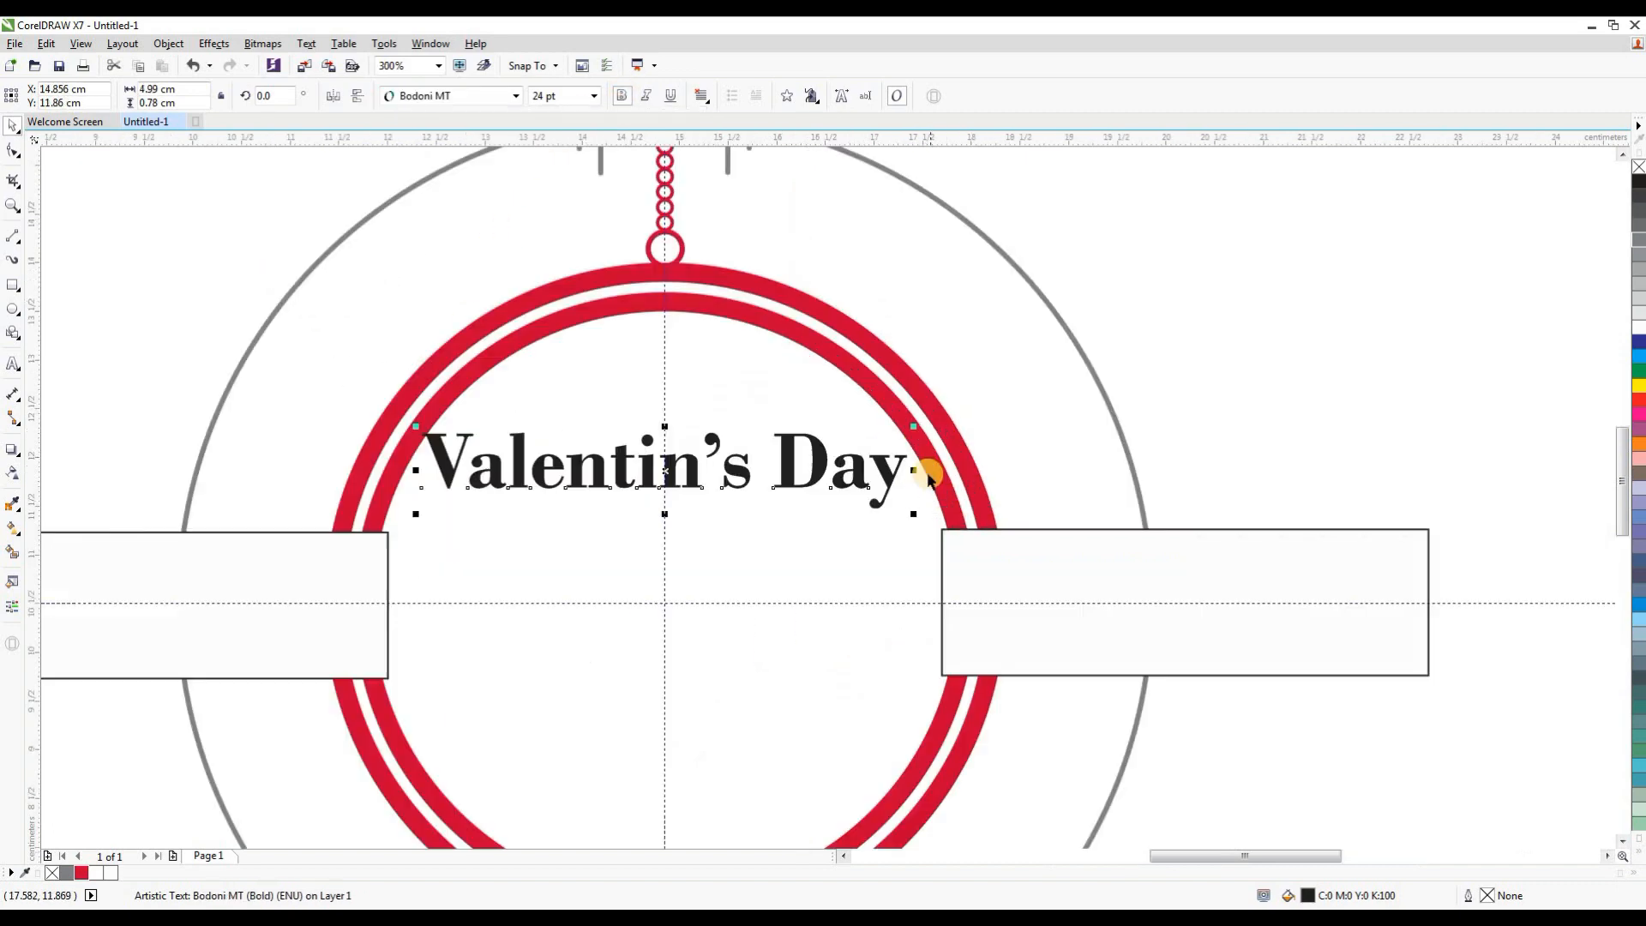
drag(929, 468, 894, 470)
scroll(889, 431, down, 1)
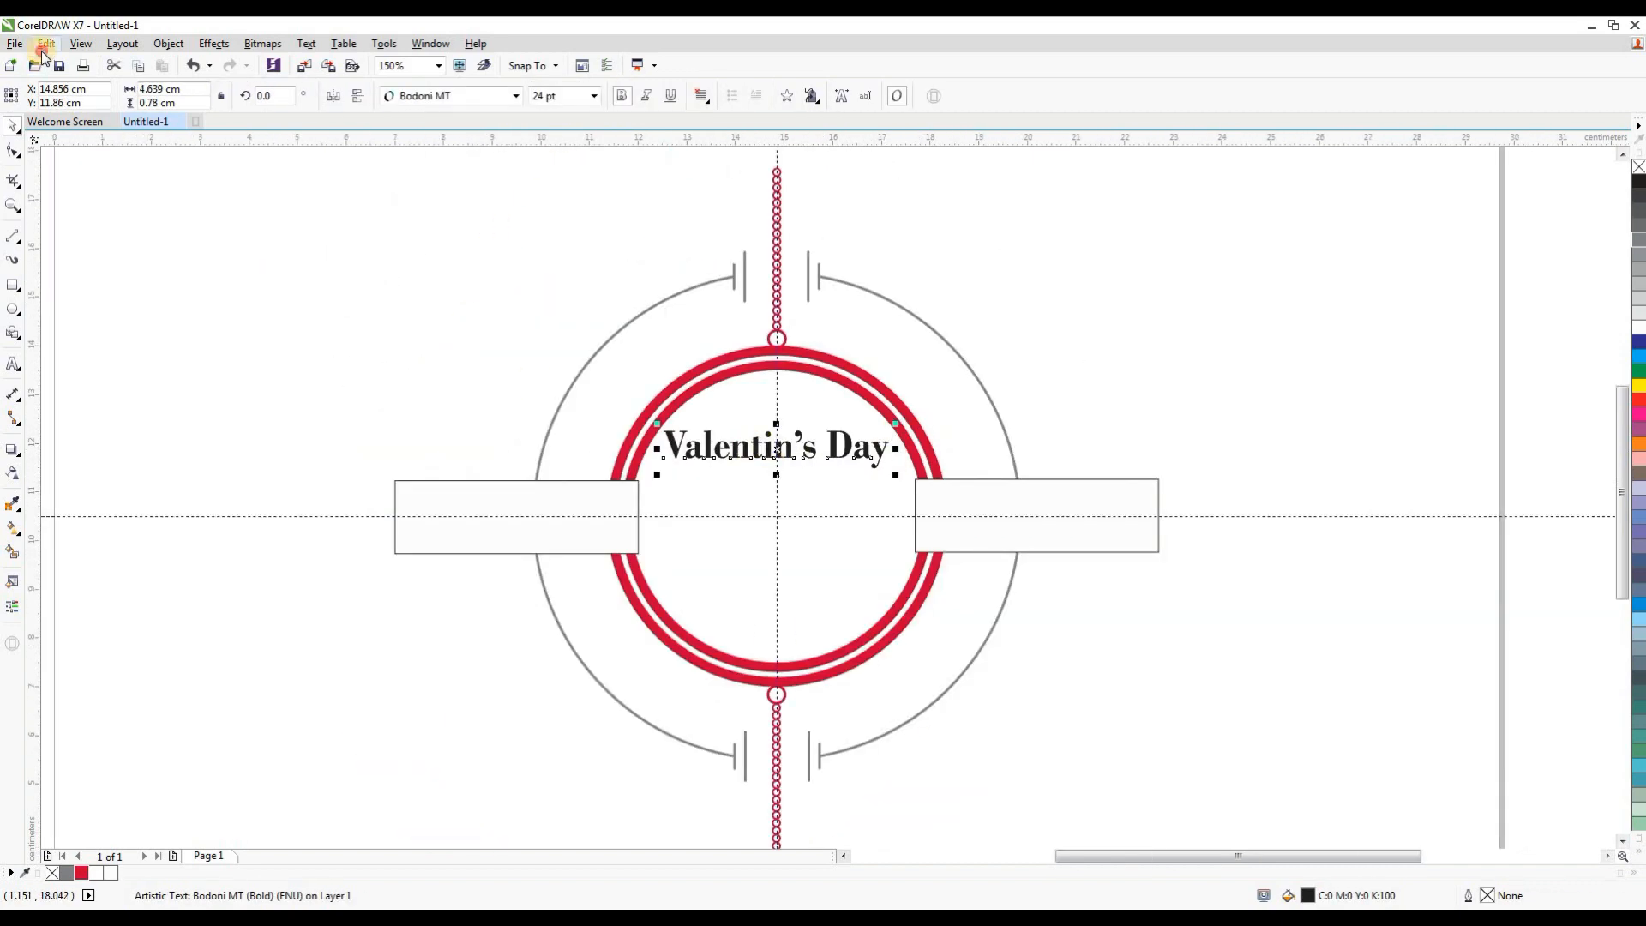
Step: Duplicate the "Valentin's Day" text and move the copy to the lower half of the red ring
click(44, 47)
click(92, 226)
drag(807, 427, 765, 592)
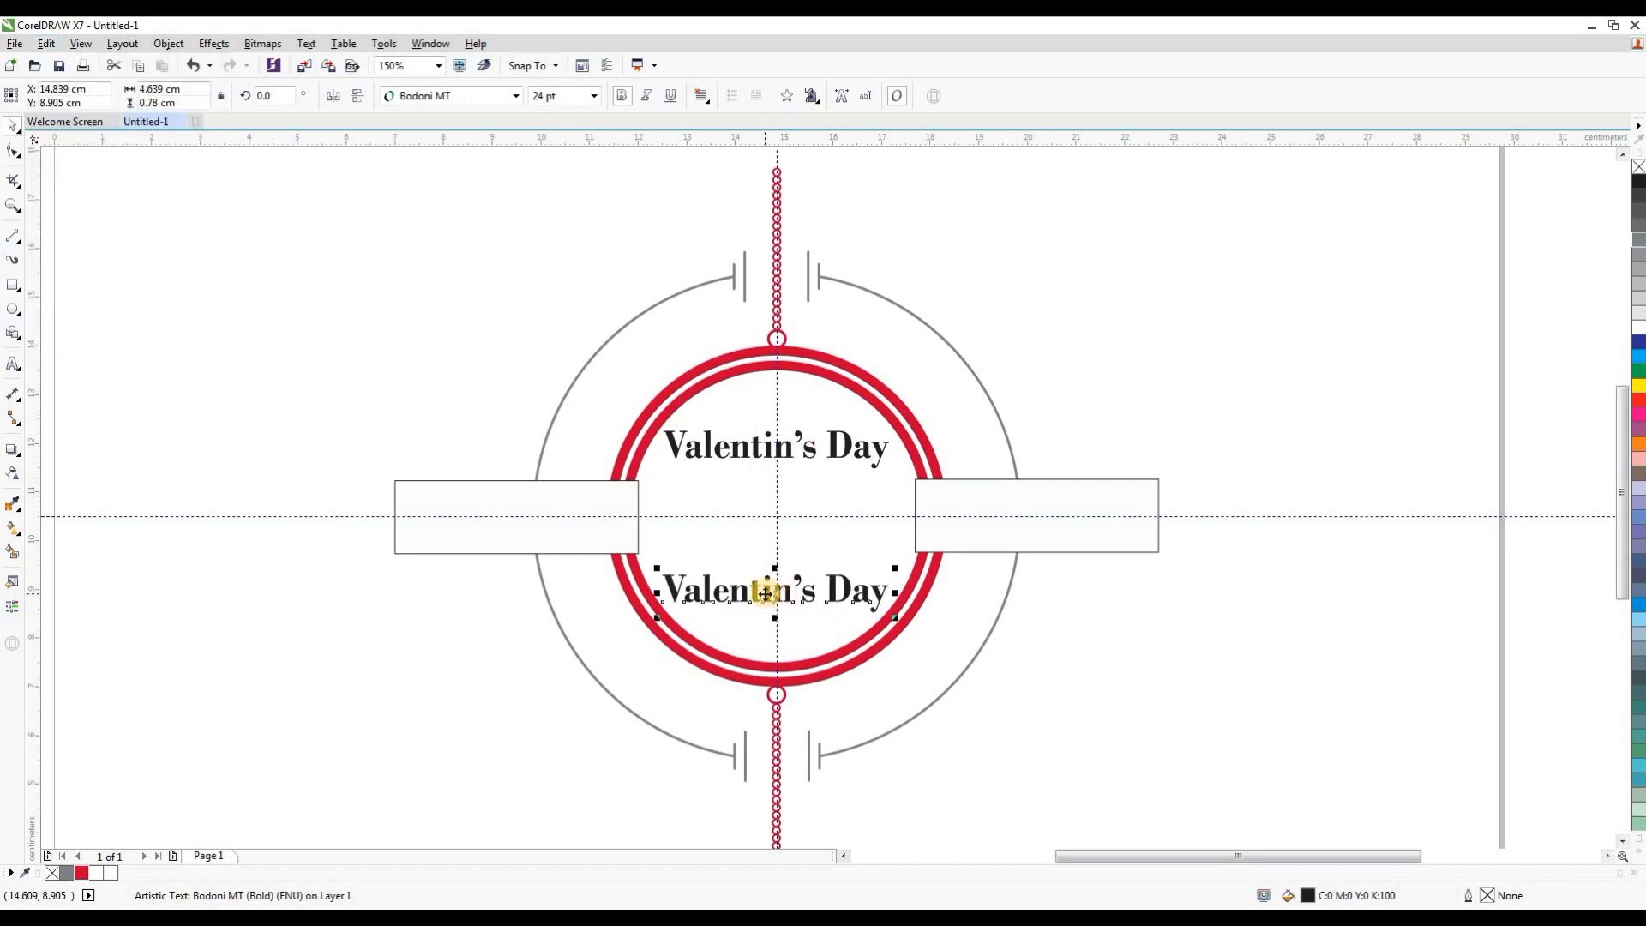
Step: Replace the lower text copy's wording with "ONLY THIS WEEK"
click(13, 364)
click(726, 600)
key(ctrl+a)
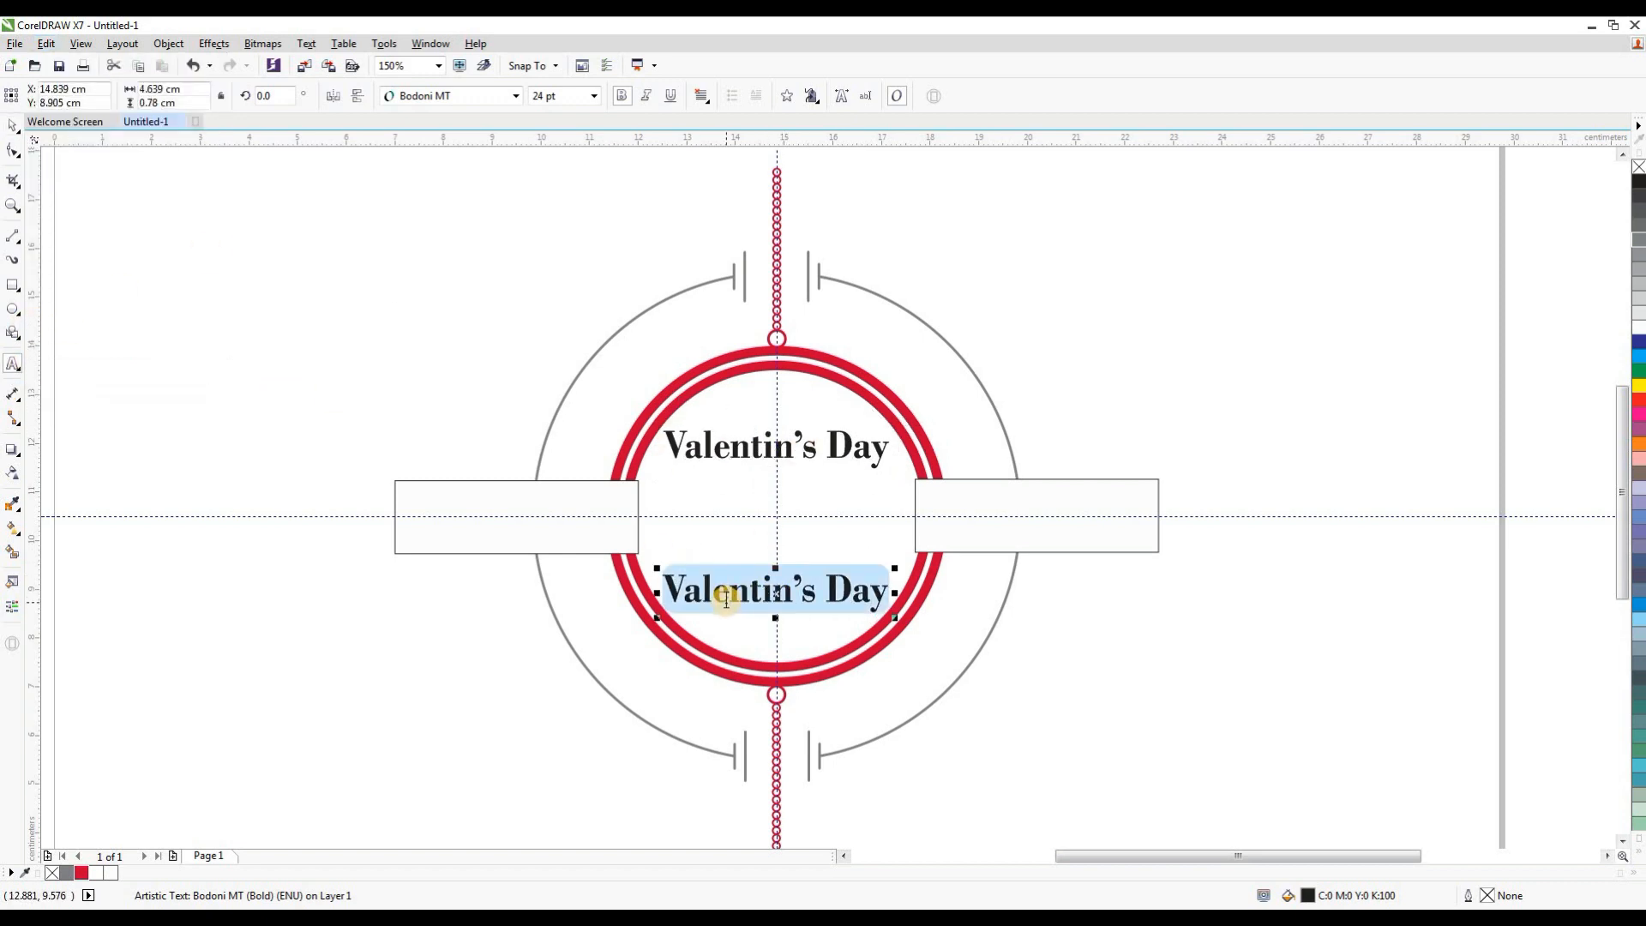
text(ONLY THIS W)
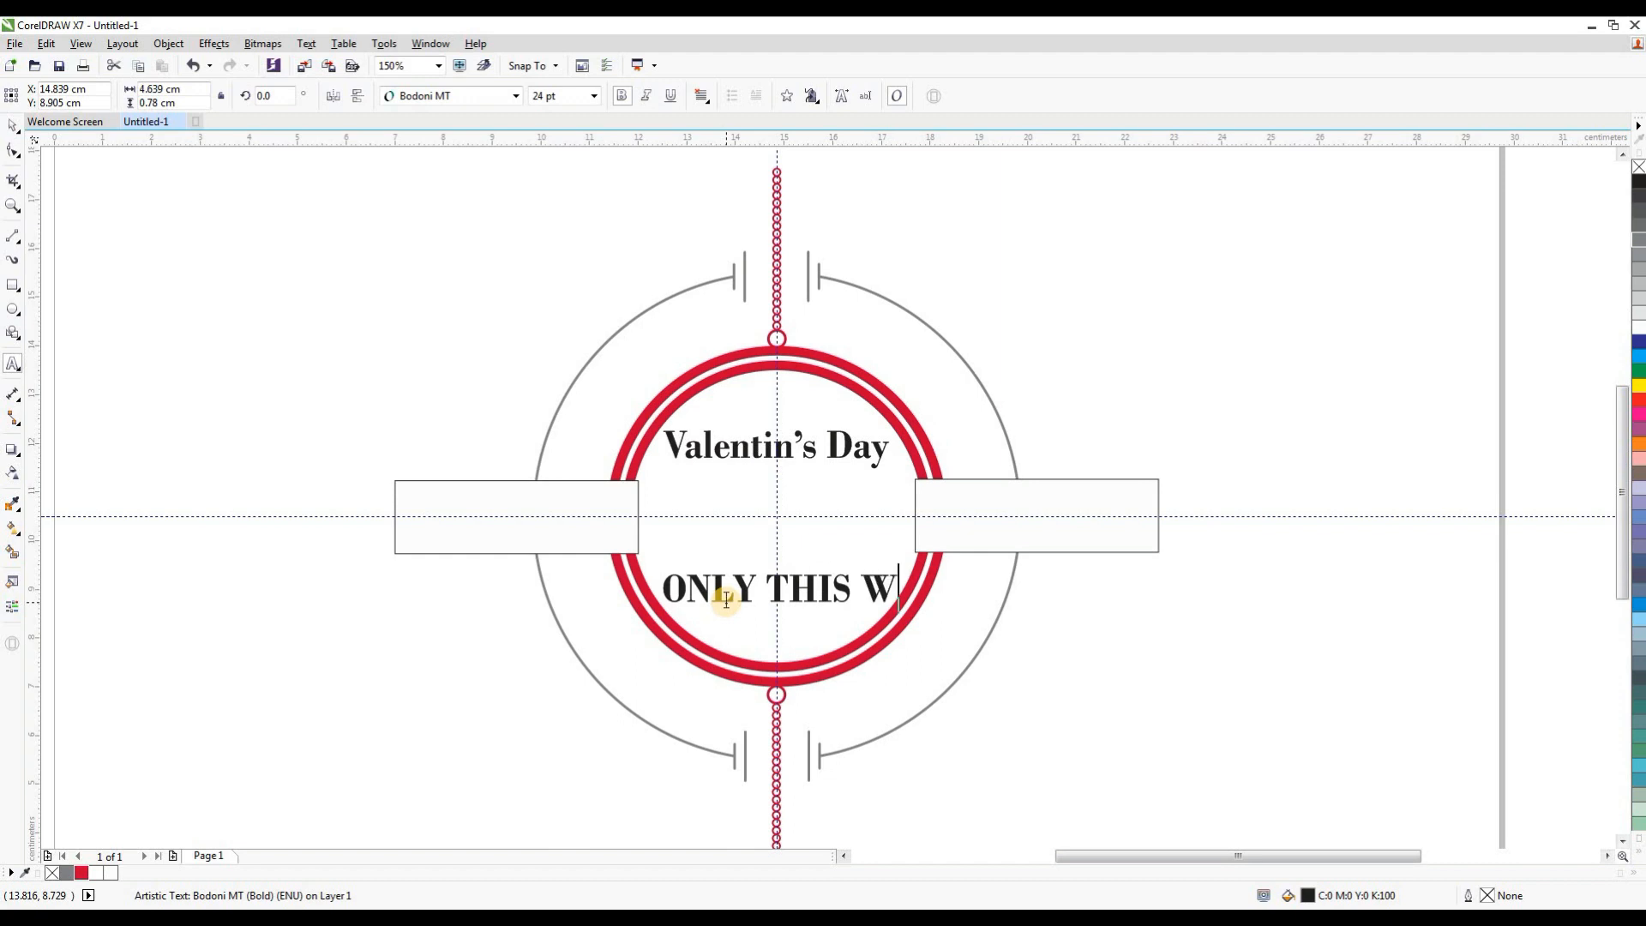
text(EEK)
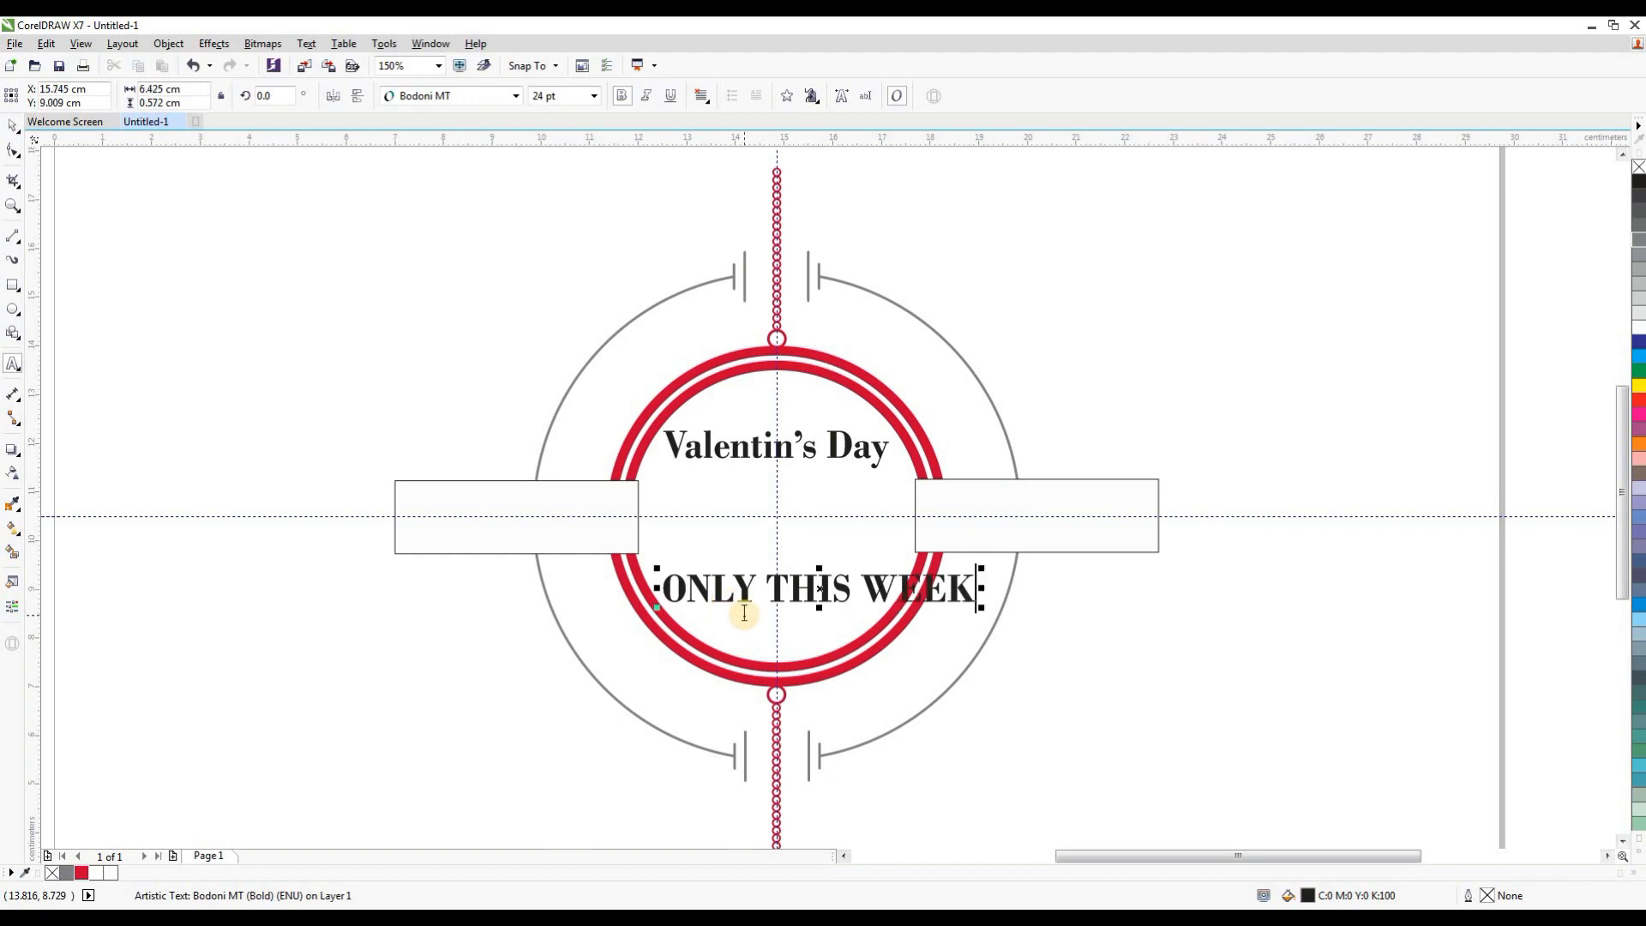
Step: Scale down the "ONLY THIS WEEK" text to fit within the red ring and center it on the vertical guideline
click(17, 128)
drag(981, 588, 896, 588)
scroll(733, 611, up, 5)
drag(911, 452, 912, 490)
scroll(894, 533, down, 2)
scroll(892, 545, up, 1)
scroll(879, 566, down, 1)
click(548, 420)
Step: Add the text "SALE" in the empty area beside the design and set its font to Eras Bold ITC
click(19, 363)
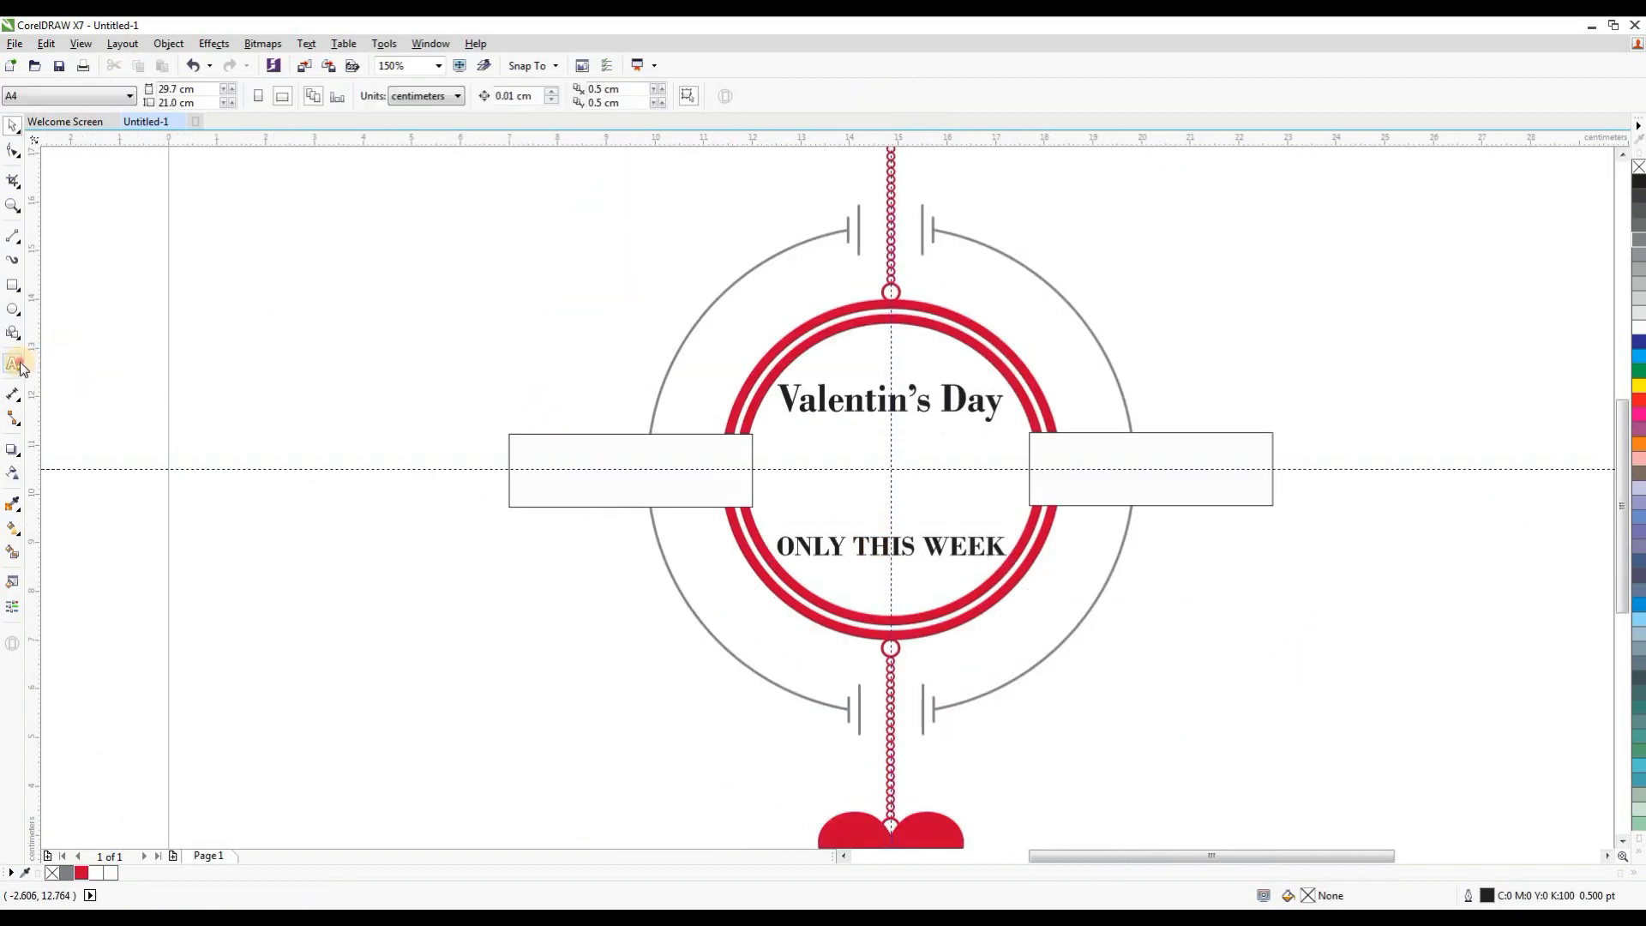
click(254, 313)
text(SALE)
click(13, 126)
click(515, 95)
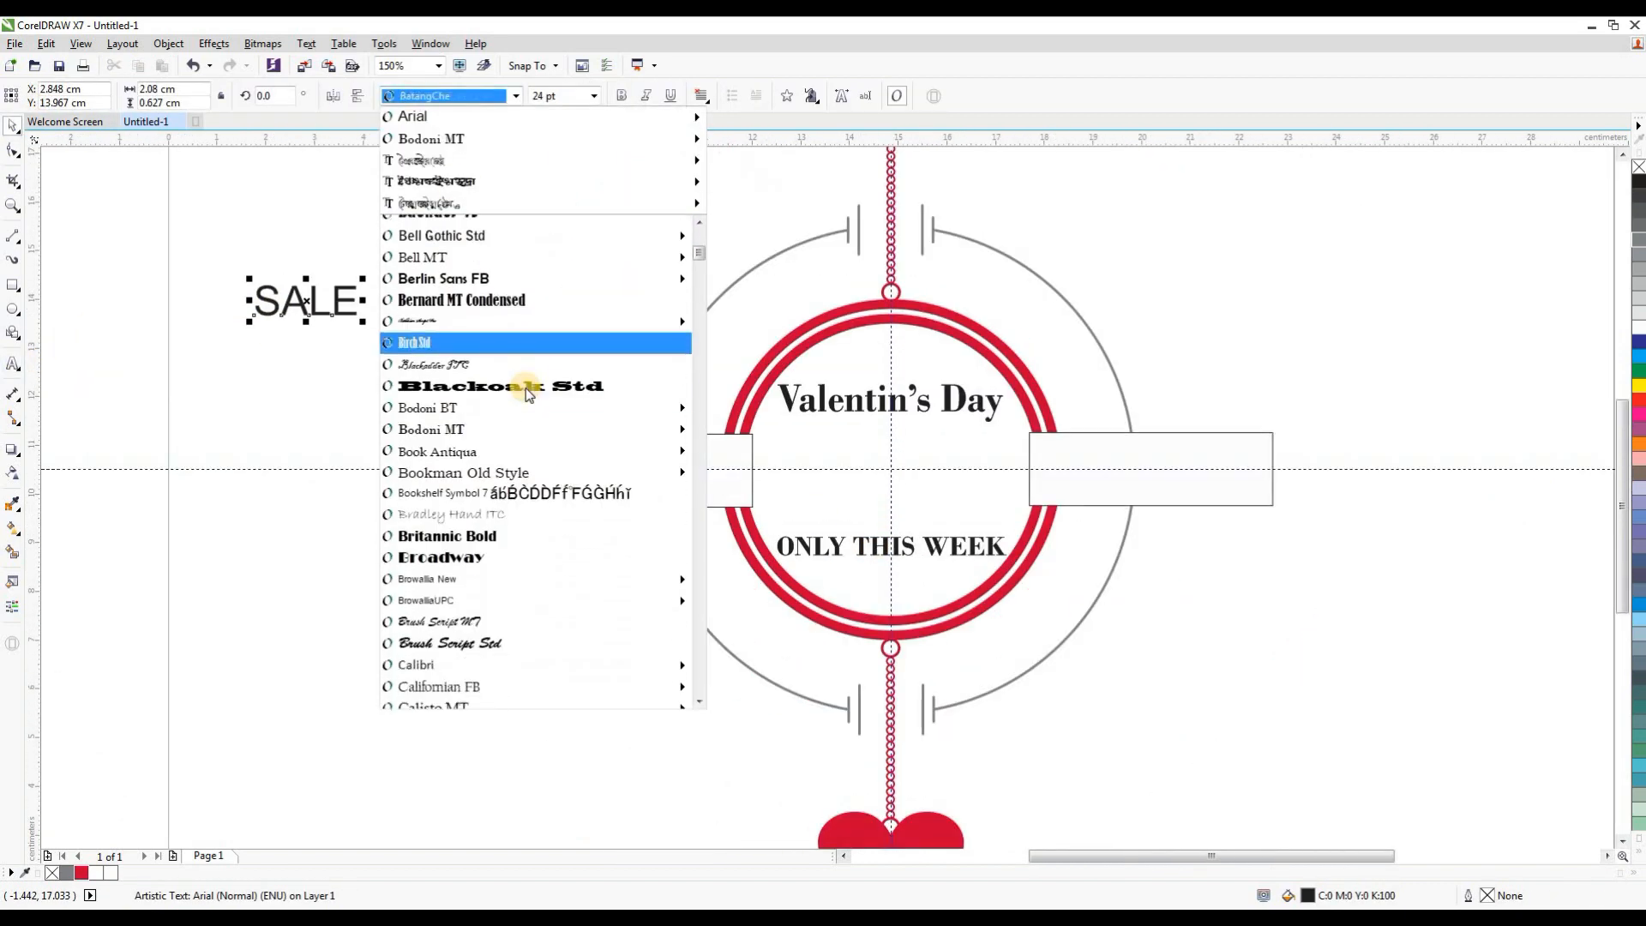
scroll(548, 420, down, 18)
click(483, 438)
Step: Place "SALE" between the two text lines in the ring, centered on the vertical guideline, and enlarge it to about 5.18 cm wide
drag(309, 306, 1016, 539)
scroll(1003, 506, up, 2)
drag(776, 510, 777, 532)
scroll(780, 529, down, 2)
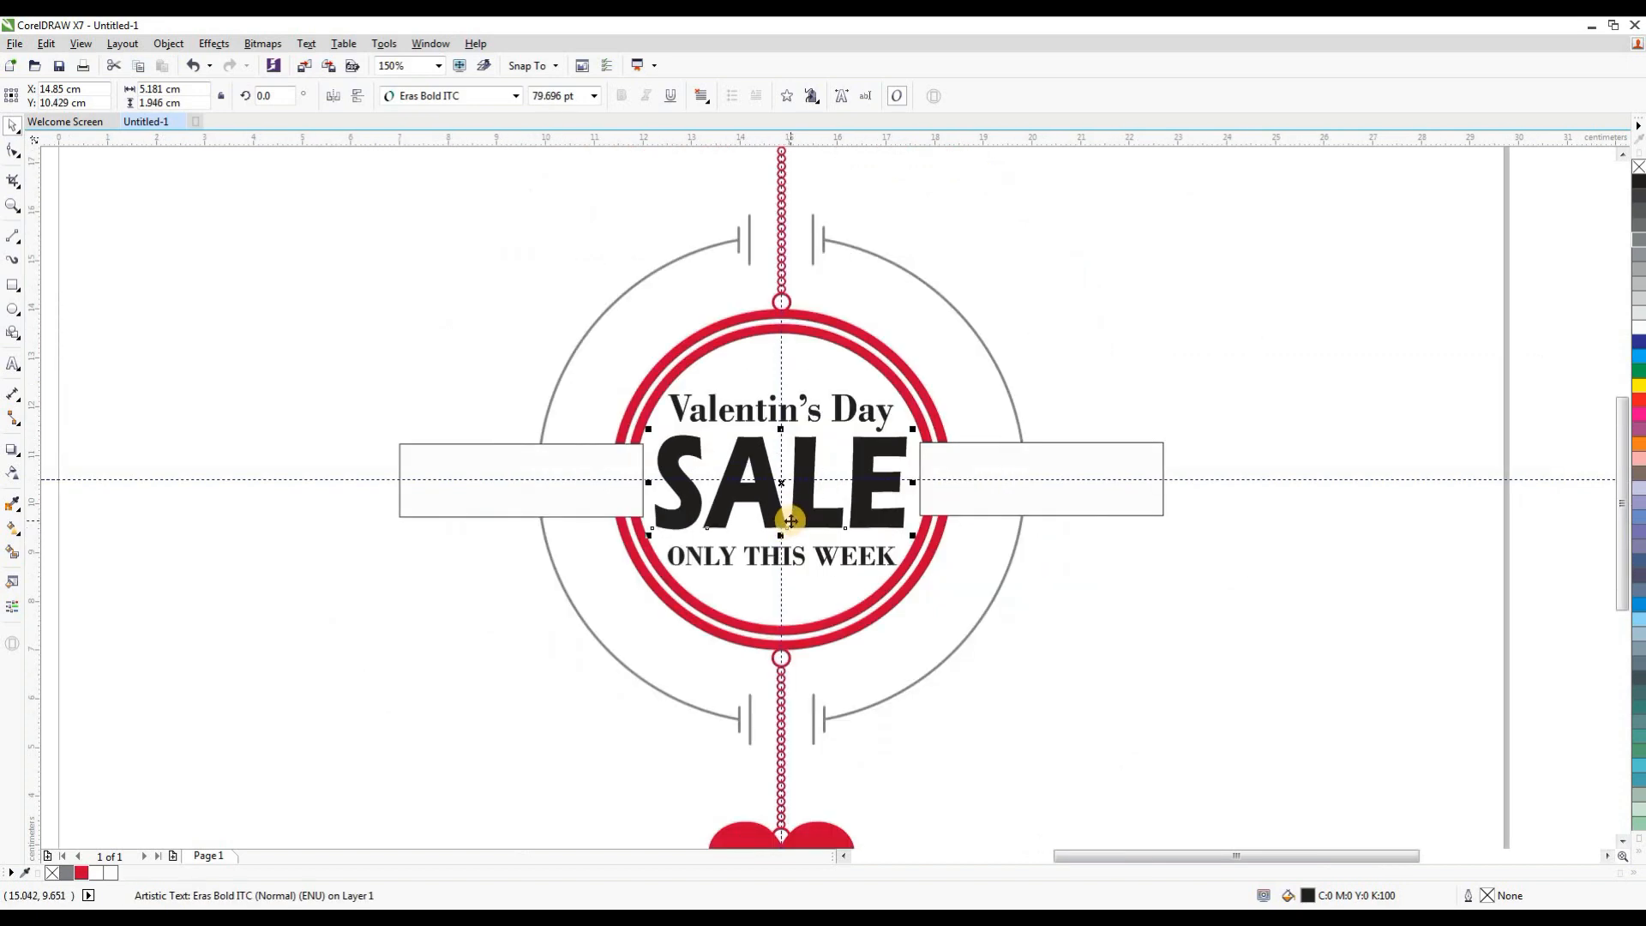
Step: Change the fill of "SALE" to rich black, C75 M68 Y65 K90
double_click(1306, 895)
drag(583, 679, 515, 716)
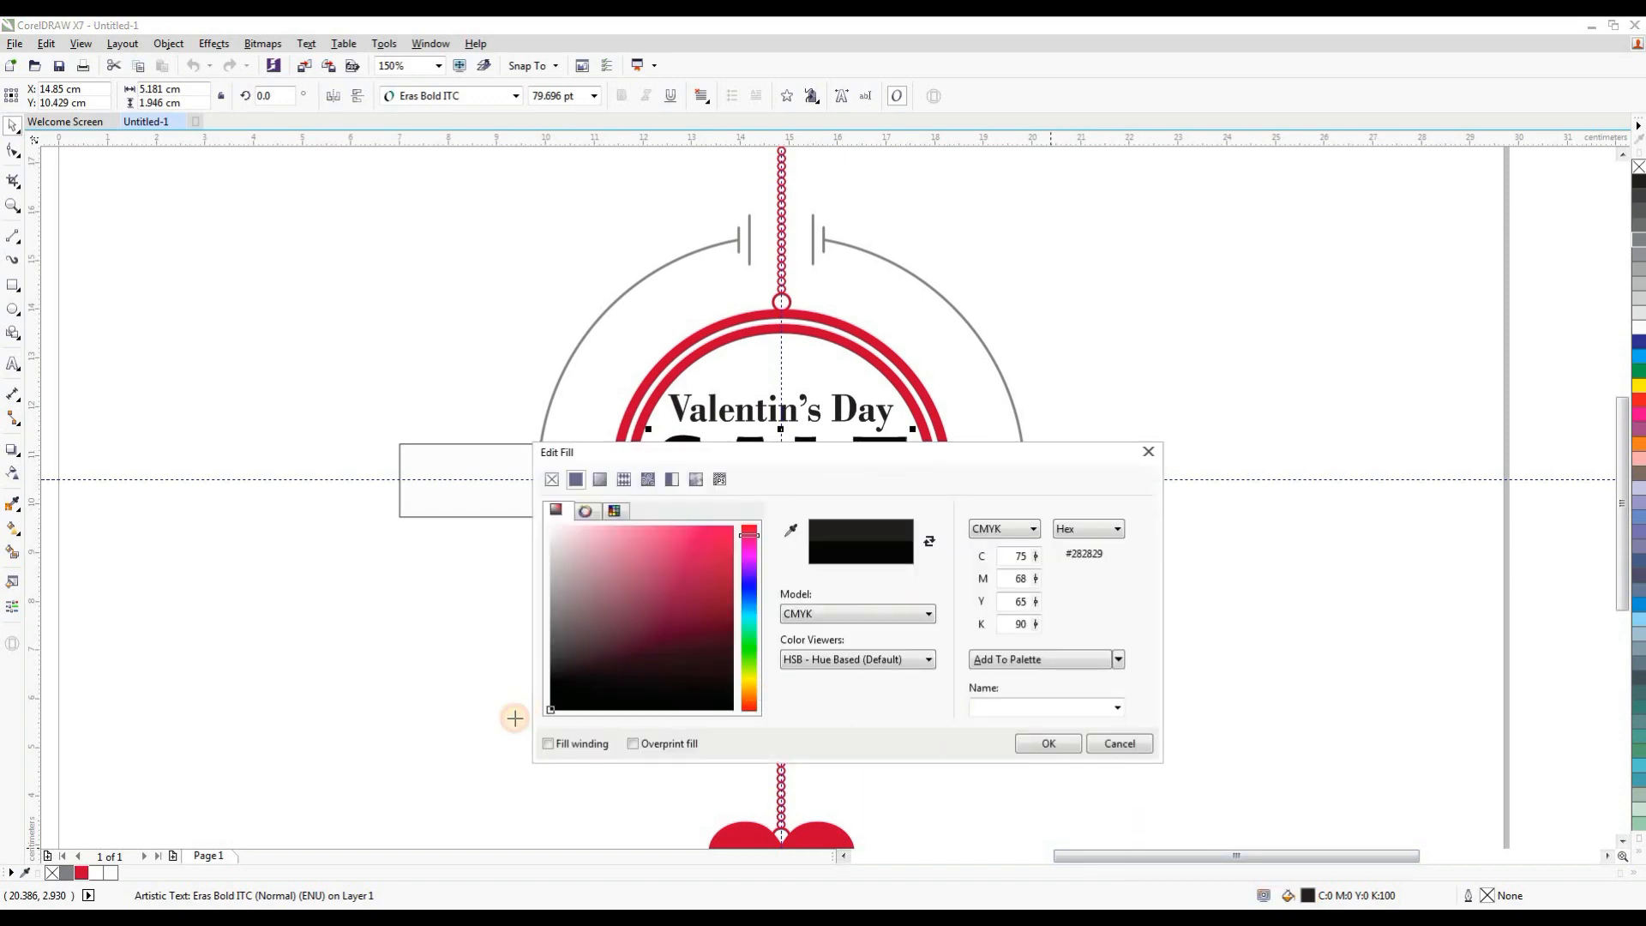
click(1044, 744)
Step: Give "Valentin's Day" and "ONLY THIS WEEK" the rich black fill C75 M68 Y65 K90
scroll(846, 506, up, 2)
click(793, 336)
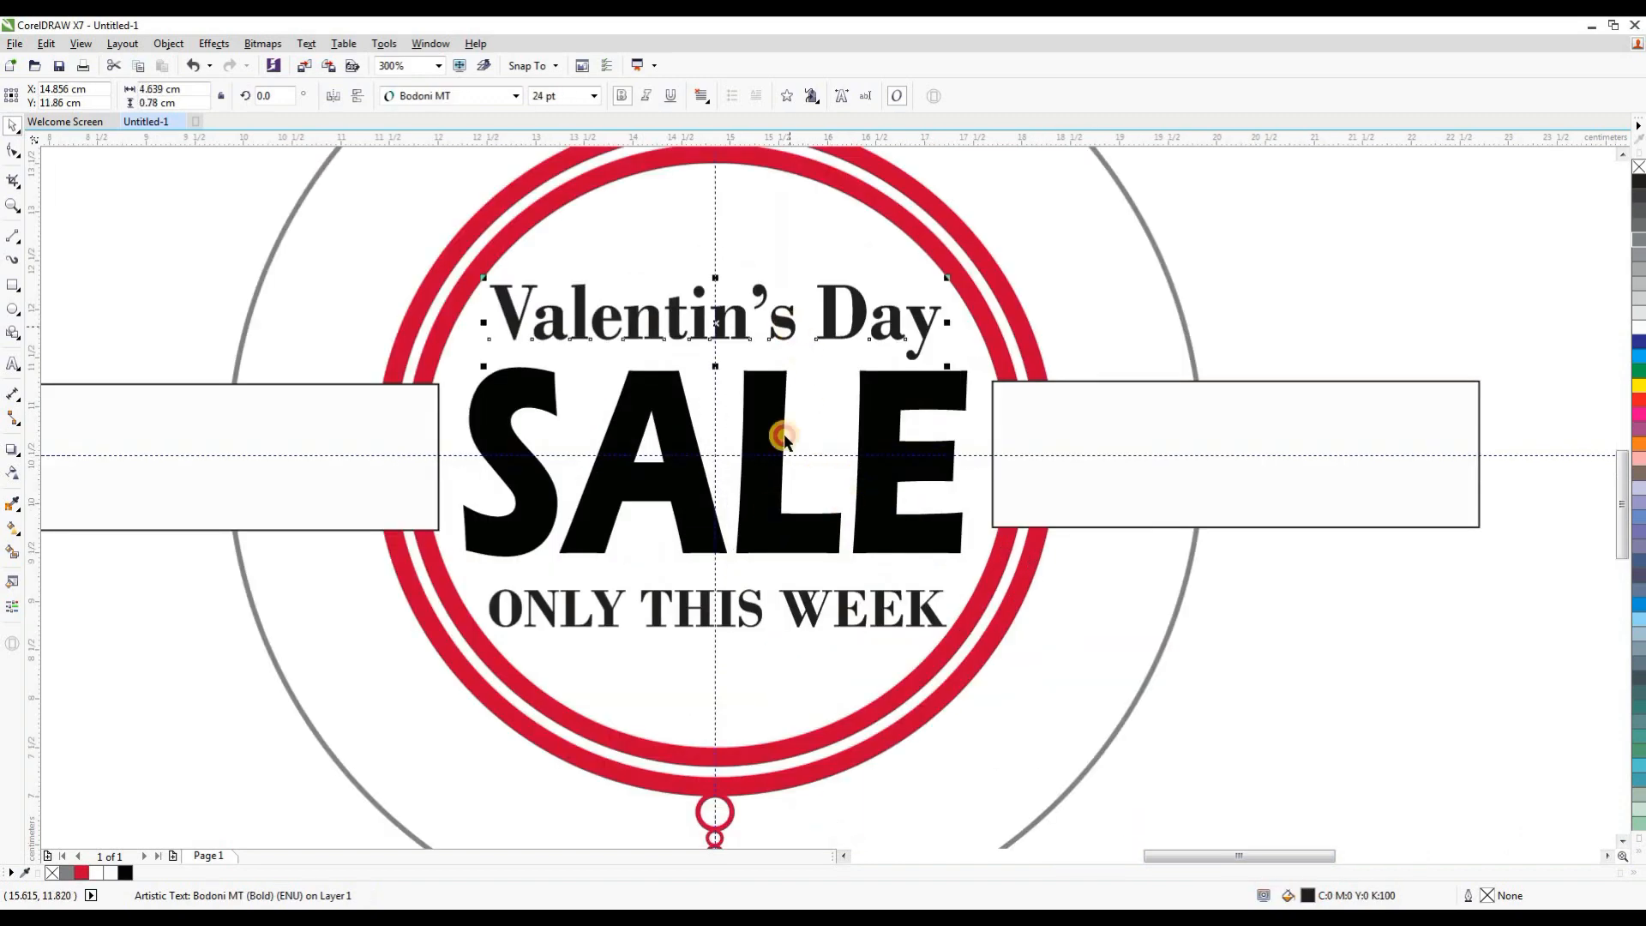
shift+click(759, 609)
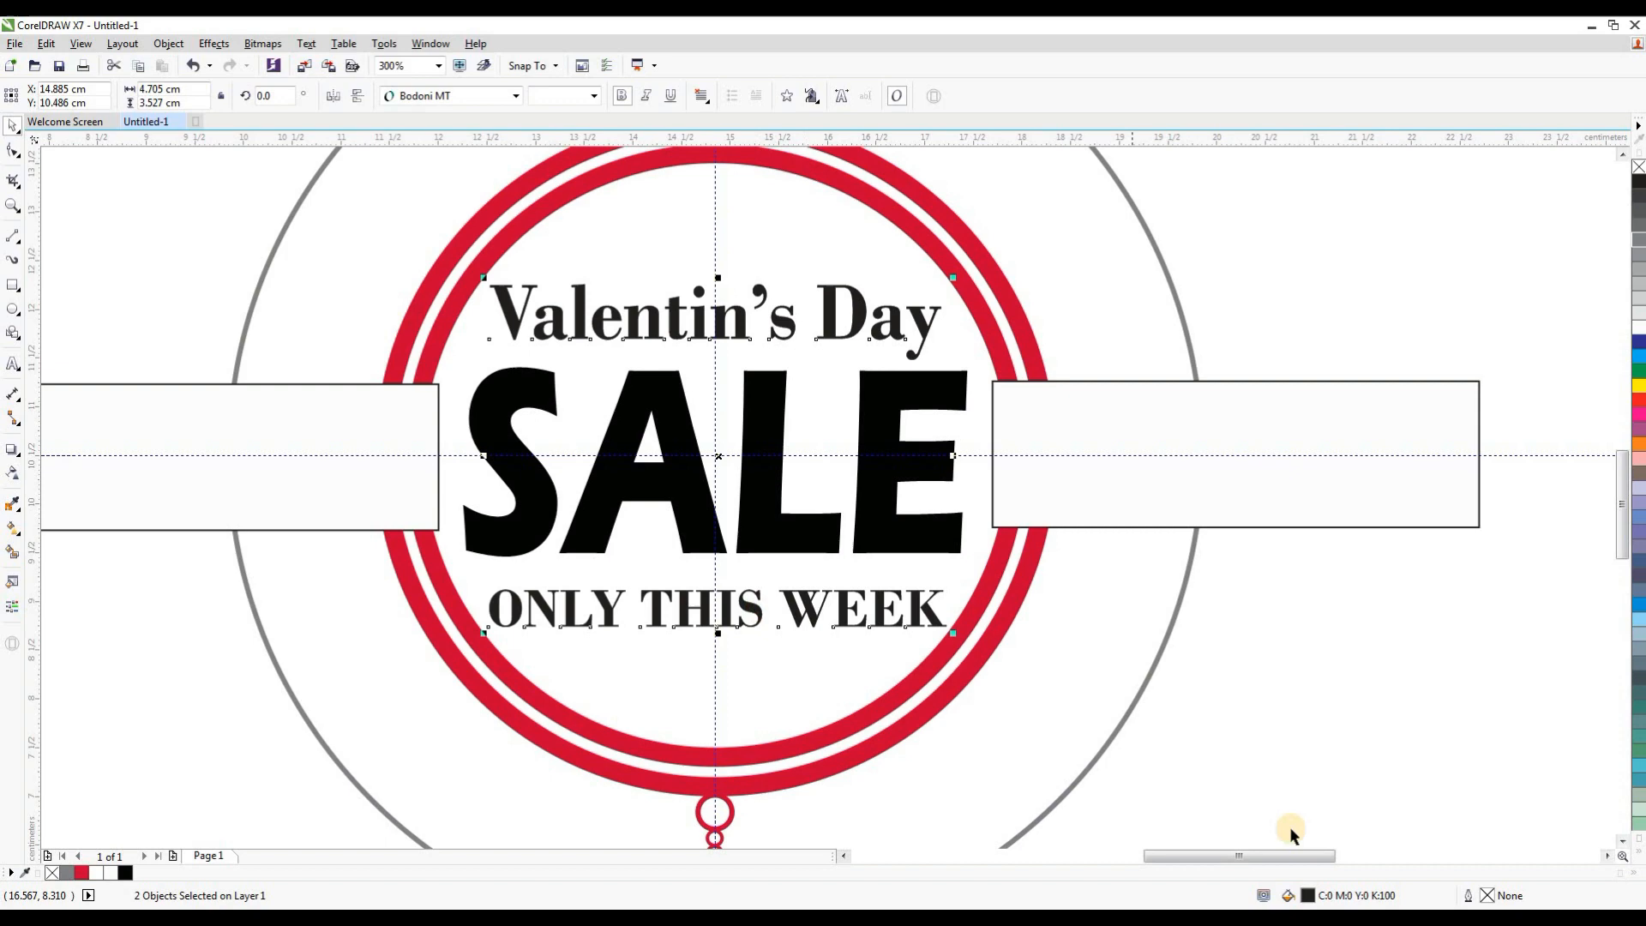
double_click(1288, 895)
drag(582, 703, 429, 735)
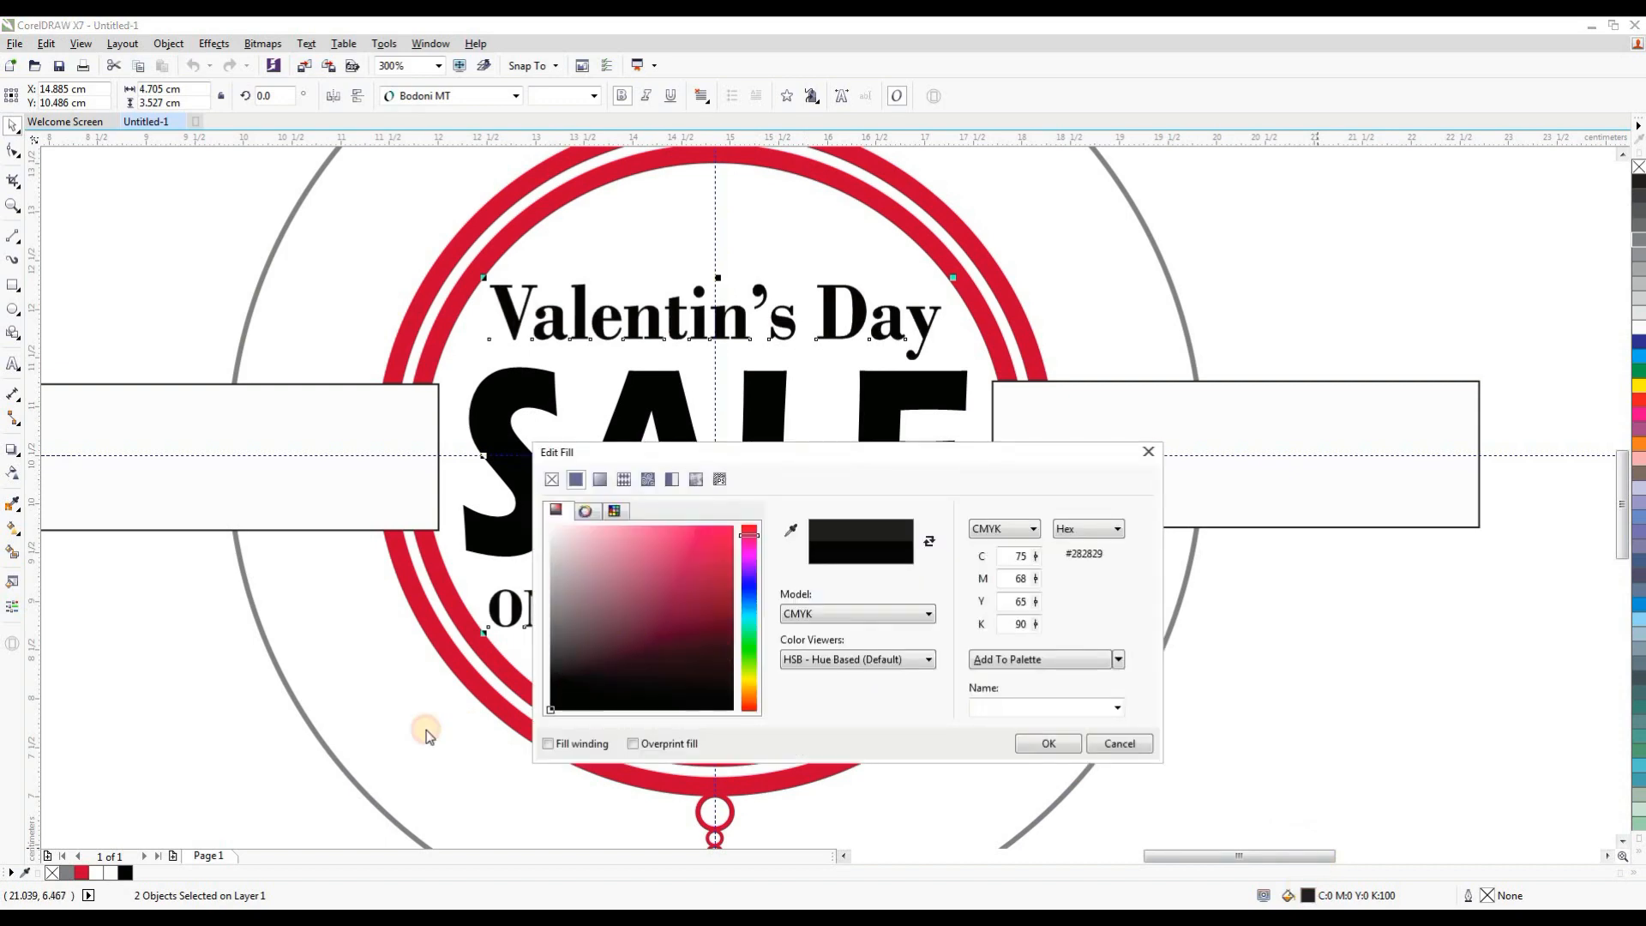
click(1050, 744)
Step: Examine the placement and color of the three text lines inside the red ring
scroll(1029, 726, down, 2)
scroll(1029, 727, up, 2)
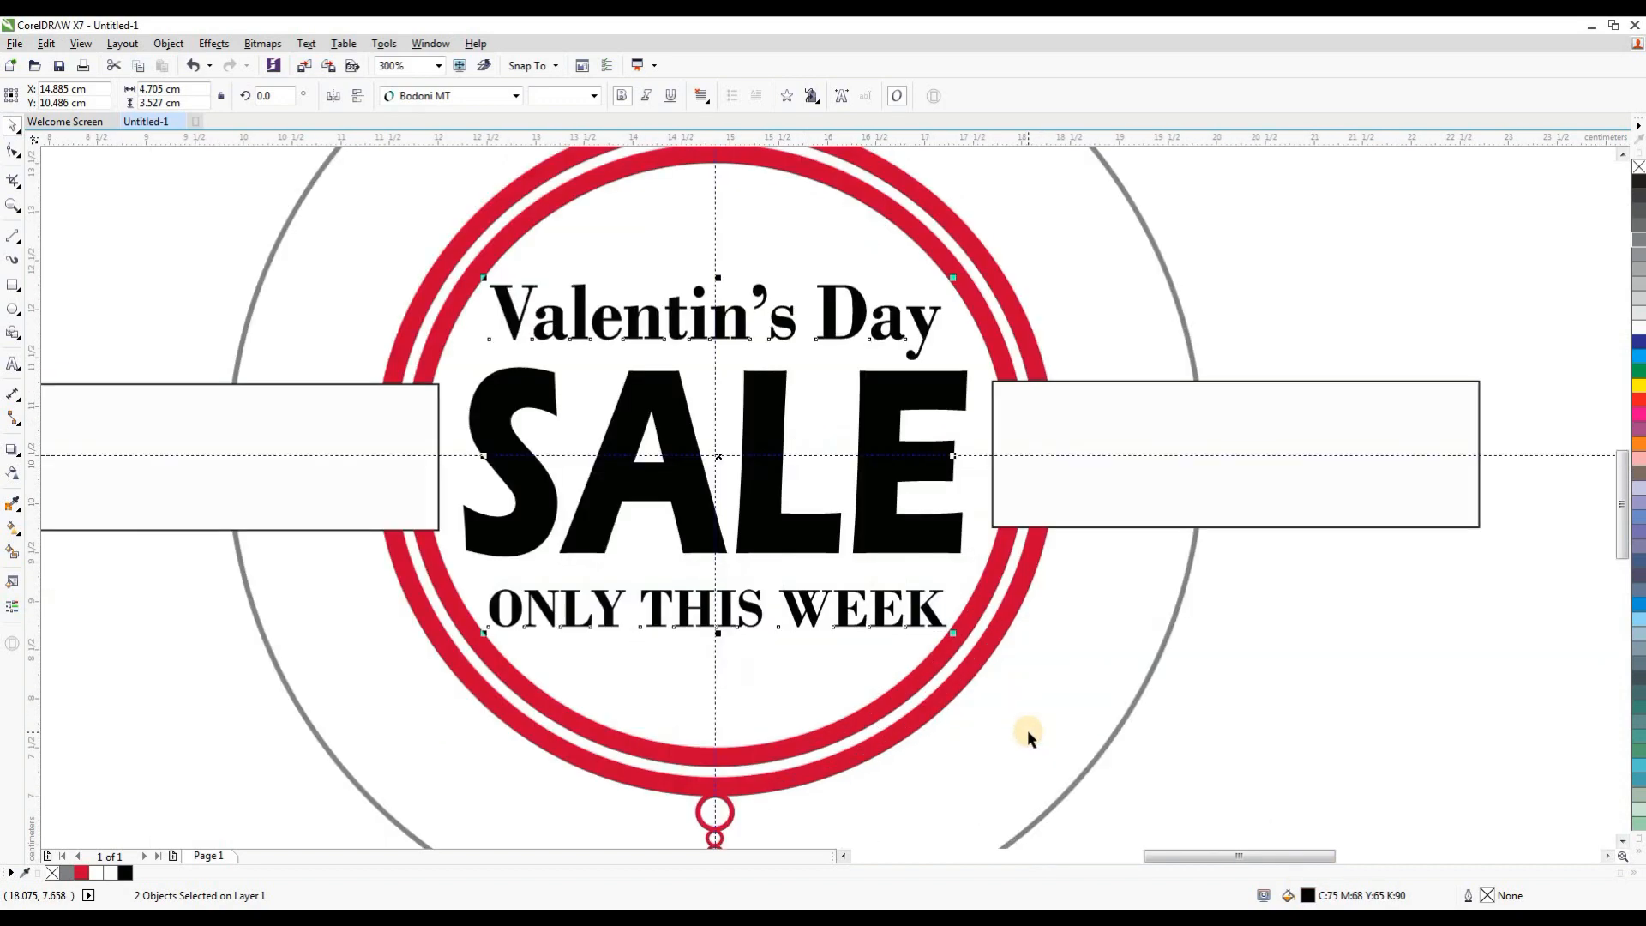
scroll(1028, 729, down, 2)
scroll(963, 588, up, 2)
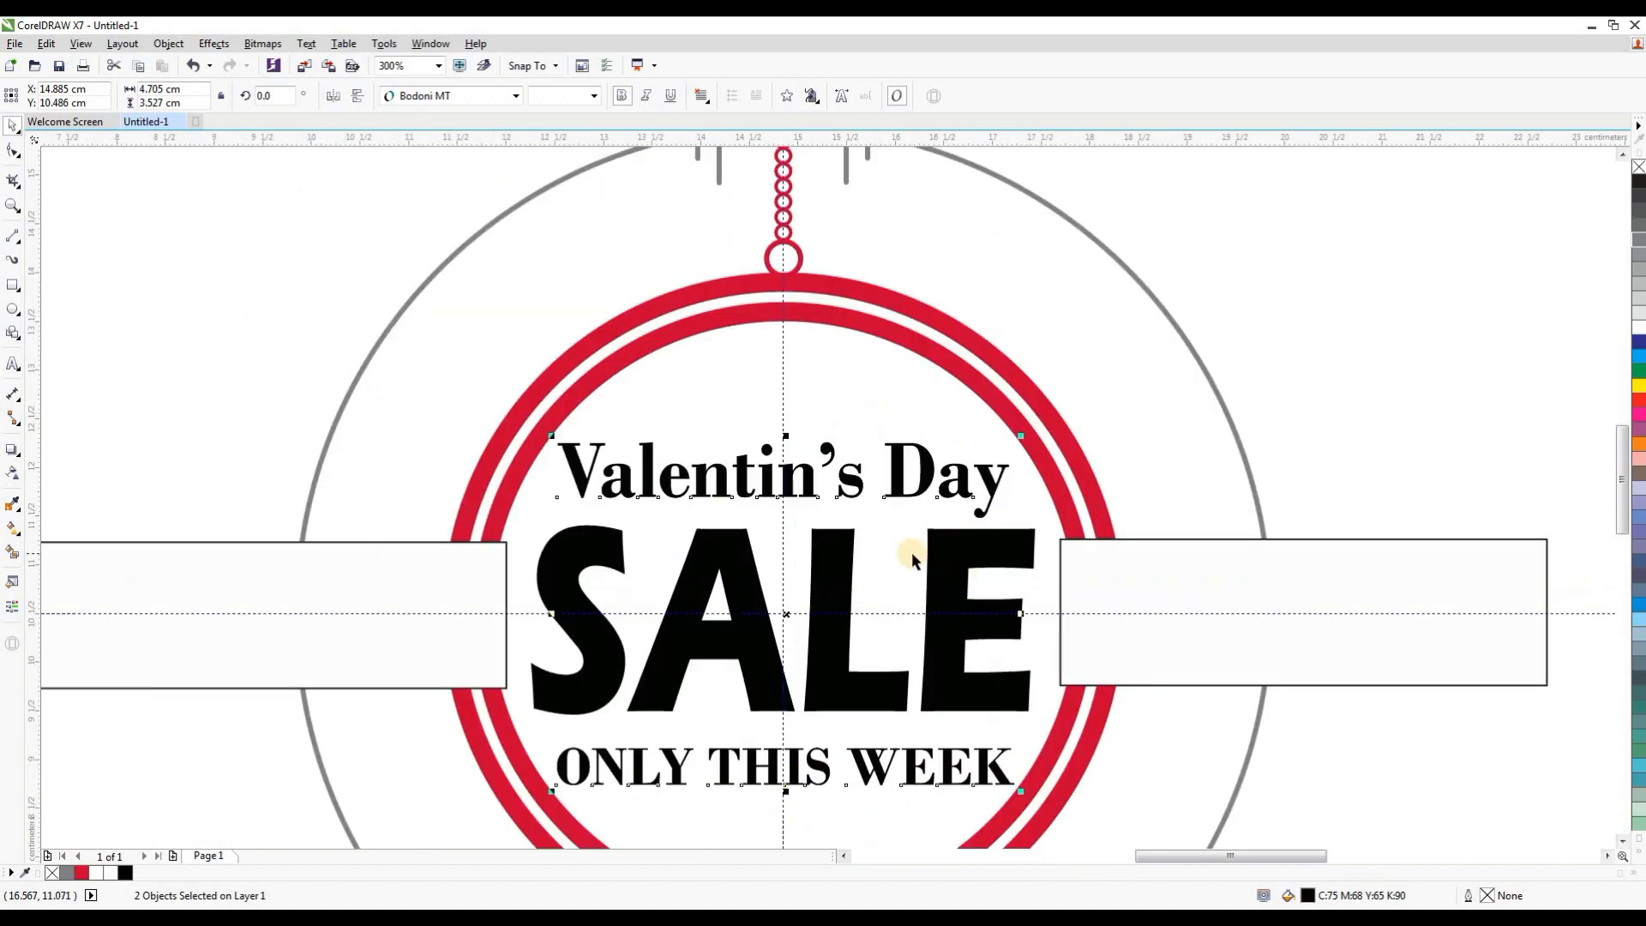
click(1299, 359)
scroll(882, 478, down, 2)
click(904, 470)
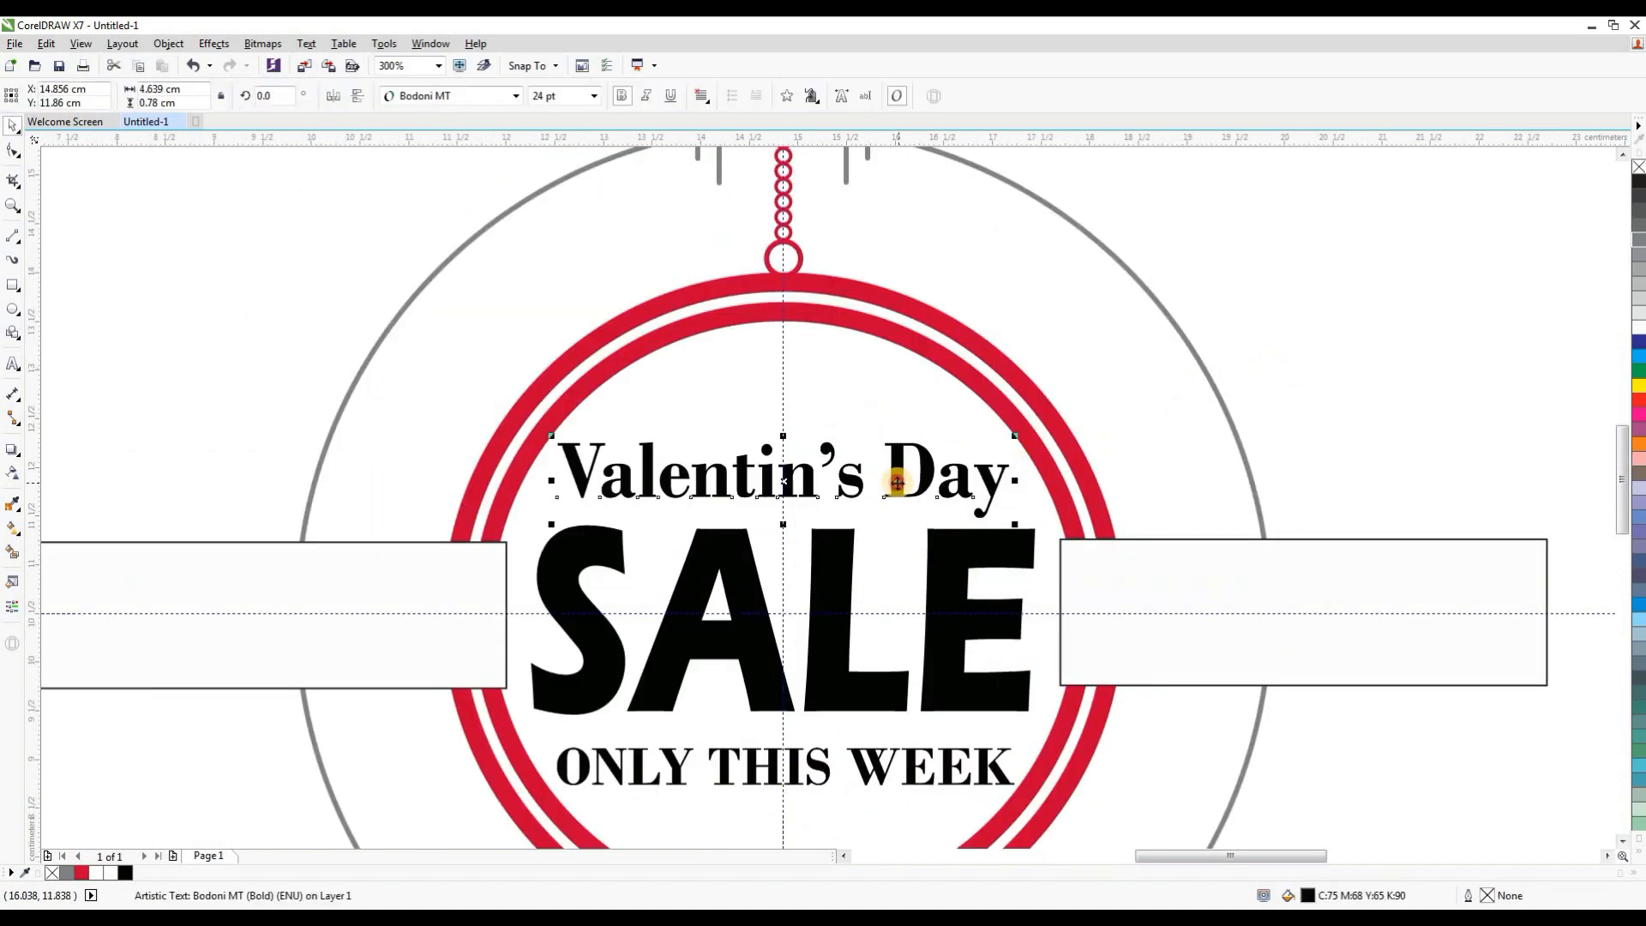
click(1012, 474)
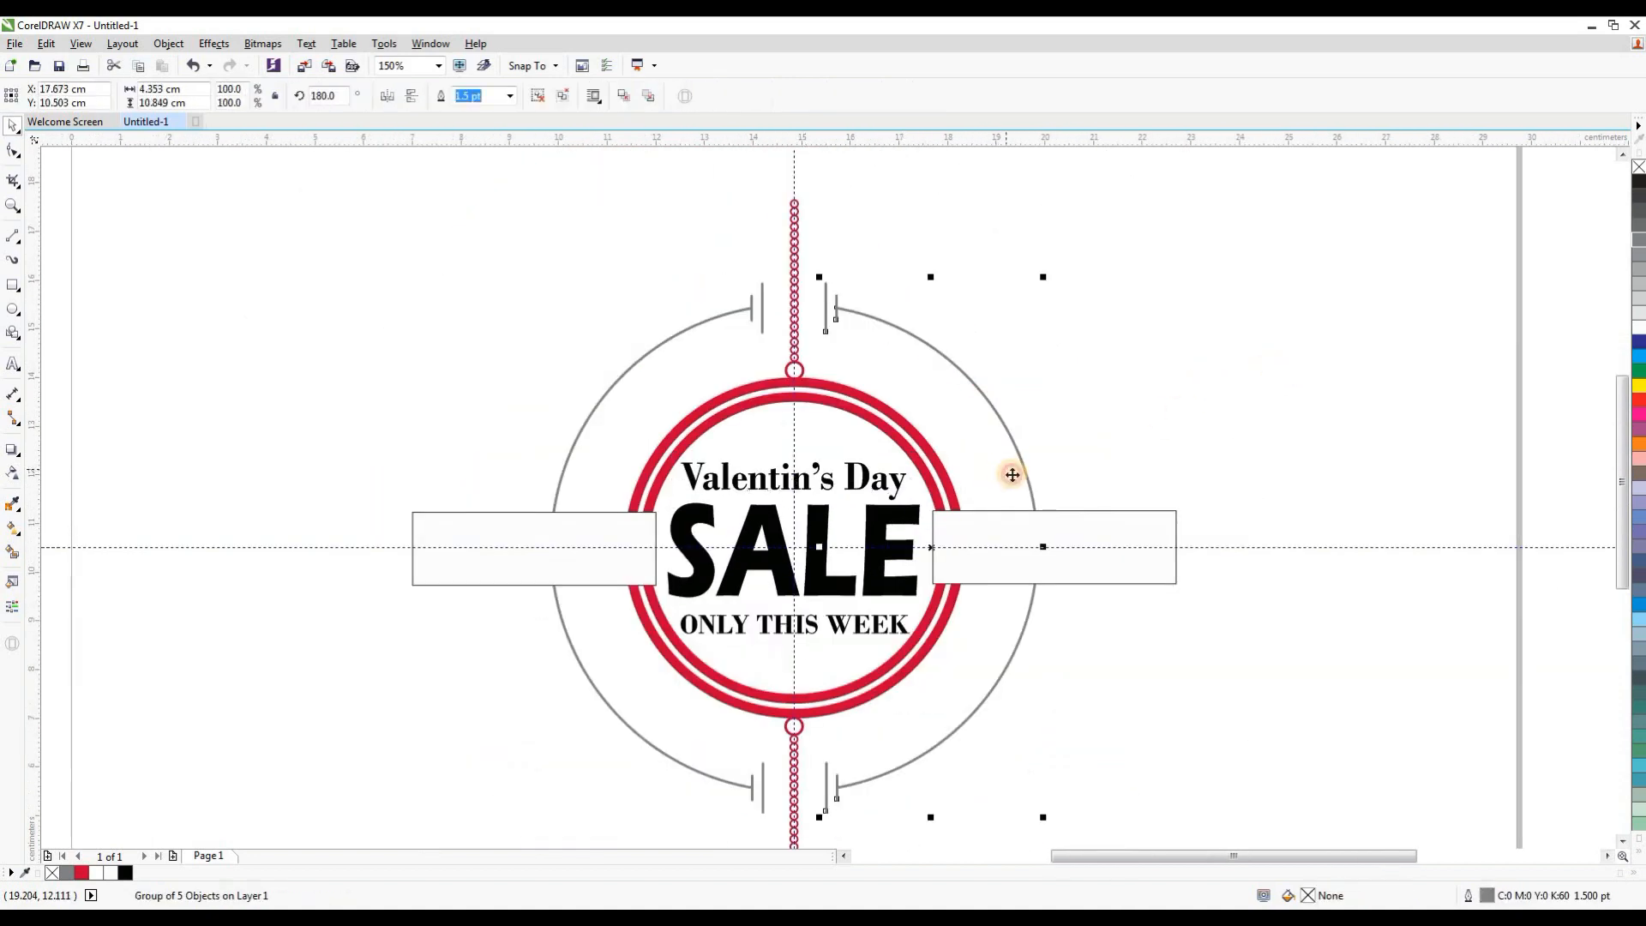
click(1054, 441)
scroll(837, 577, up, 2)
scroll(918, 515, down, 2)
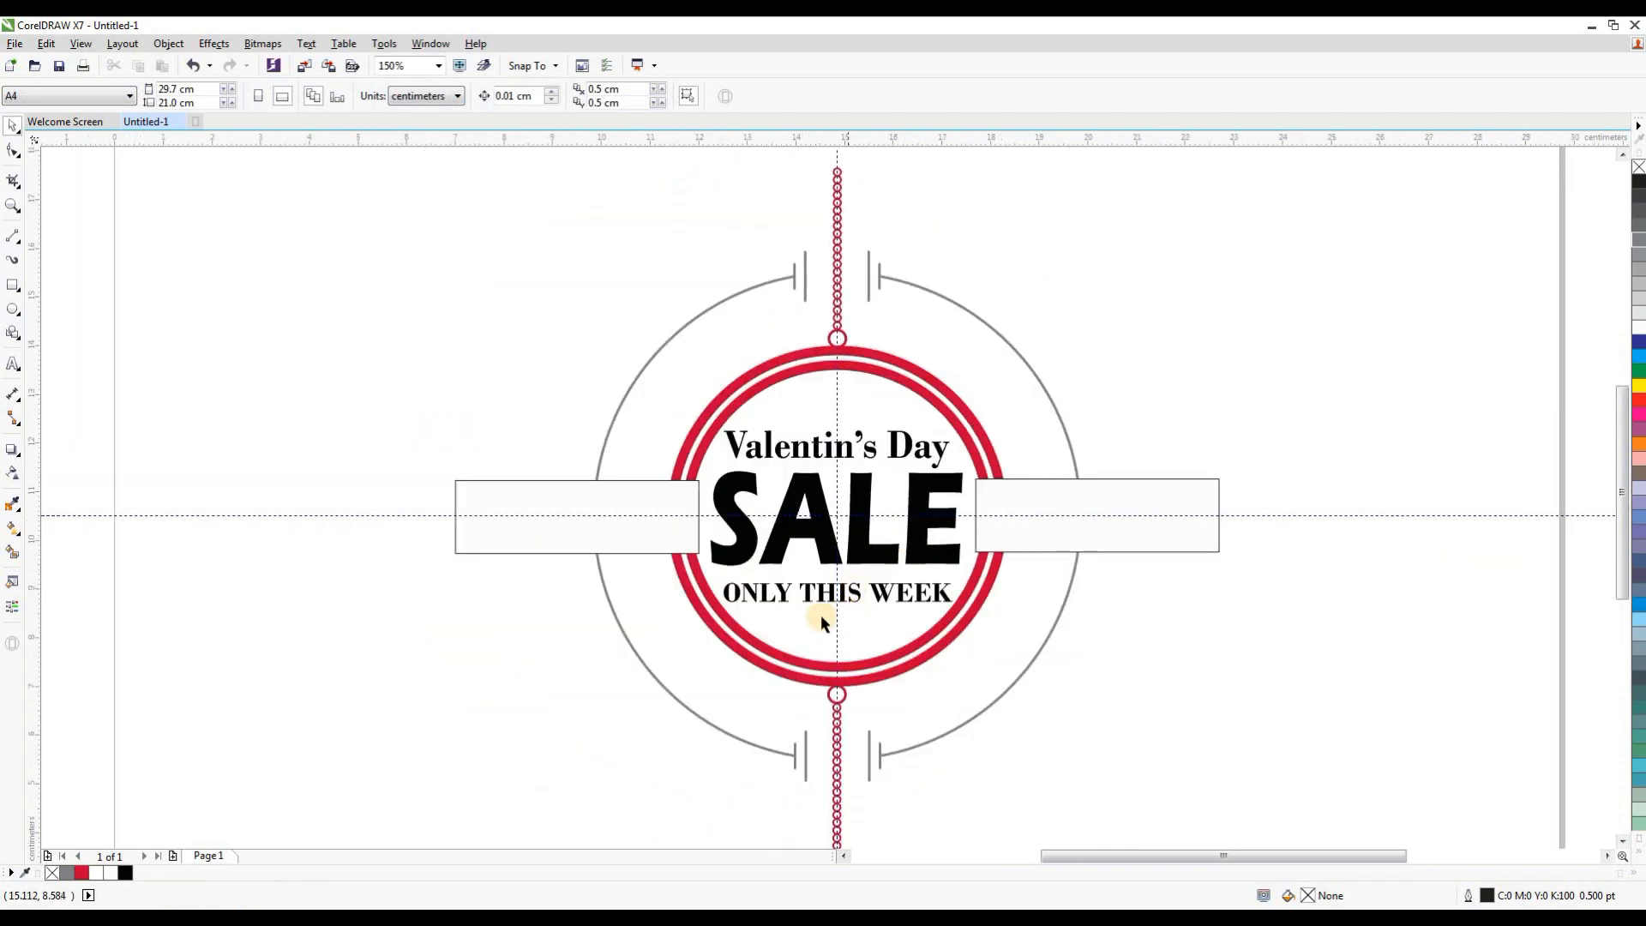
Step: Add the text "SPECIAL OFFER" beside the design and set its font to Birch Std
key(F8)
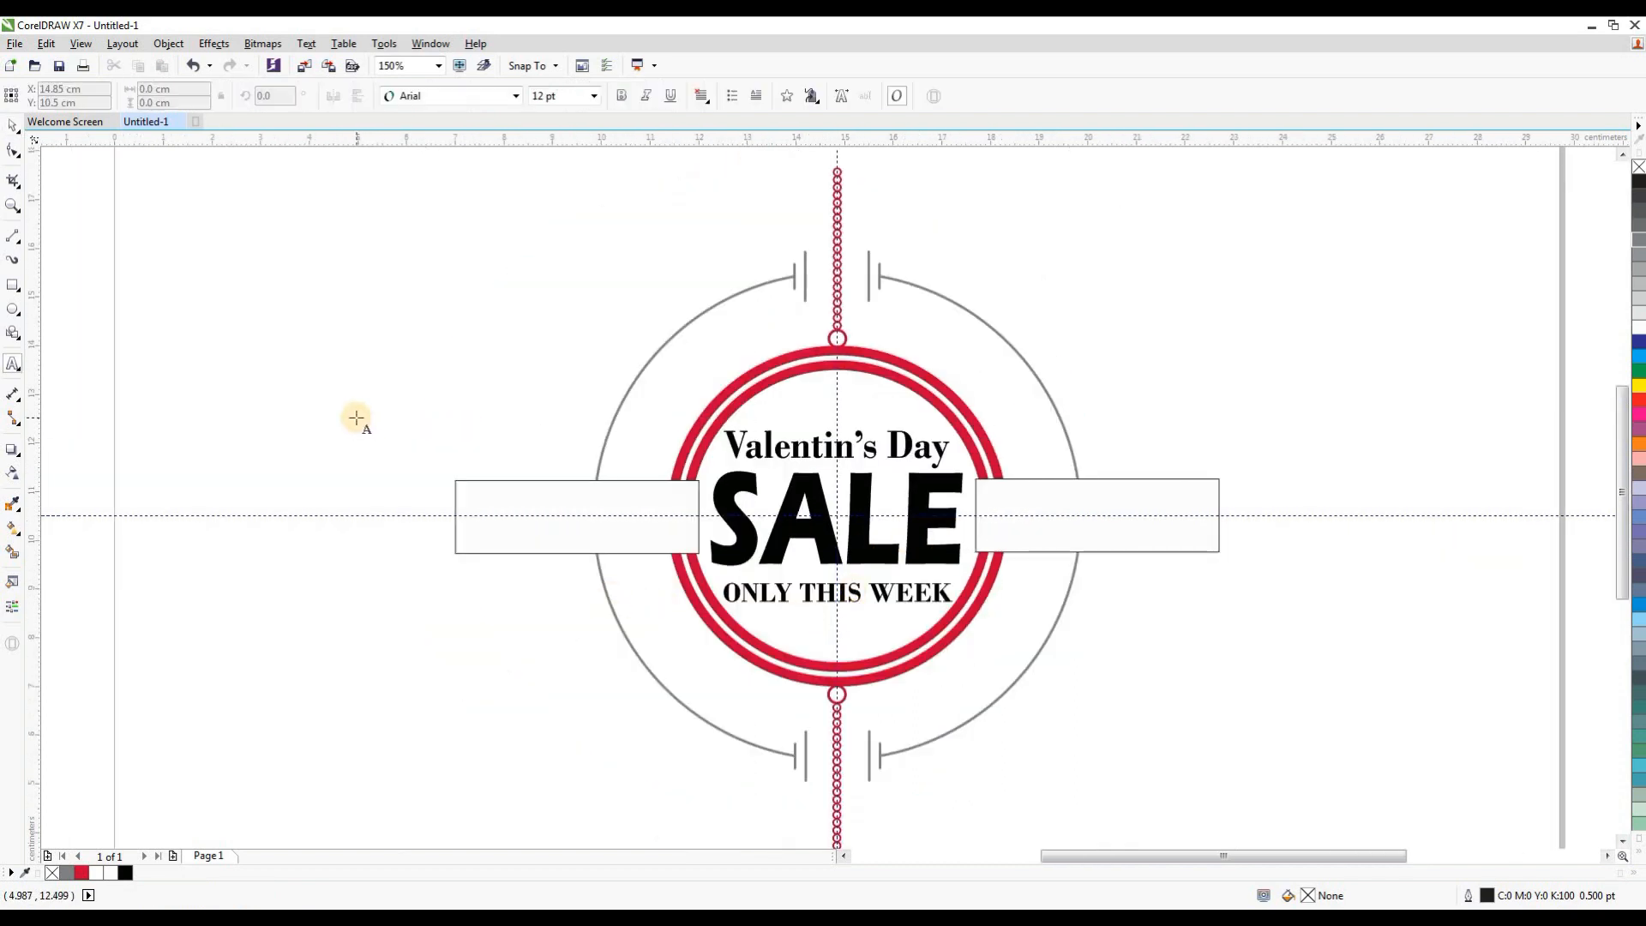
click(357, 418)
text(S)
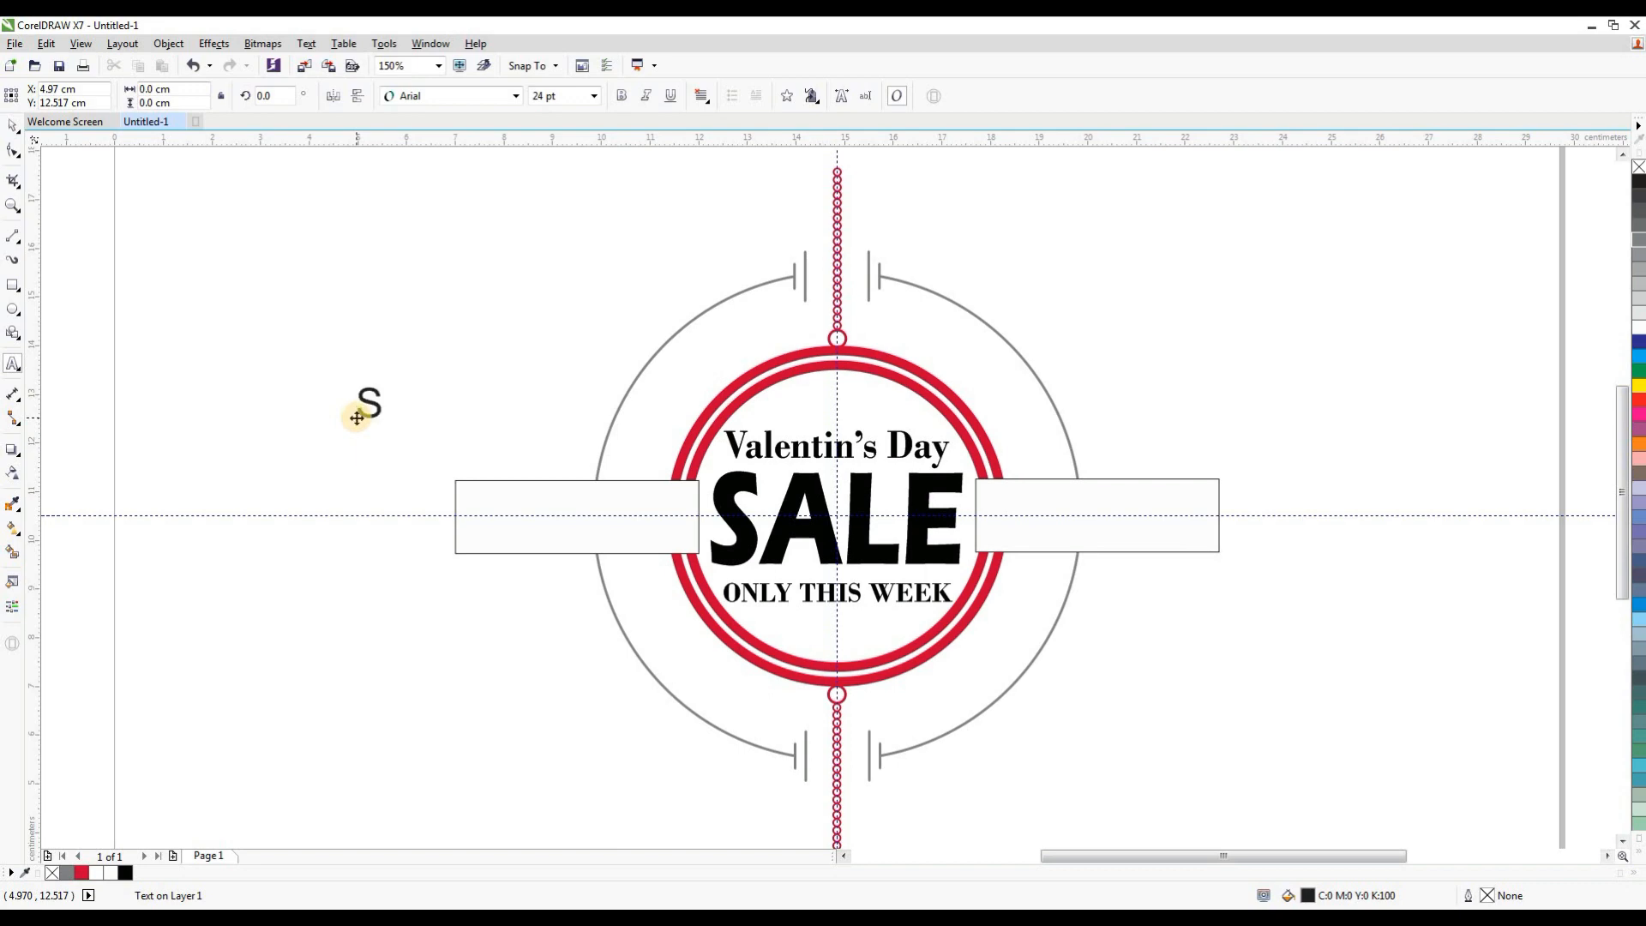
text(PECIAL )
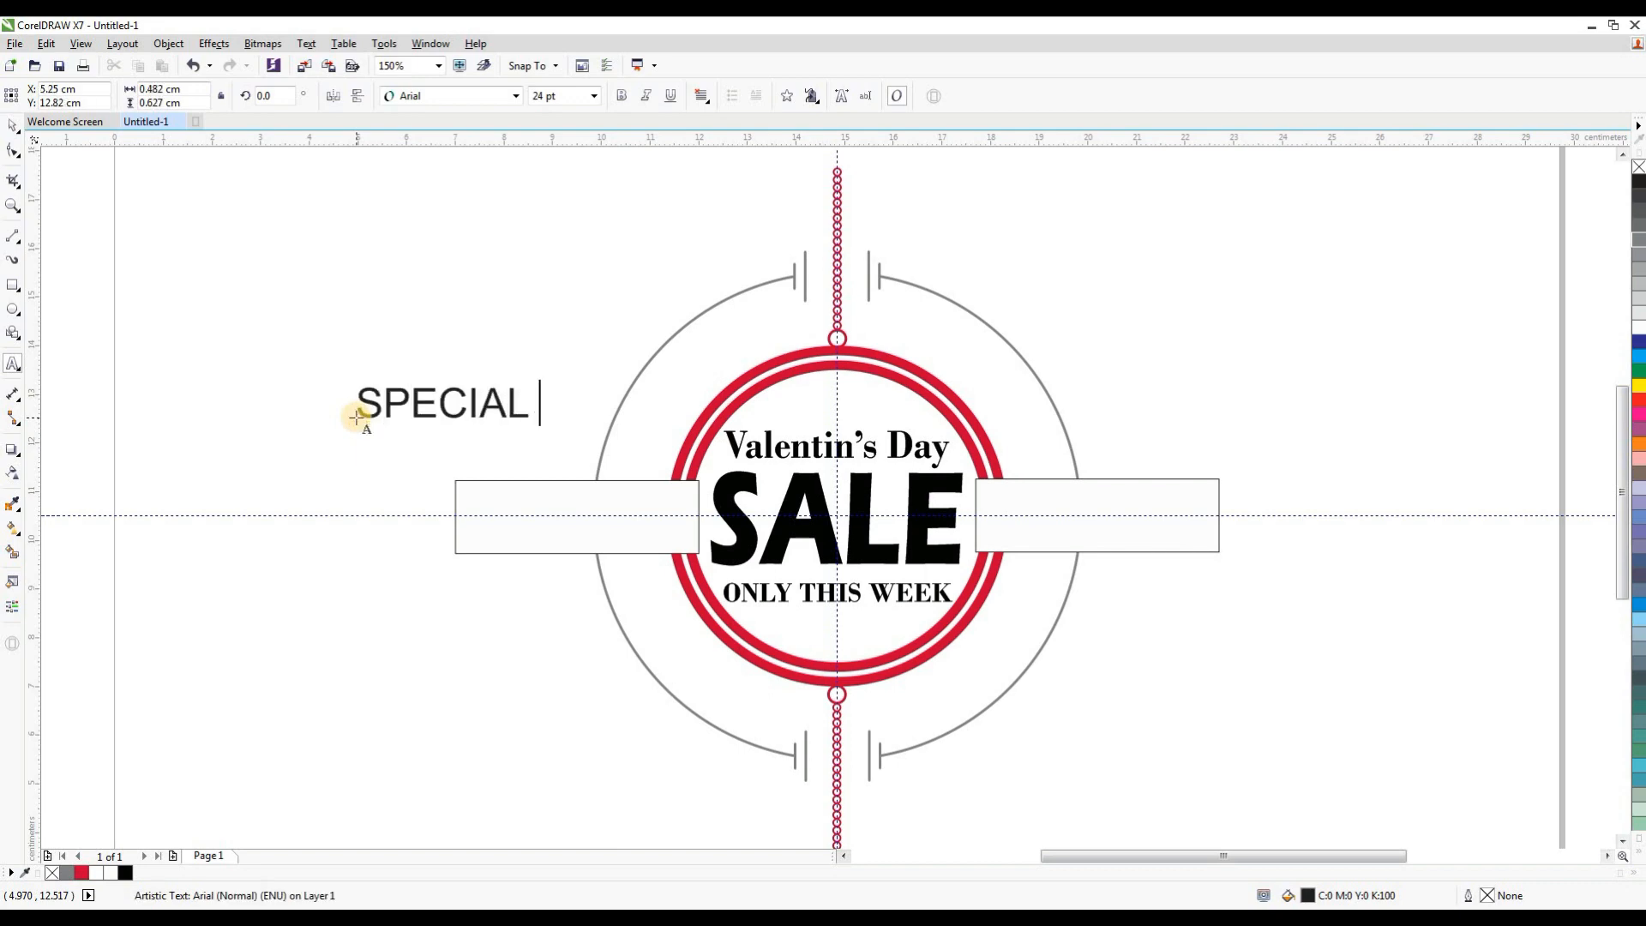
text(OFFER)
click(515, 95)
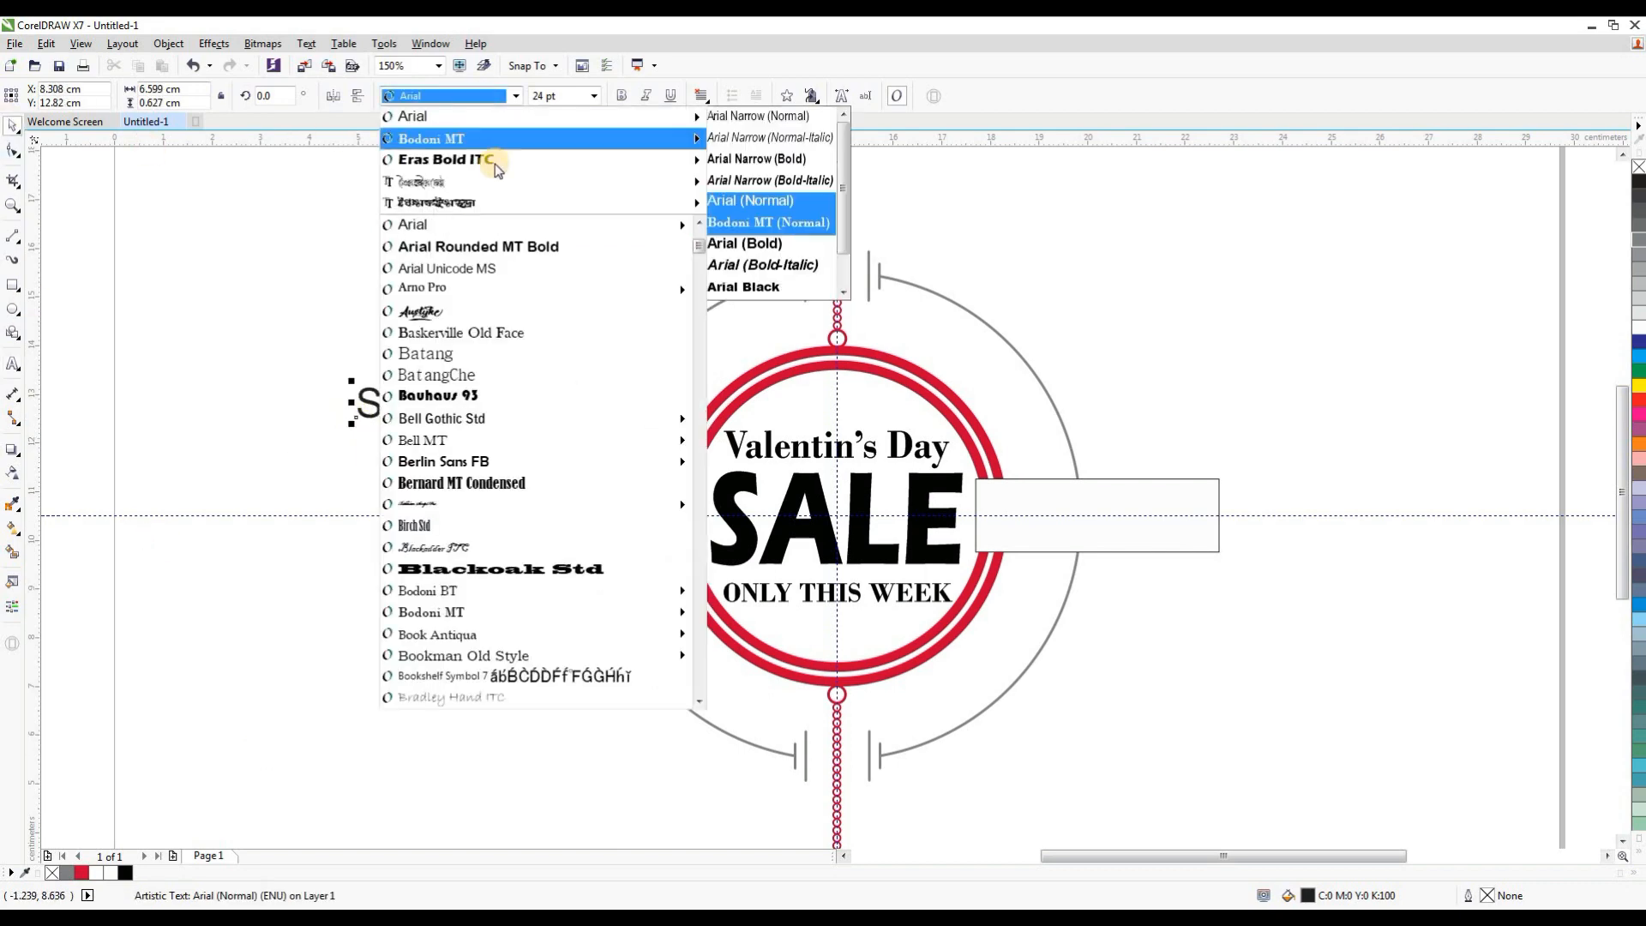
scroll(506, 514, down, 4)
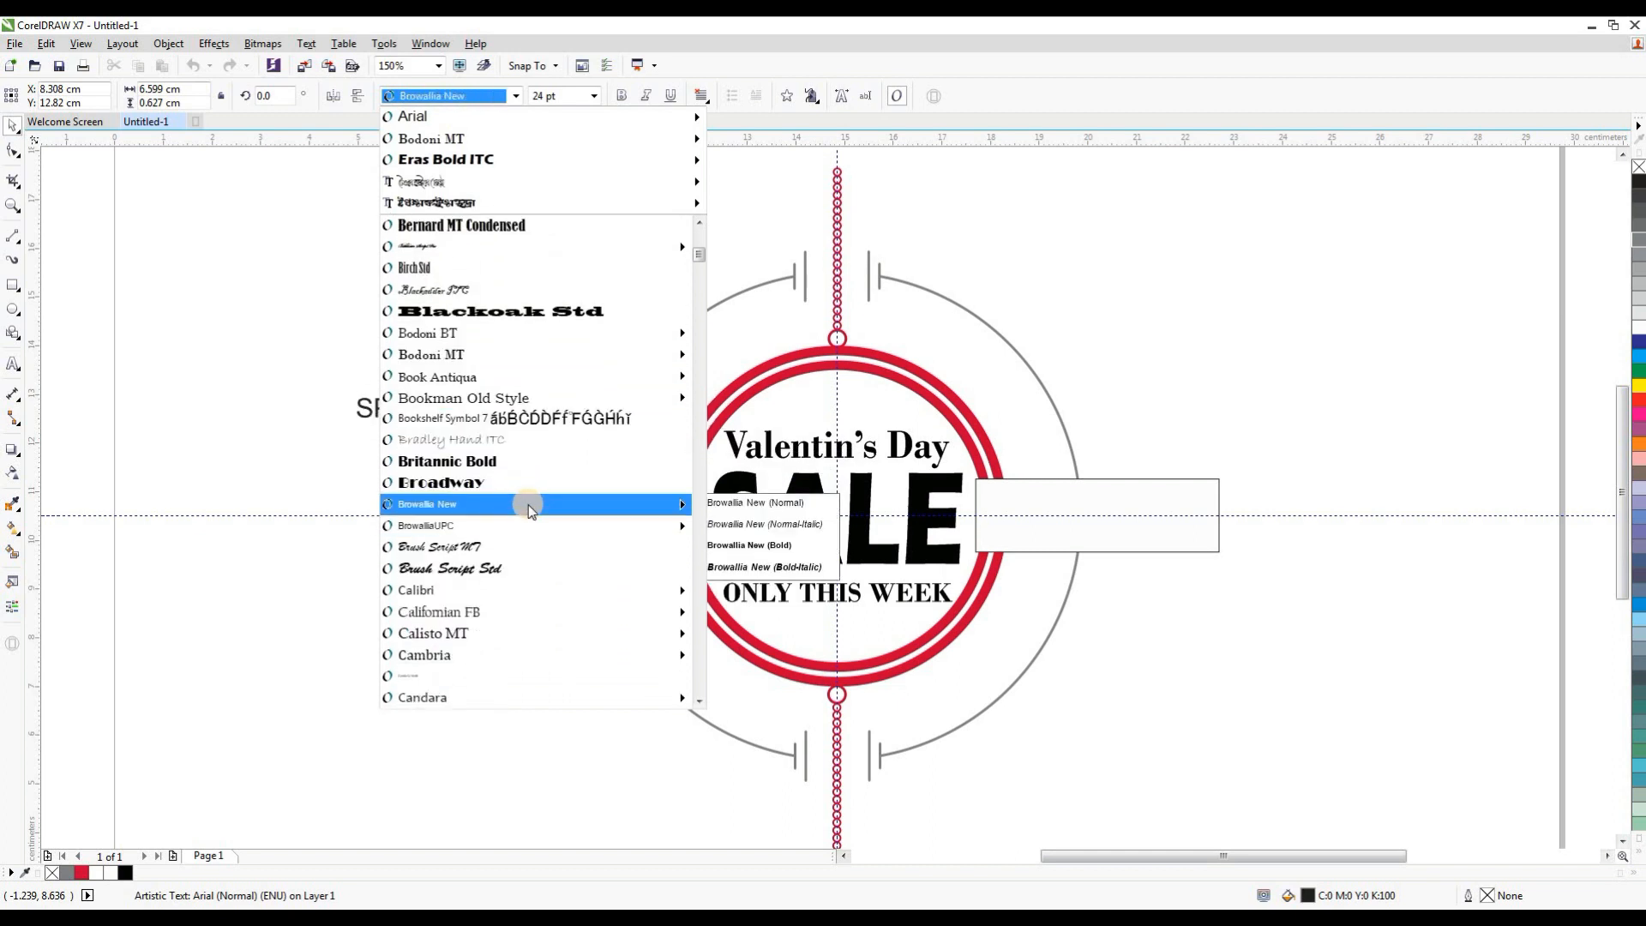
scroll(528, 504, up, 1)
click(448, 332)
Step: Move "SPECIAL OFFER" into the left rectangle and stretch it to about 4.63 cm wide
drag(441, 409, 628, 548)
scroll(560, 534, up, 2)
drag(1070, 463, 1085, 463)
scroll(459, 429, down, 2)
Step: Duplicate the "SPECIAL OFFER" text and move the copy into the right rectangle
click(46, 44)
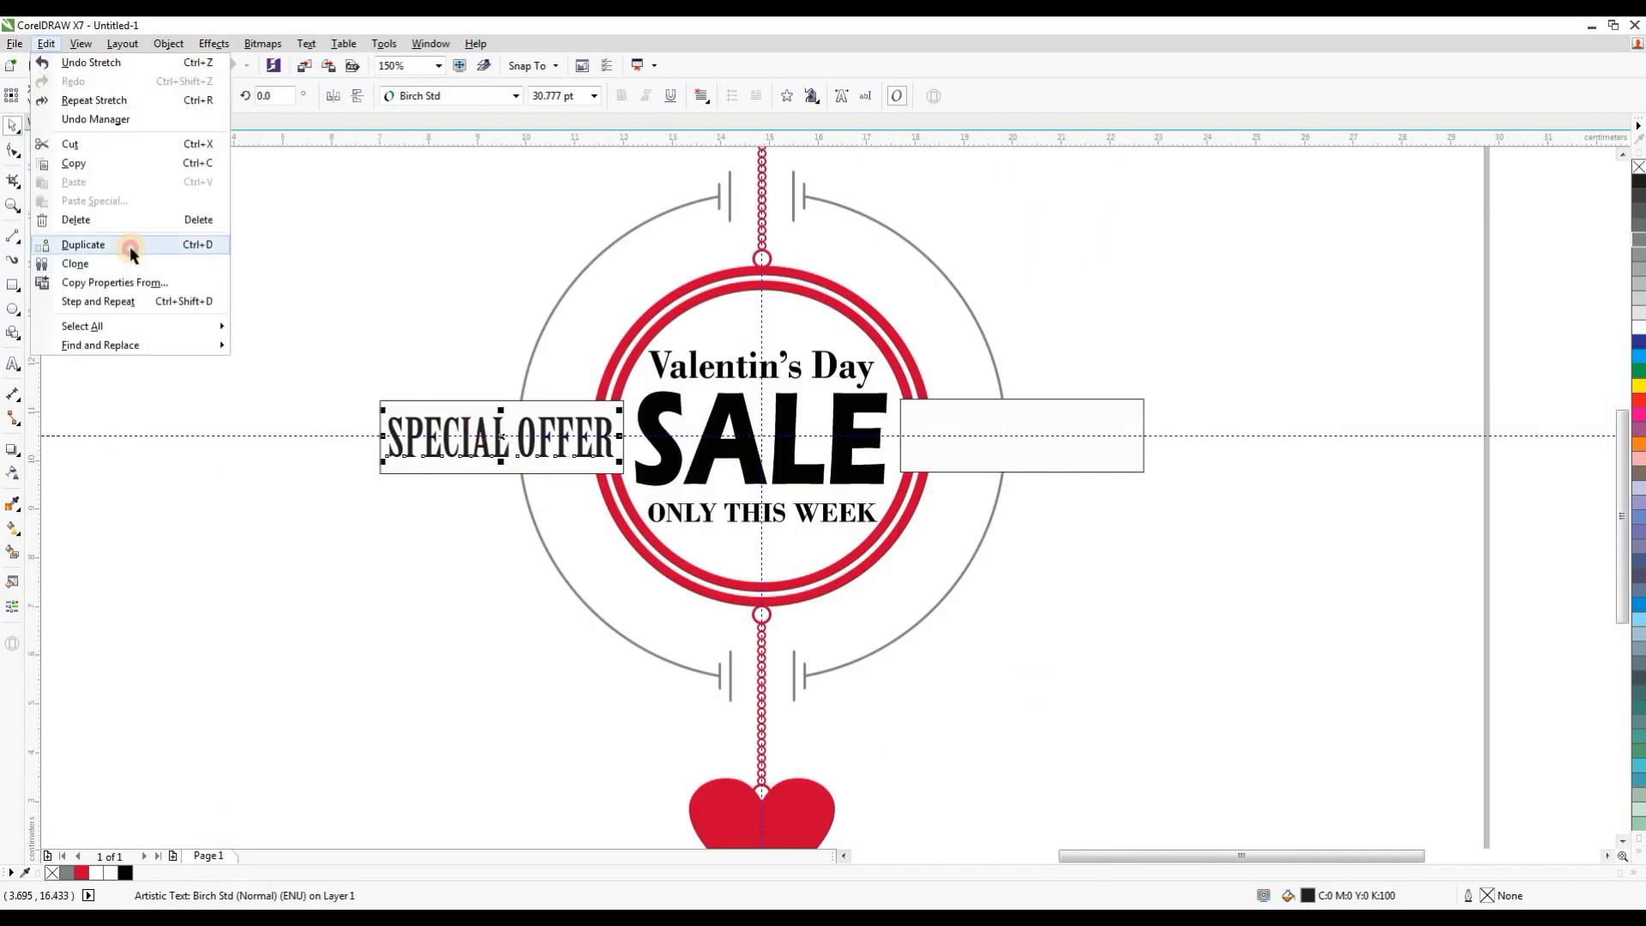
click(129, 245)
drag(525, 414, 1021, 441)
scroll(1012, 454, up, 1)
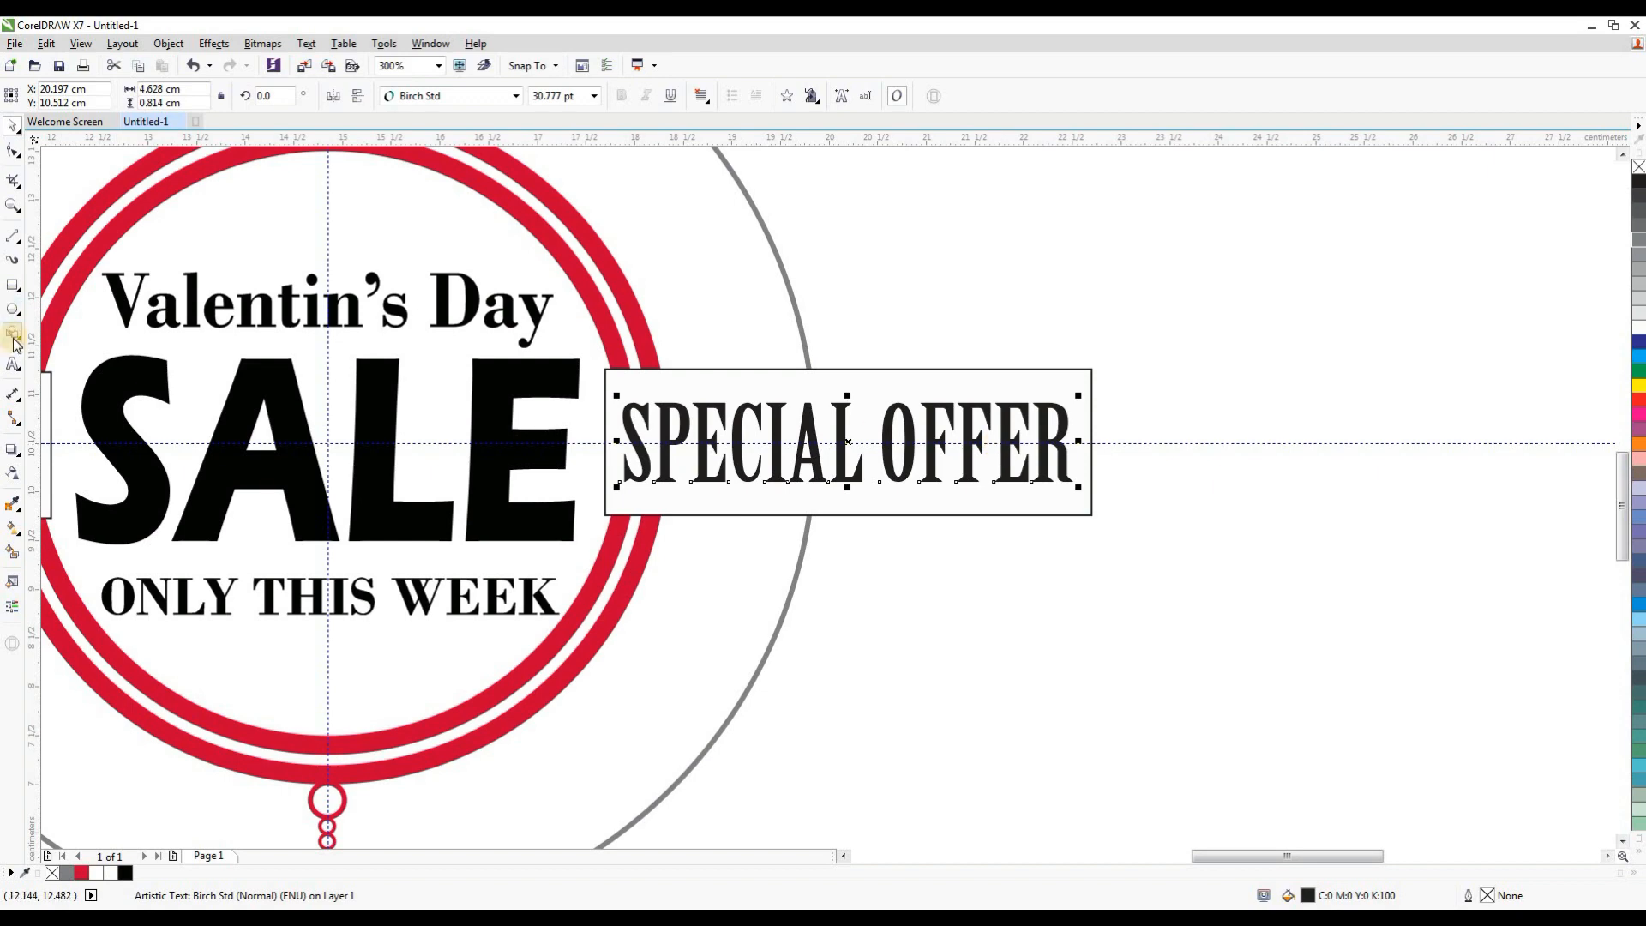
Step: Replace the wording of the text in the right rectangle with "UP TO 50% OFF"
double_click(690, 452)
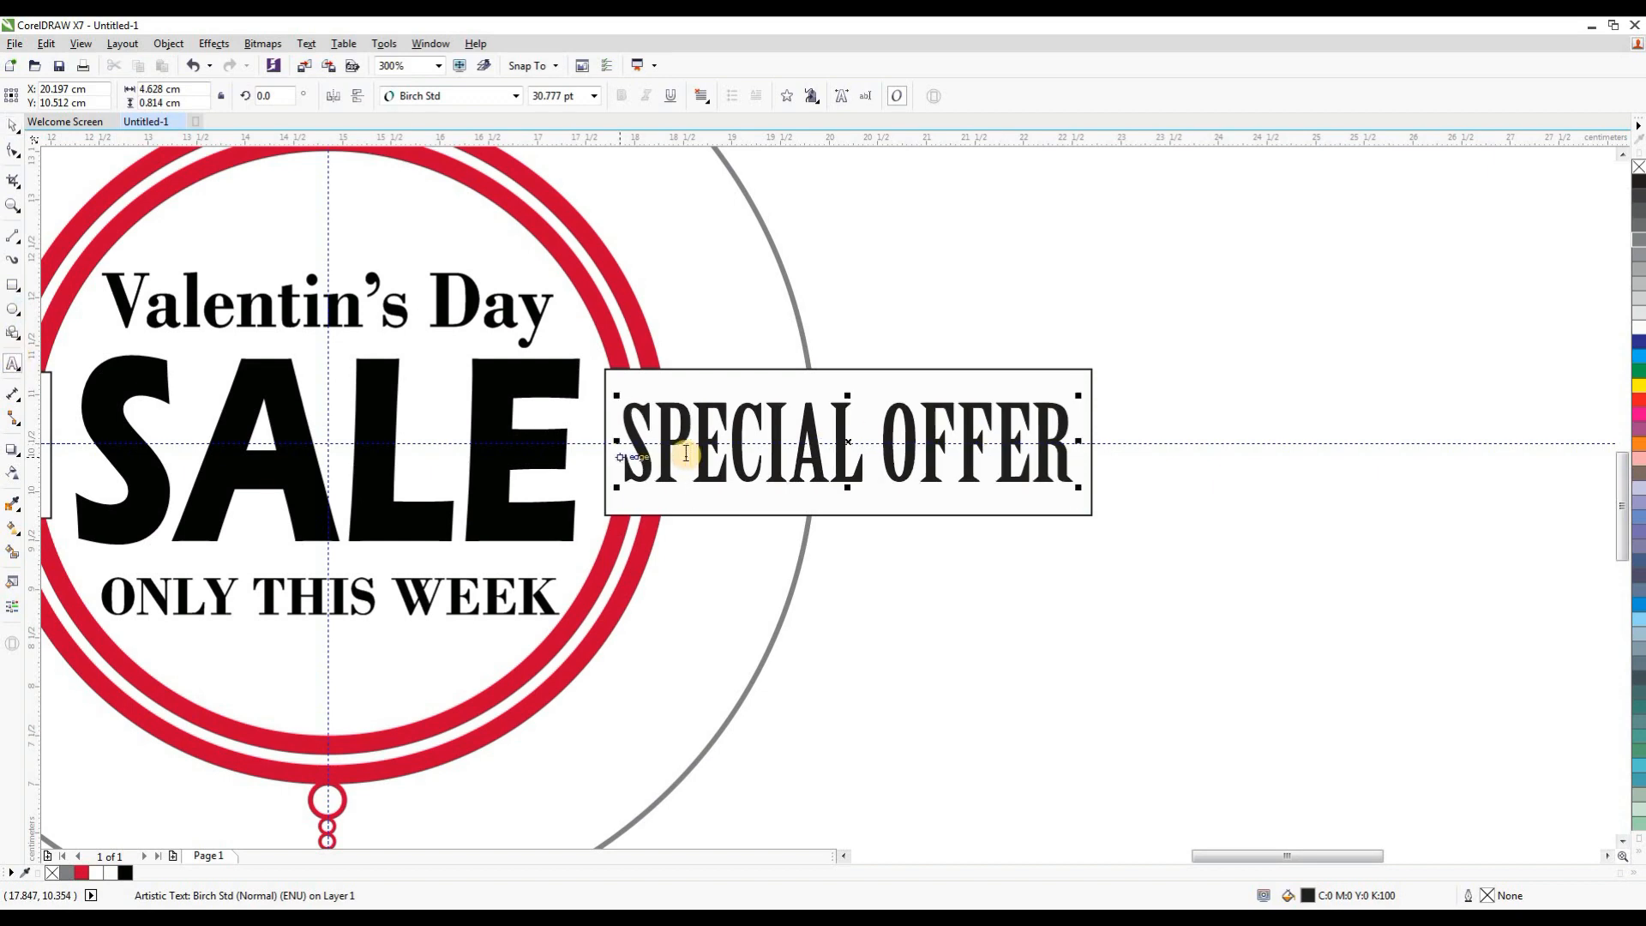
key(ctrl+a)
text(UP TO )
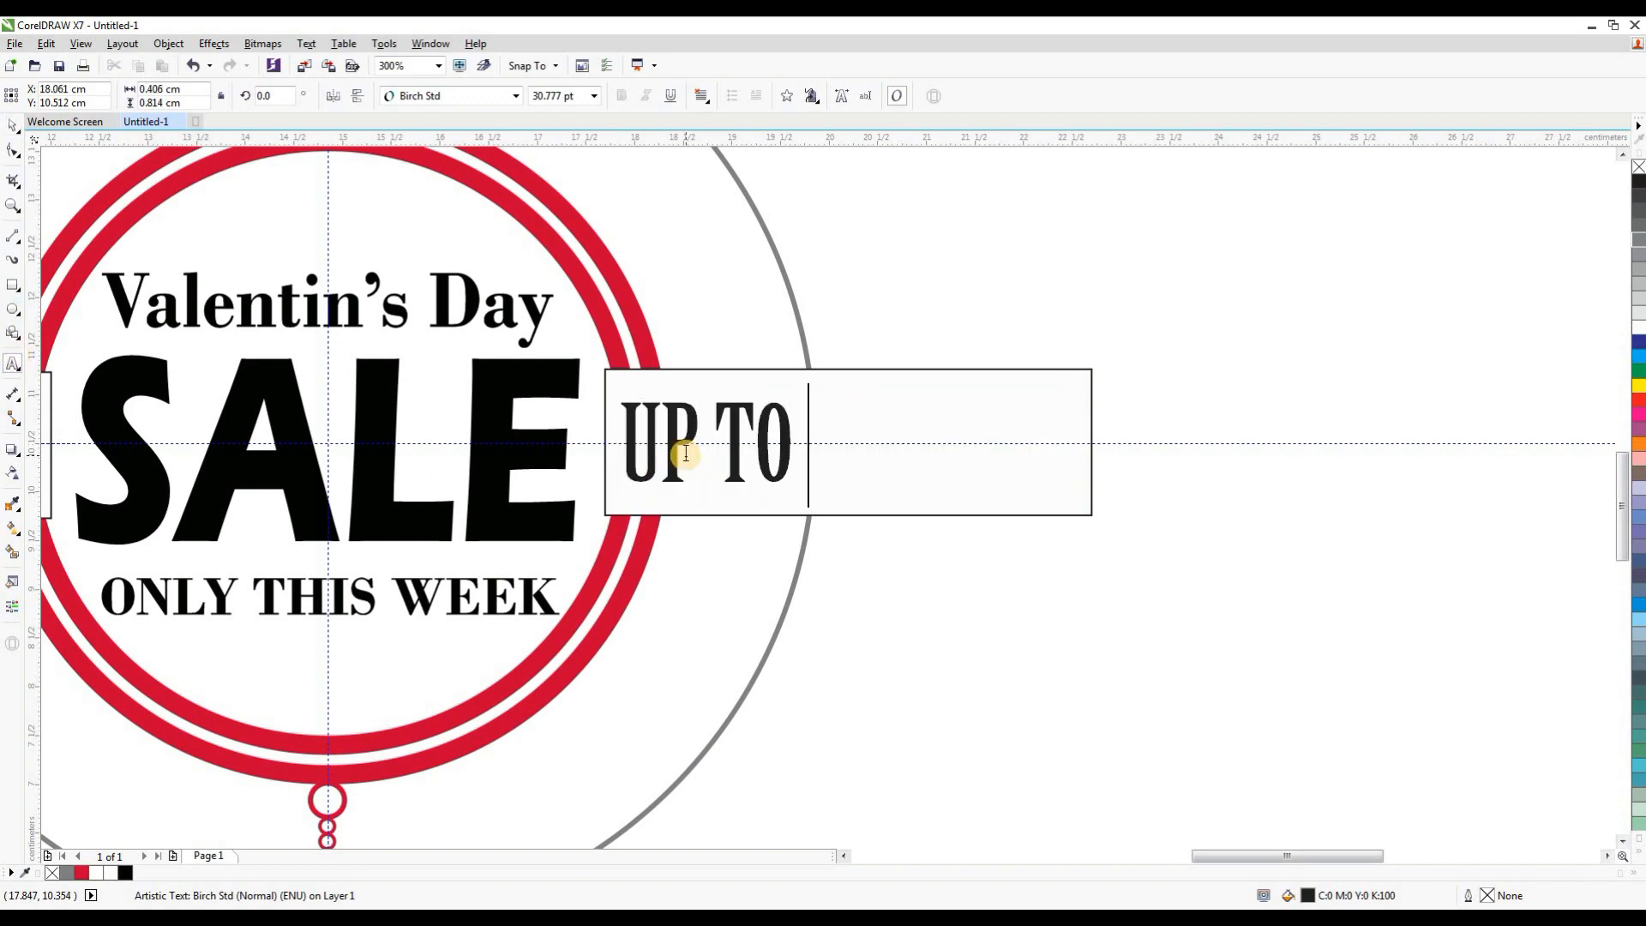
text(50)
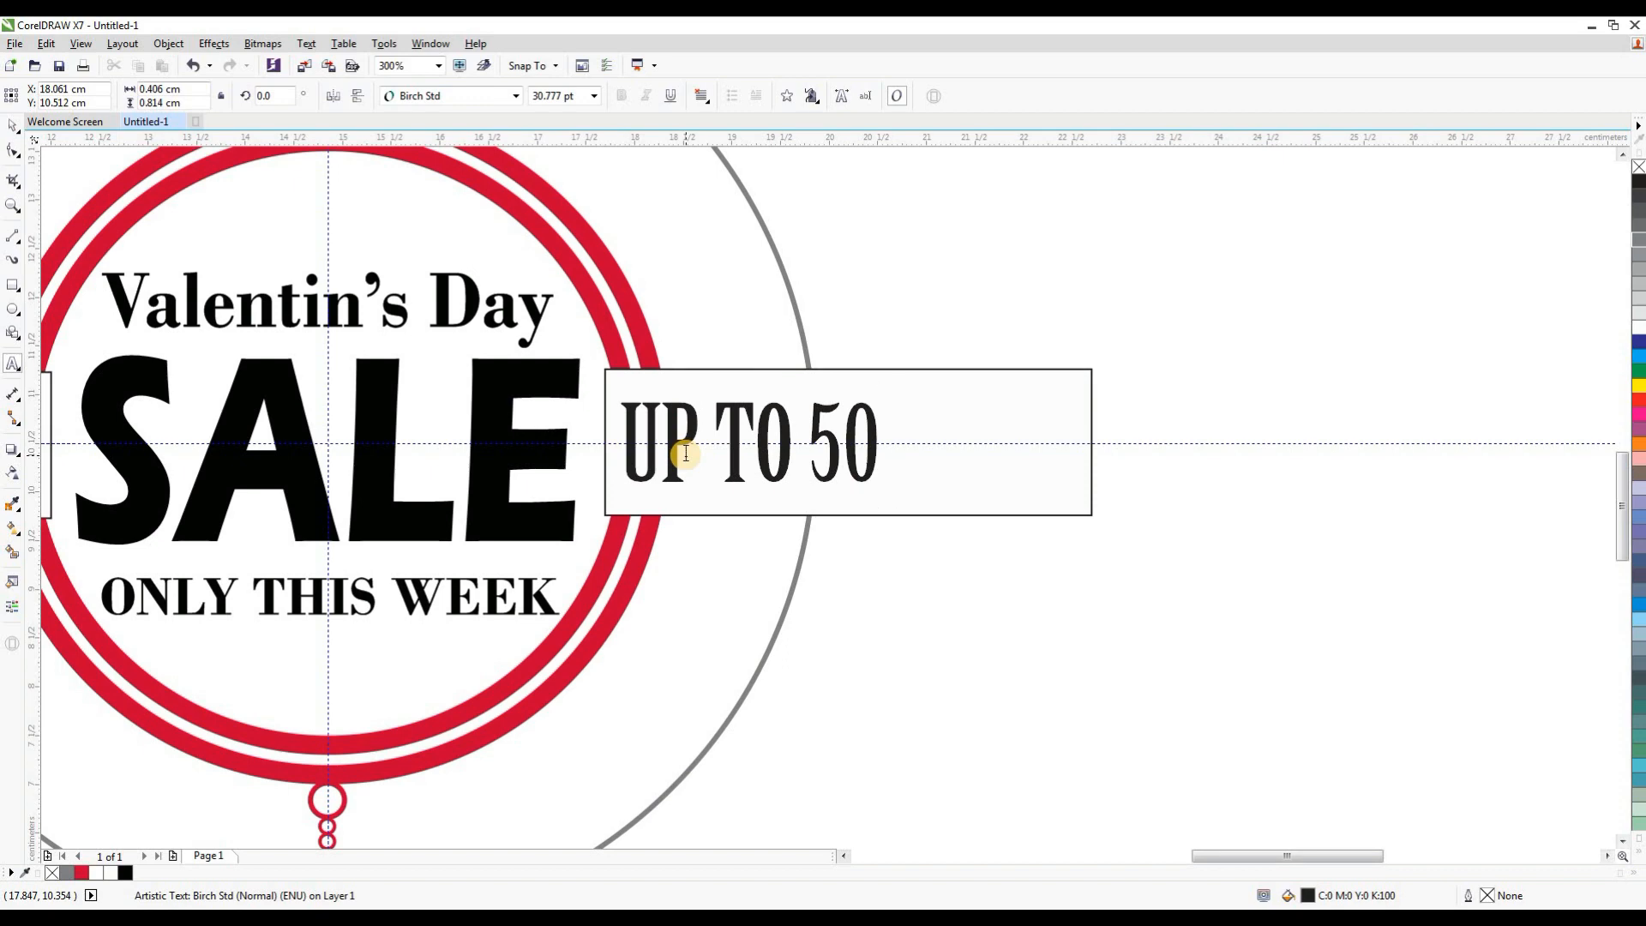
text(% o)
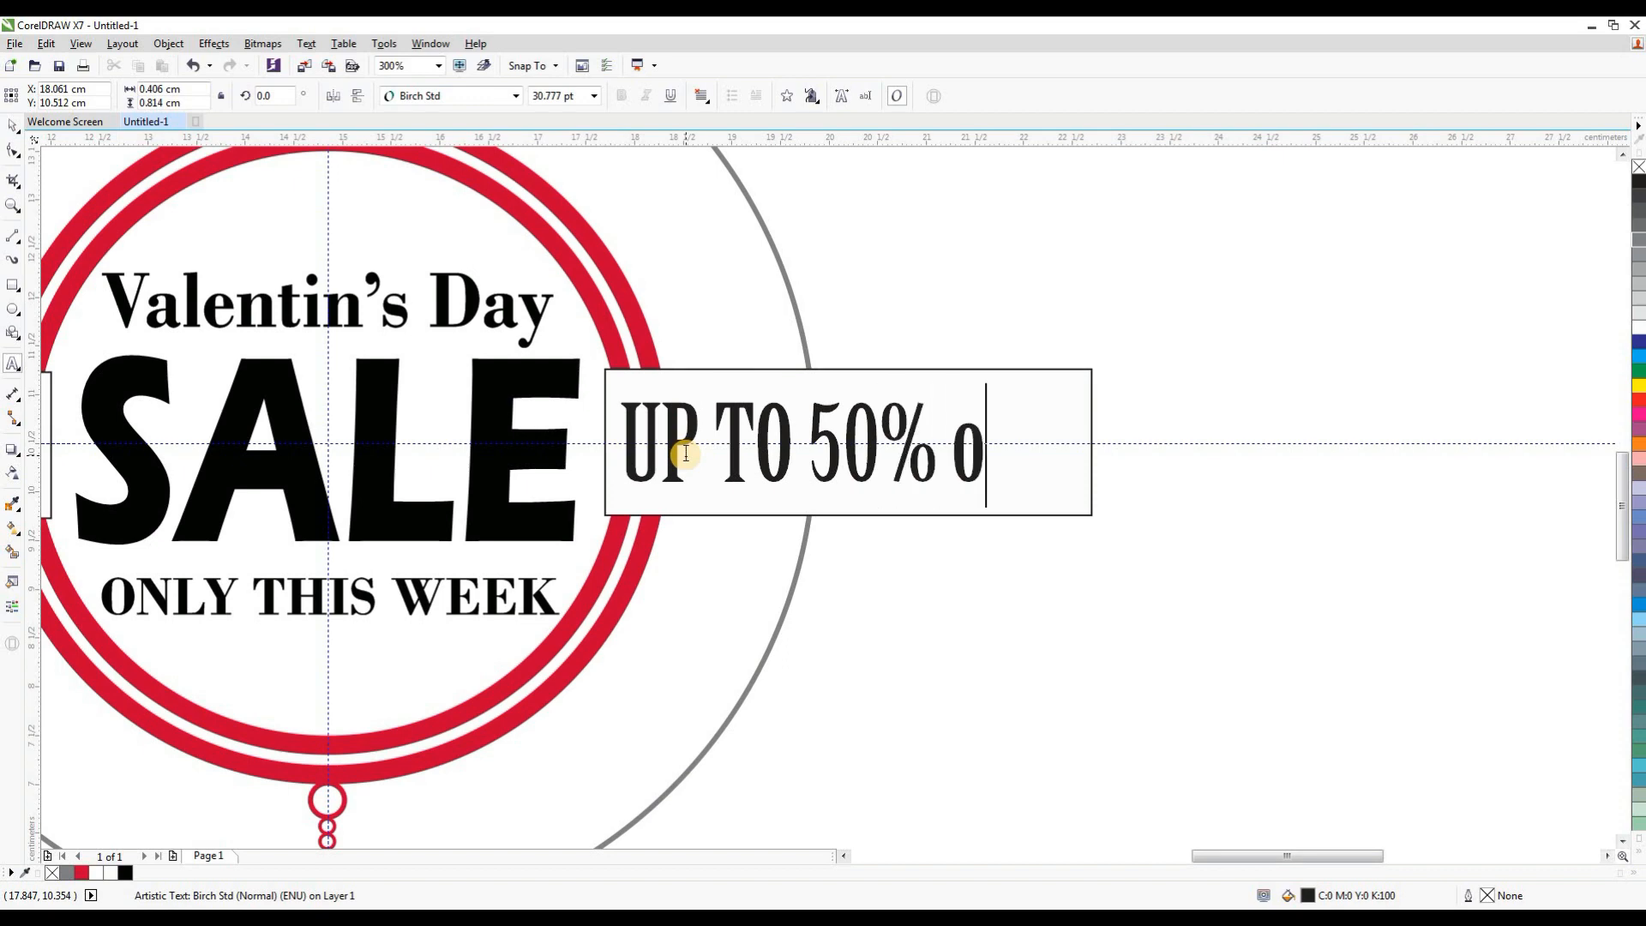
key(BackSpace)
text(OFF)
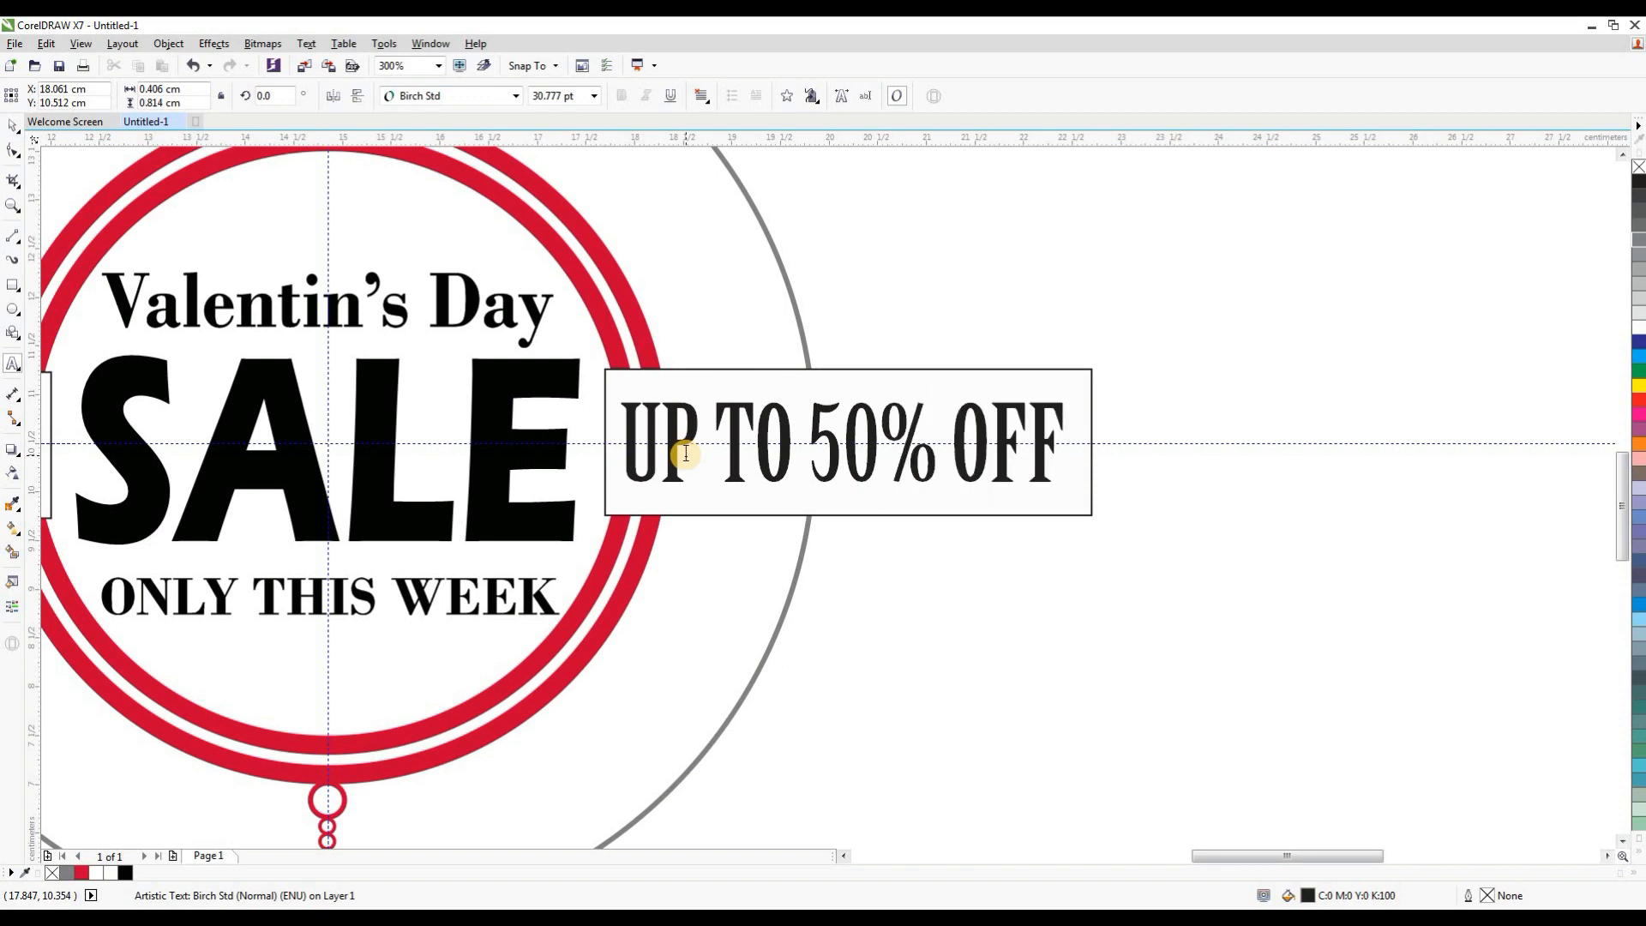
key(ctrl+space)
Step: Stretch "UP TO 50% OFF" to about 4.67 cm wide within the right rectangle
scroll(1065, 440, up, 2)
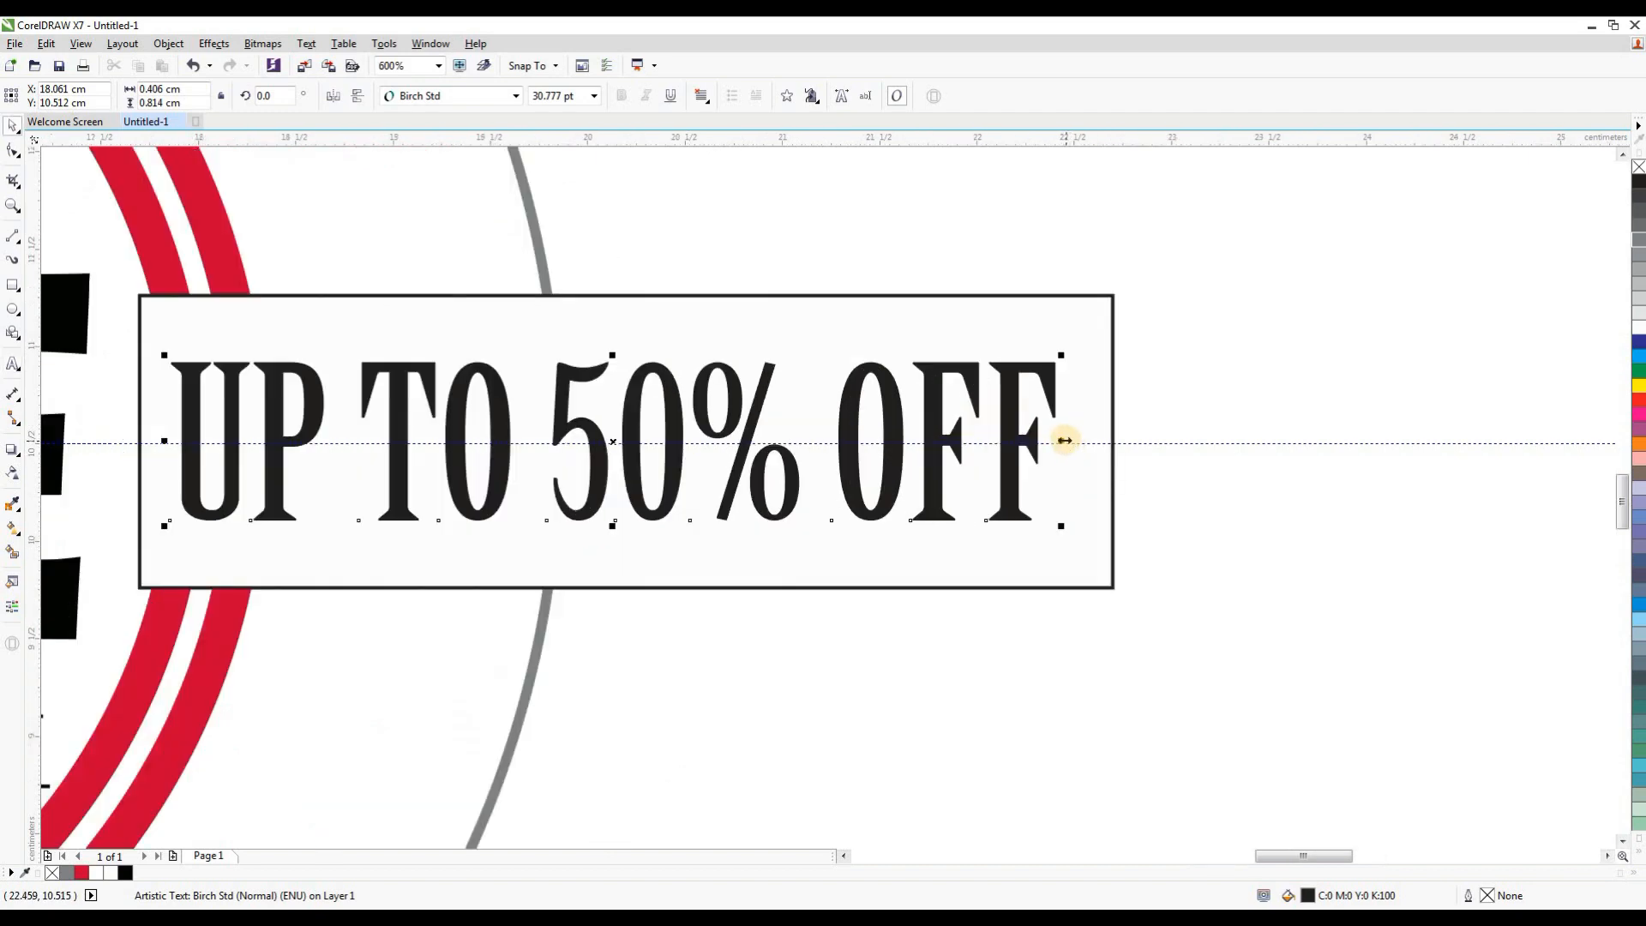
drag(1067, 443, 1078, 446)
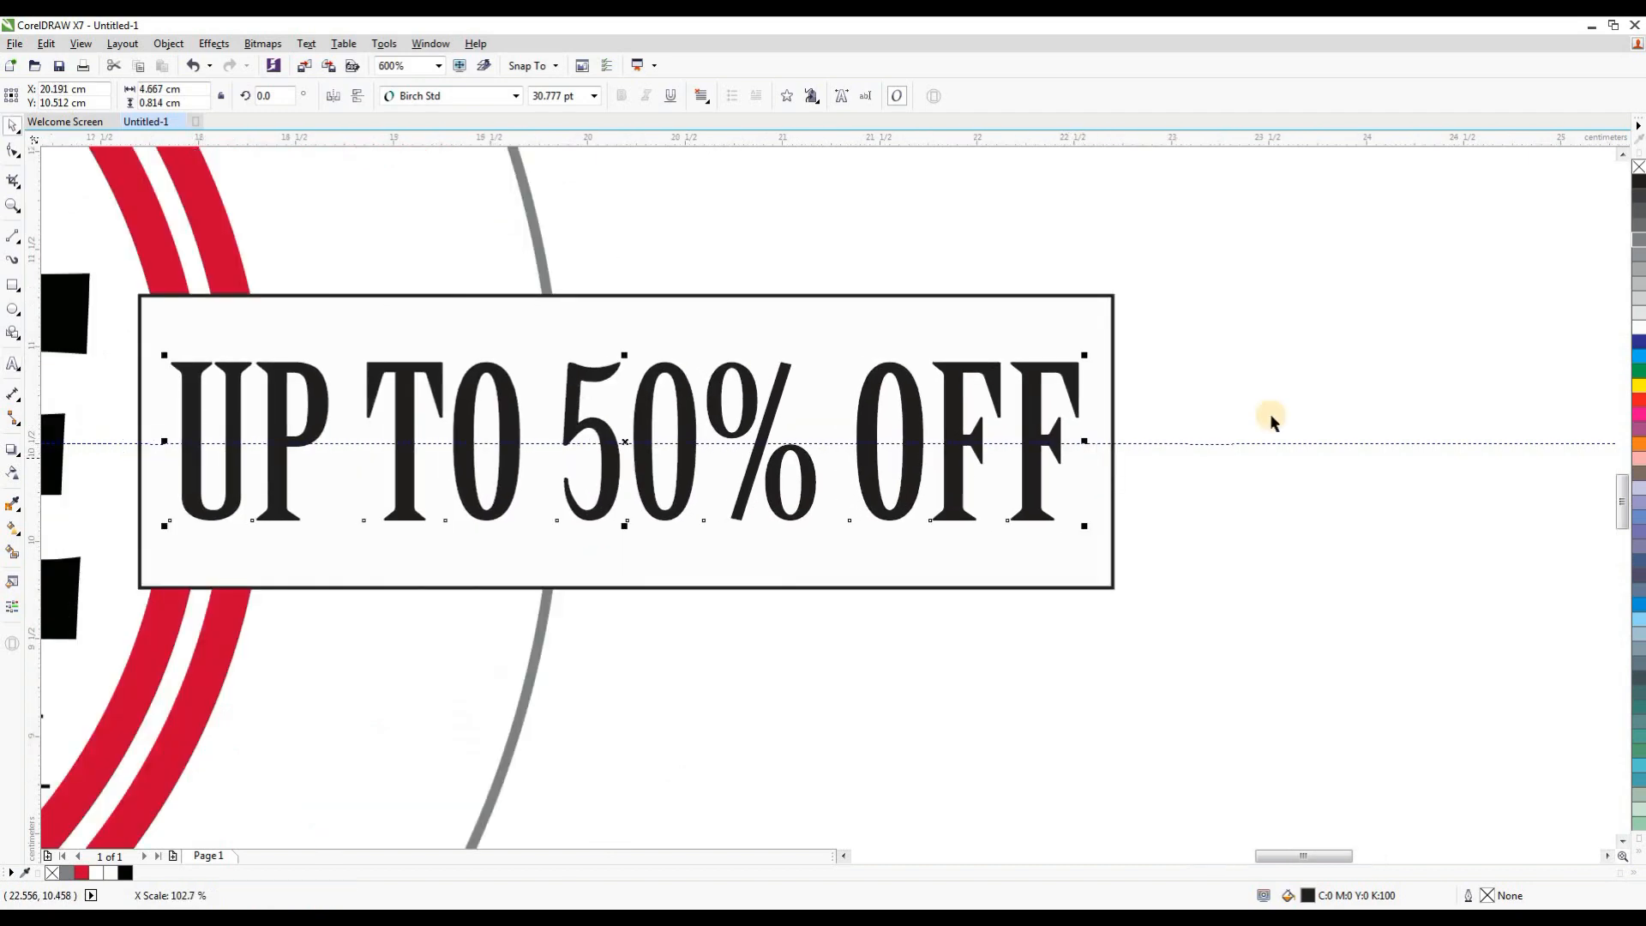
click(1244, 421)
scroll(1183, 430, down, 5)
scroll(1180, 439, up, 2)
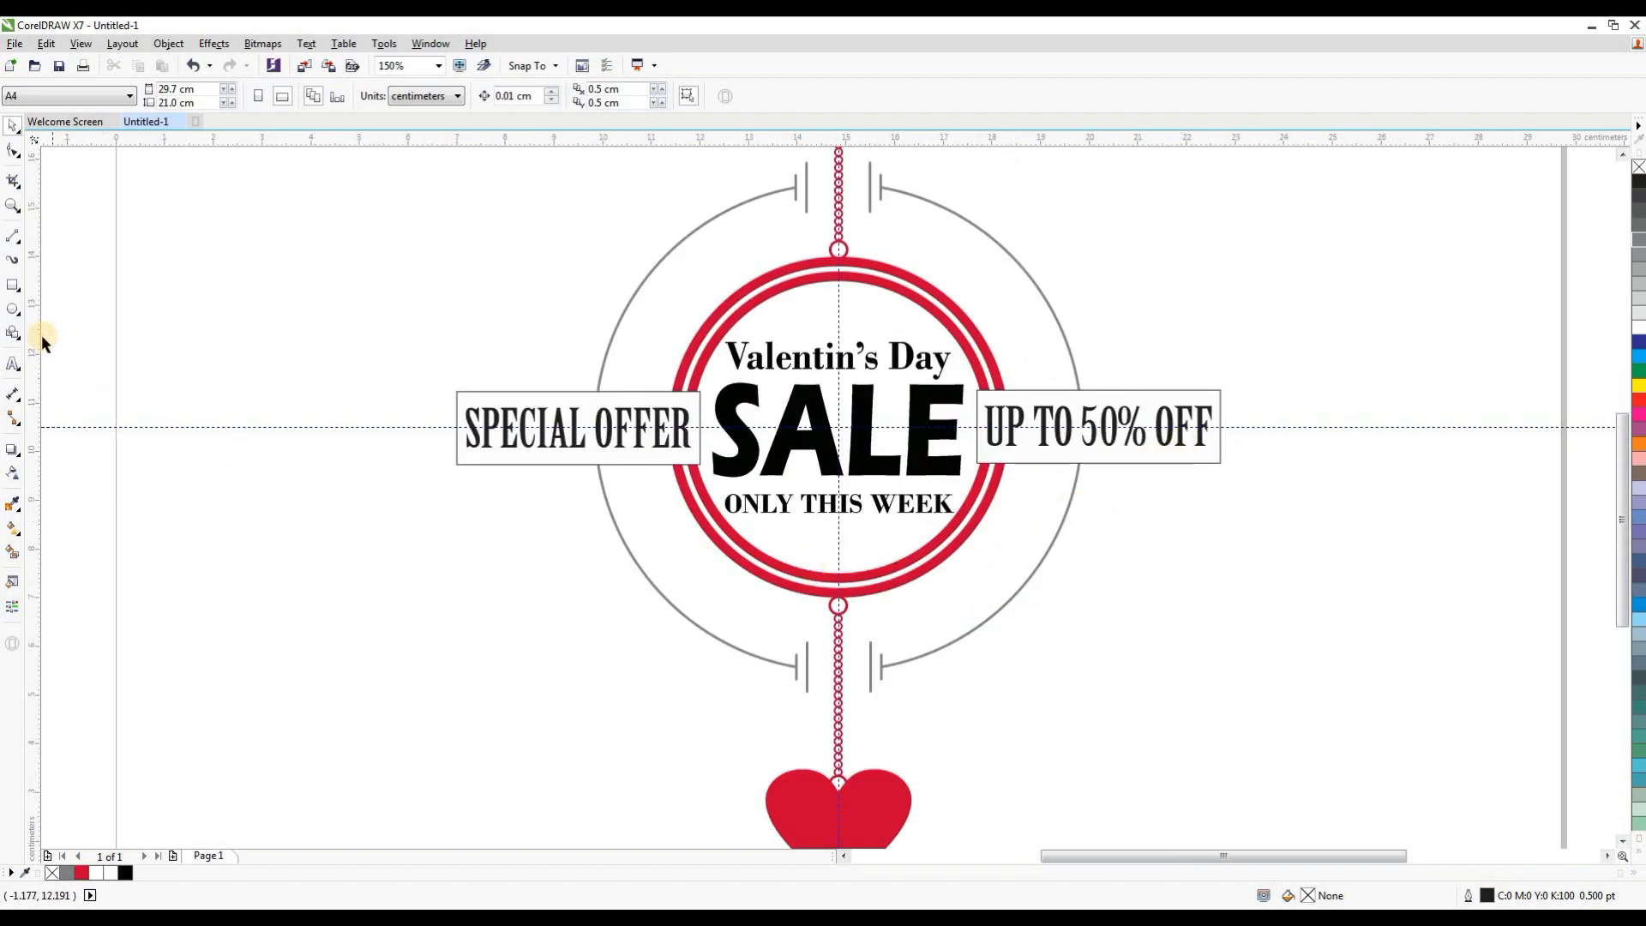
Step: Draw a small heart shape about 0.88 cm wide beside the design and fill it with the document's red
click(14, 336)
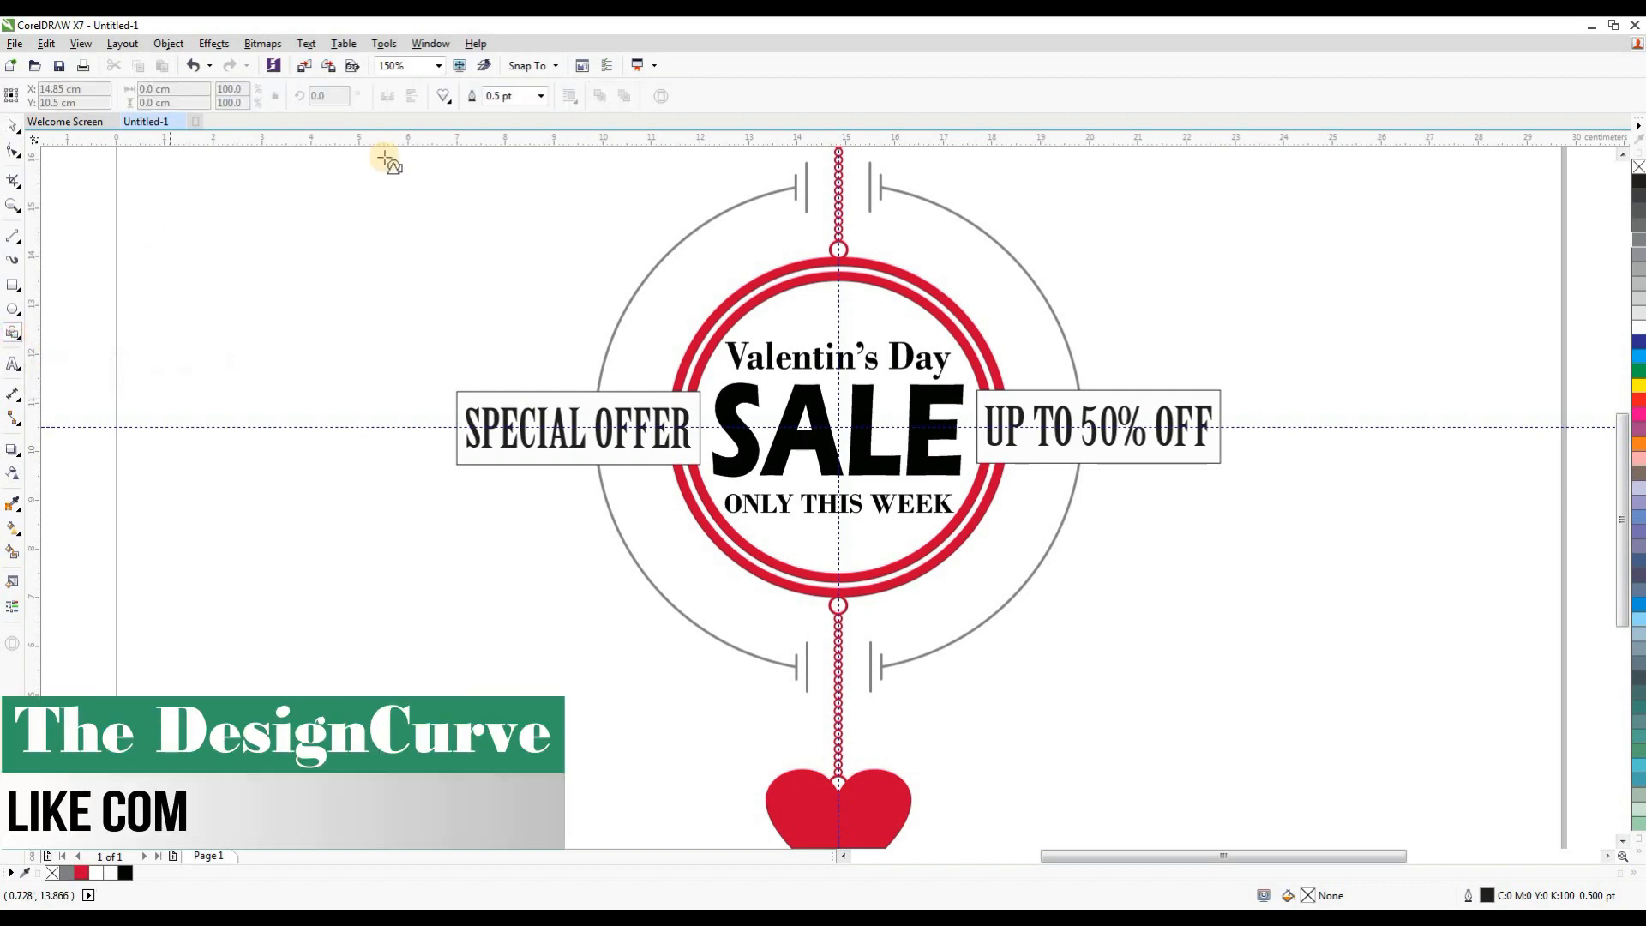
drag(306, 292, 348, 326)
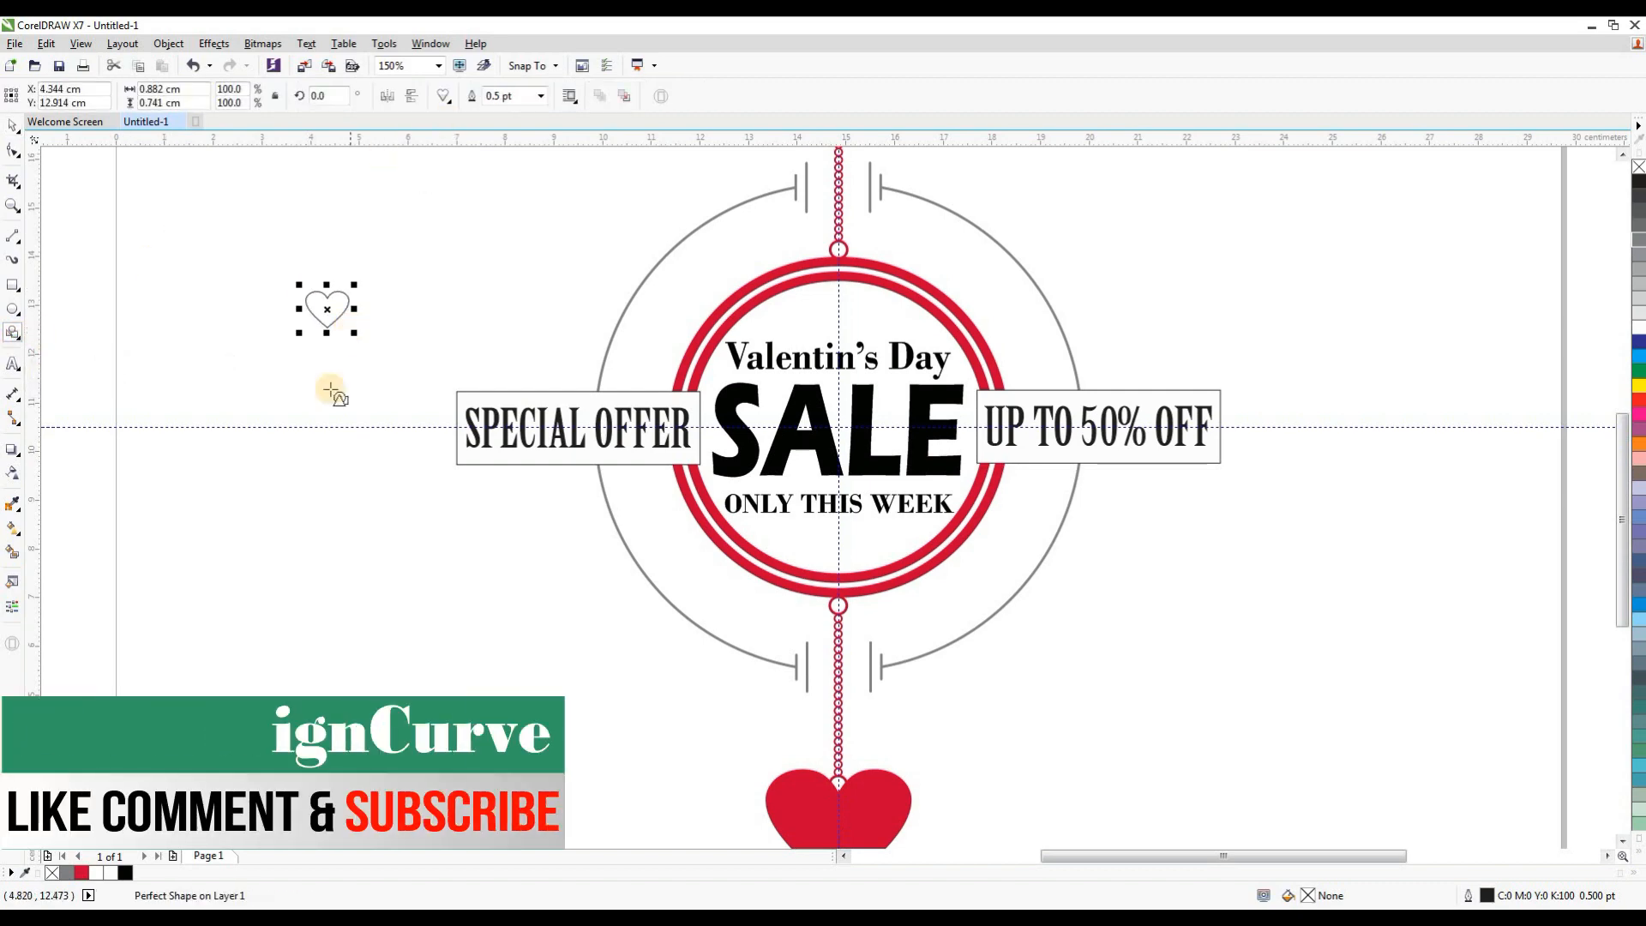
click(83, 873)
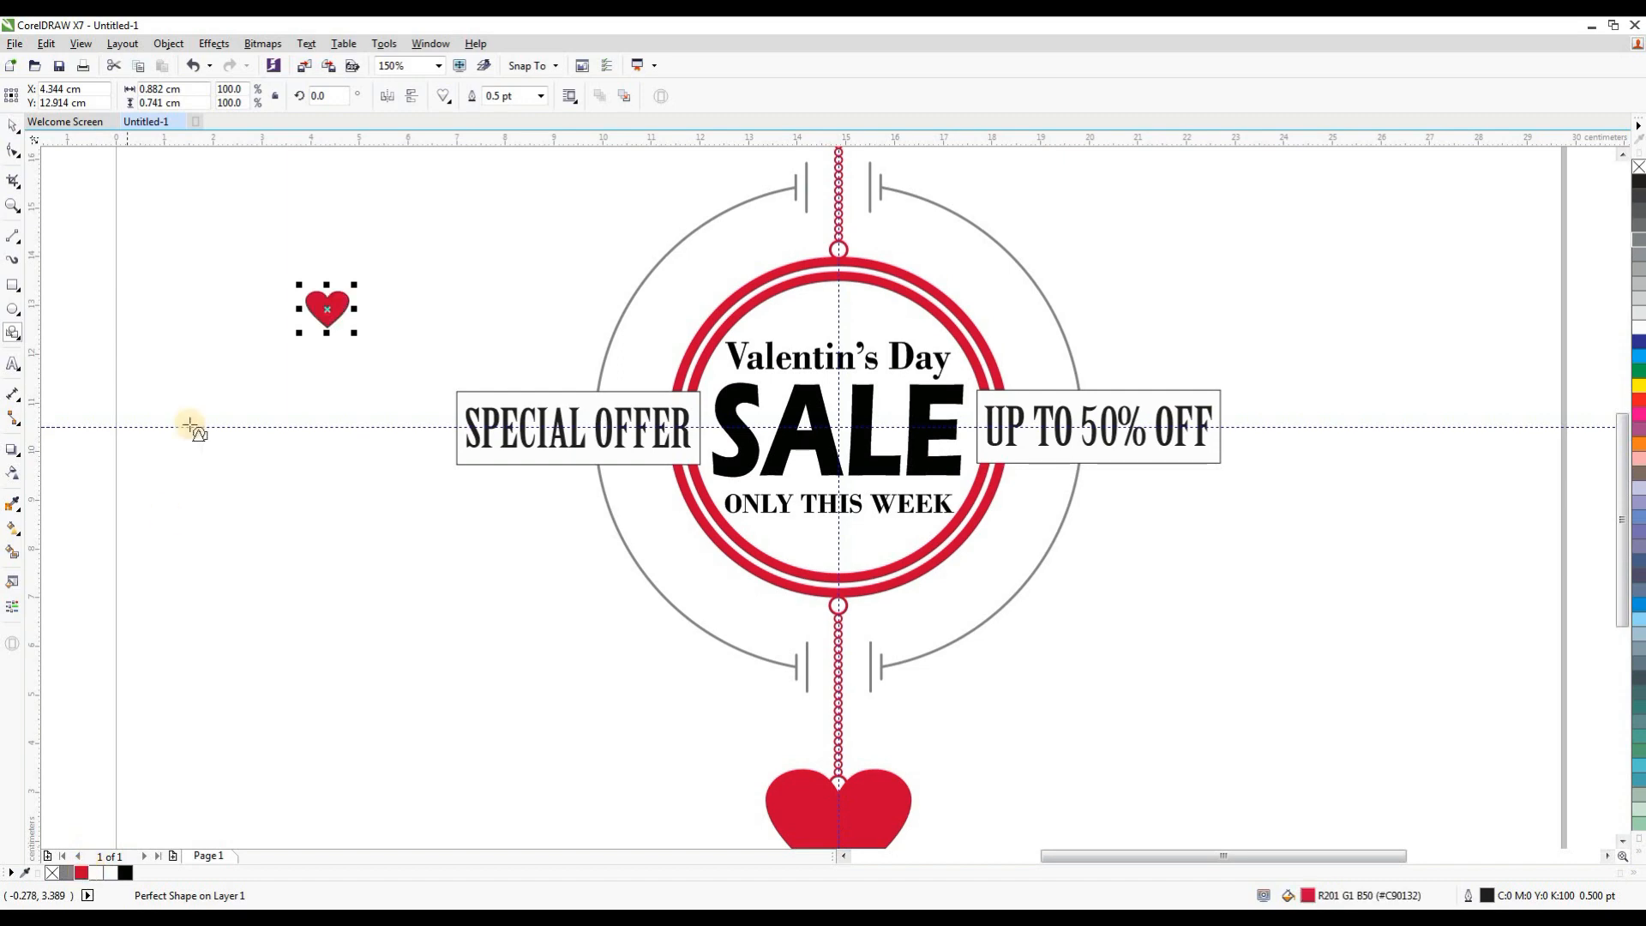
Step: Move the small heart above "Valentin's Day", centered on the vertical guideline, and remove its outline
click(10, 126)
drag(327, 308, 839, 308)
scroll(839, 307, up, 2)
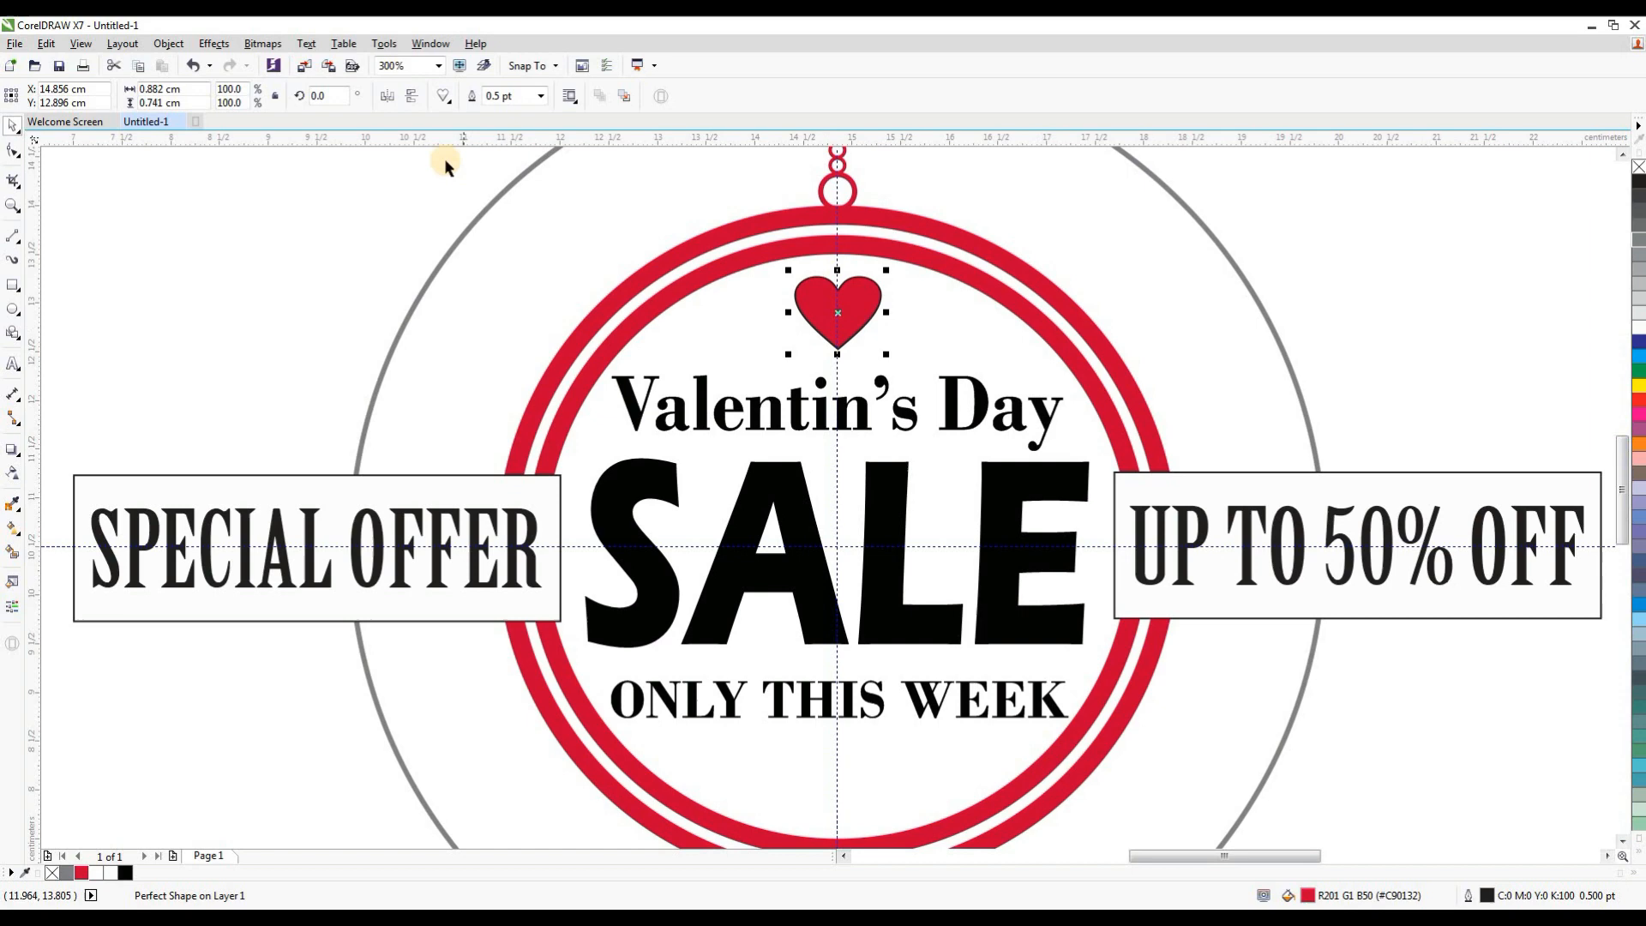
click(541, 95)
click(498, 113)
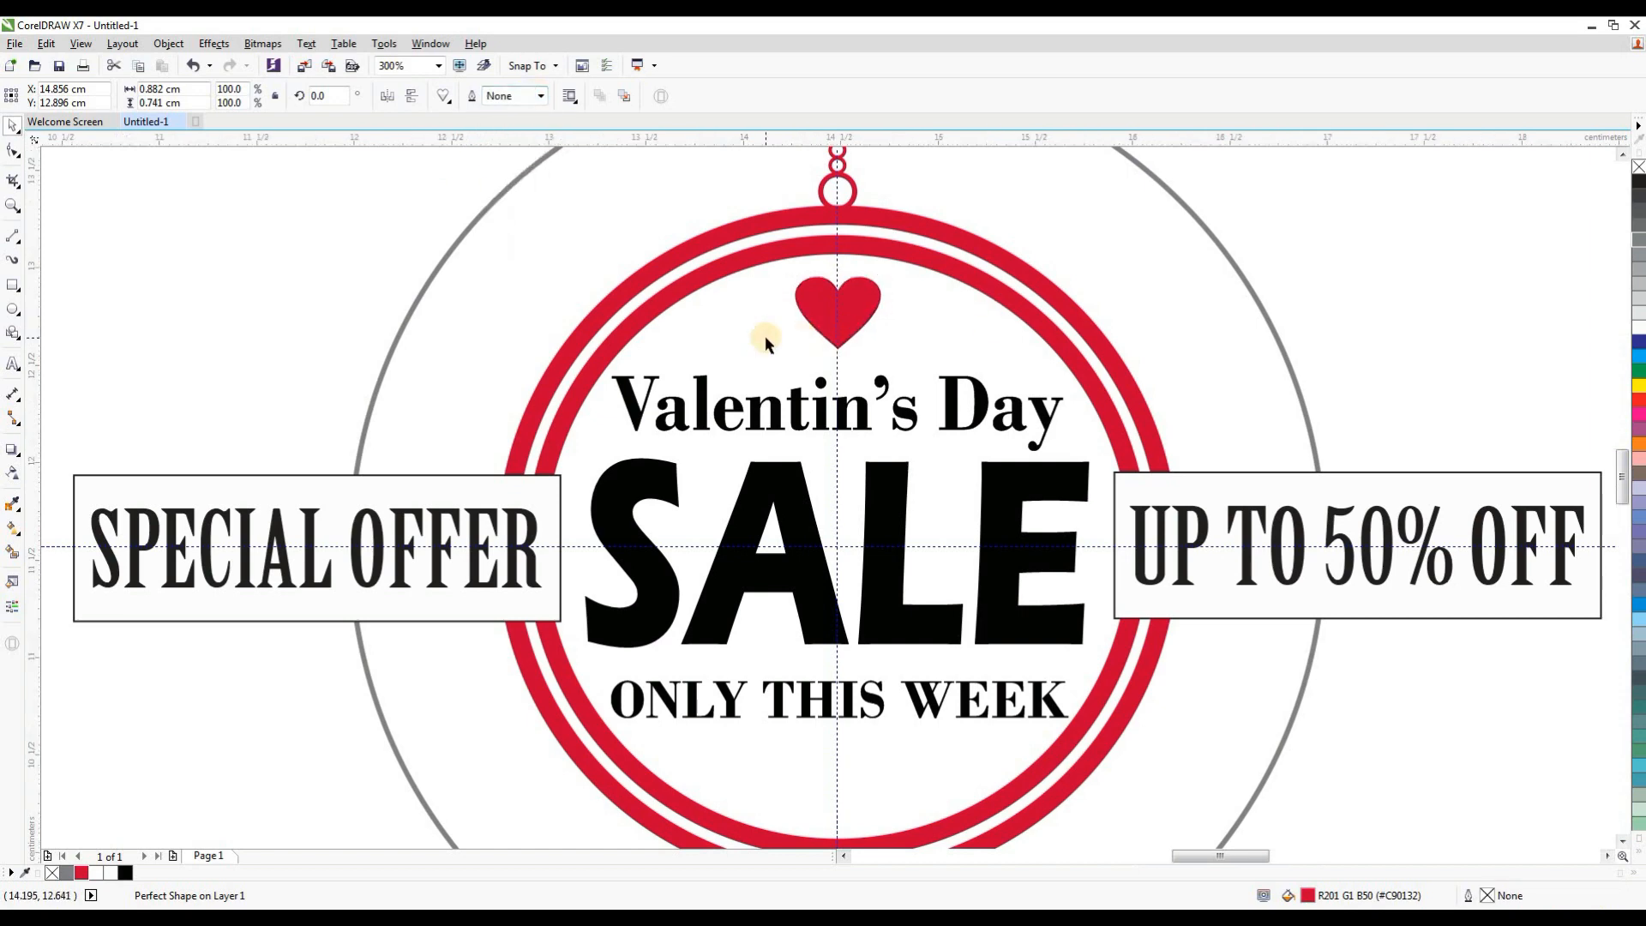
Step: Duplicate the heart above "Valentin's Day", scale the copy down and place it beside the original
scroll(766, 342, up, 2)
scroll(775, 347, down, 1)
scroll(836, 308, up, 1)
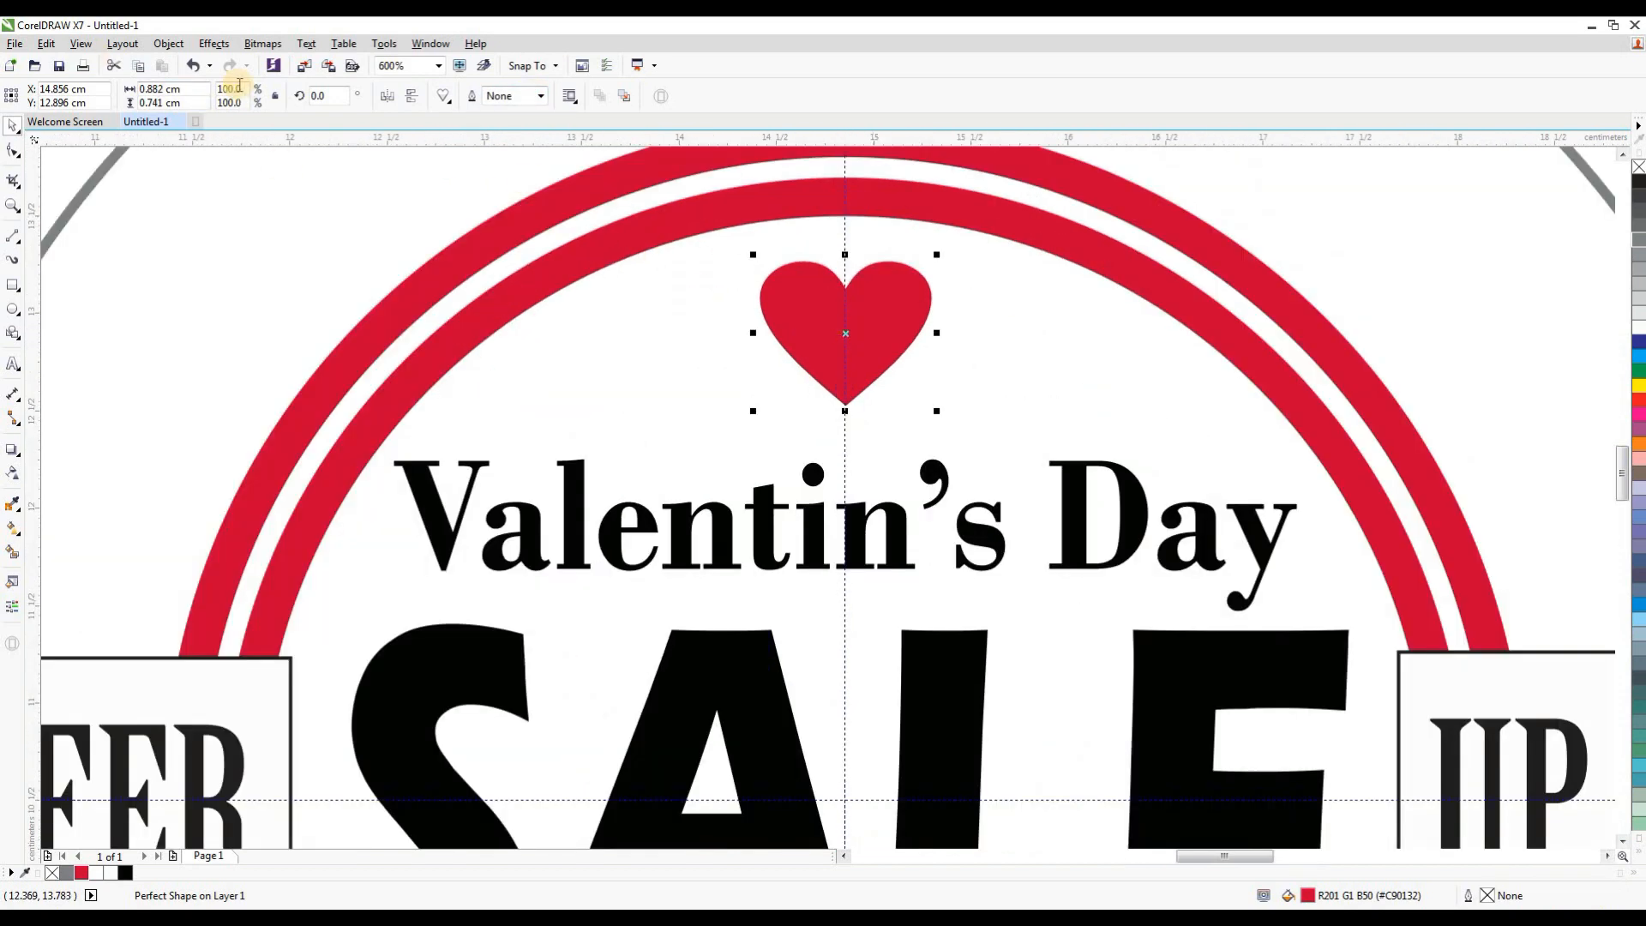
click(168, 43)
click(79, 250)
drag(955, 243, 1029, 375)
drag(1109, 284, 1041, 341)
drag(1020, 388, 1054, 354)
Step: Copy the smaller heart so that one sits on each side of the central heart
drag(1045, 357, 673, 353)
click(46, 42)
click(74, 163)
click(46, 43)
click(74, 182)
scroll(673, 353, down, 2)
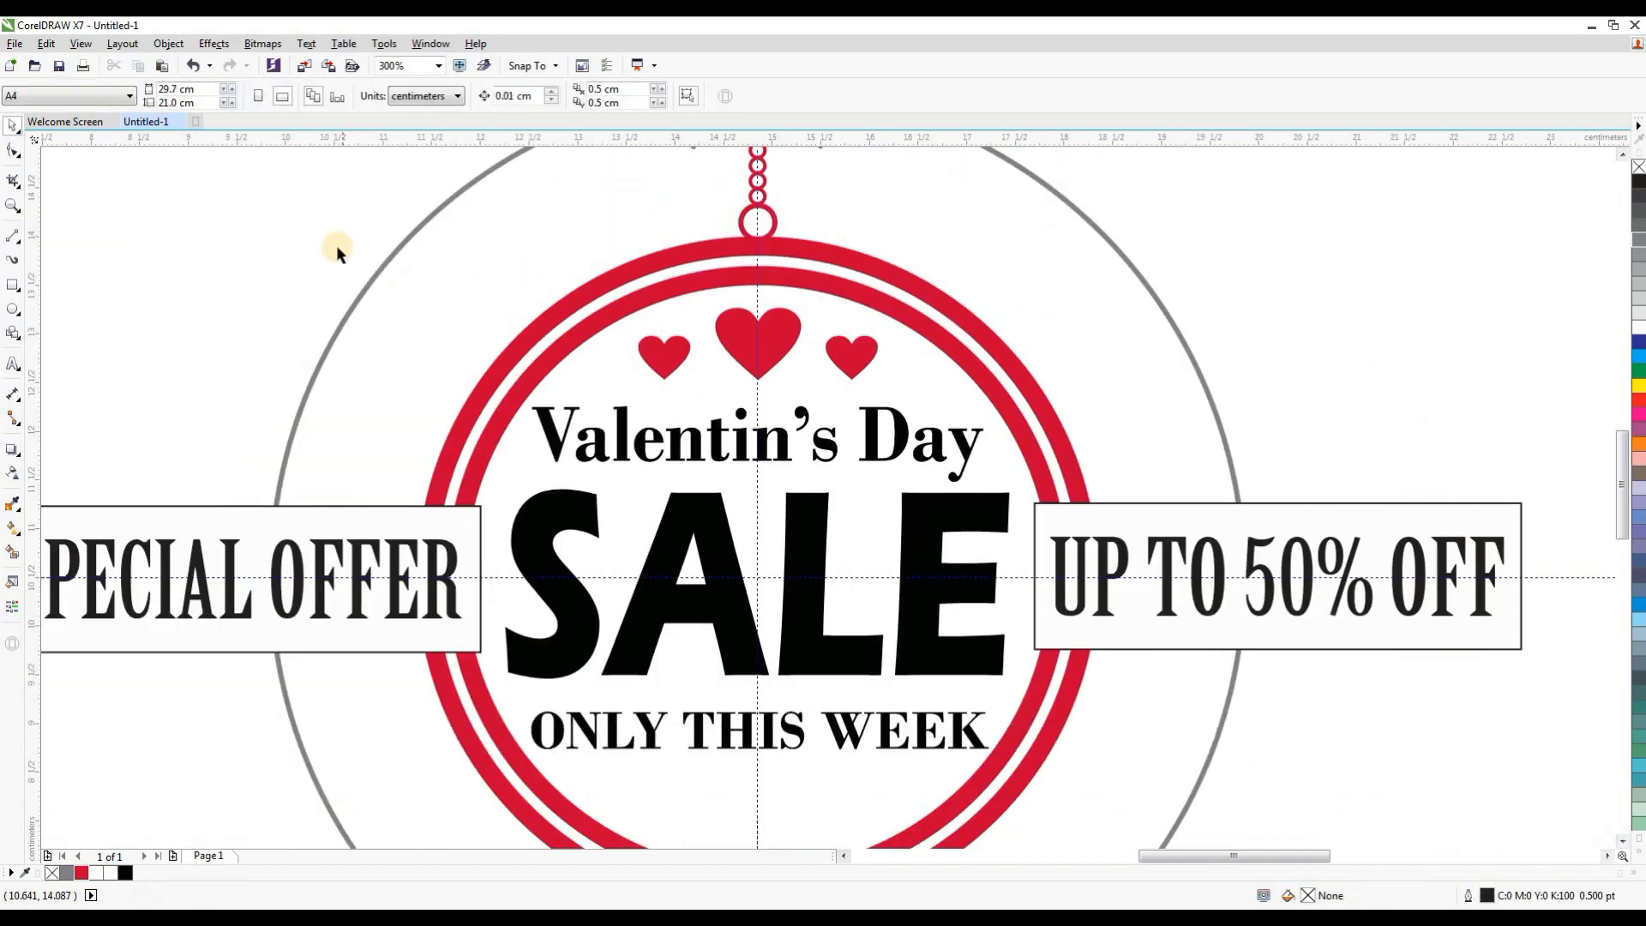
Step: Group the three hearts above "Valentin's Day" and place a duplicate of the group below "ONLY THIS WEEK" on the vertical guideline
drag(514, 292, 900, 409)
click(168, 43)
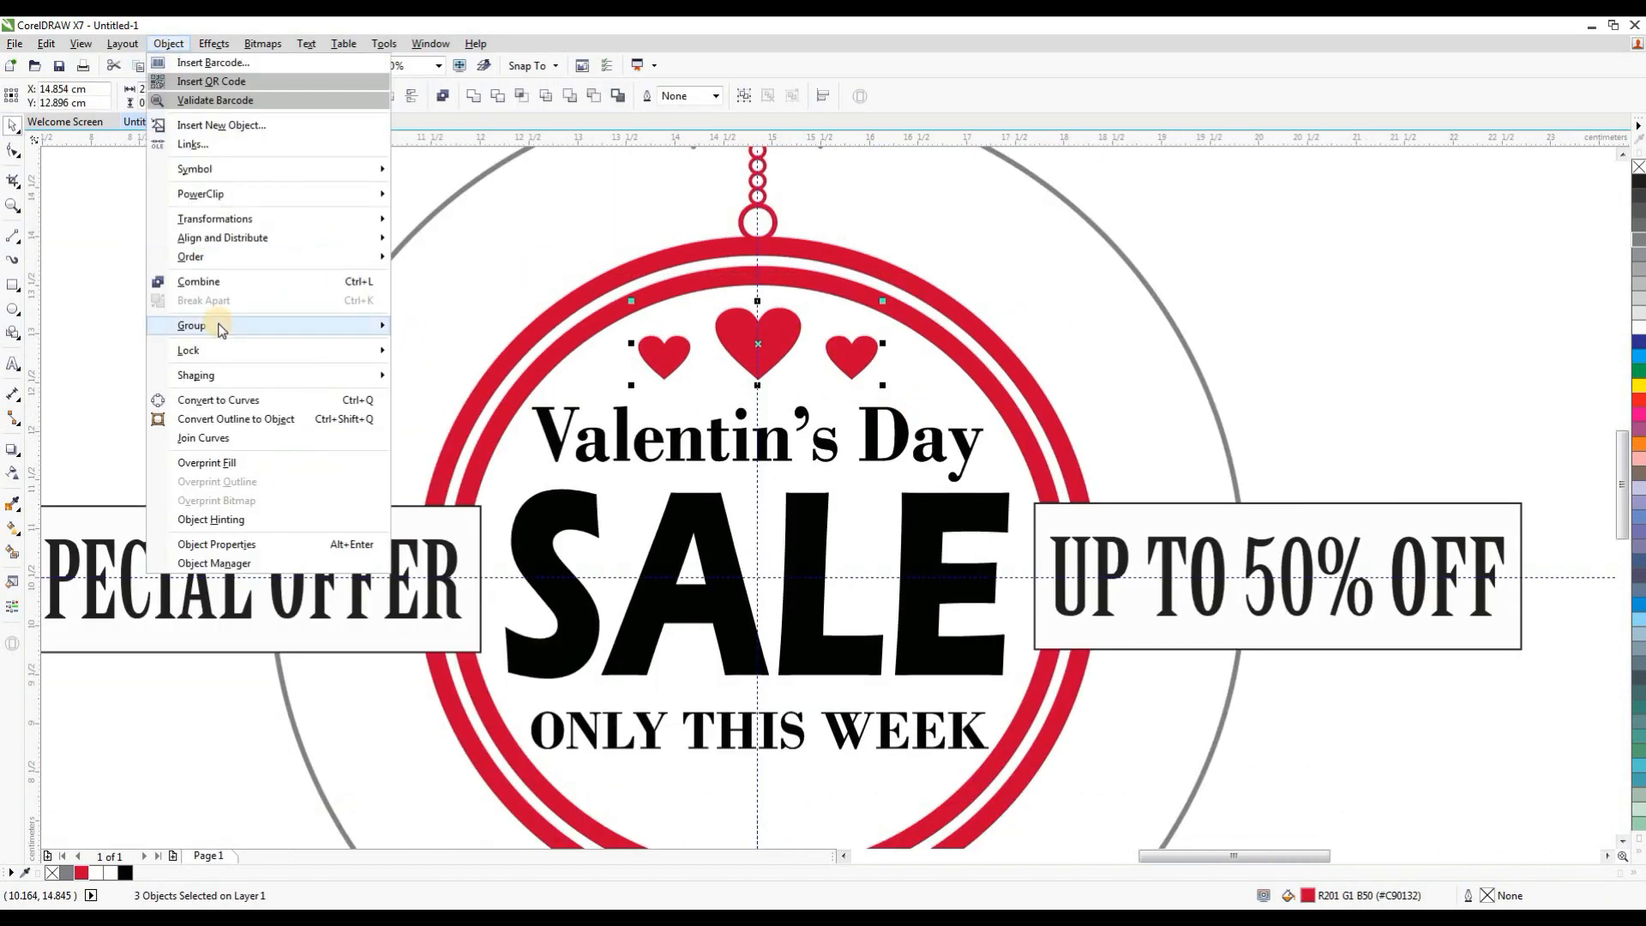
mouse_move(218, 325)
click(428, 326)
click(46, 43)
click(94, 243)
drag(806, 295, 741, 776)
scroll(742, 772, down, 1)
scroll(773, 480, up, 2)
drag(710, 442, 740, 499)
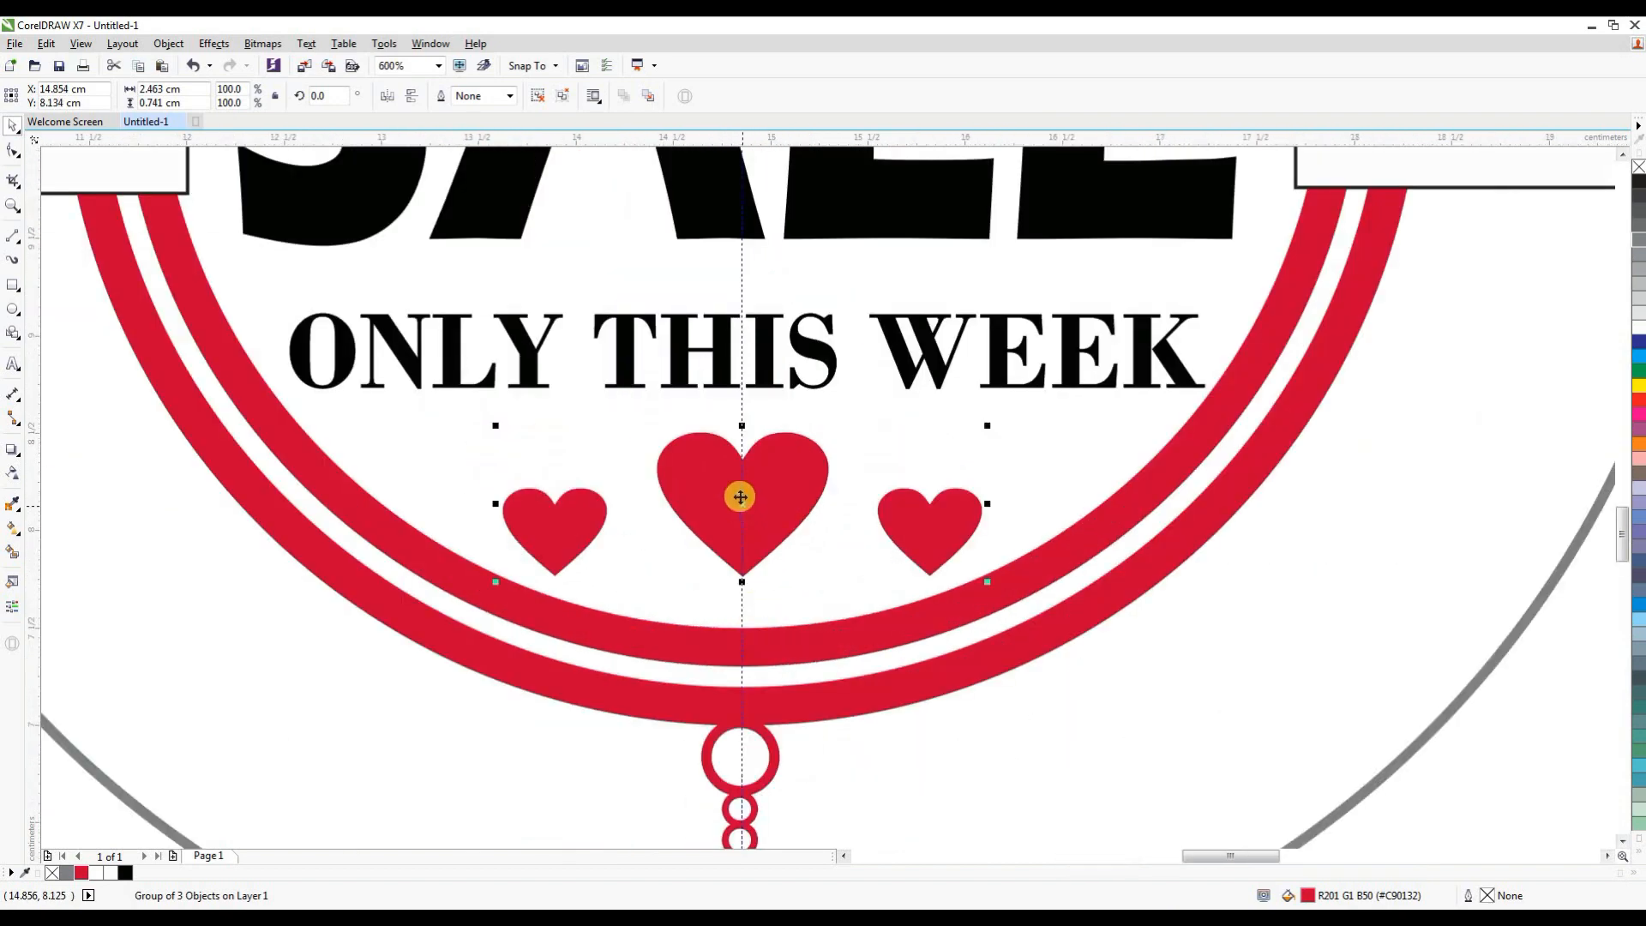
Step: Ungroup the lower hearts, then shift the large central one slightly down and the two small side hearts up
click(170, 43)
mouse_move(215, 323)
click(477, 338)
click(769, 493)
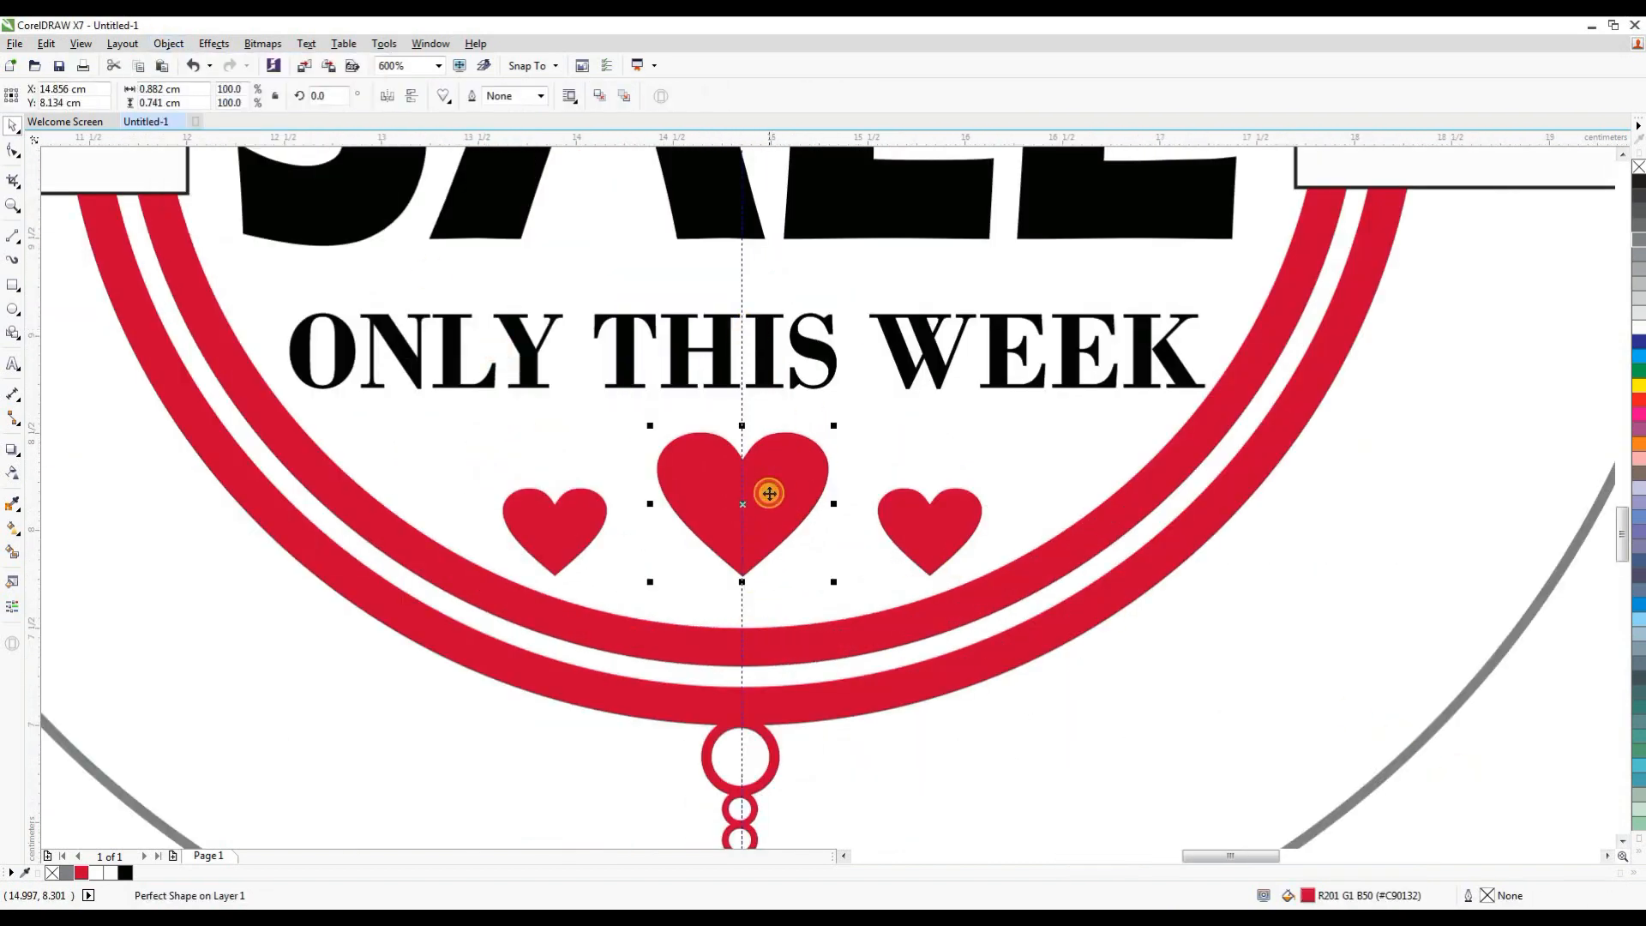
drag(768, 493, 769, 516)
drag(926, 522, 926, 478)
click(543, 525)
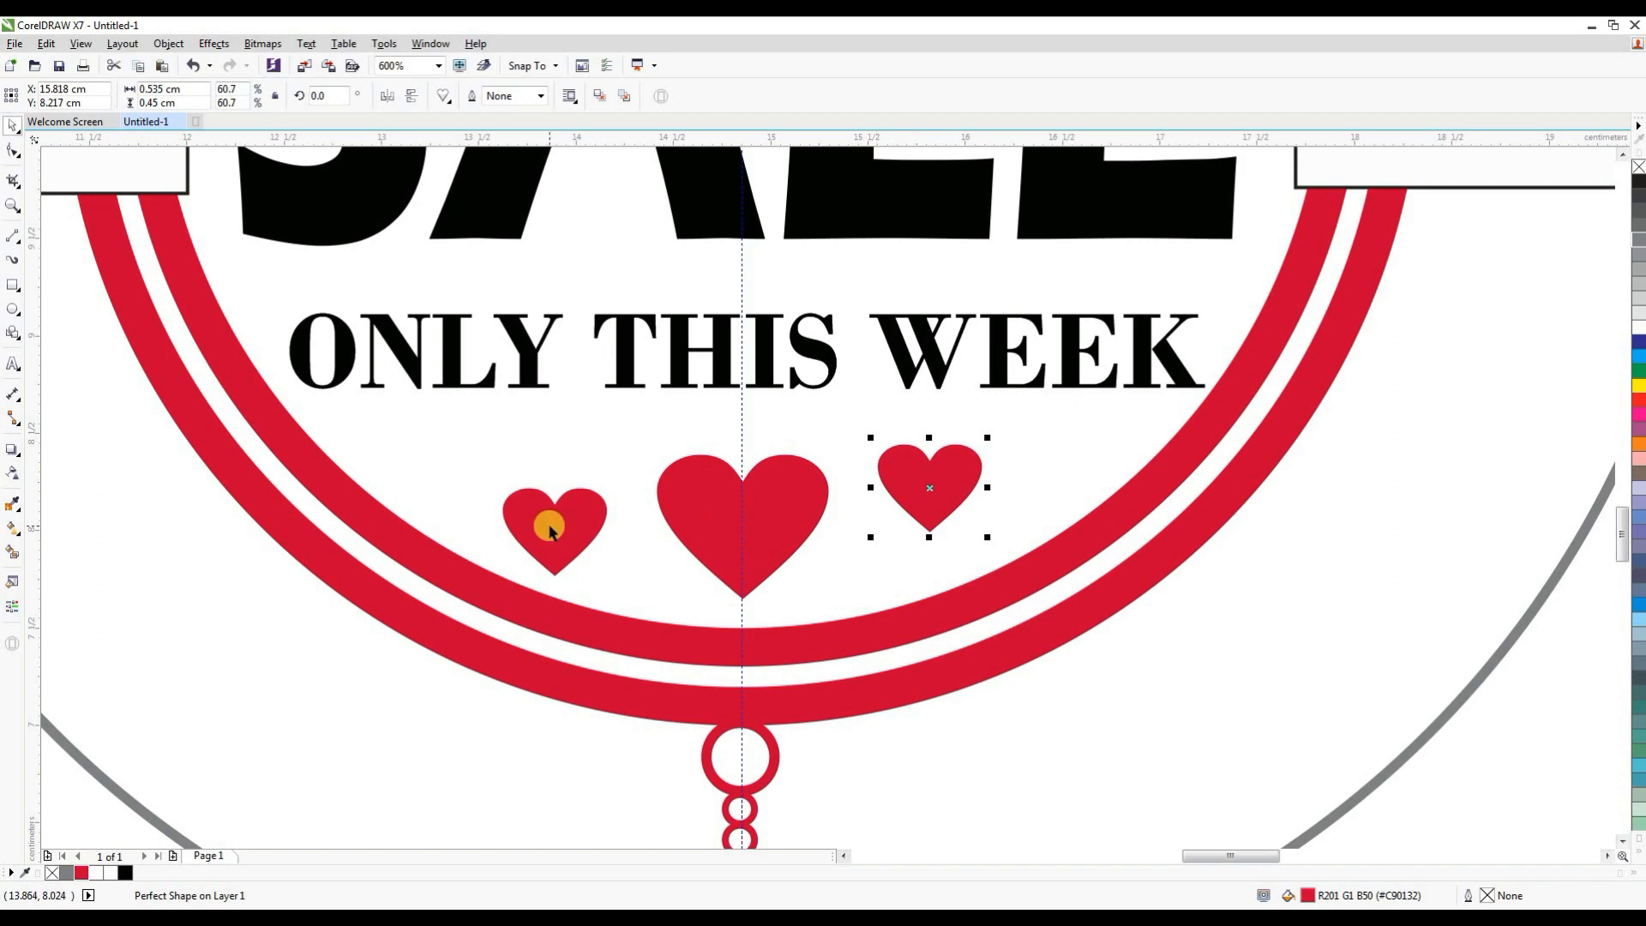
shift+click(911, 474)
scroll(909, 471, down, 2)
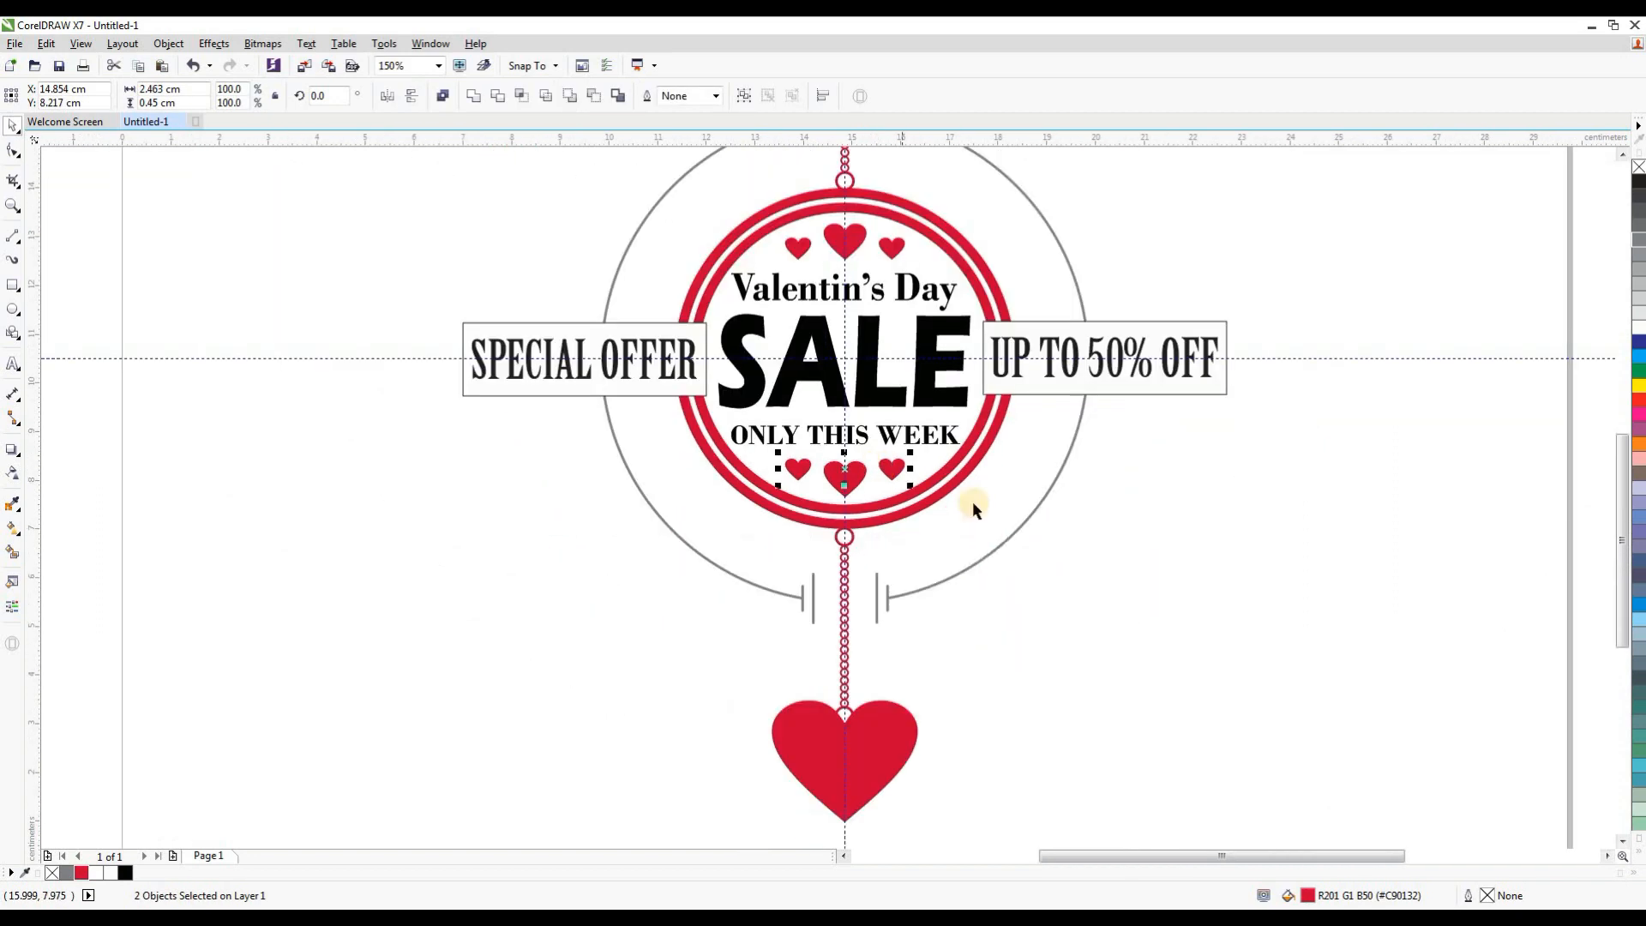
click(734, 543)
Step: Add the artistic text "LOVE" on the empty page area beside the large hanging heart
scroll(754, 480, down, 2)
scroll(755, 480, up, 1)
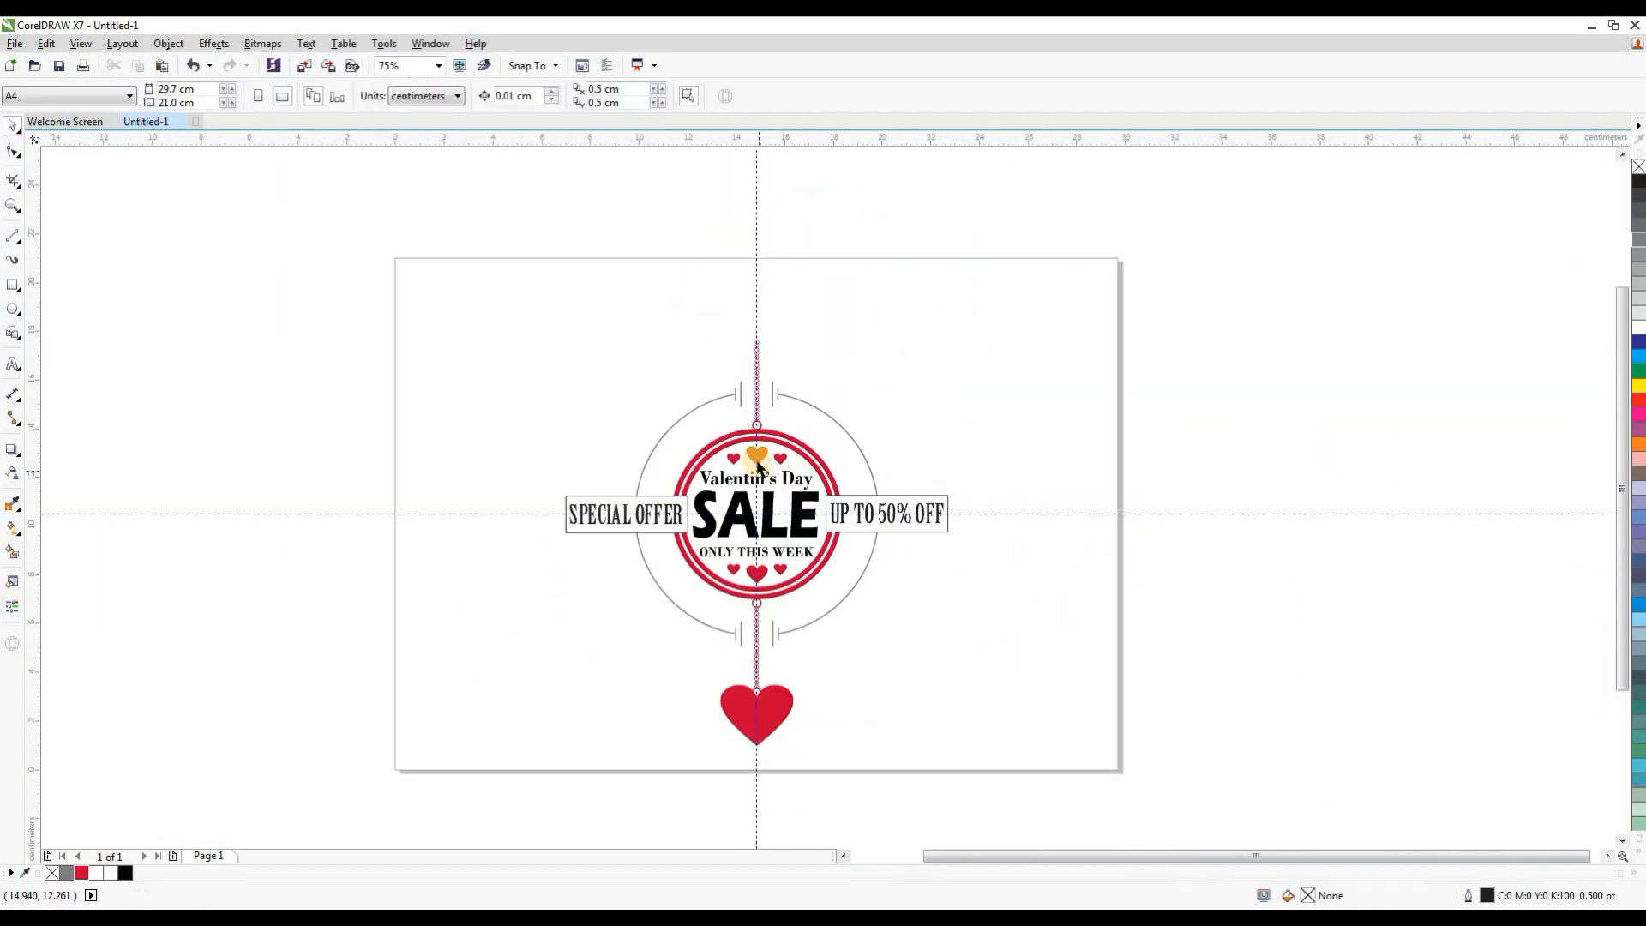
scroll(771, 613, down, 1)
scroll(713, 526, up, 2)
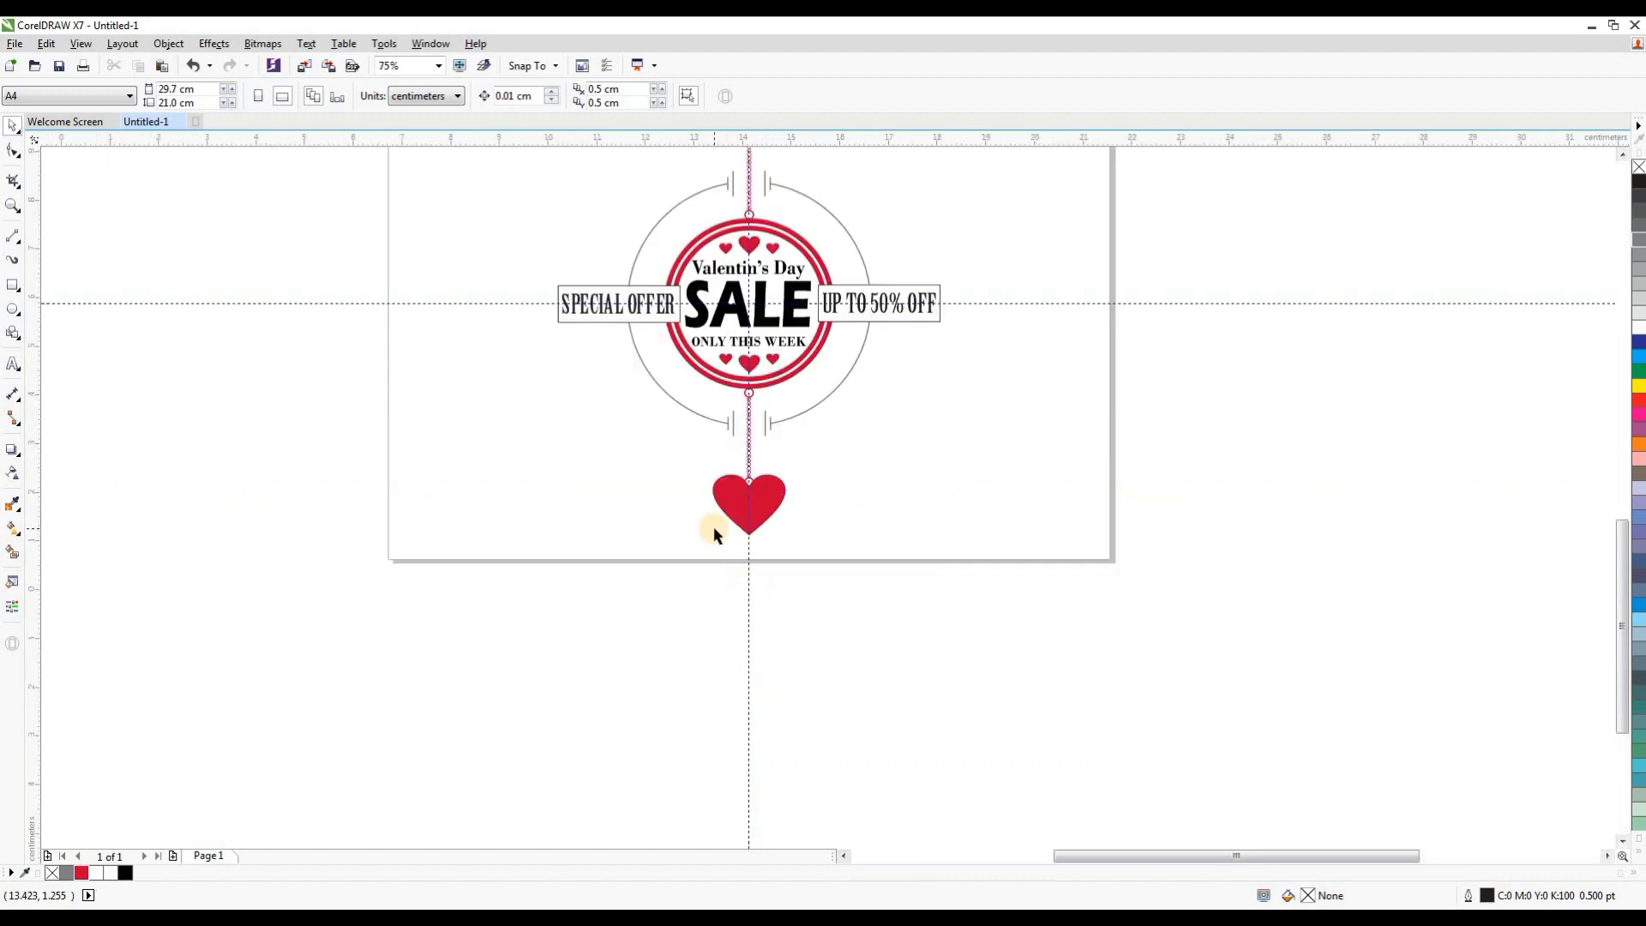
key(F8)
click(498, 477)
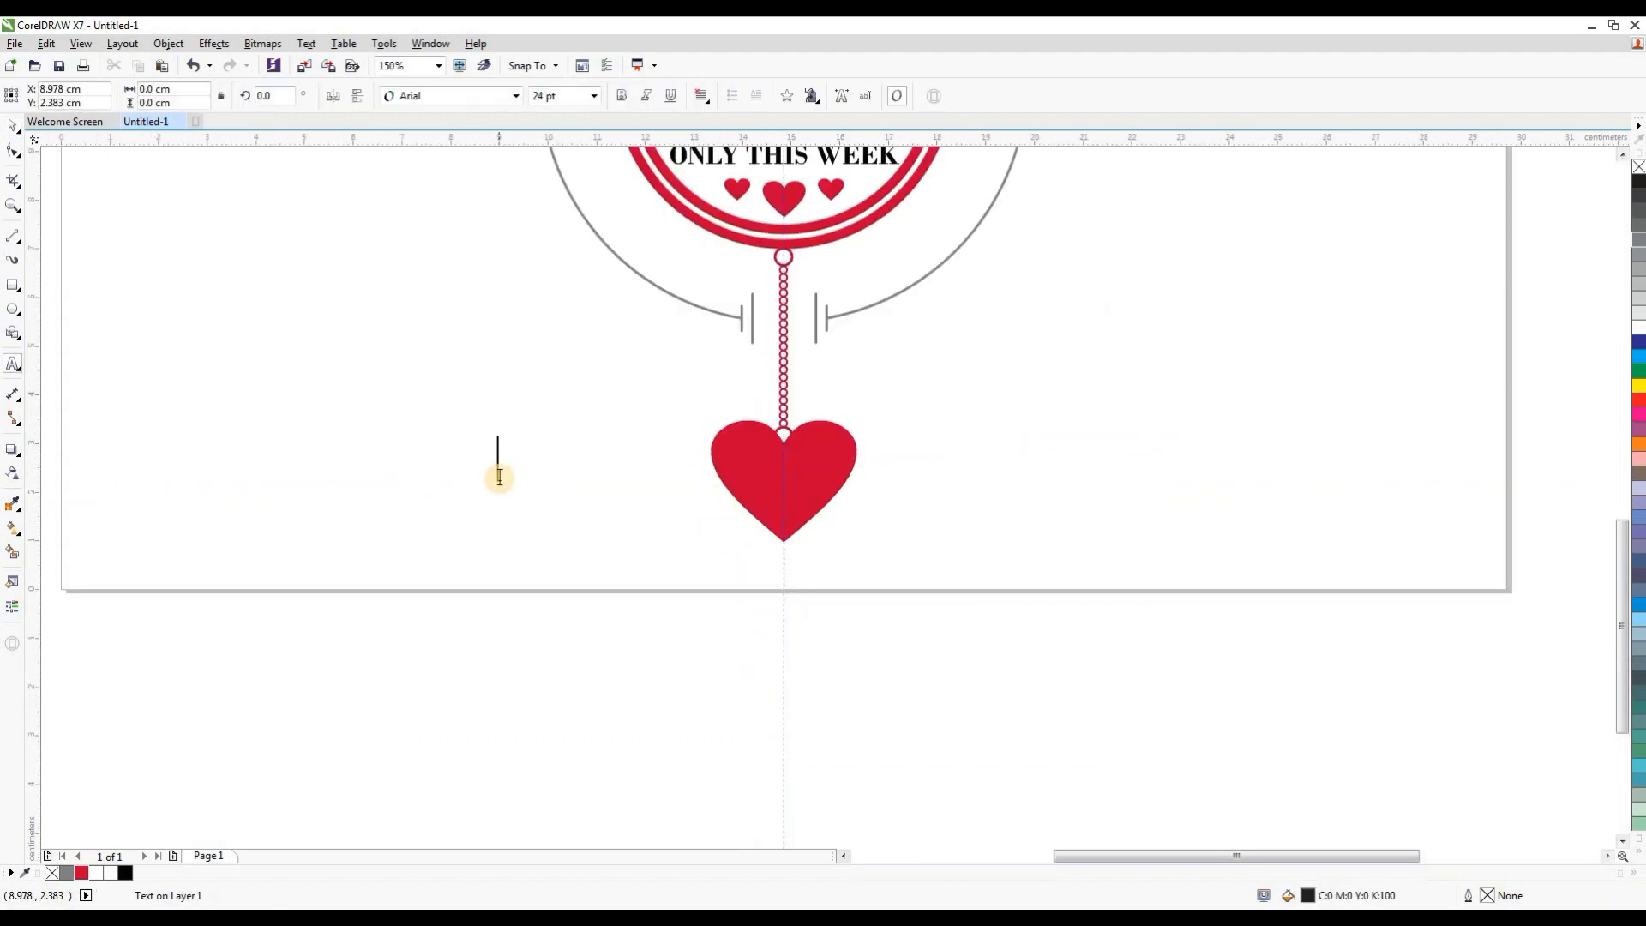
text(L)
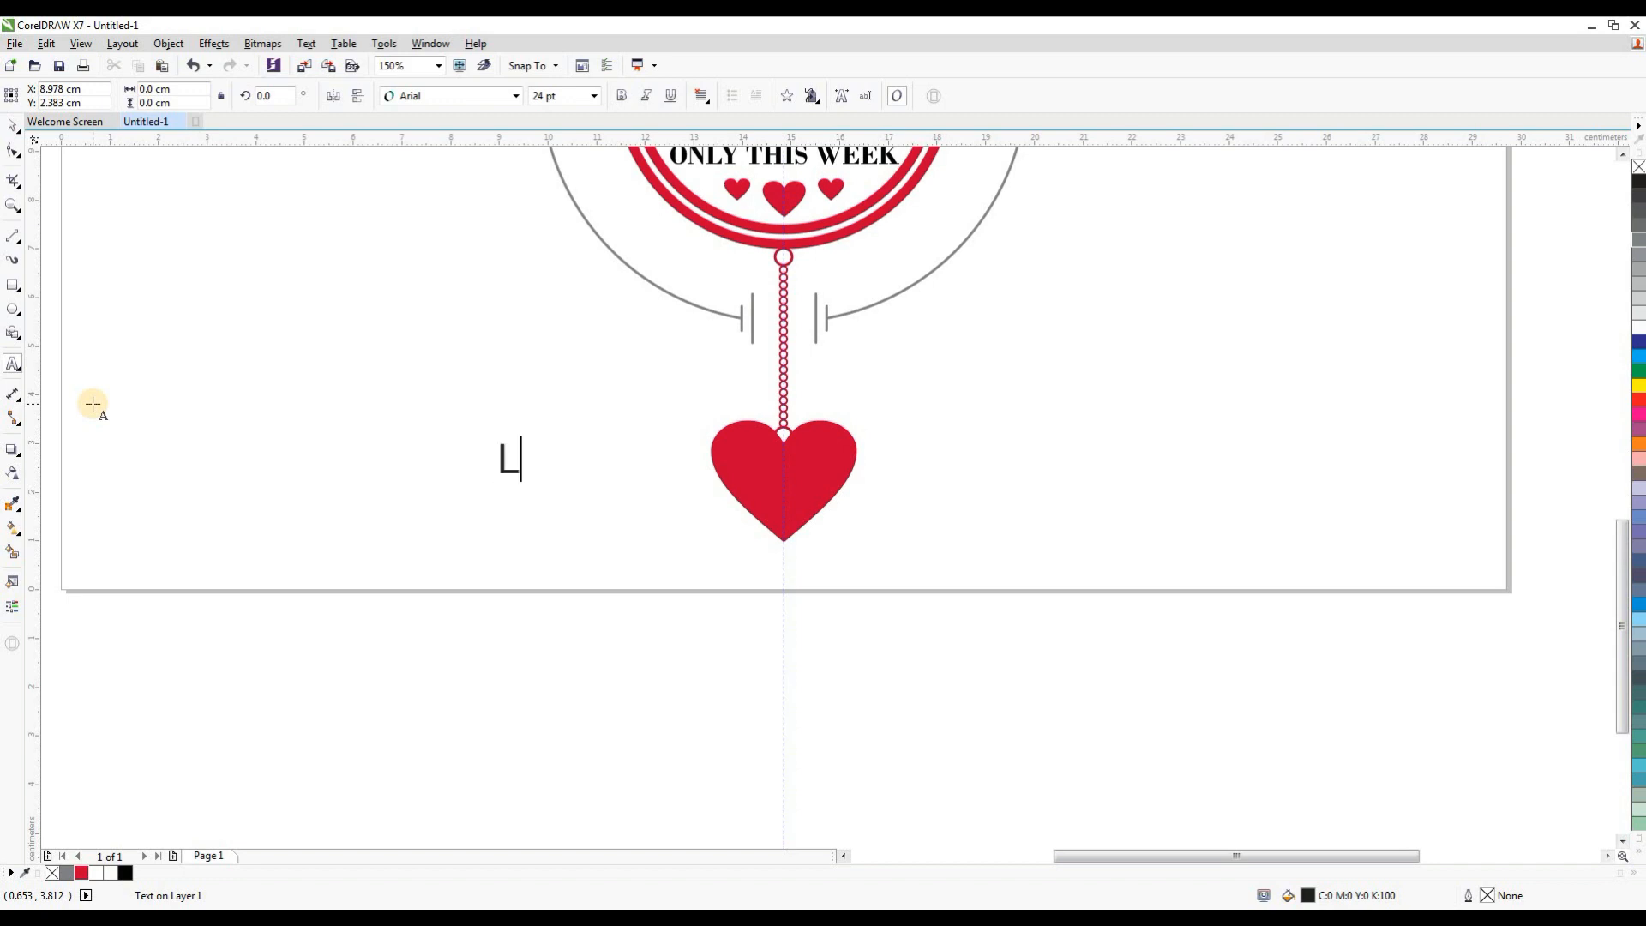
text(OVE)
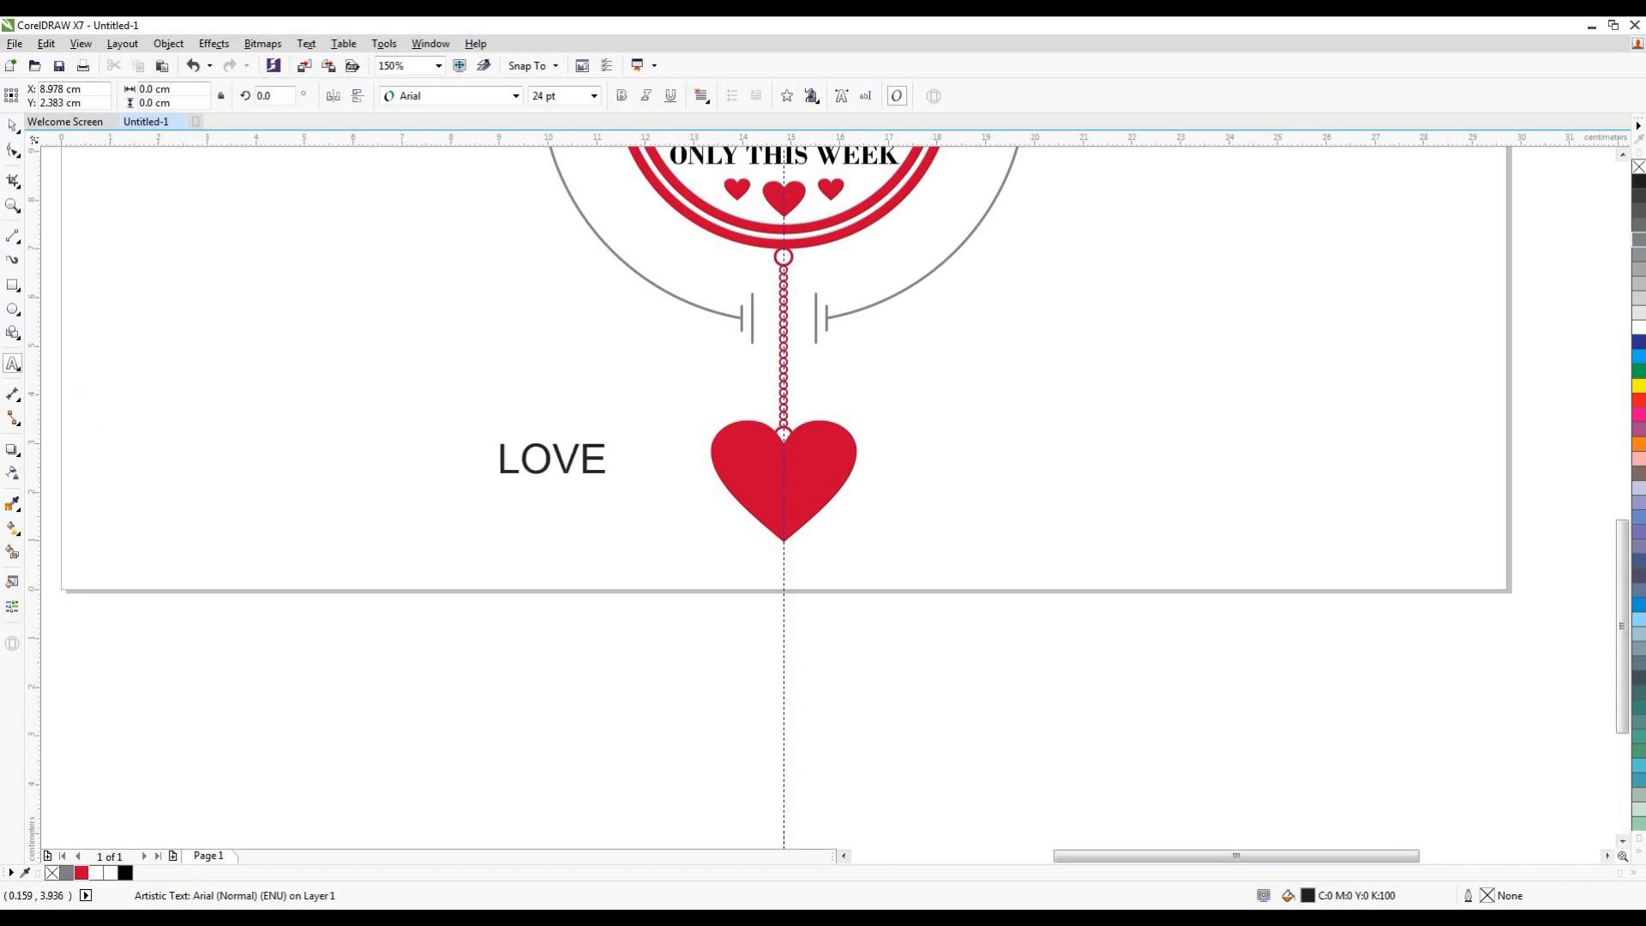
click(17, 125)
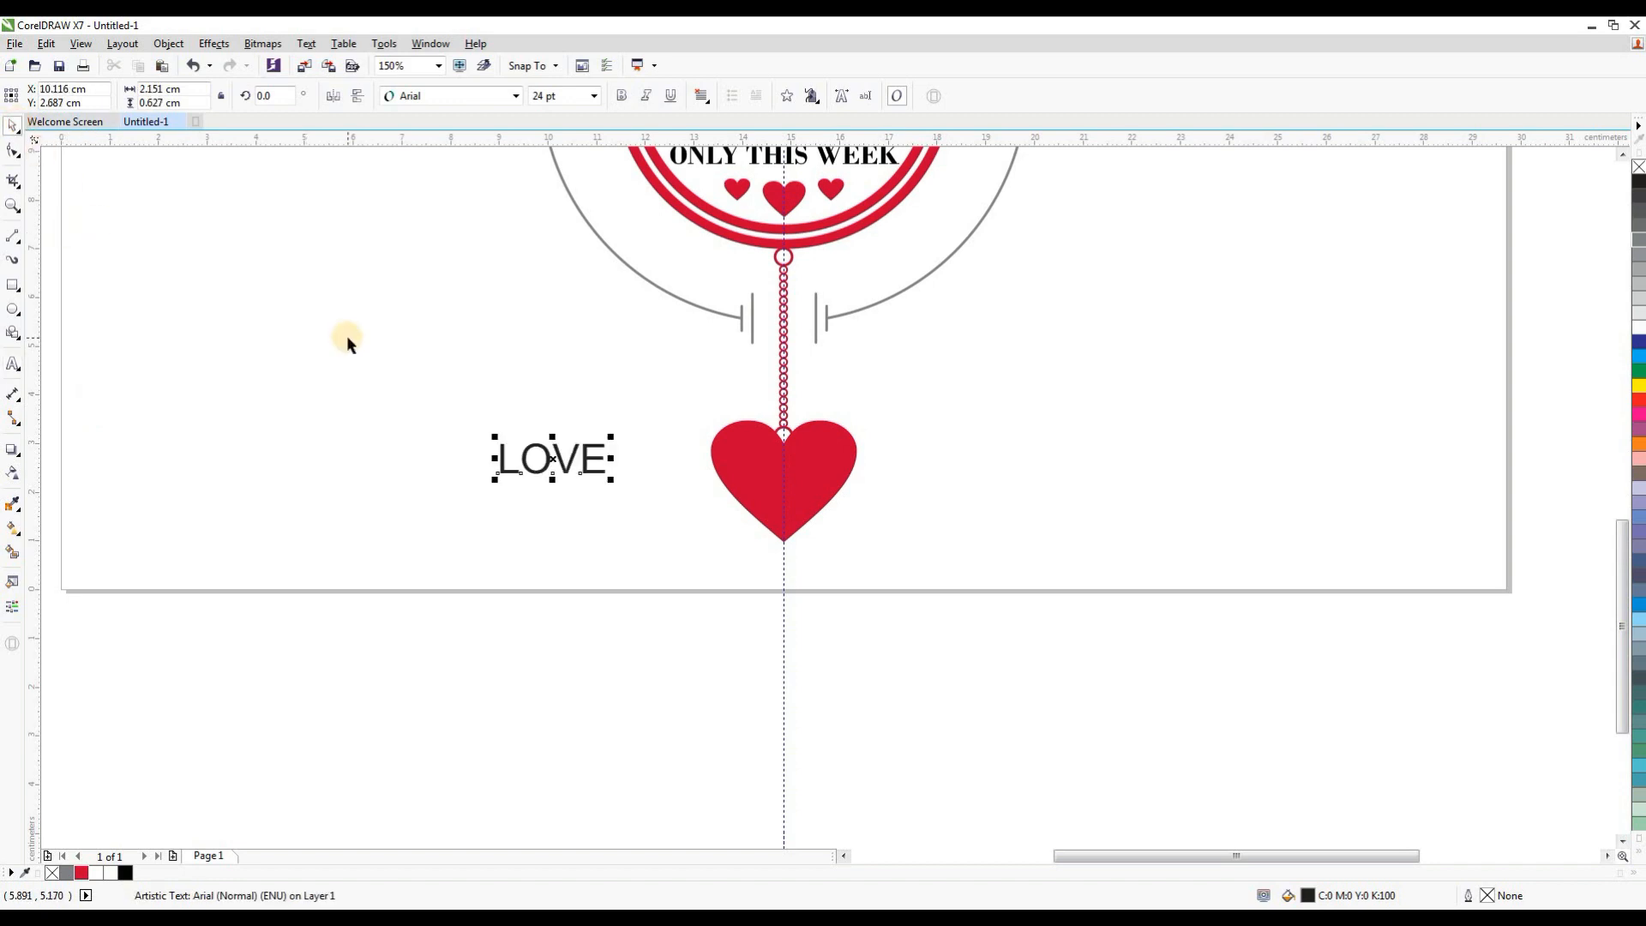
Step: Set the "LOVE" text in bold Bodoni MT
click(420, 97)
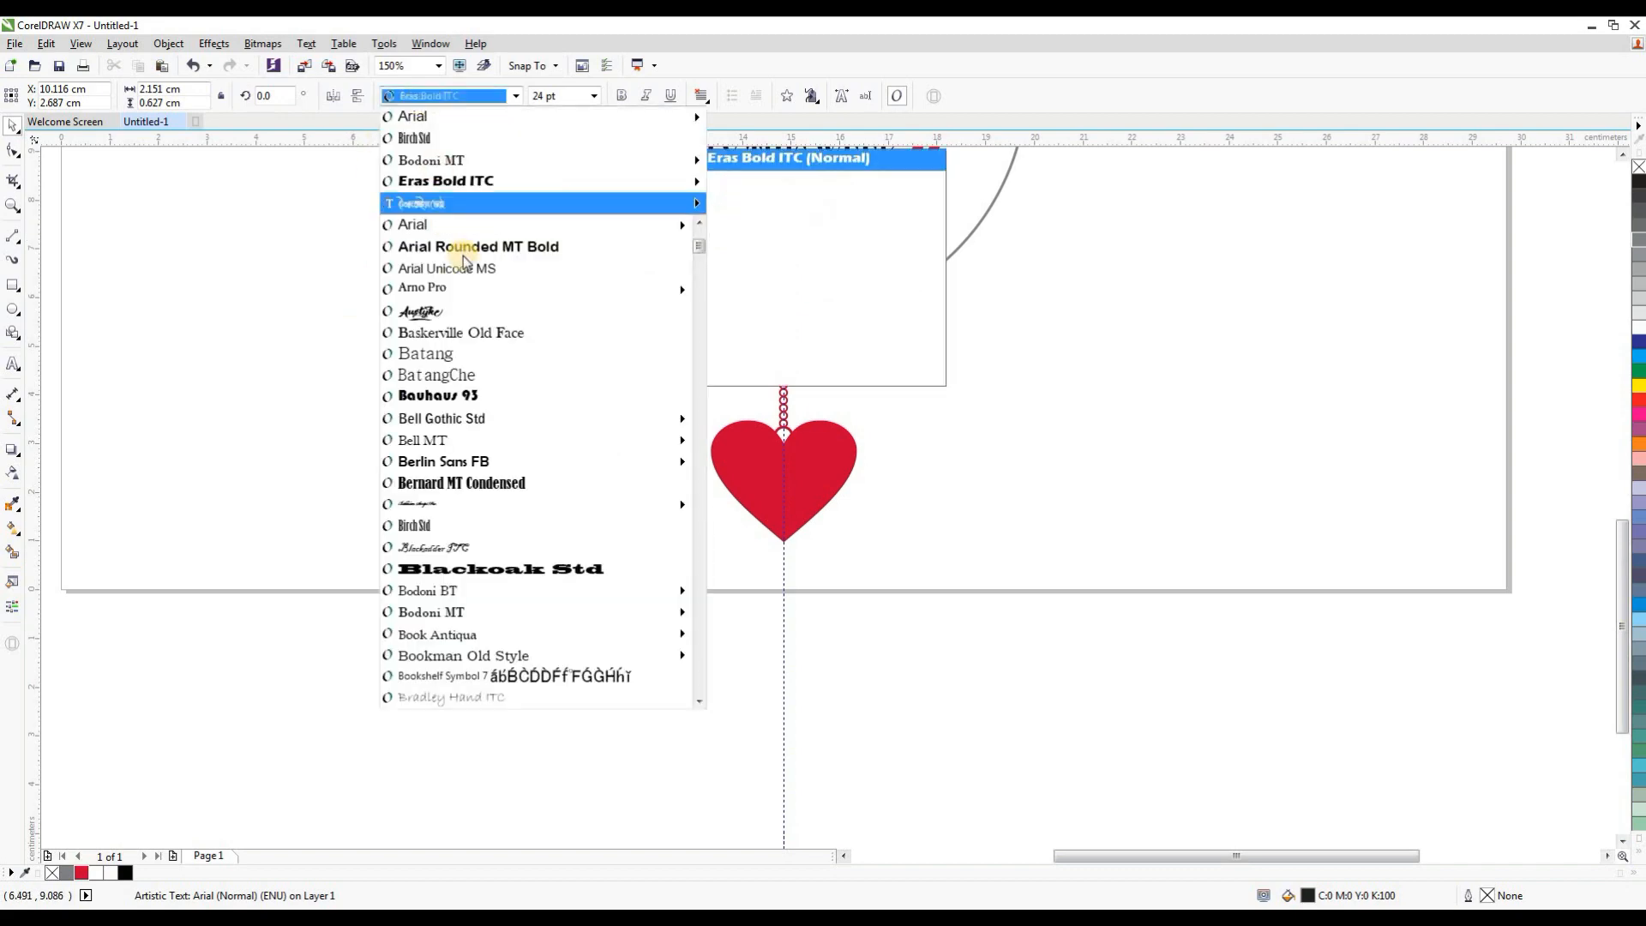
scroll(496, 352, down, 4)
scroll(496, 352, up, 1)
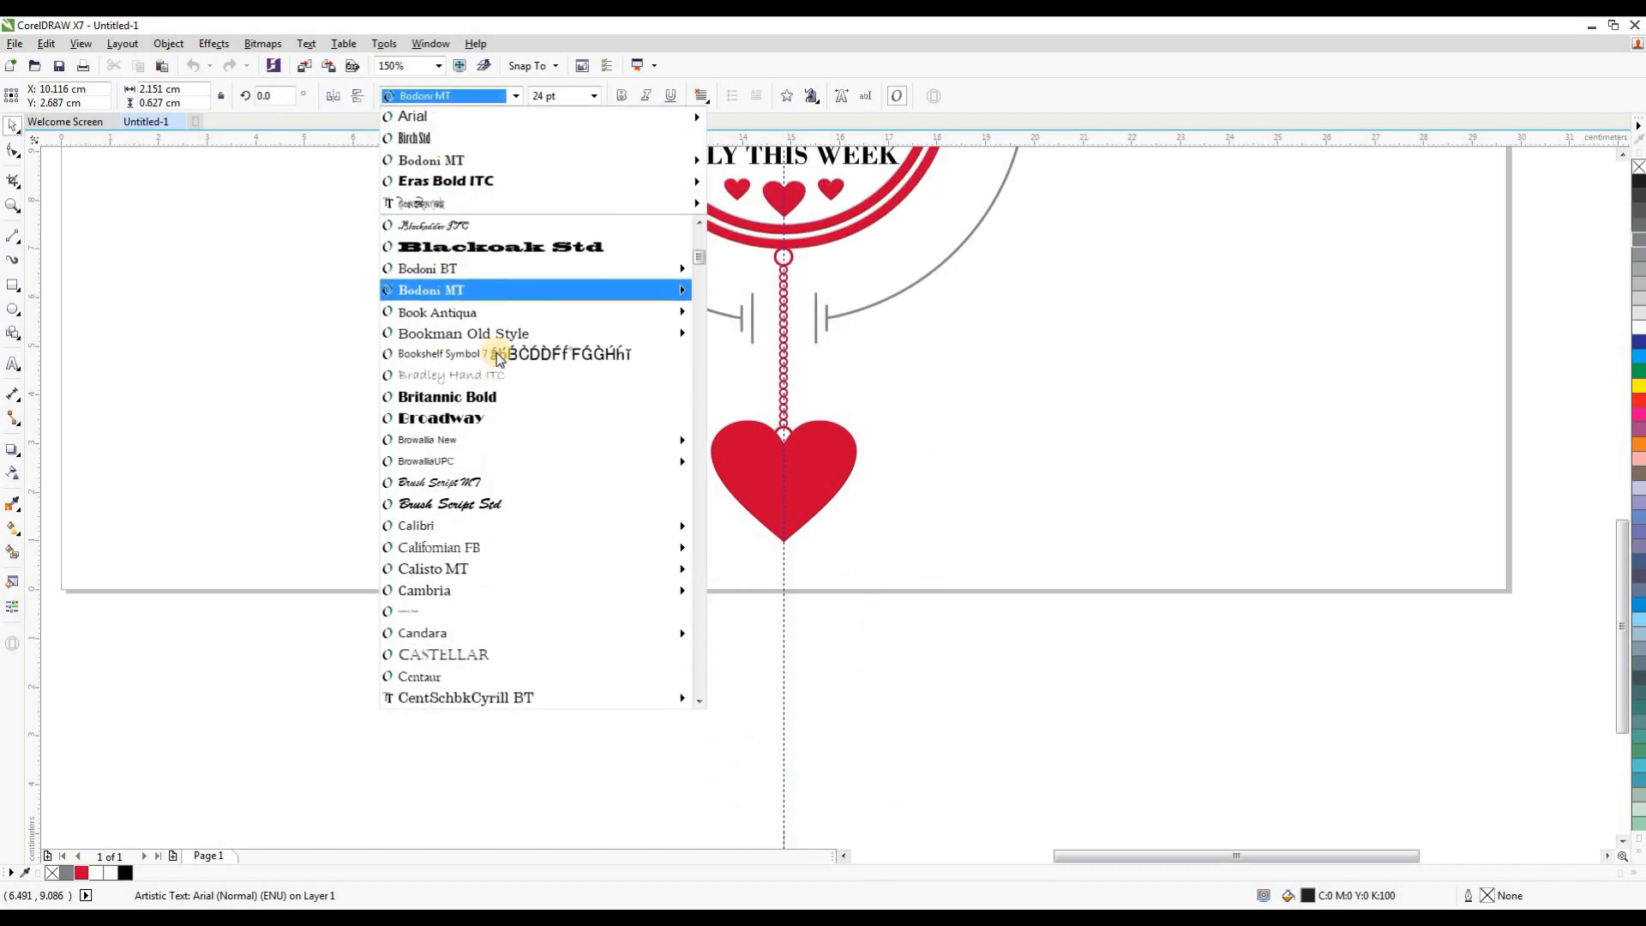
scroll(486, 353, up, 1)
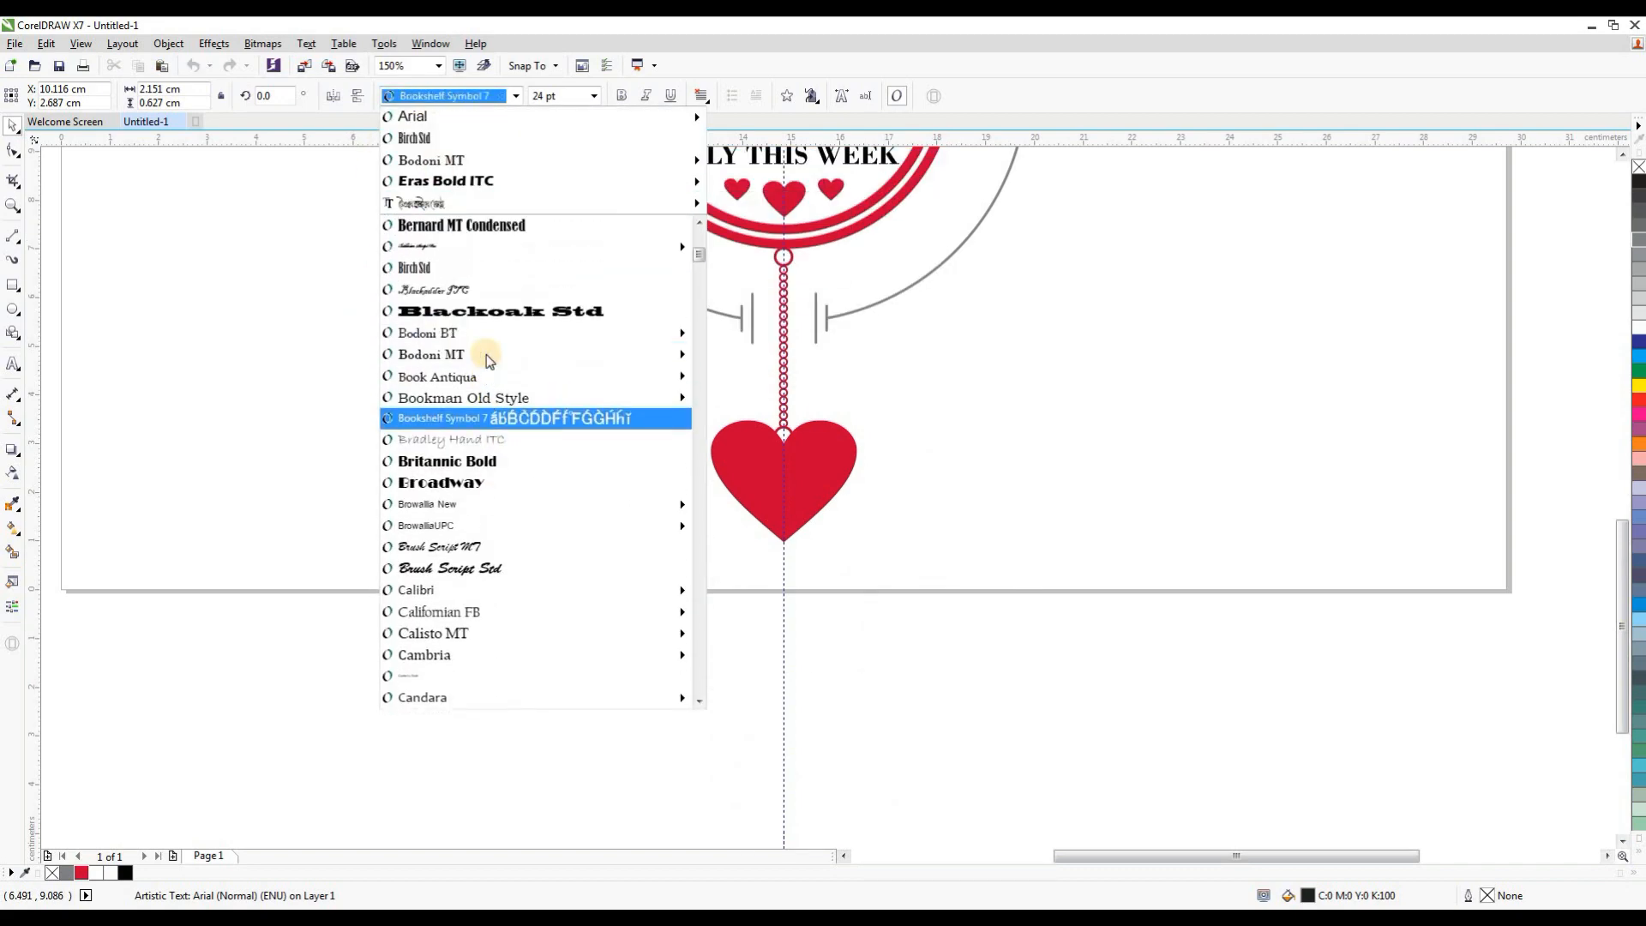
scroll(471, 225, up, 1)
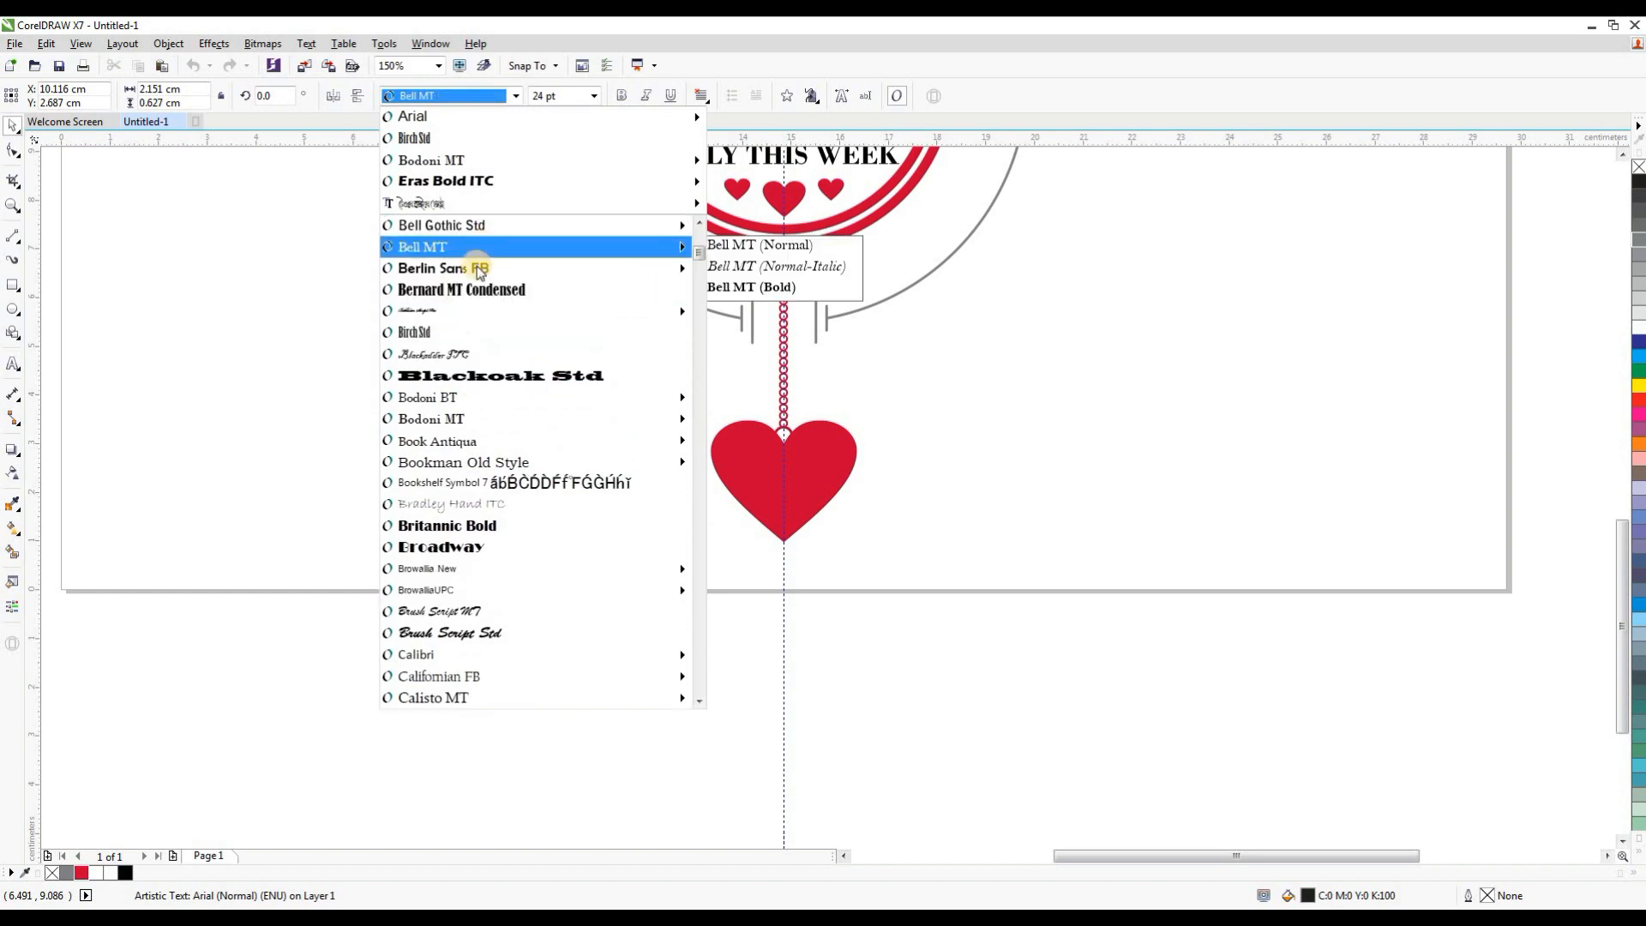
mouse_move(482, 258)
scroll(484, 262, up, 2)
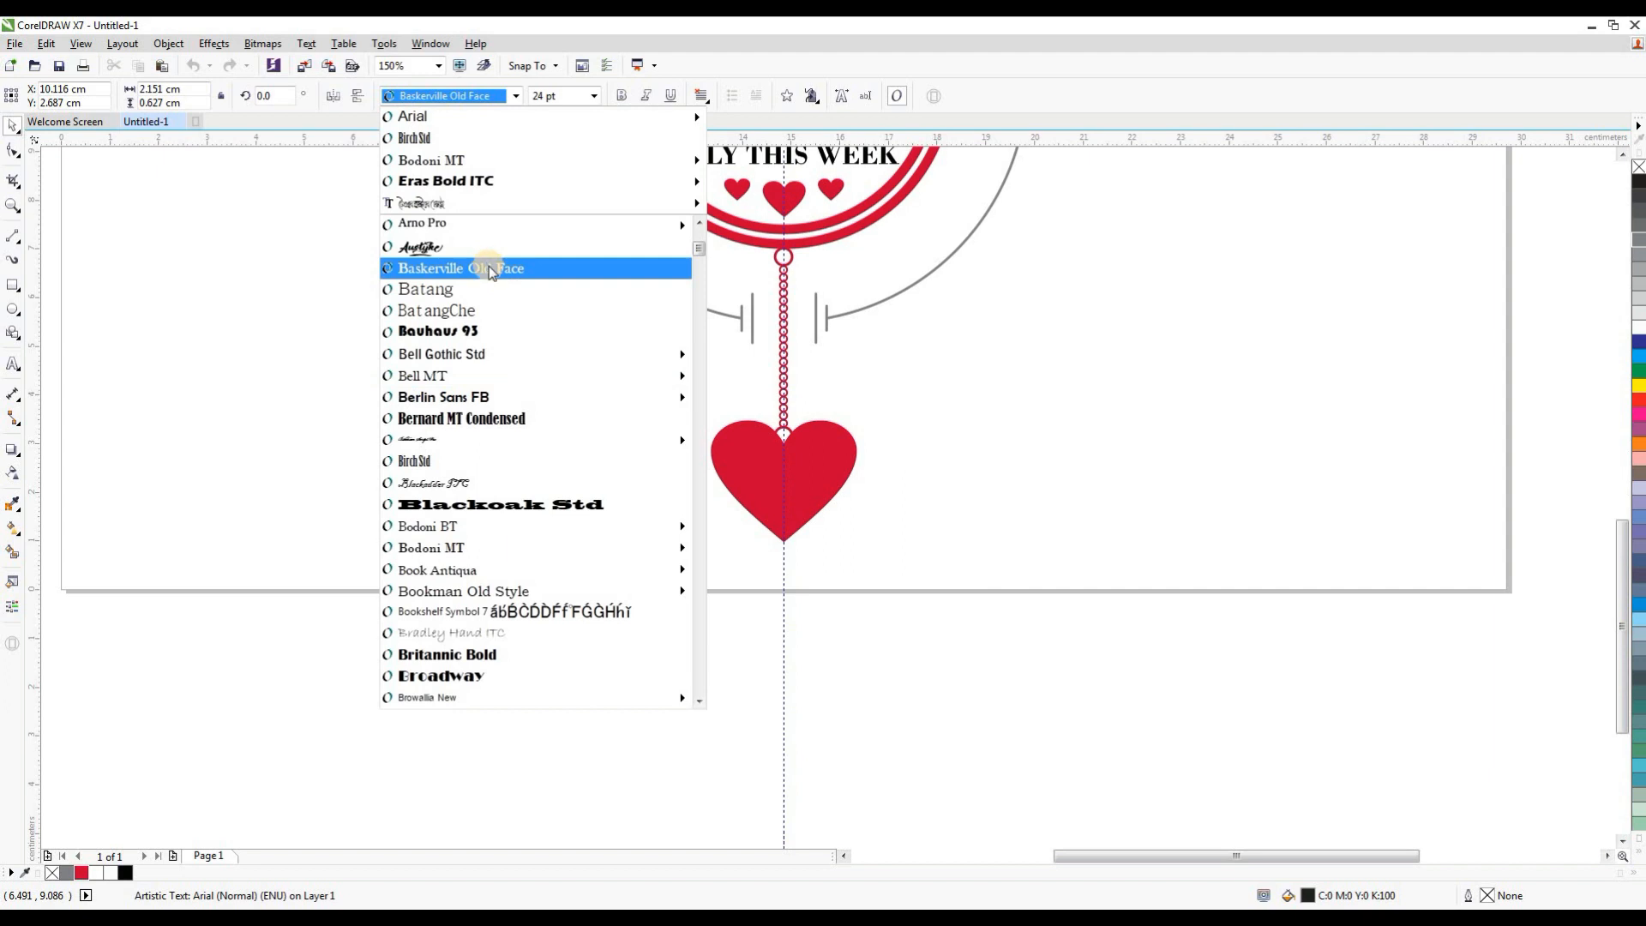
click(465, 546)
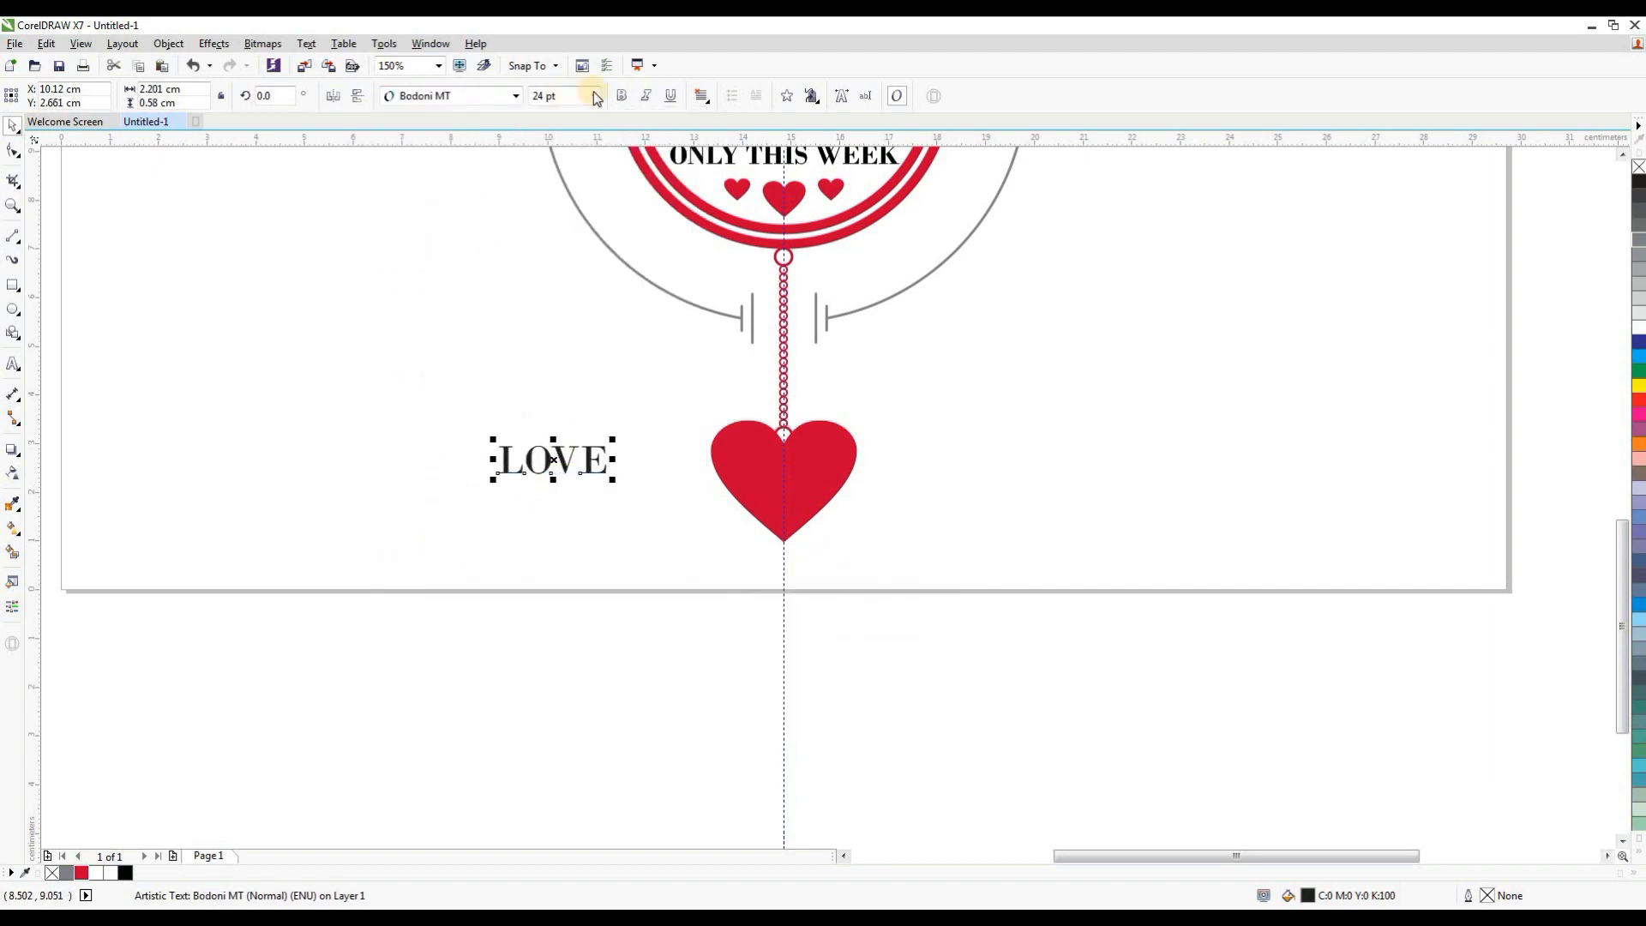
click(619, 97)
Step: Center "LOVE" on the large hanging heart, stretched to about 2.3 cm wide and filled white
drag(547, 462, 779, 406)
scroll(787, 482, up, 2)
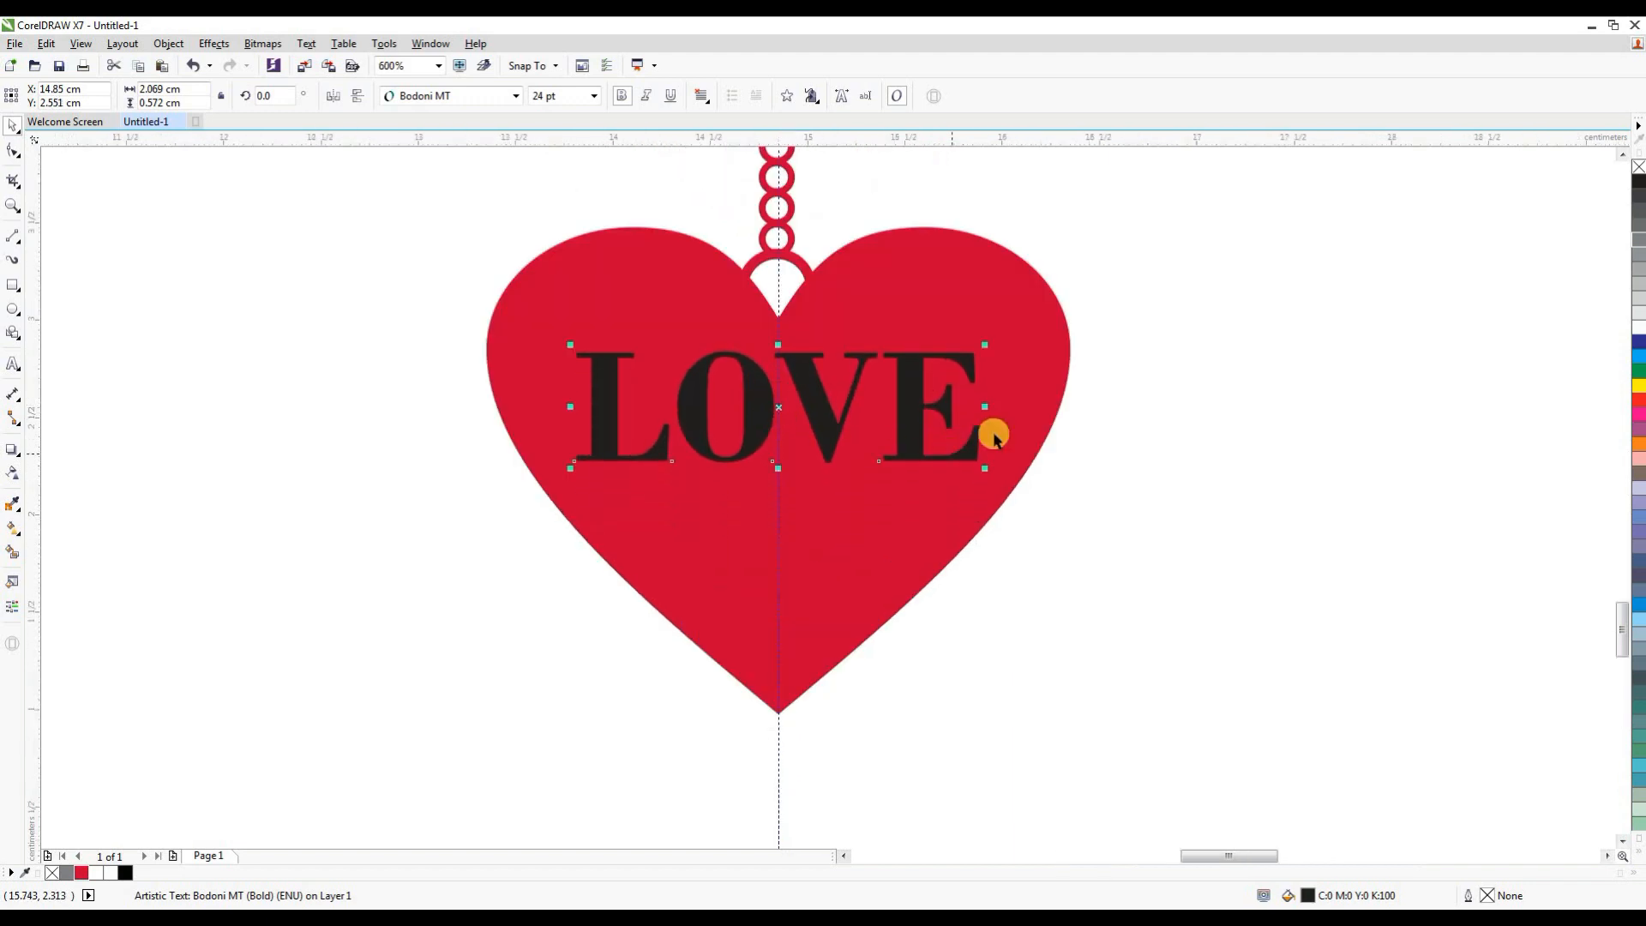
drag(986, 405, 1011, 406)
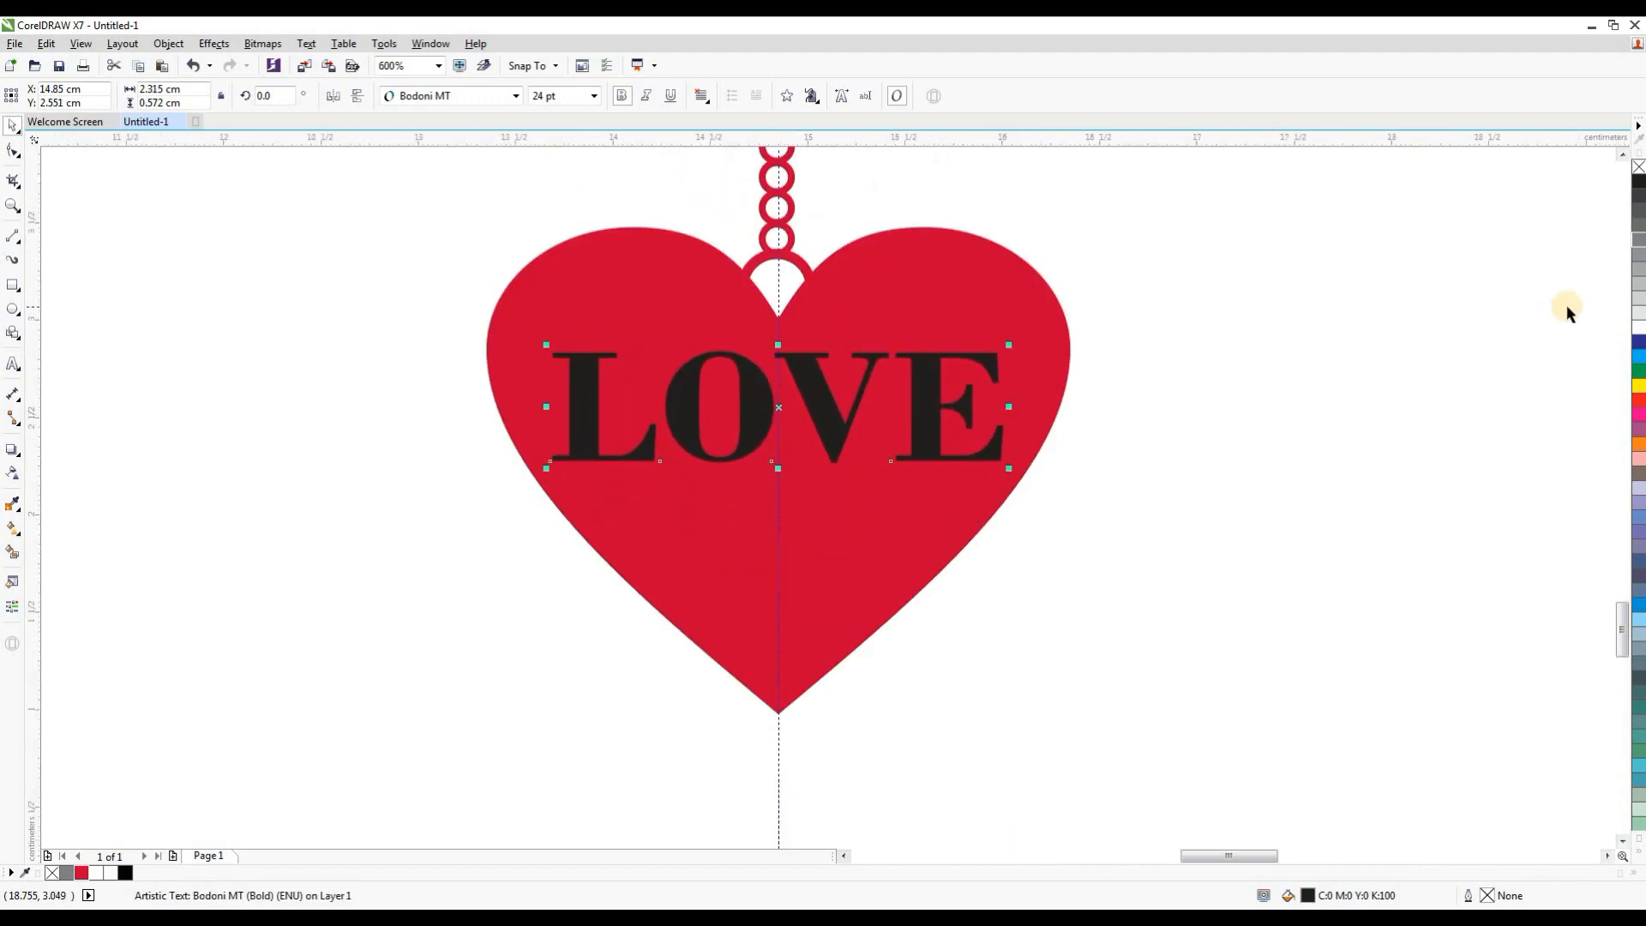
click(1639, 329)
key(Escape)
Step: Add the artistic text "Forever" beside the hanging heart and set its font to Austyke
scroll(884, 443, down, 1)
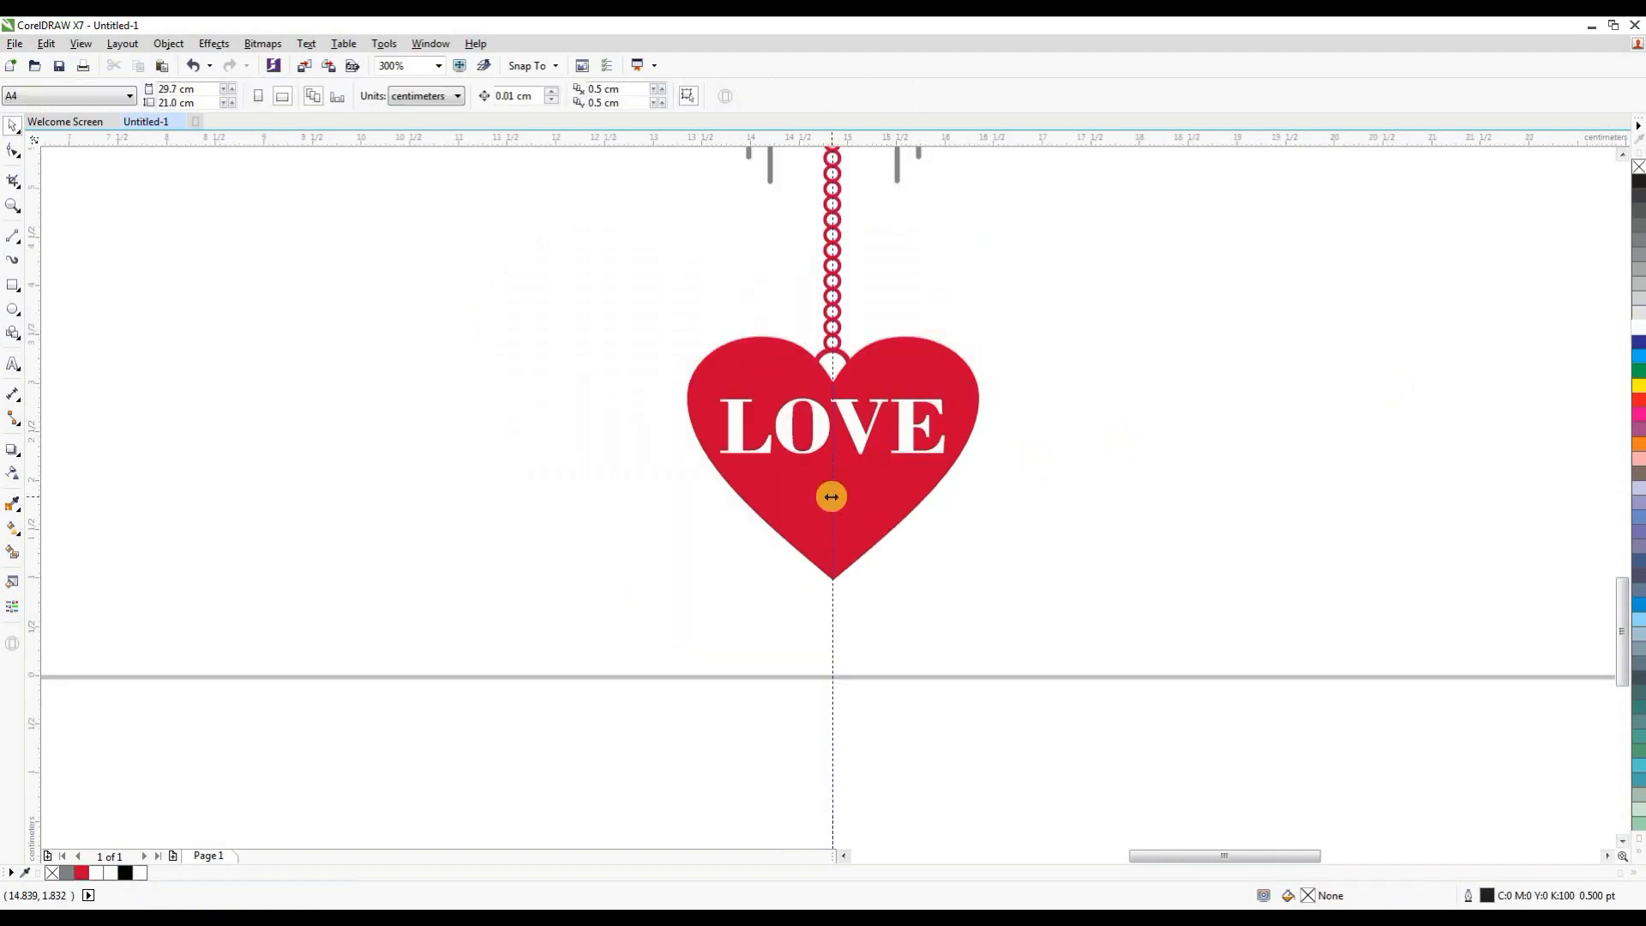
click(10, 366)
click(168, 471)
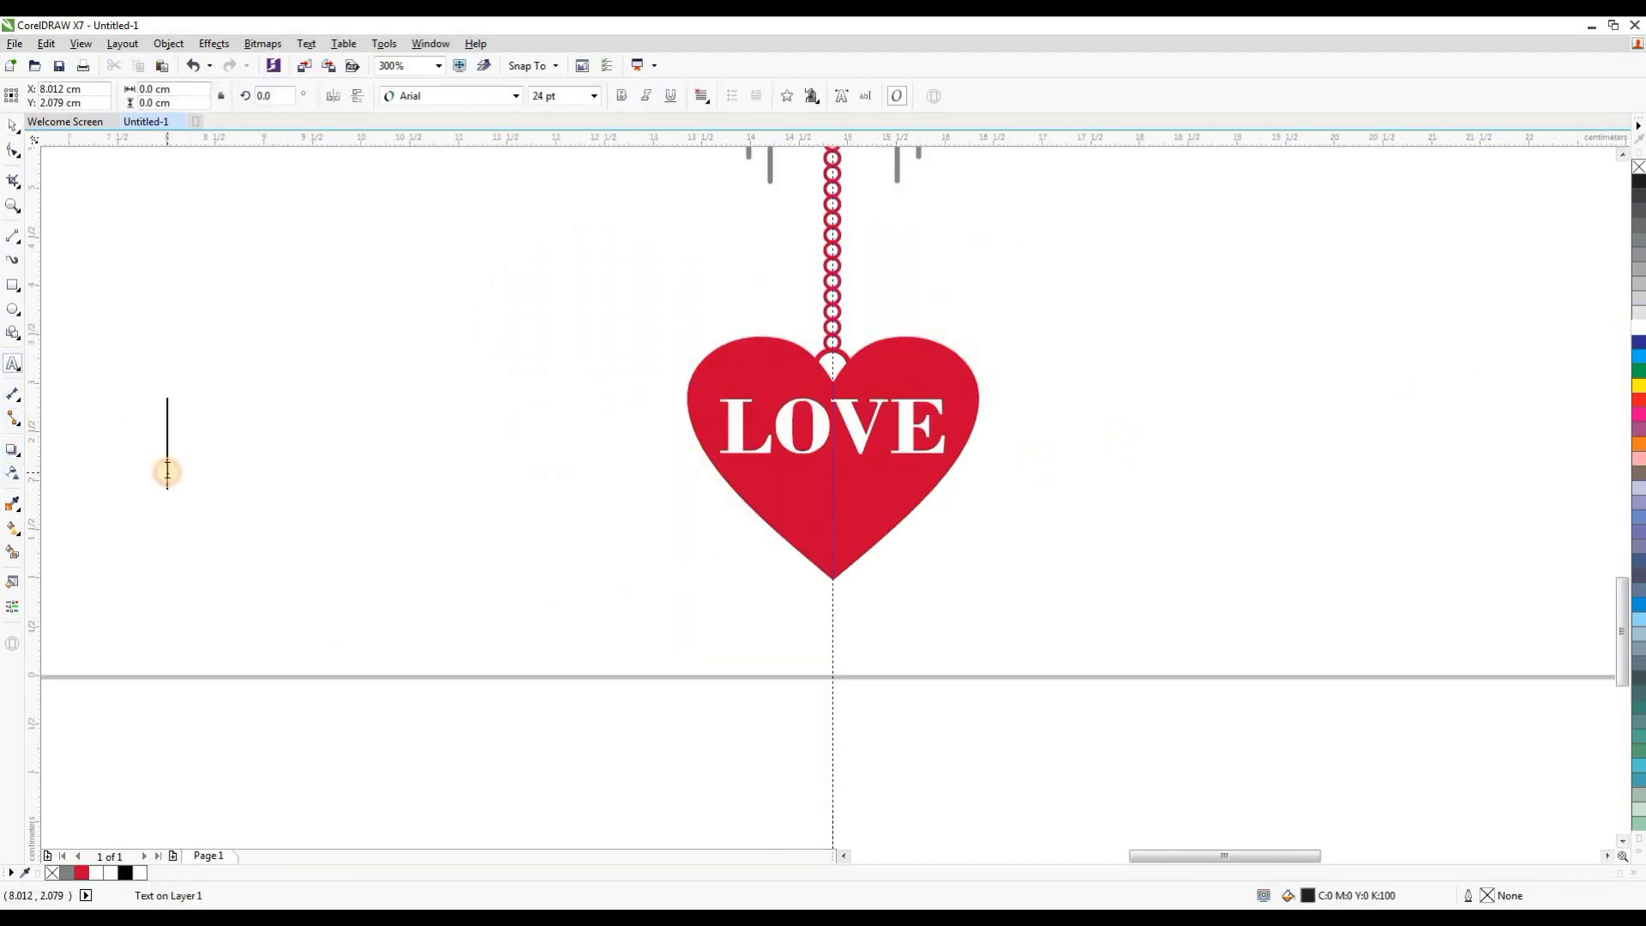
text(f)
key(BackSpace)
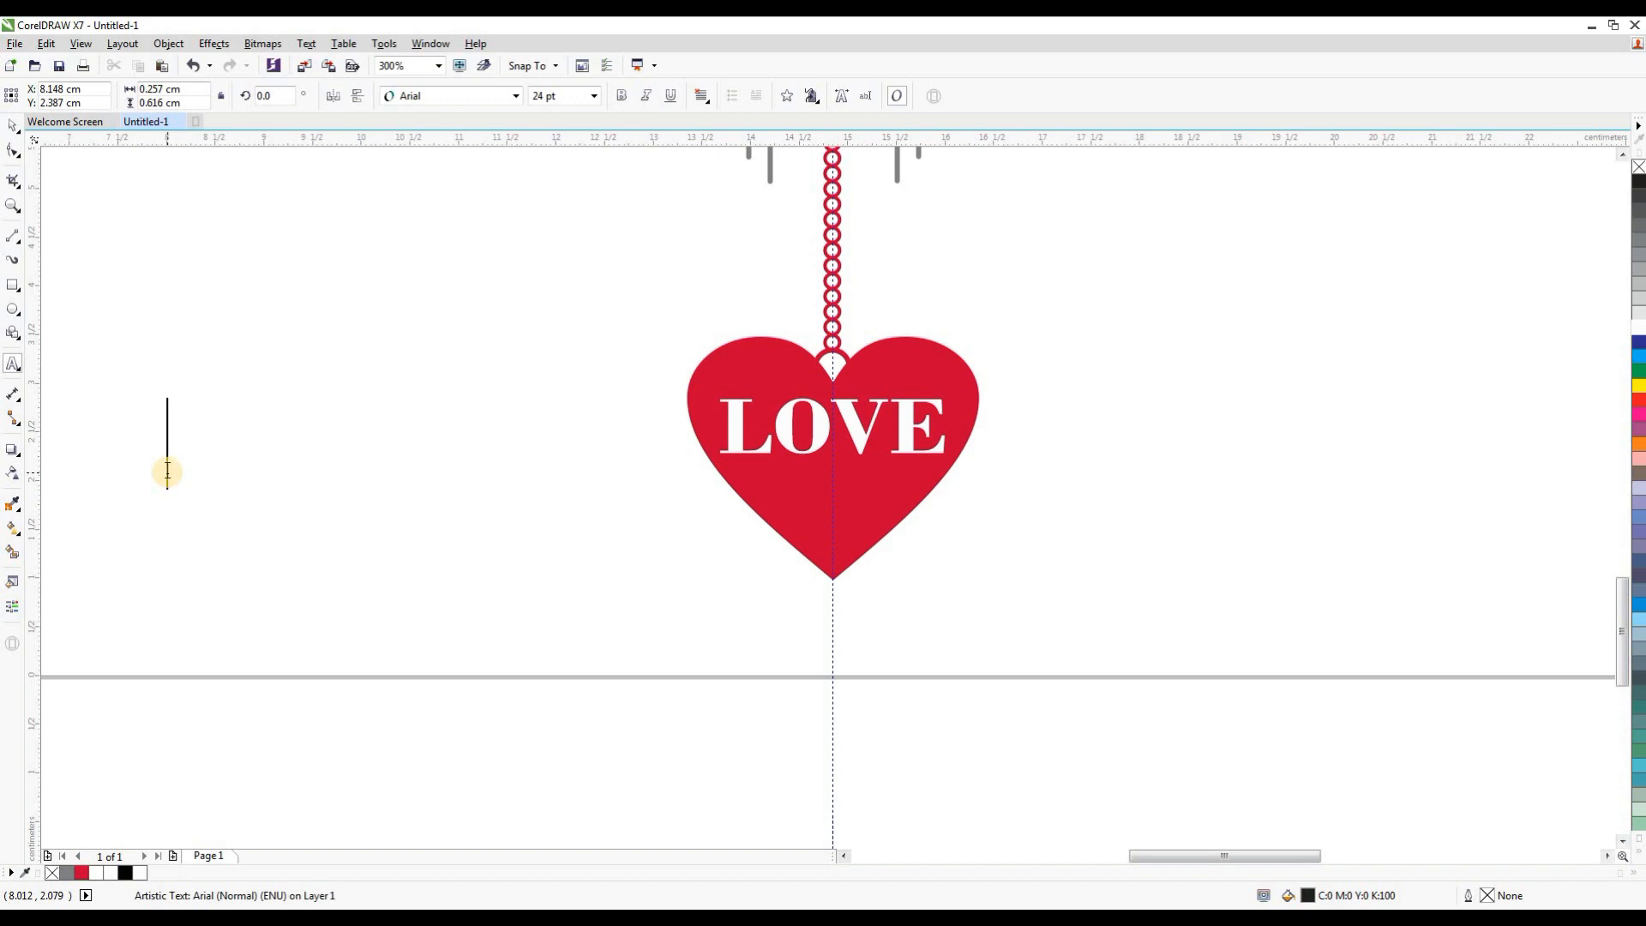
text(Fore)
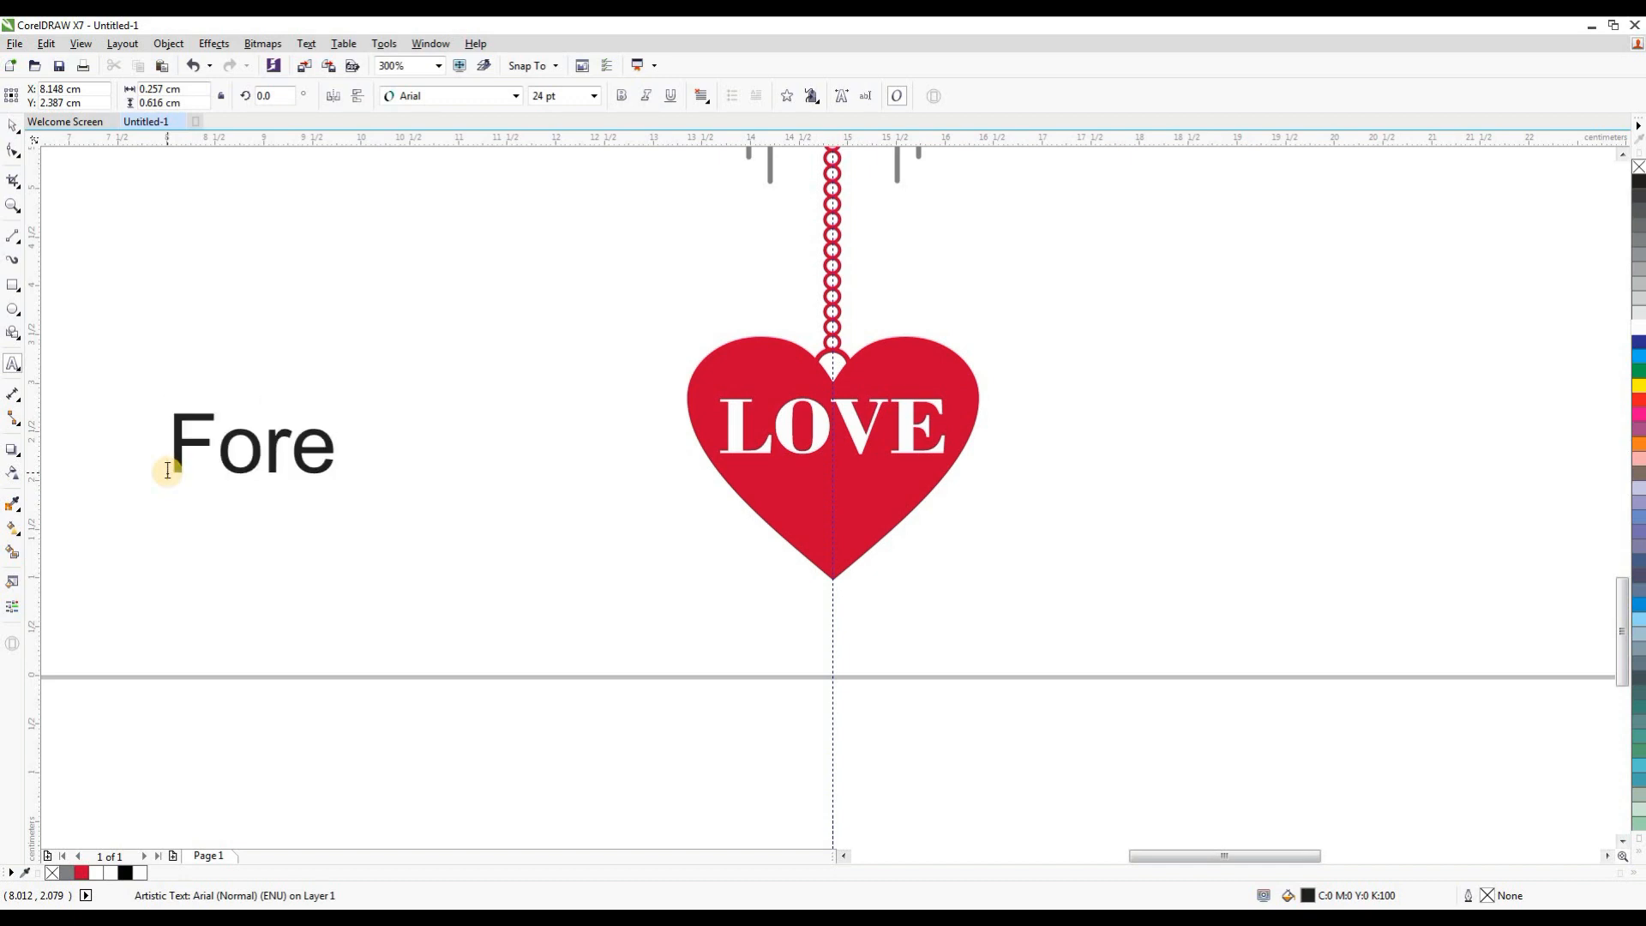
text(ver)
click(13, 124)
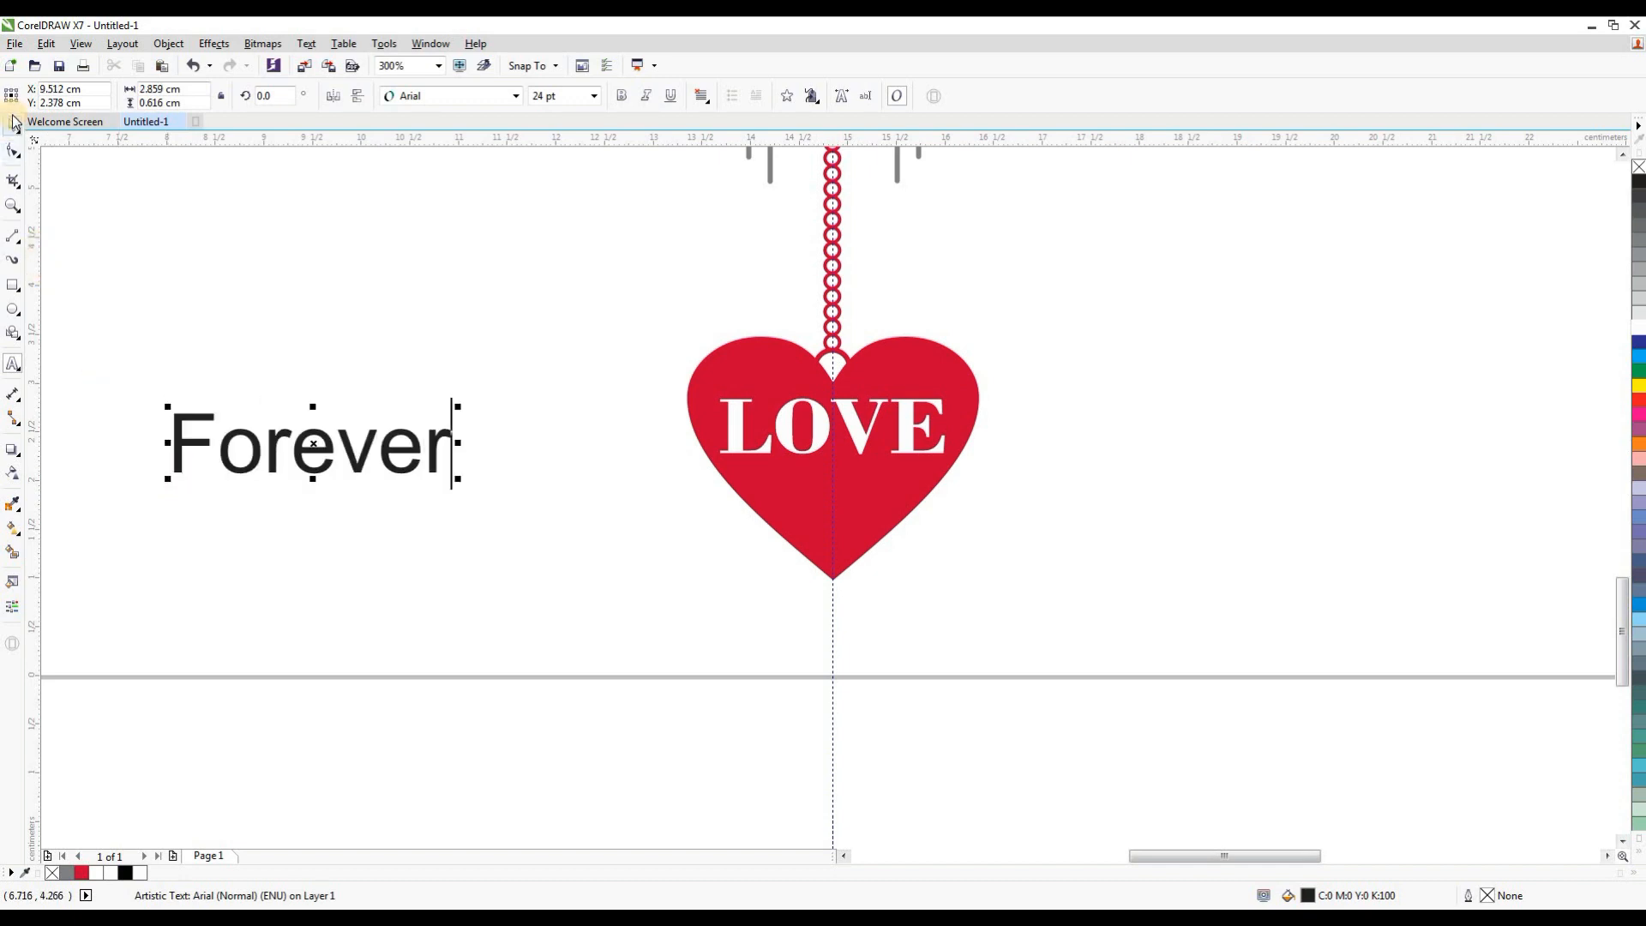
scroll(647, 442, down, 1)
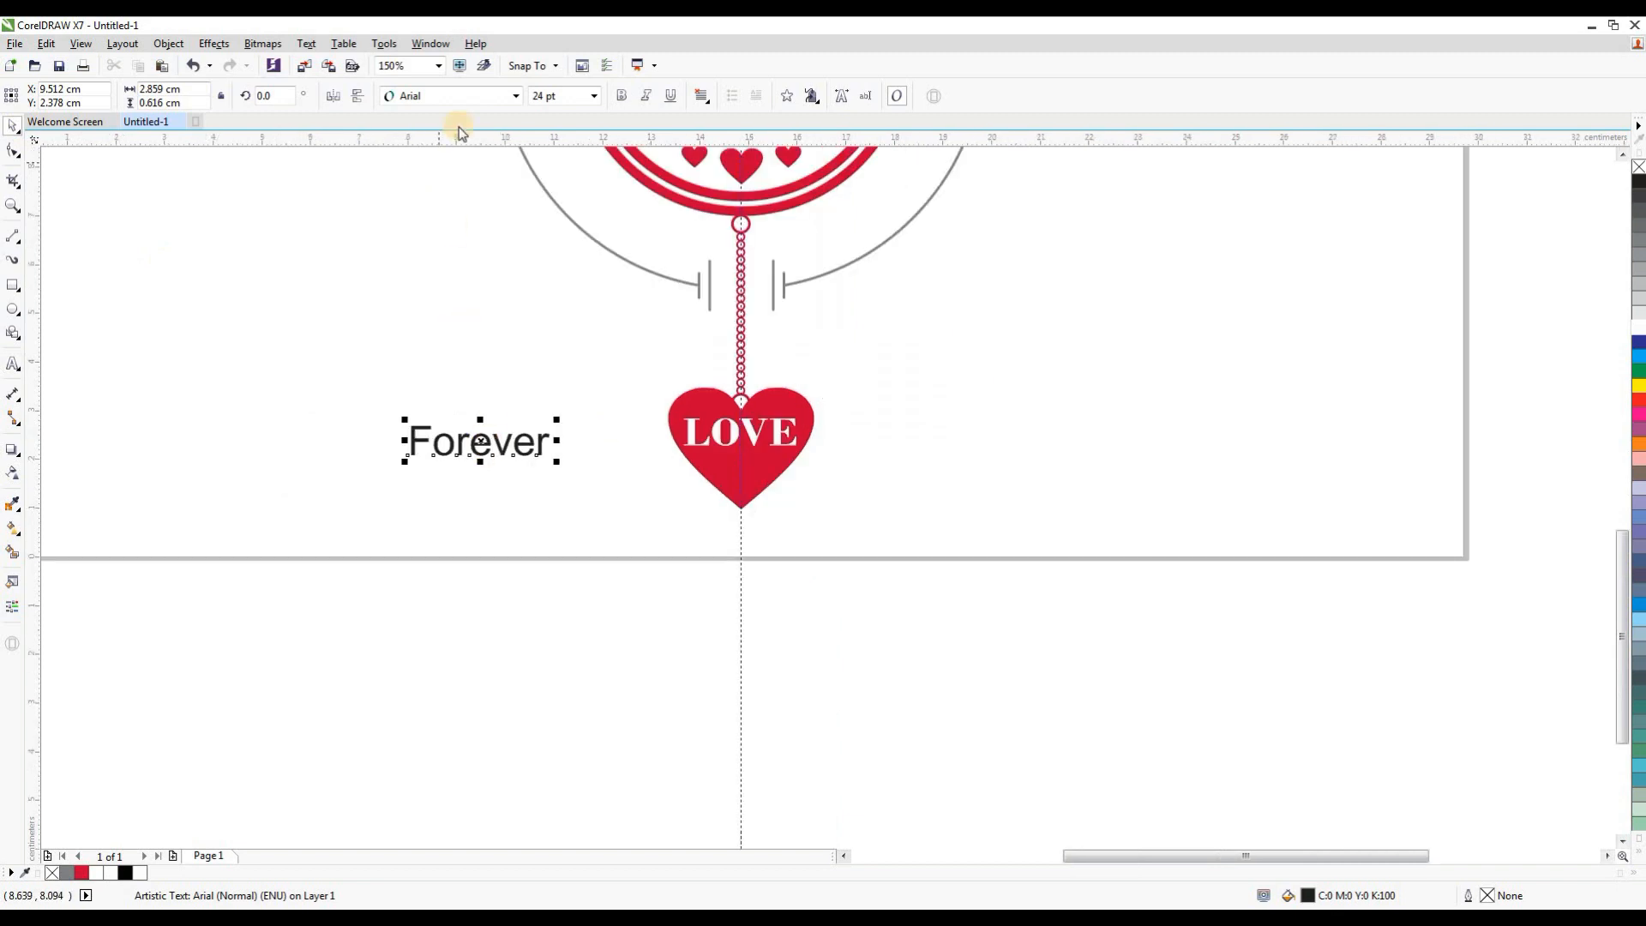
click(461, 96)
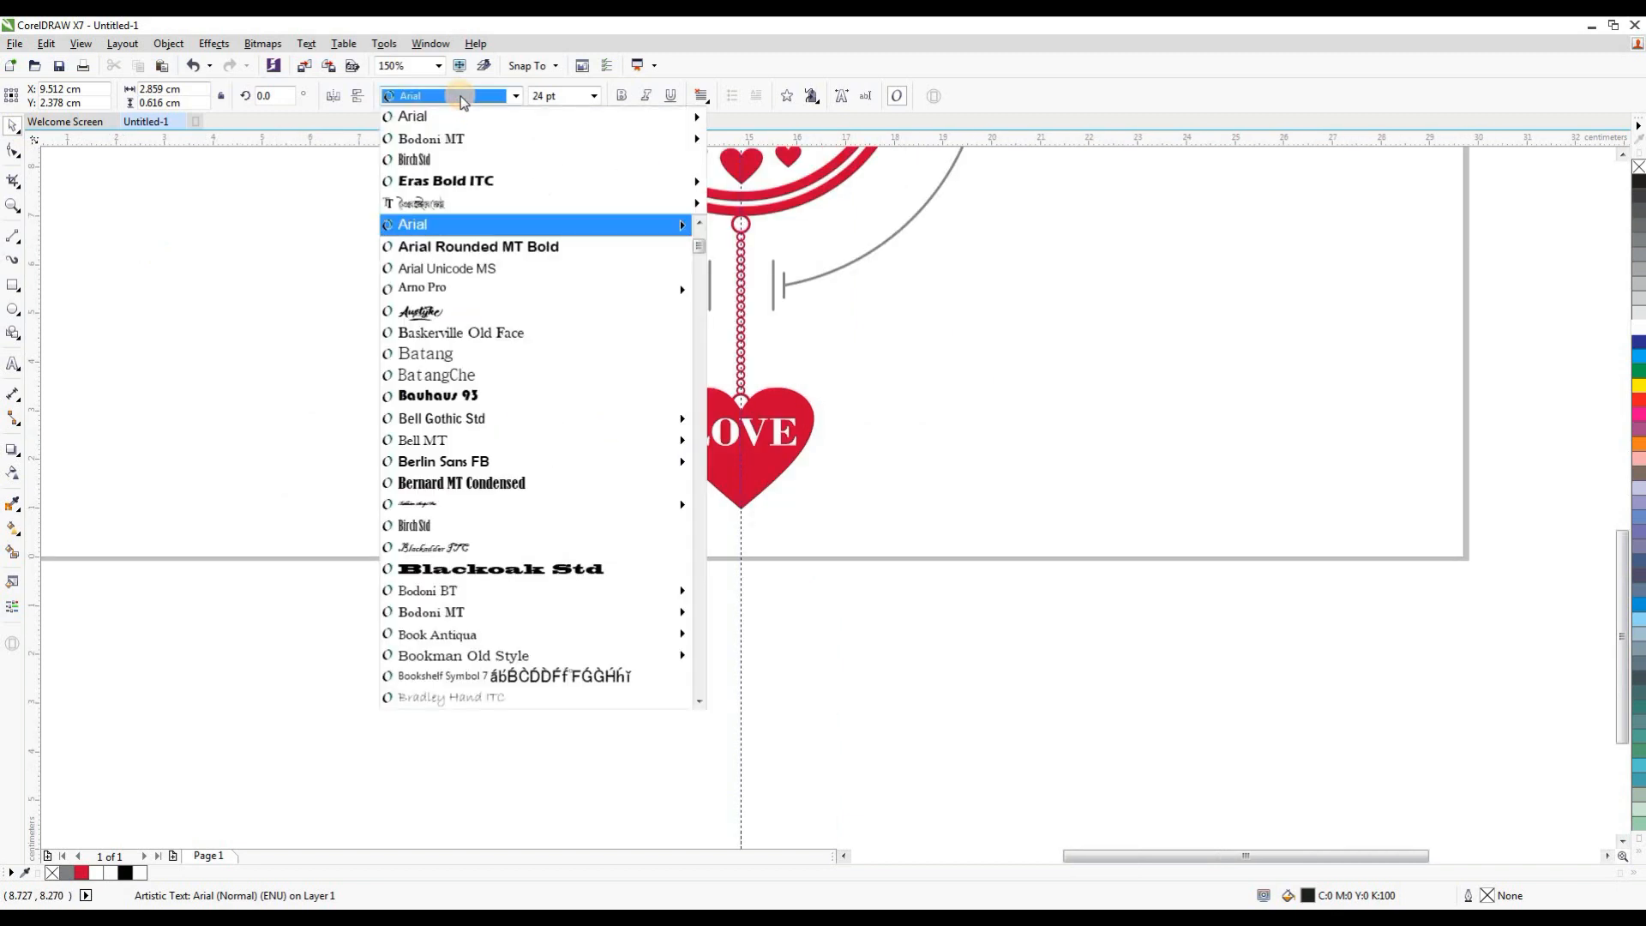
click(434, 325)
Step: Move "Forever" onto the heart below "LOVE" and scale it down to about 1.6 cm wide
scroll(724, 465, up, 1)
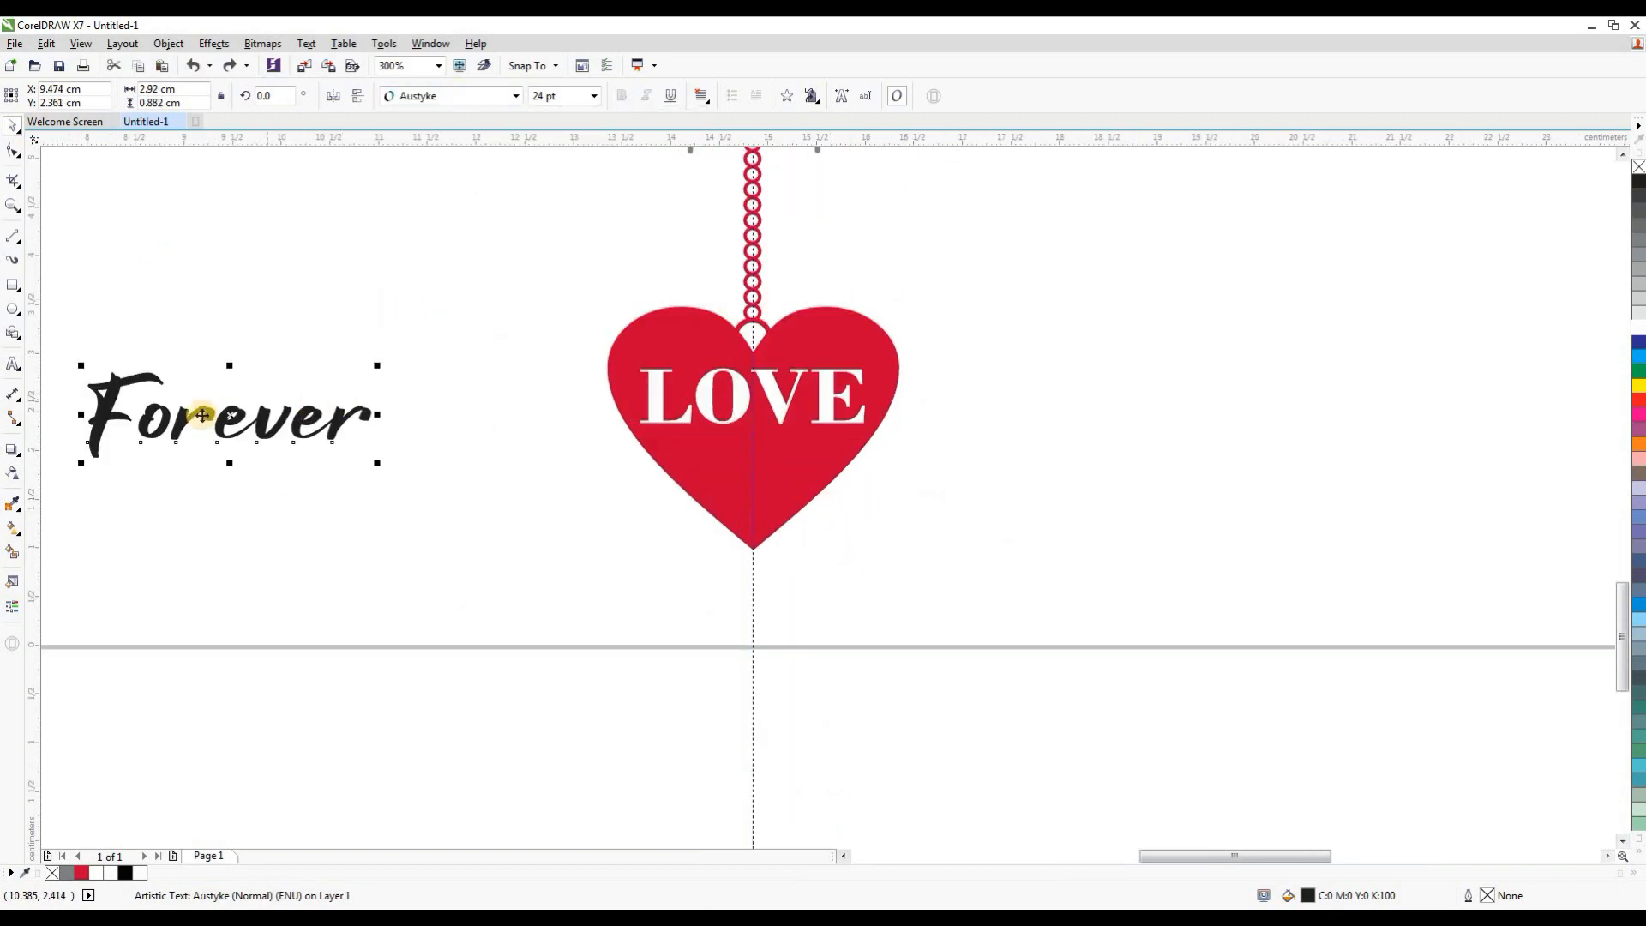
drag(235, 414, 858, 493)
drag(1003, 545, 868, 499)
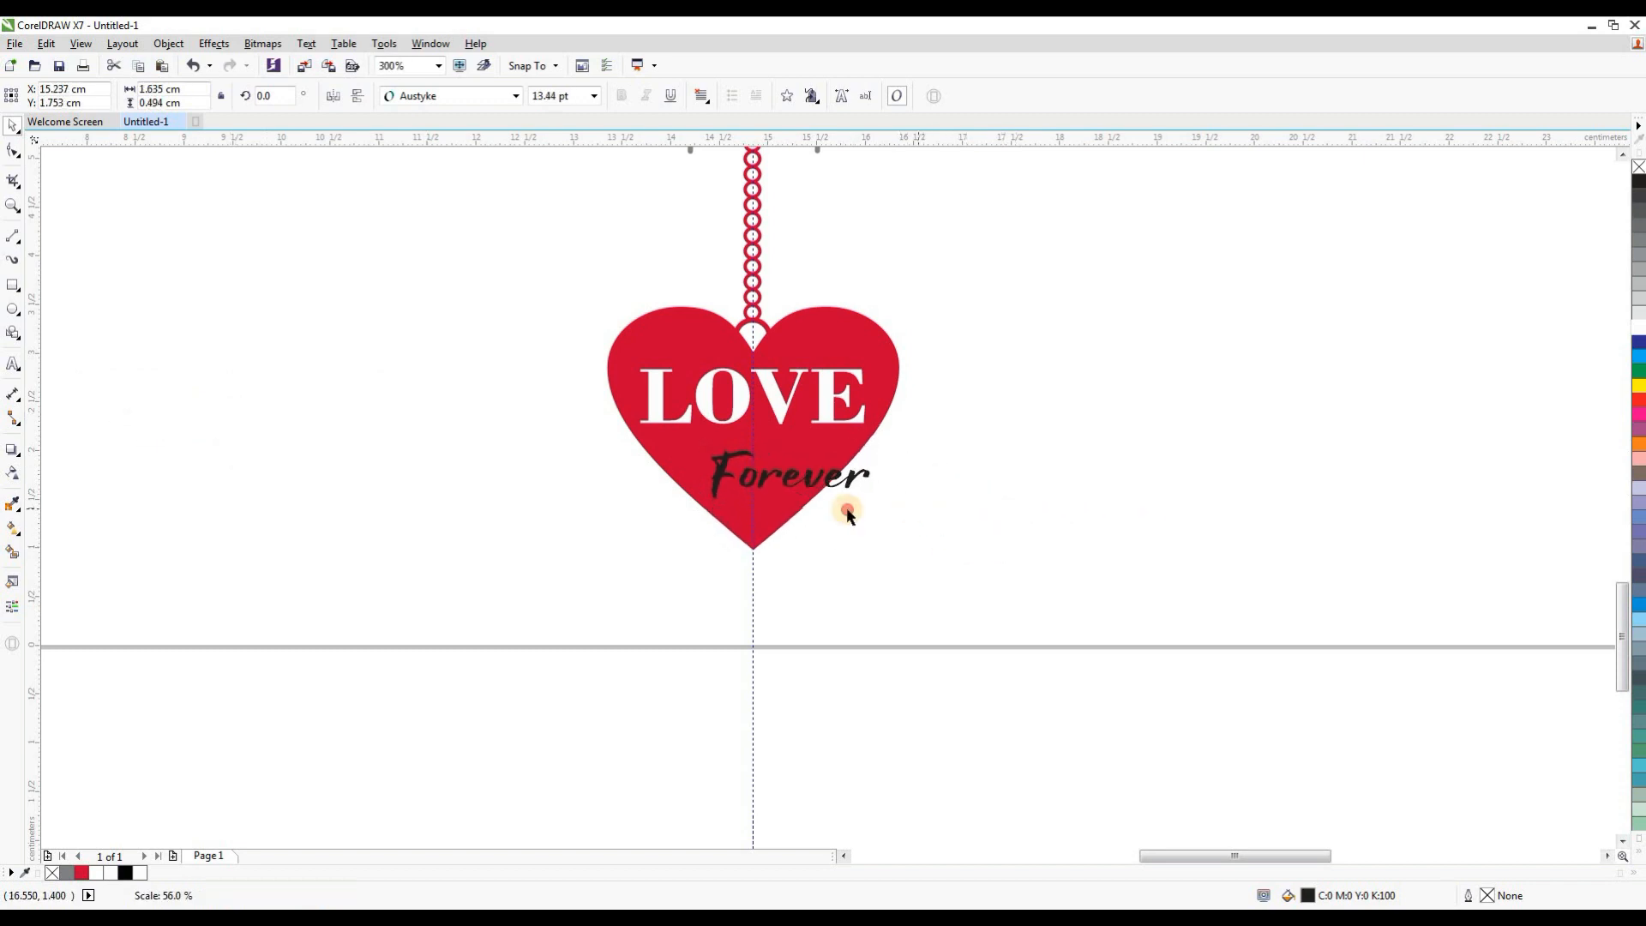
scroll(804, 498, up, 2)
drag(773, 448, 762, 441)
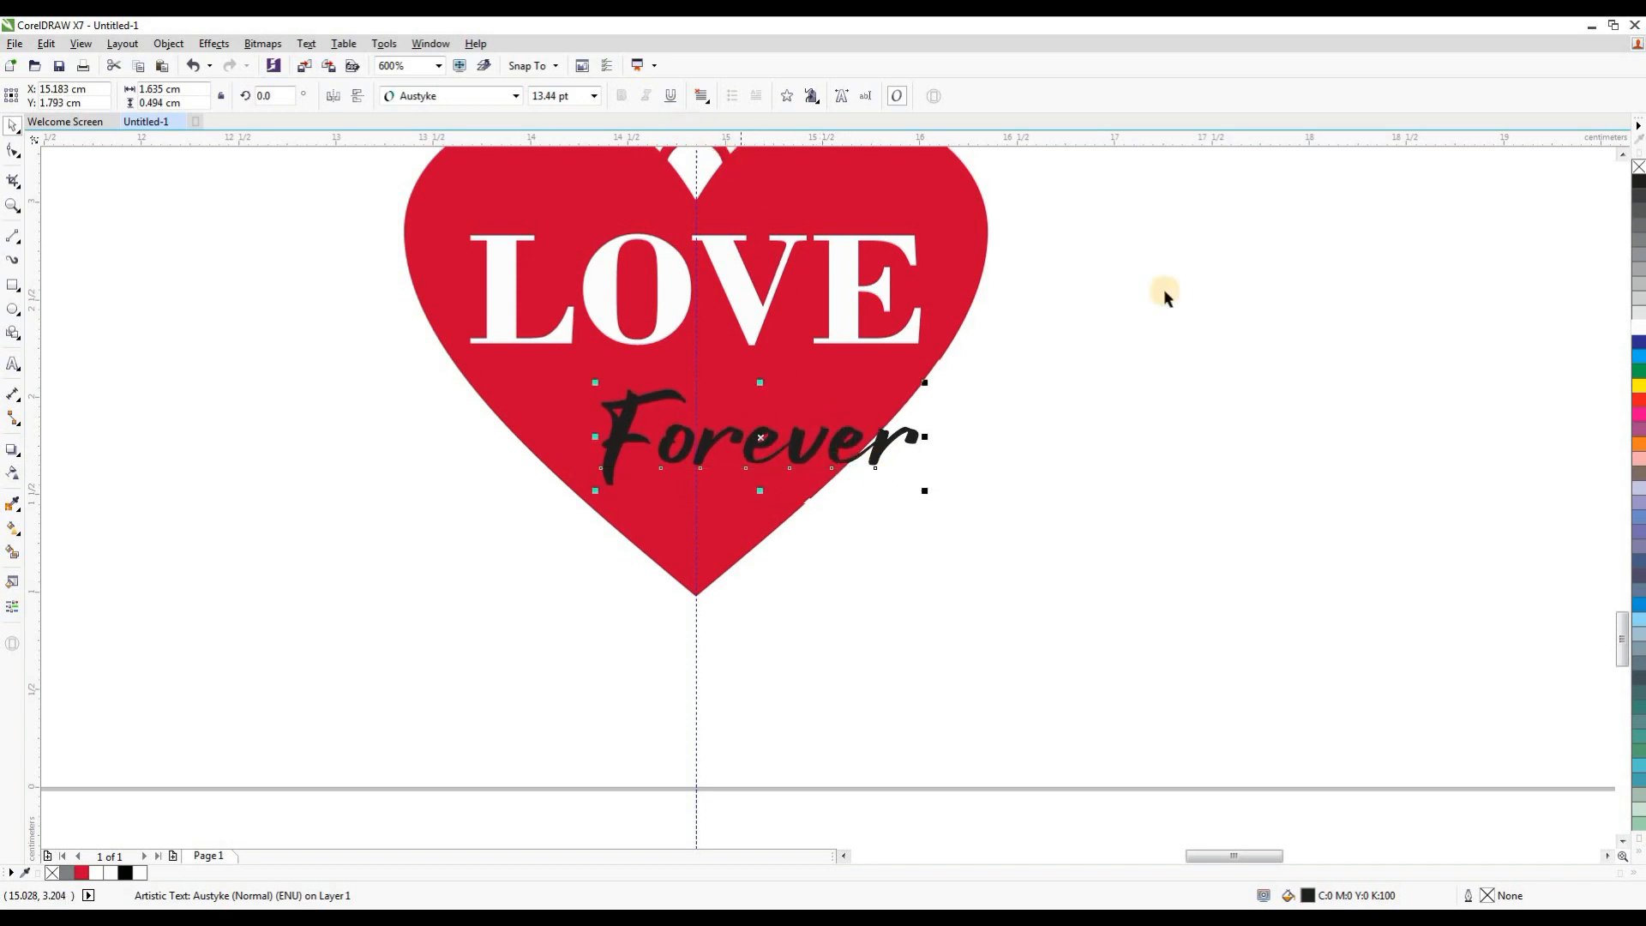
Step: Rotate "Forever" by 18 degrees and fit it inside the heart below "LOVE" with a white fill
drag(576, 96, 536, 97)
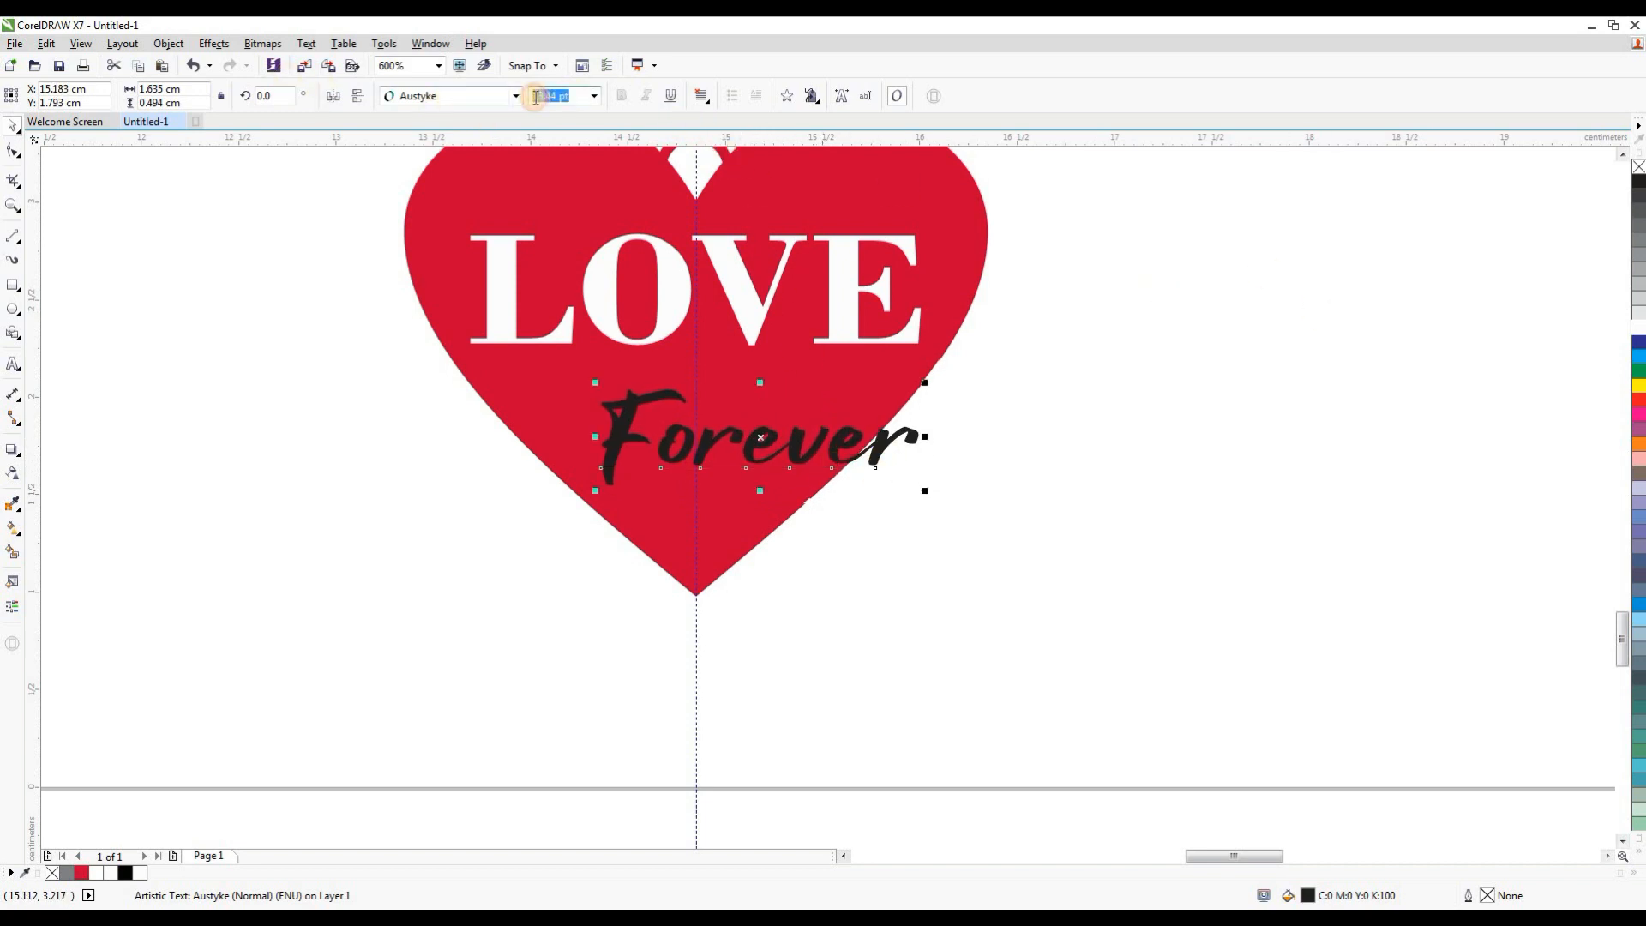
click(265, 303)
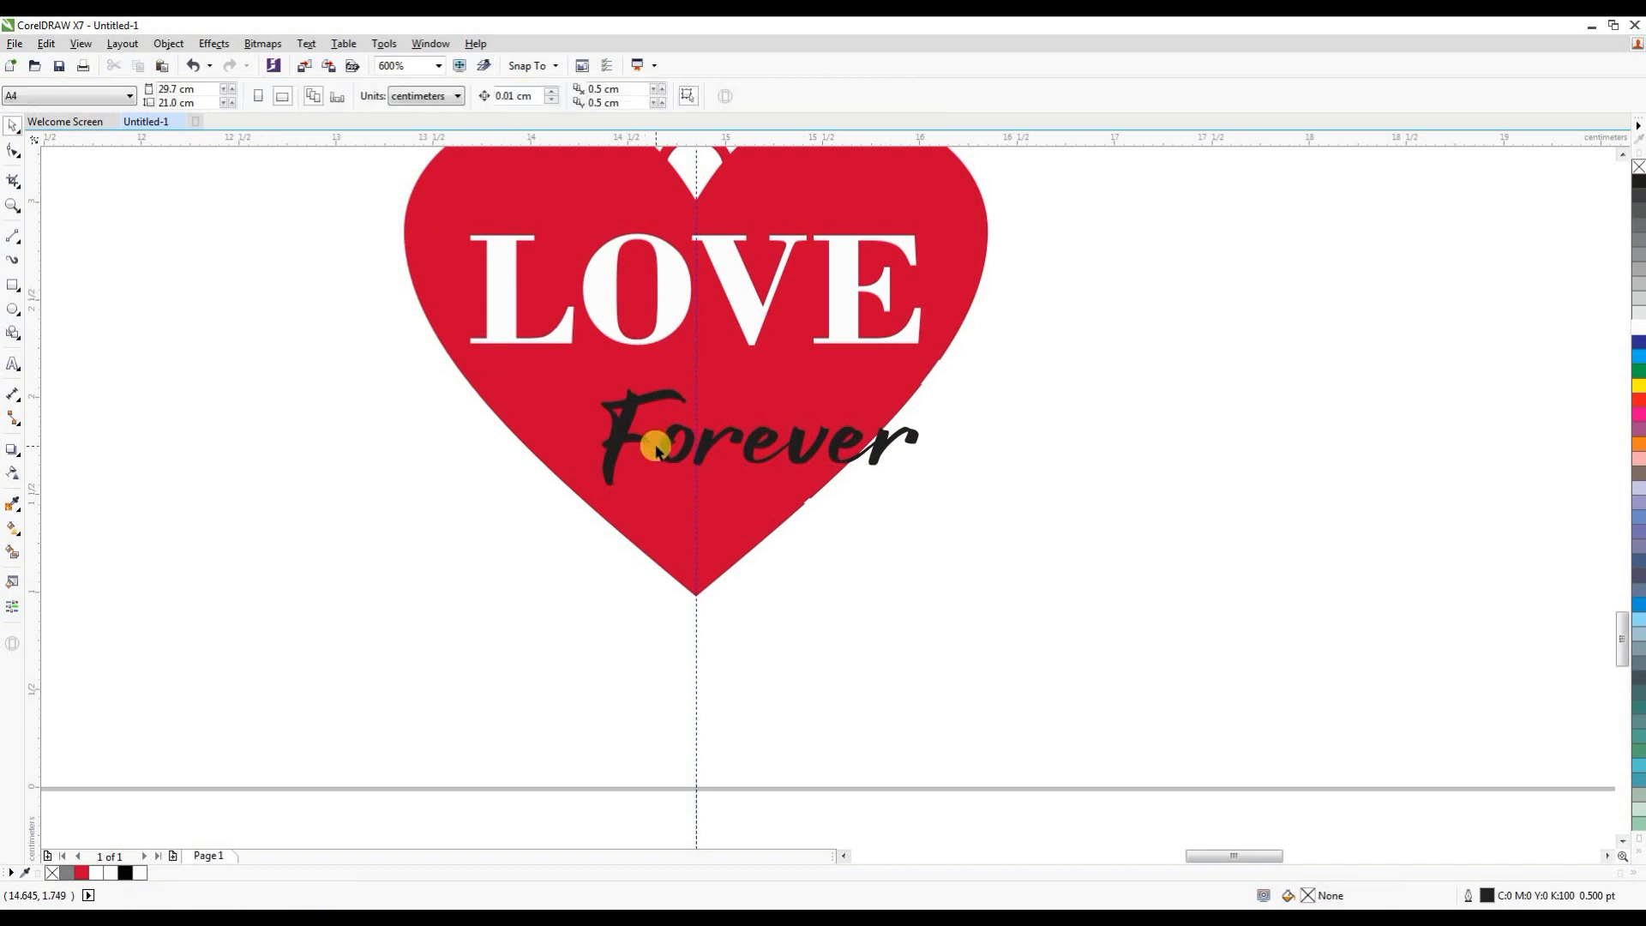
click(659, 446)
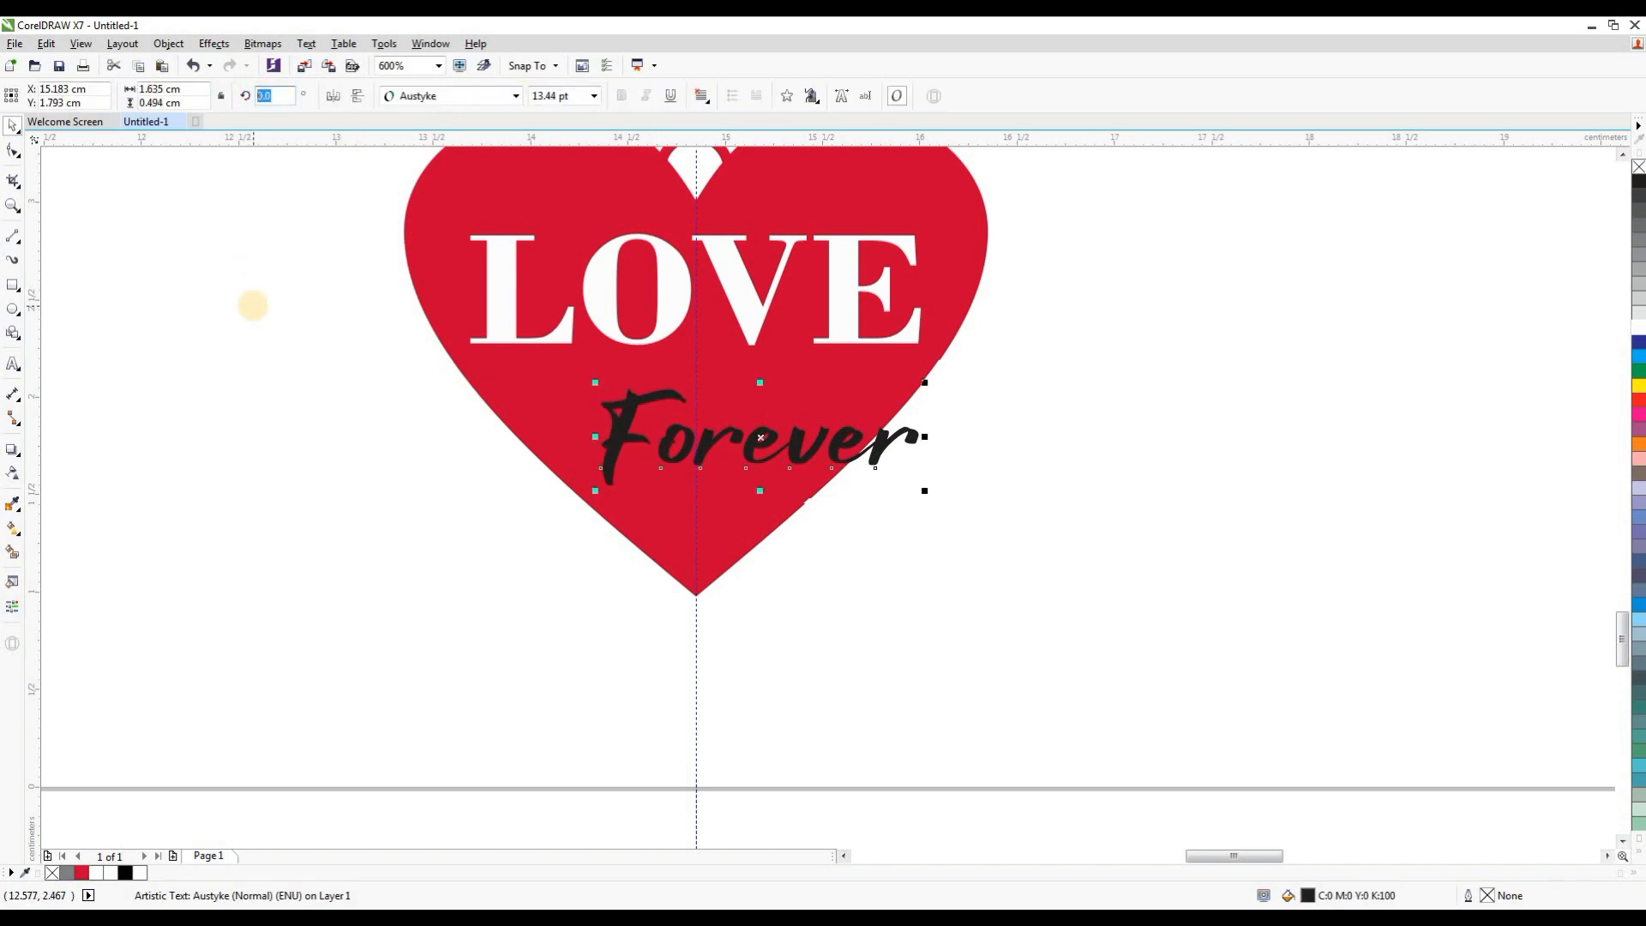
text(18)
key(Return)
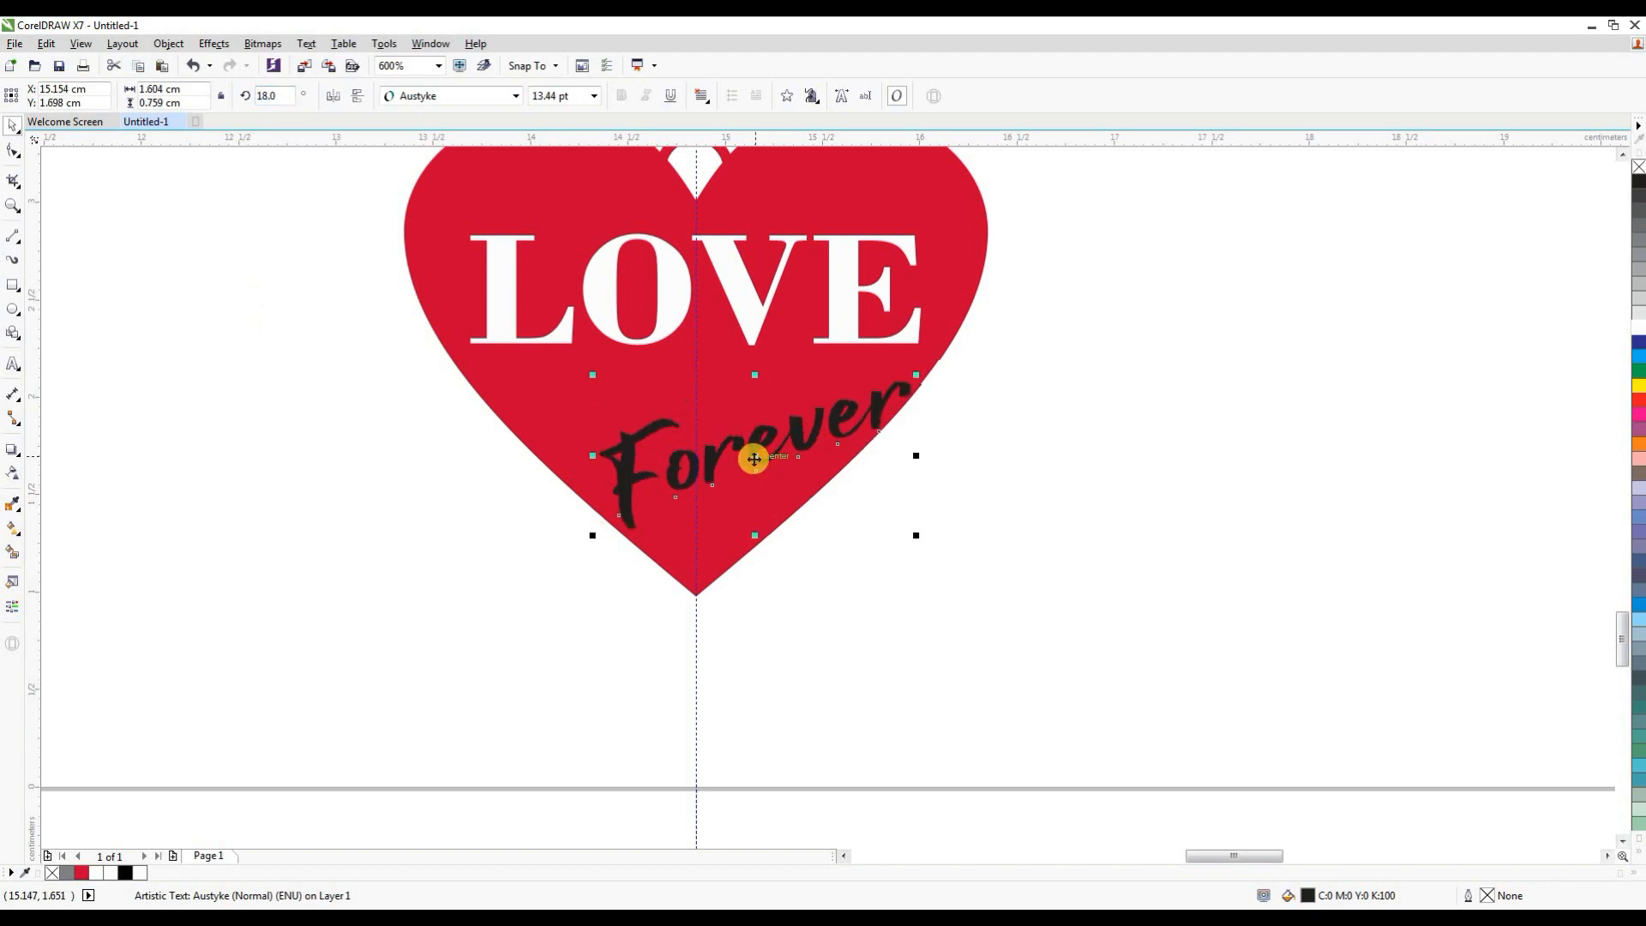
drag(754, 459, 735, 434)
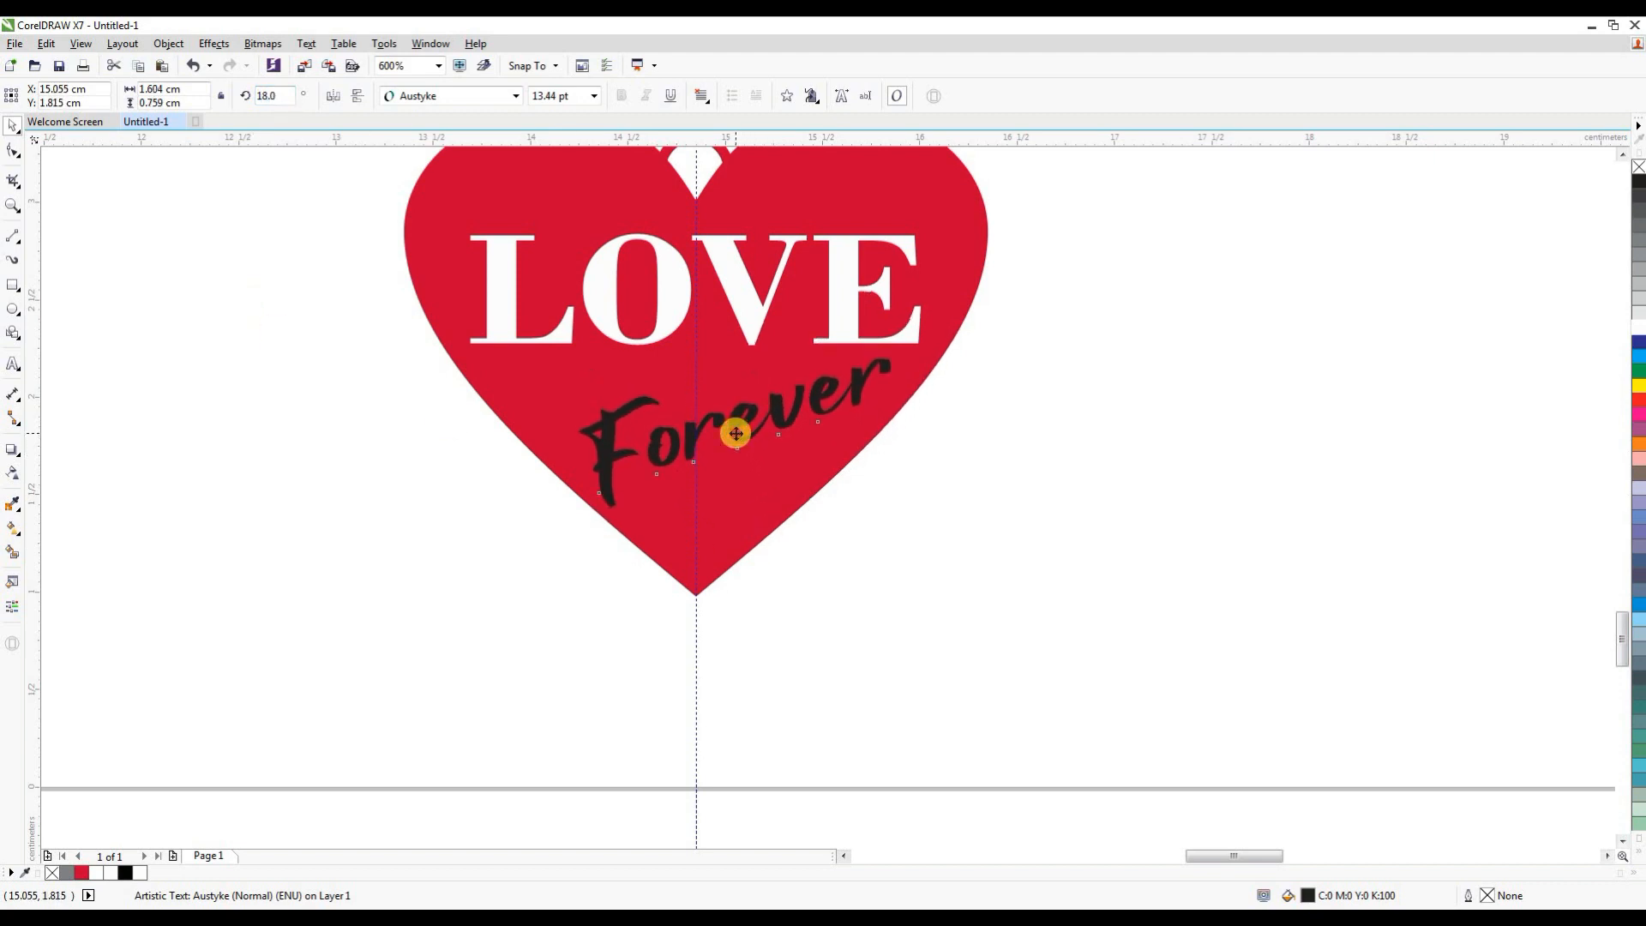
click(1638, 326)
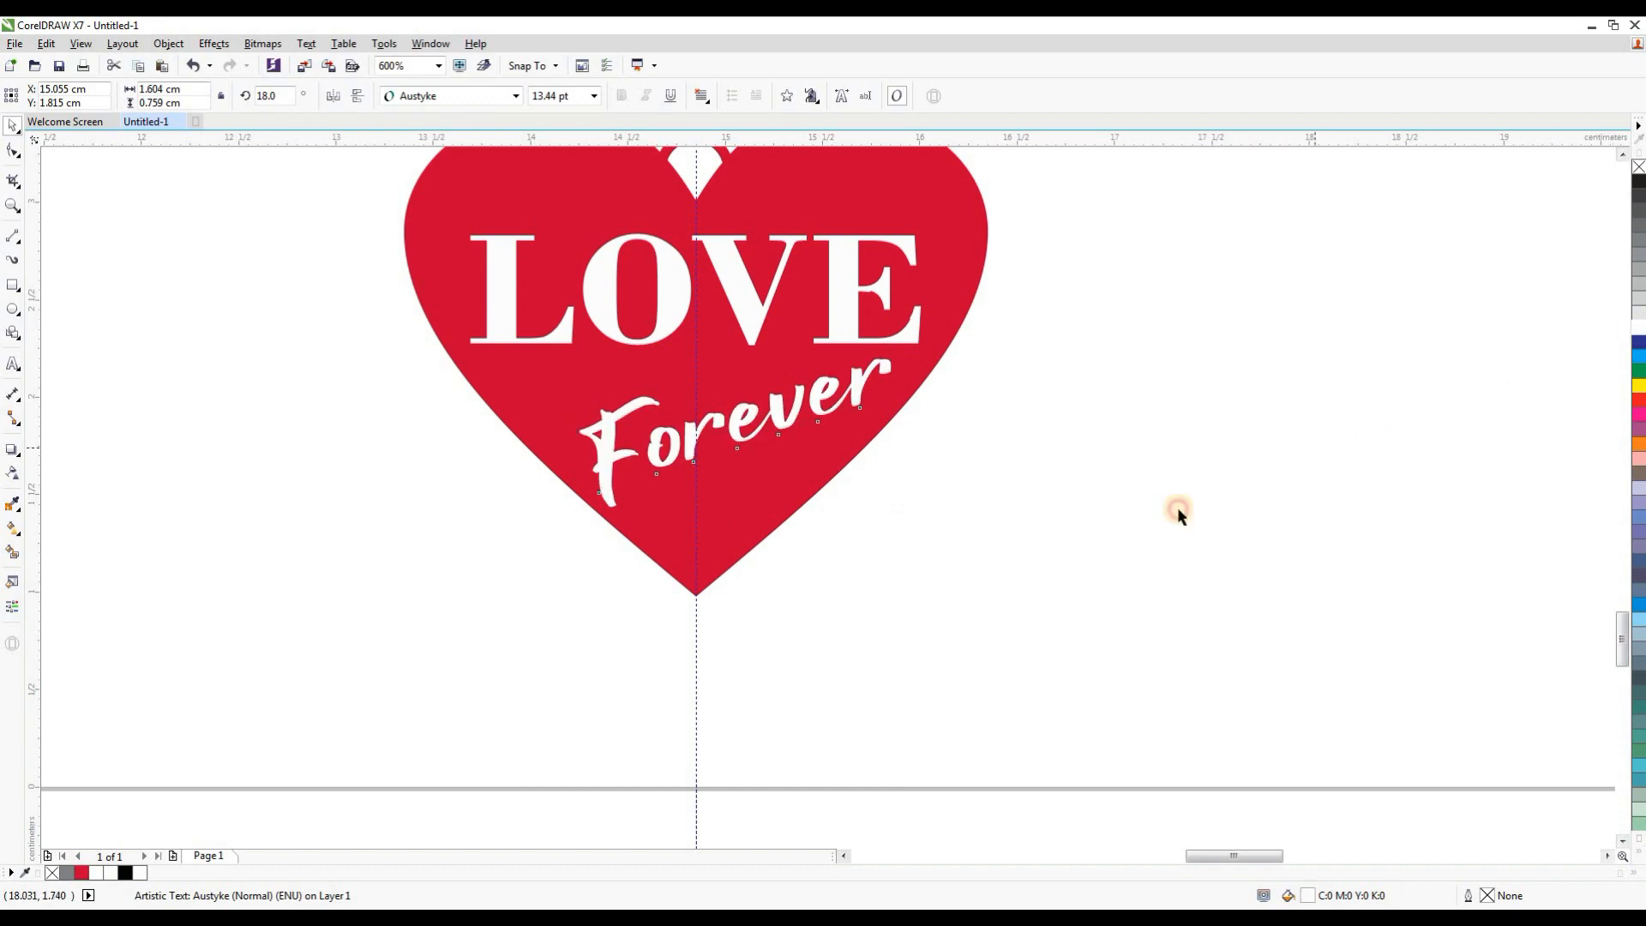
Step: Remove the outlines from the white rectangles behind "SPECIAL OFFER" and "UP TO 50% OFF"
click(1178, 512)
scroll(1012, 587, down, 2)
scroll(734, 557, down, 2)
scroll(911, 477, up, 2)
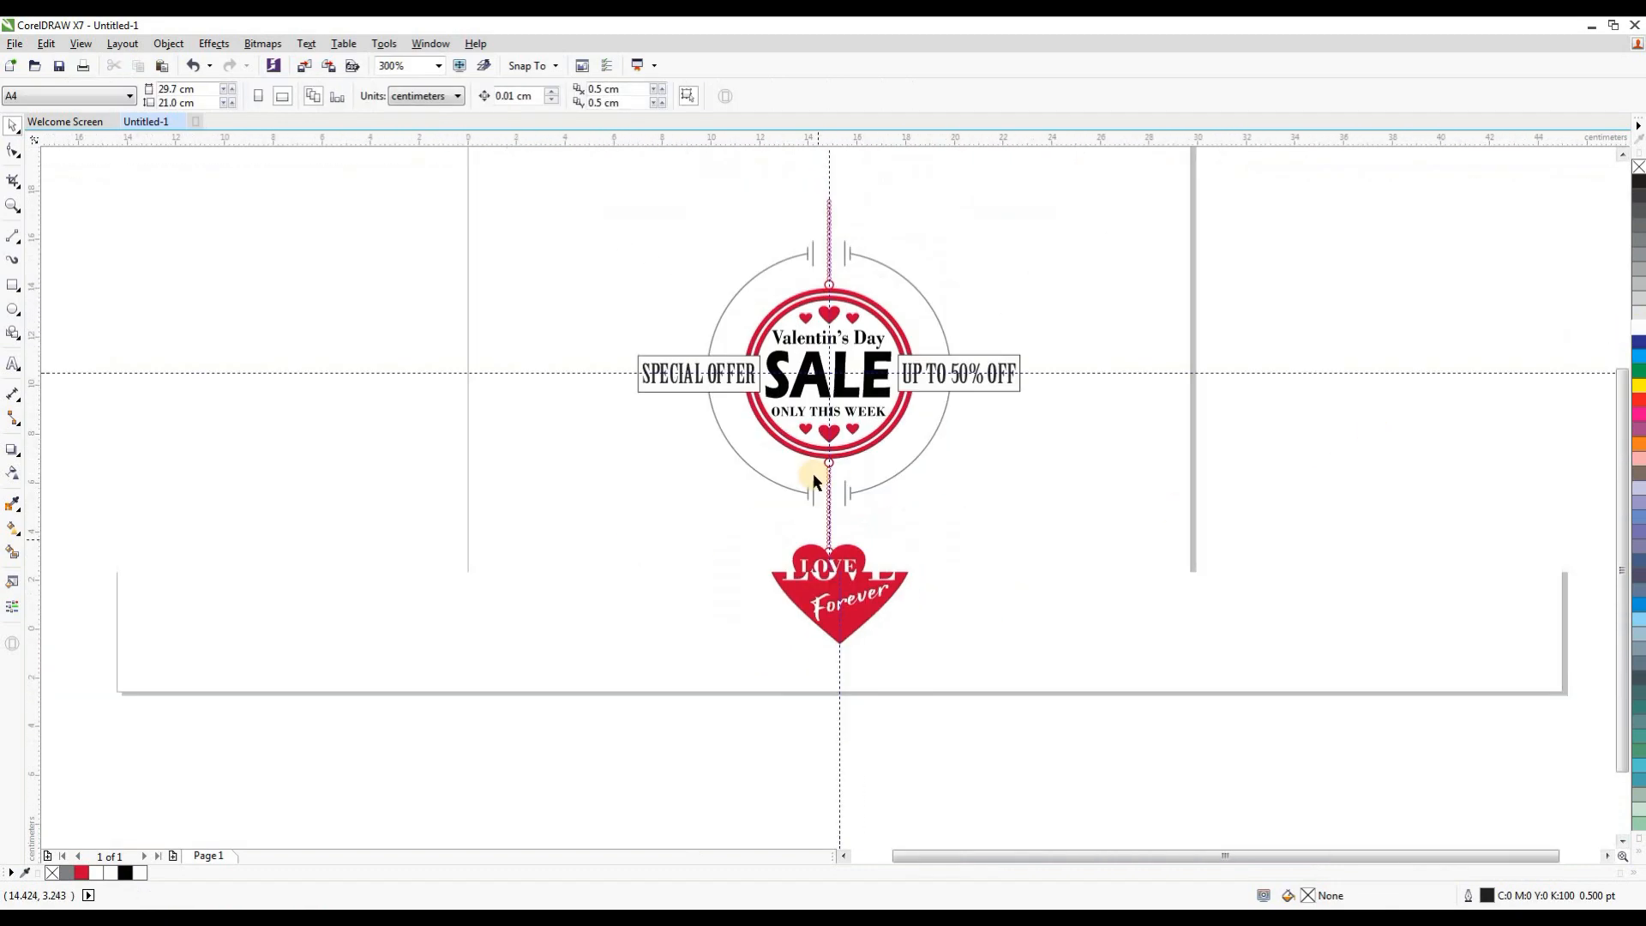
click(527, 334)
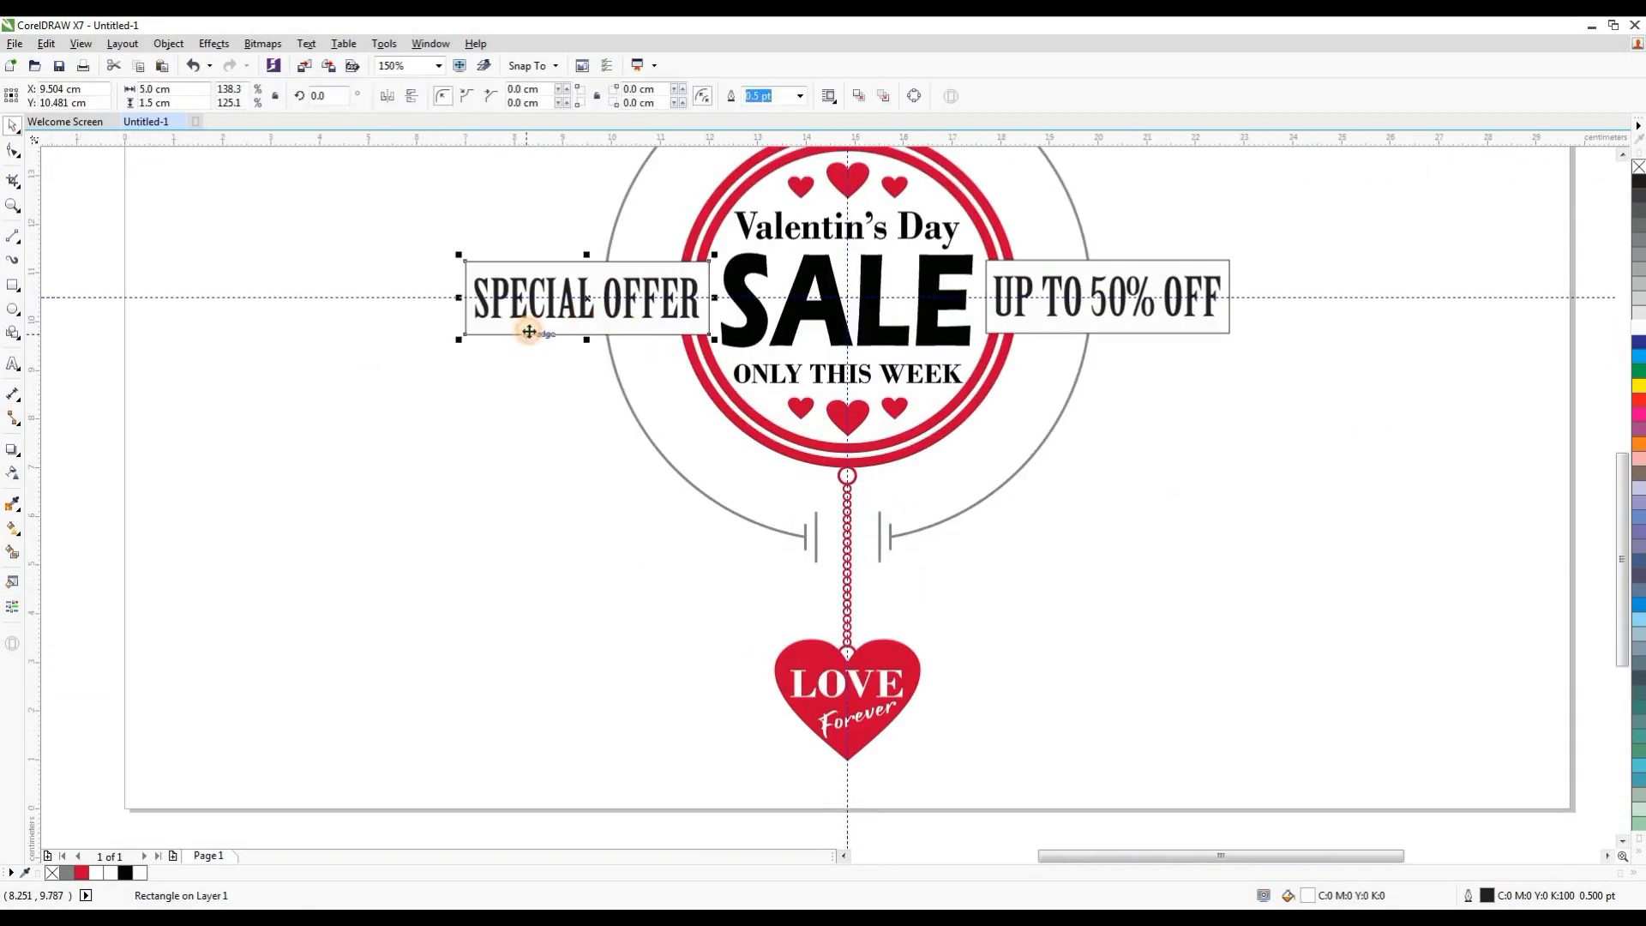
shift+click(1176, 324)
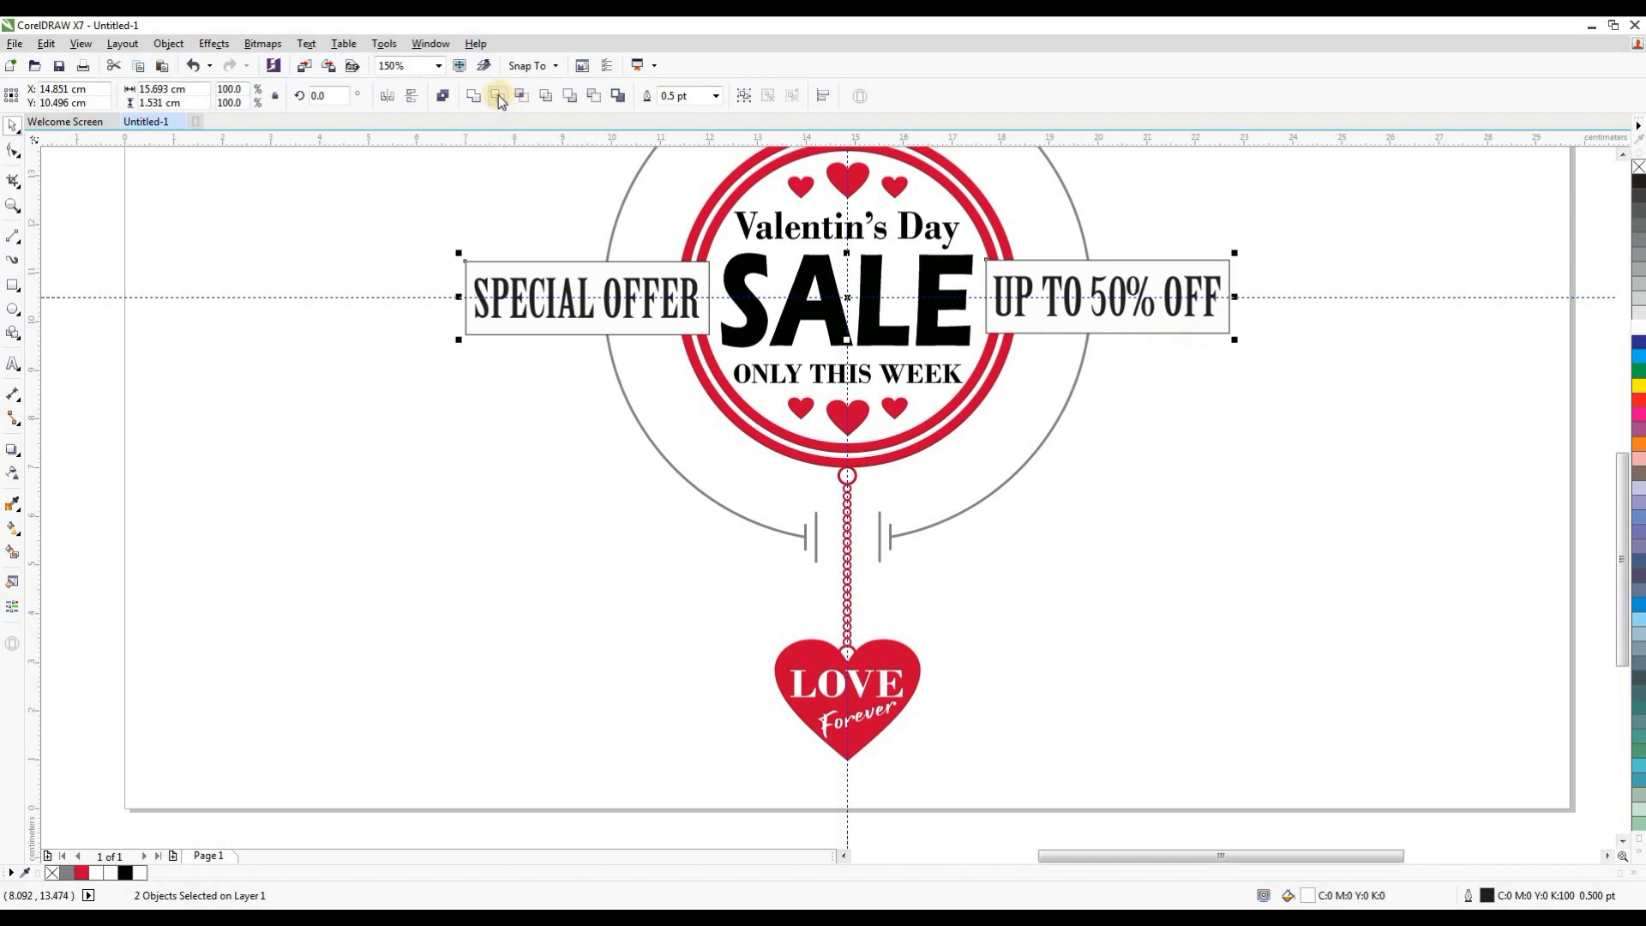
click(716, 96)
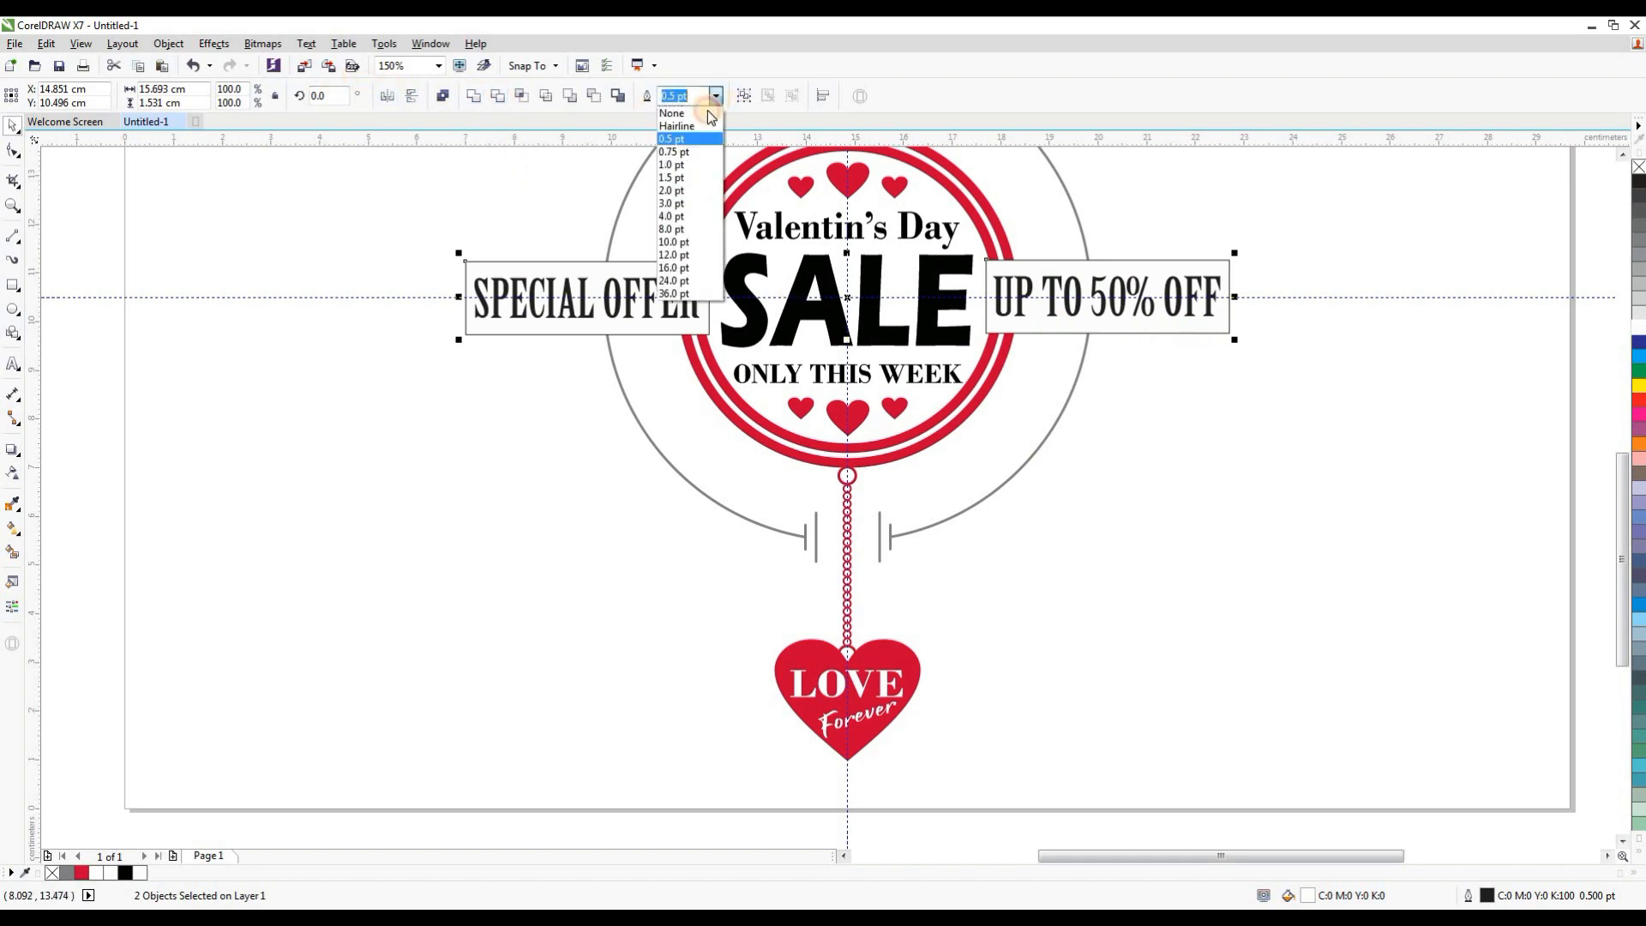
click(686, 114)
click(581, 519)
Step: Add a page-sized 29.7 × 21 cm background rectangle behind the artwork, filled with 10% black and without an outline
scroll(583, 523, down, 1)
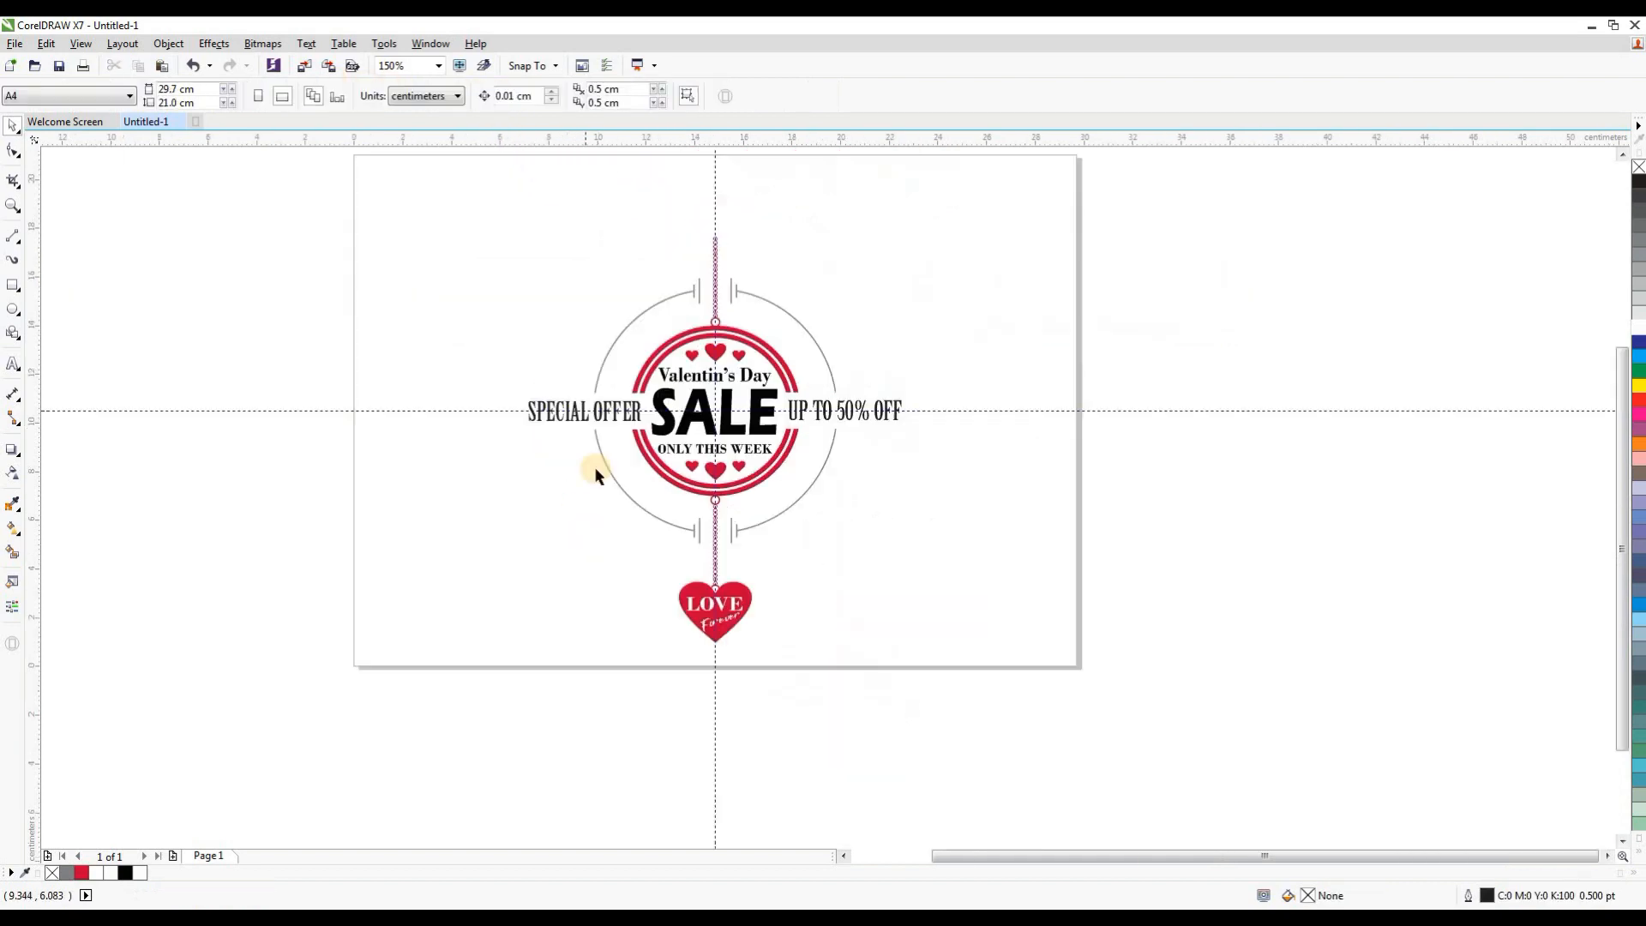
double_click(13, 284)
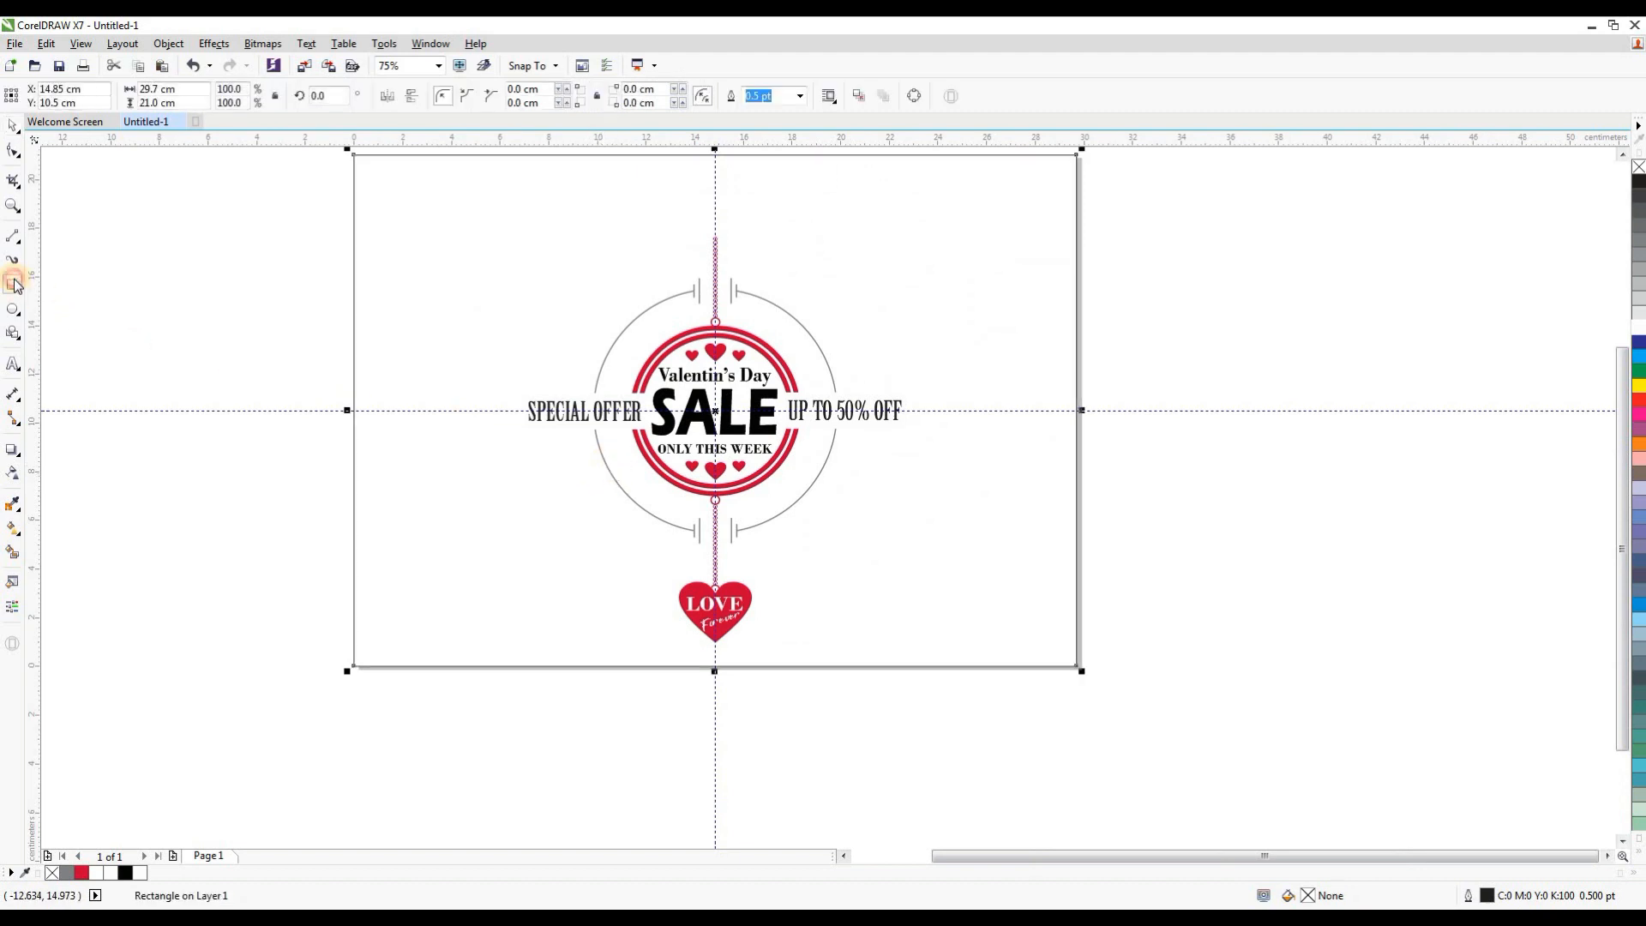
click(1635, 309)
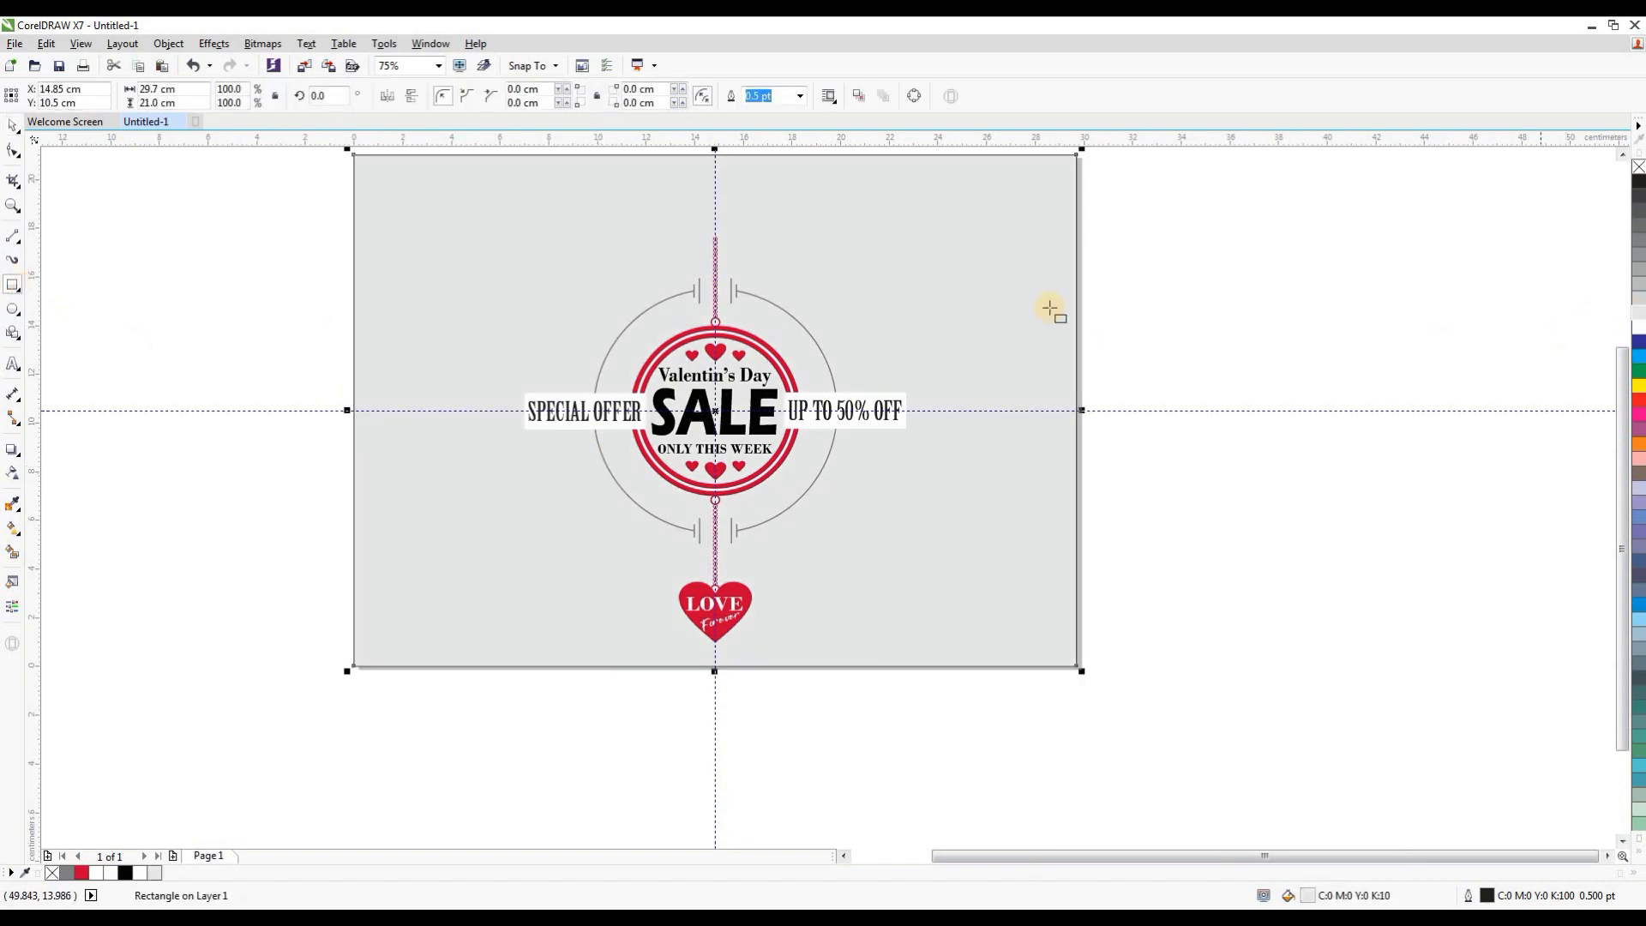
click(10, 128)
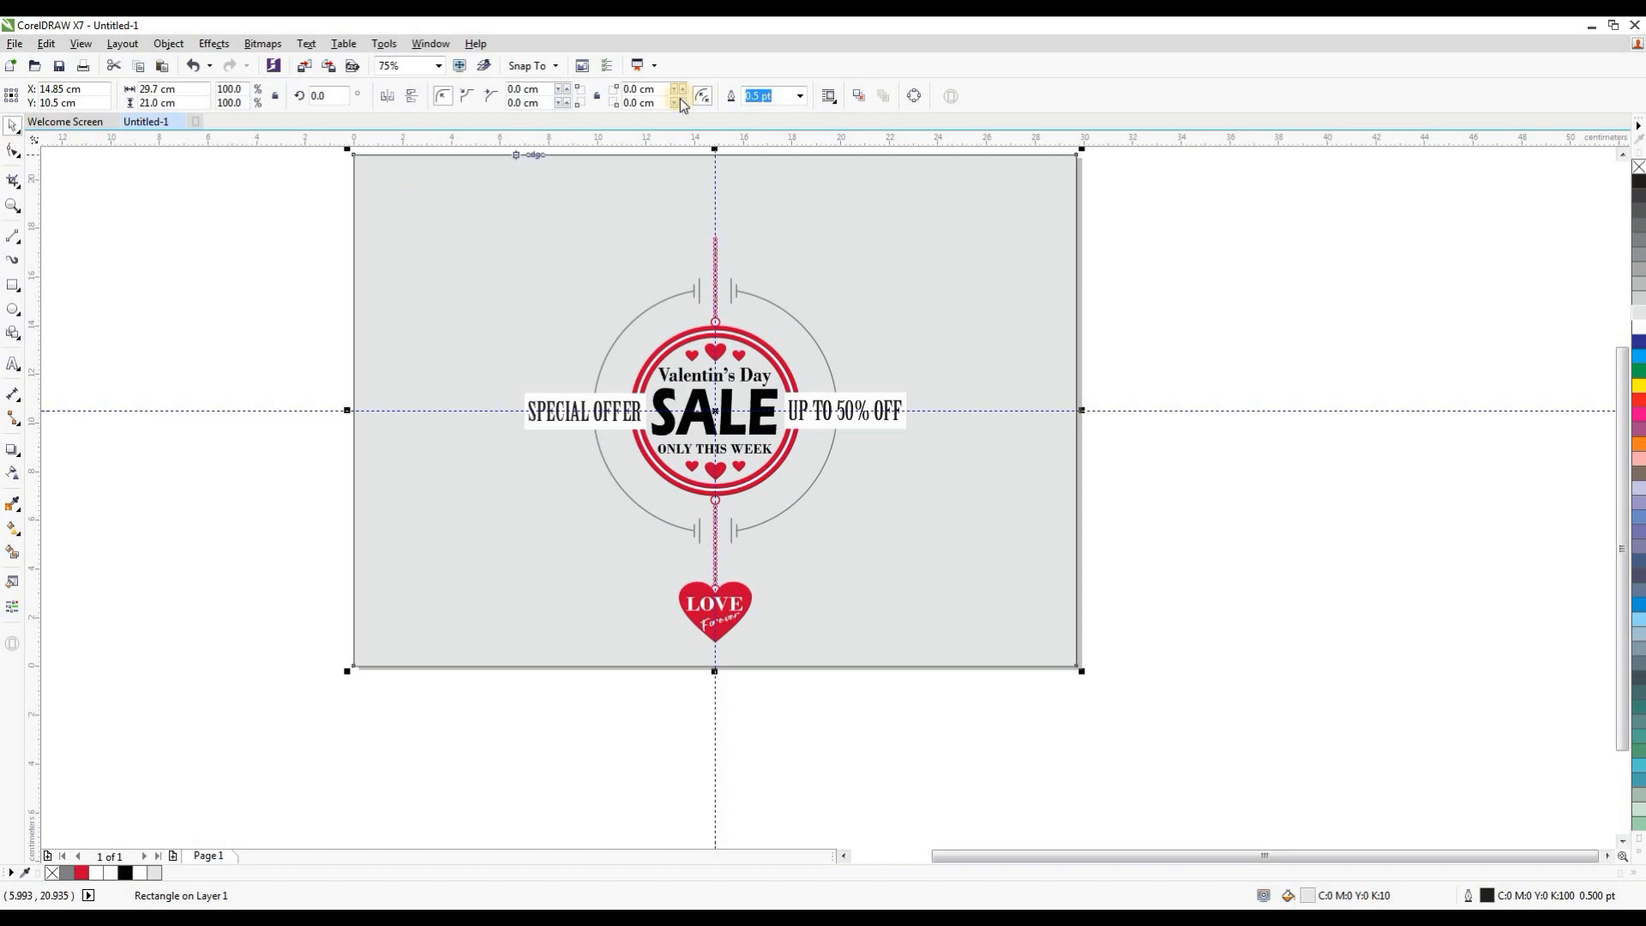
click(799, 96)
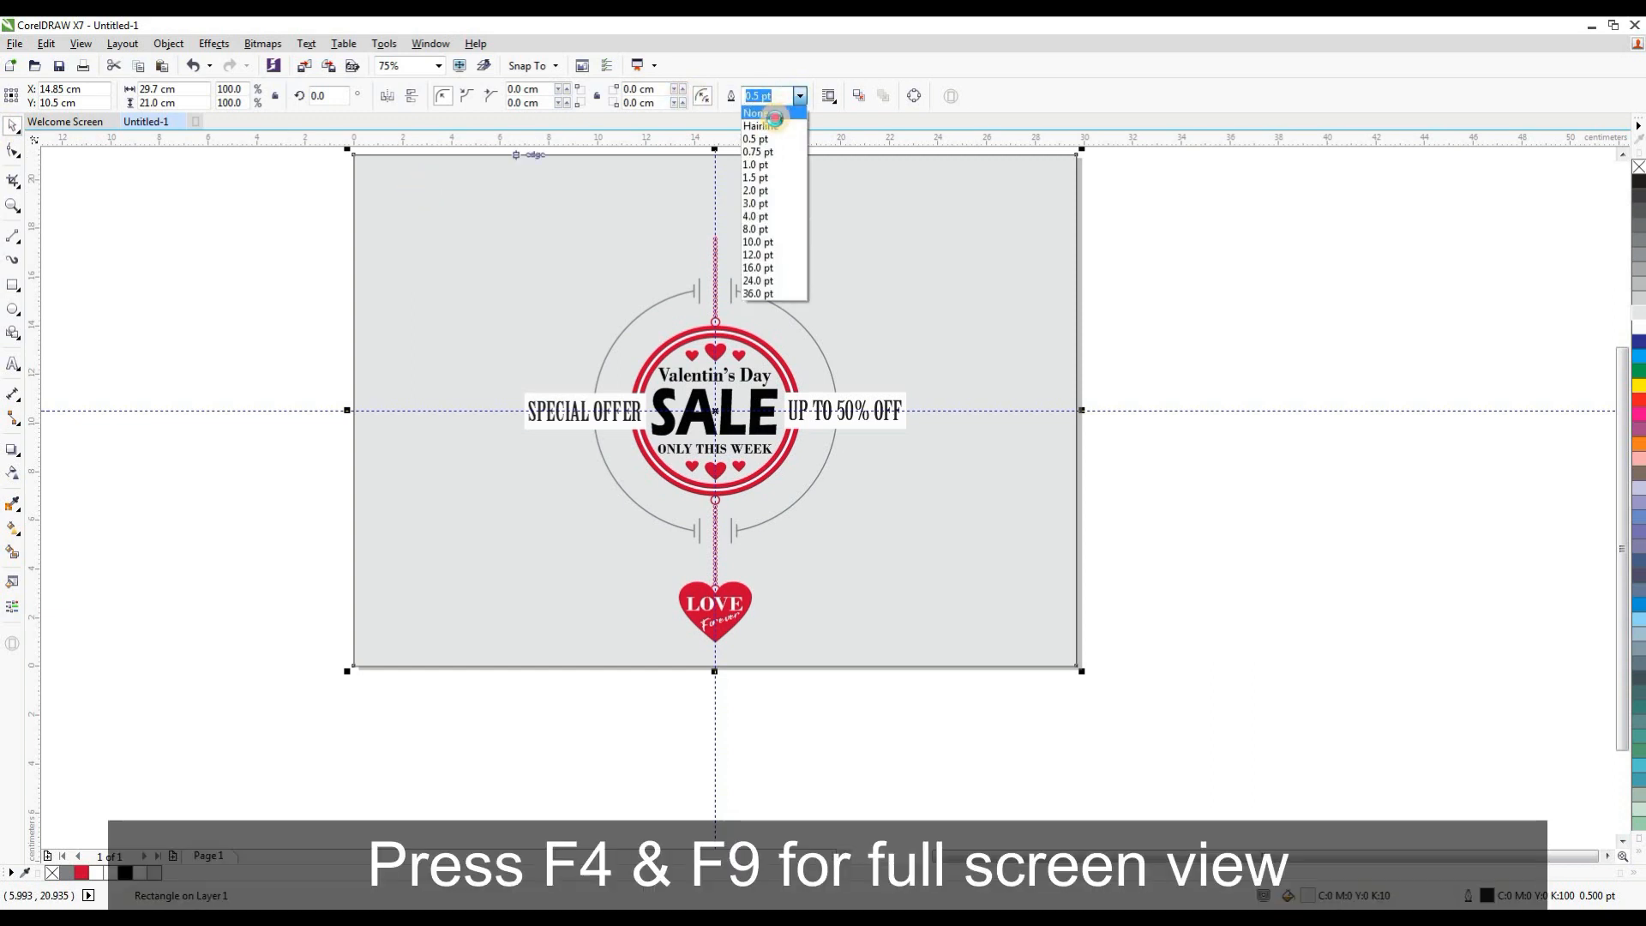
click(774, 116)
Step: Fit all objects in the view and show the finished infographic in a full-screen preview
key(F4)
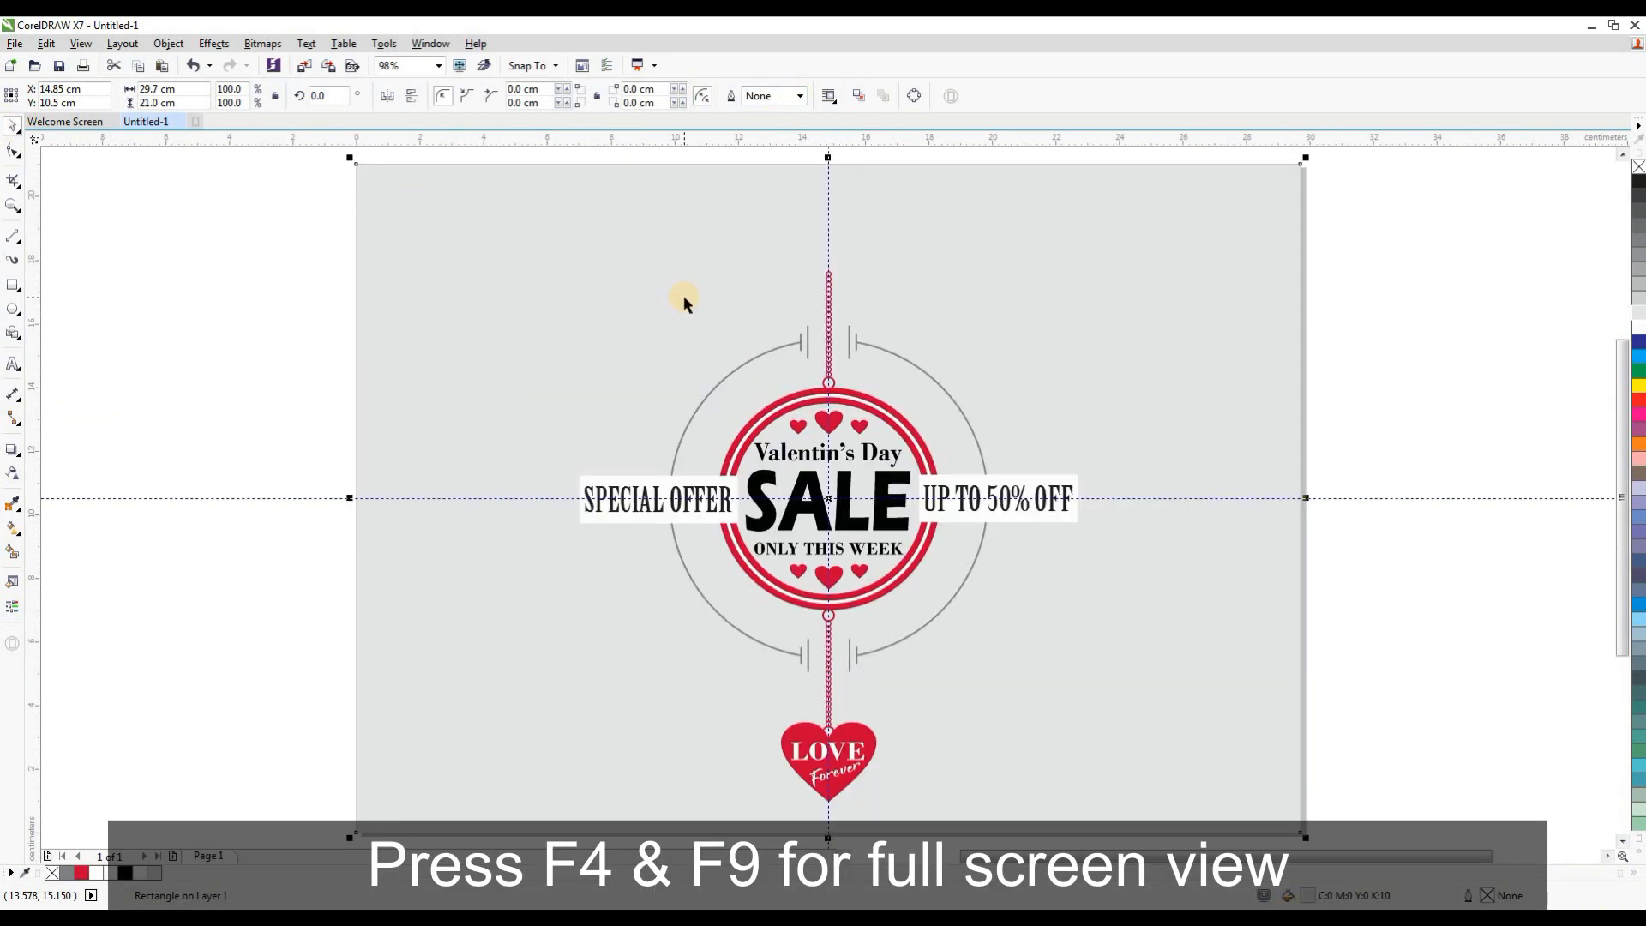
key(F9)
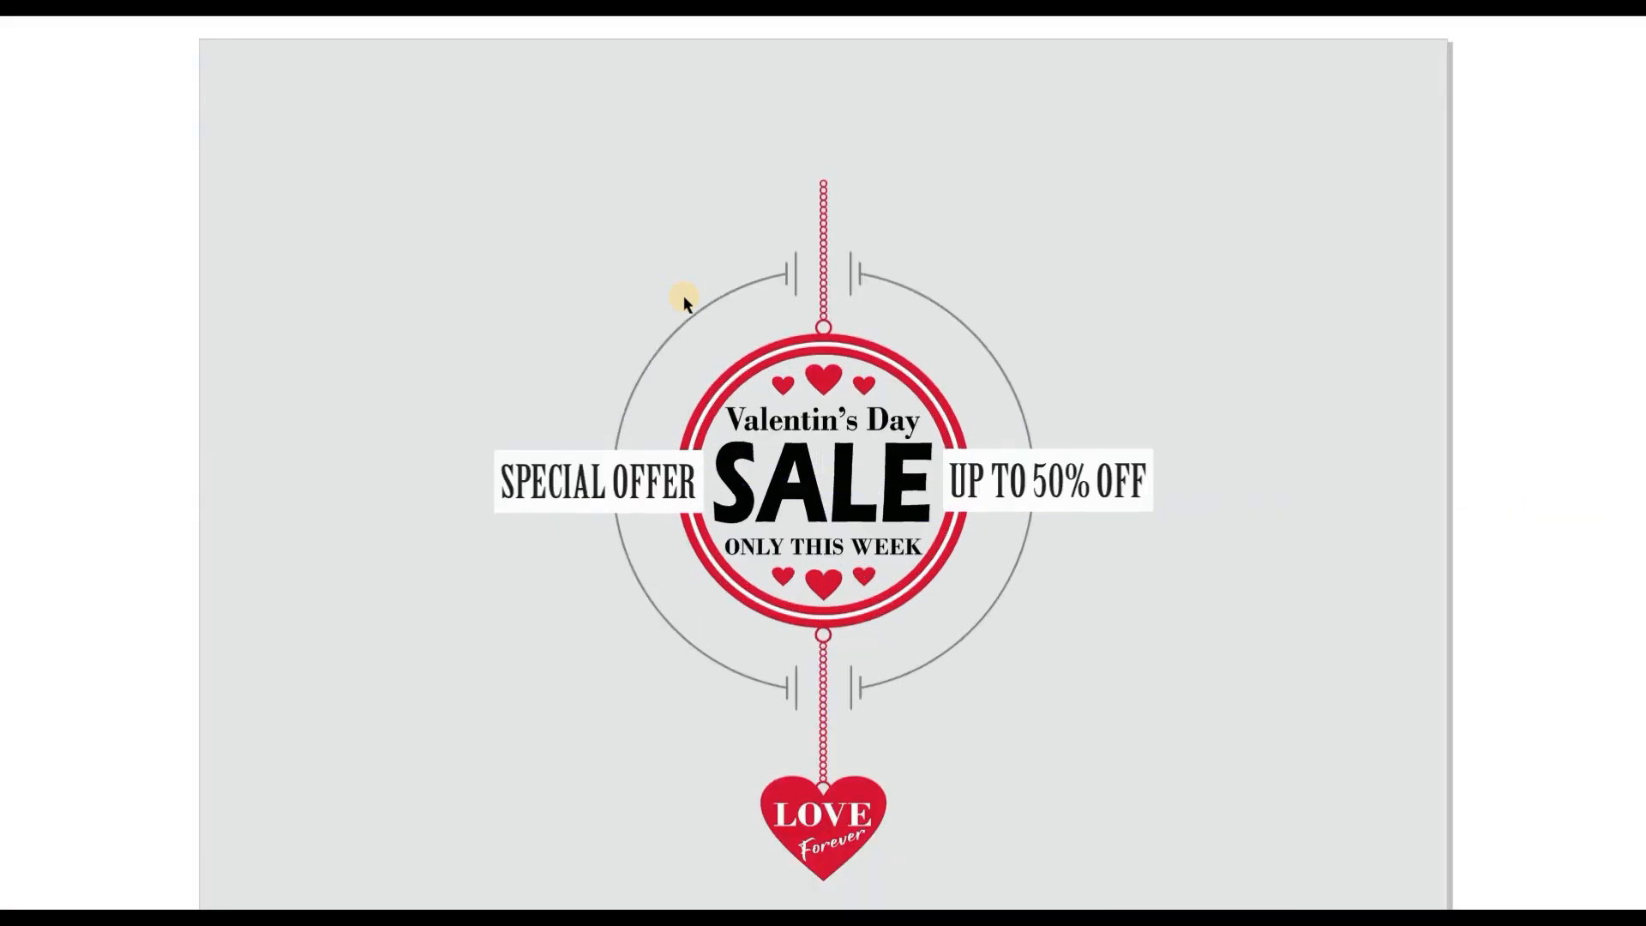